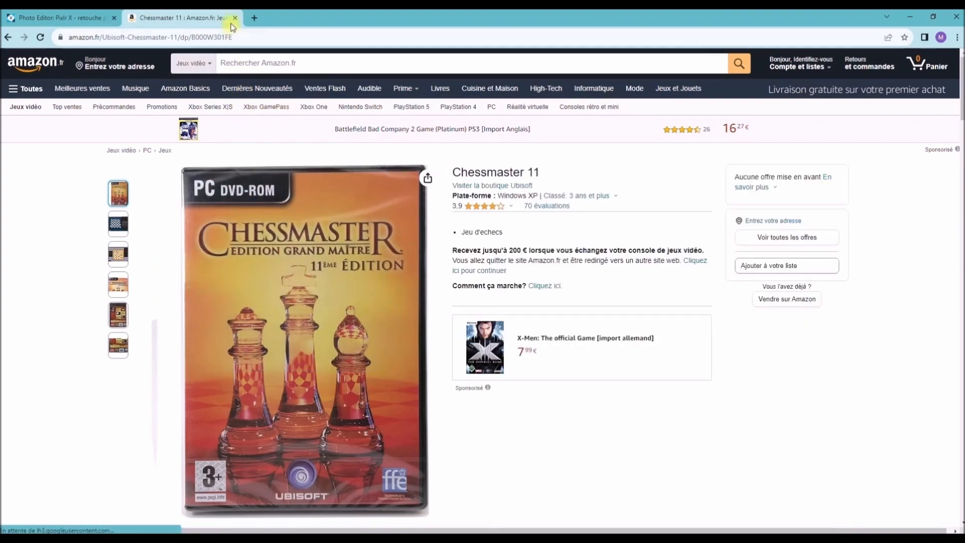
Step: Close the Amazon and Fnac product pages for Chessmaster 11, and enter the game room in Chessmaster
left_click(234, 18)
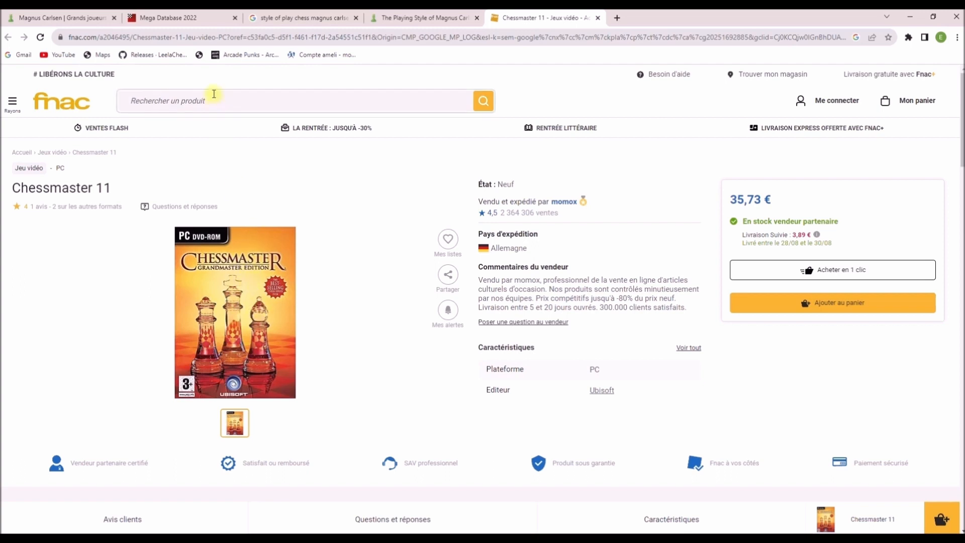
left_click(597, 19)
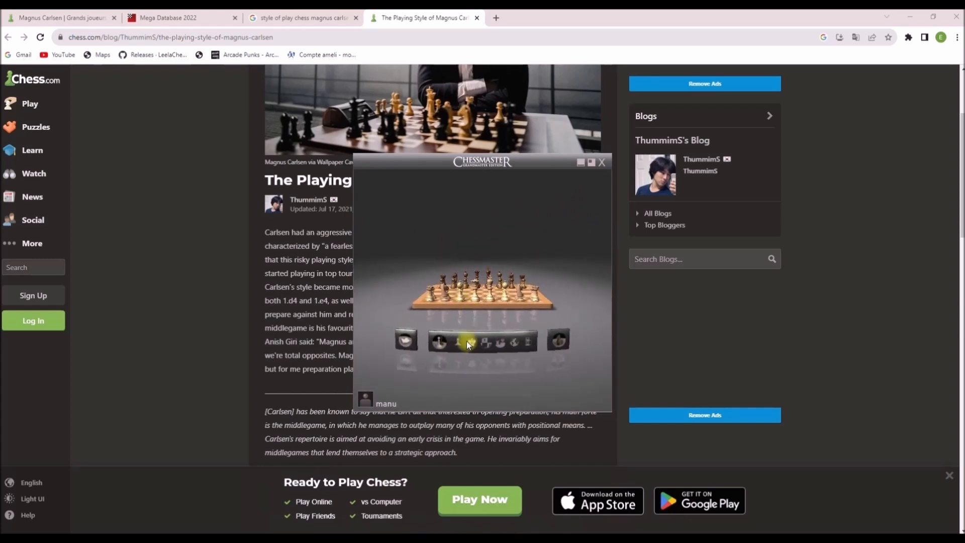
left_click(458, 341)
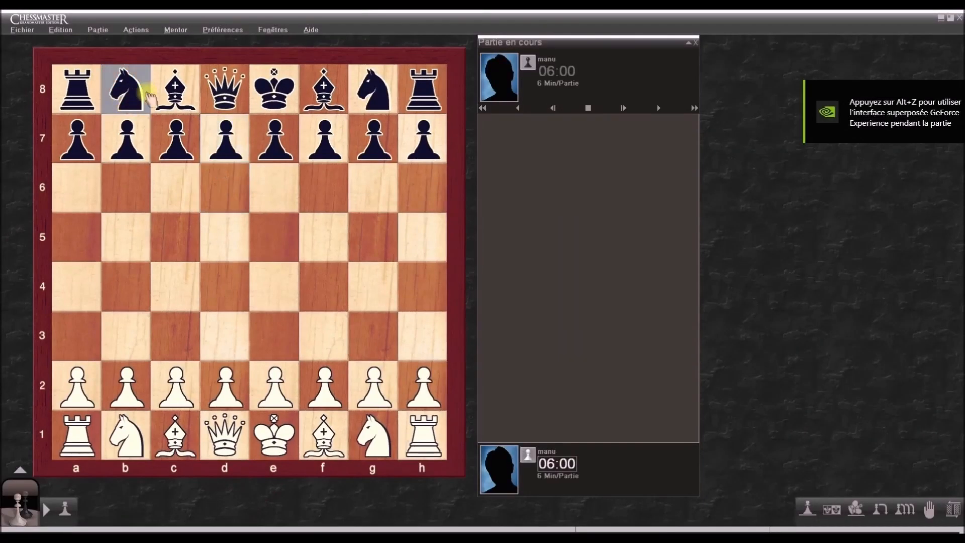
Step: Set up a new game with a computer as the bottom player and browse the list of available personalities
left_click(68, 31)
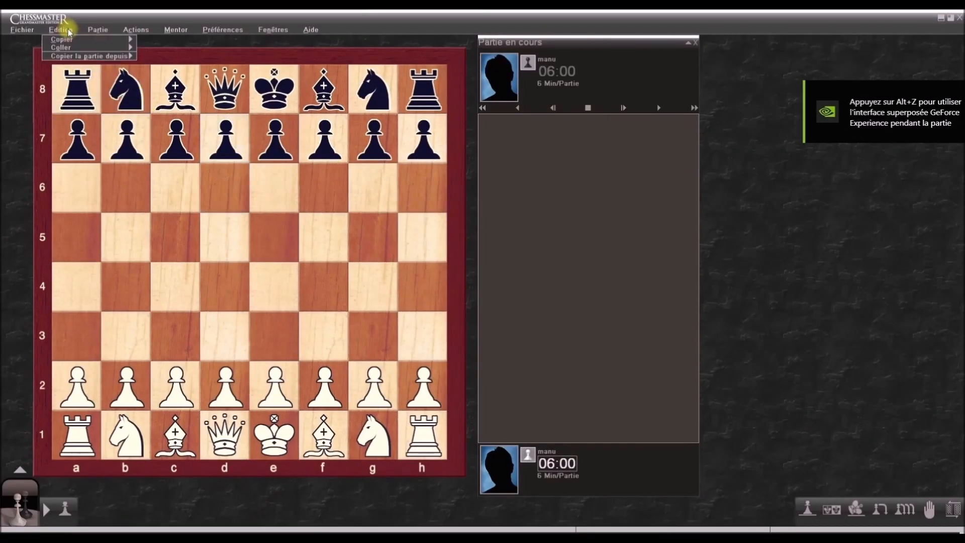
mouse_move(99, 30)
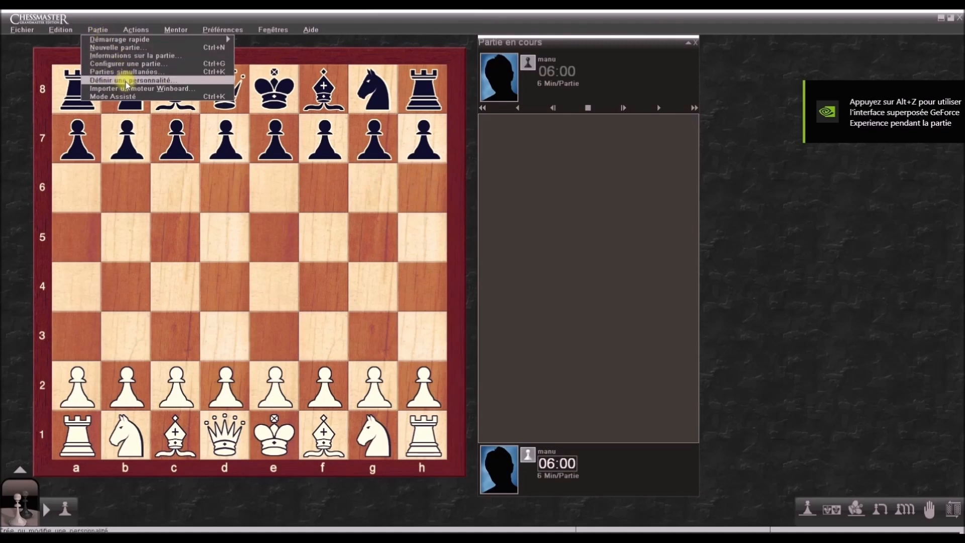
left_click(123, 47)
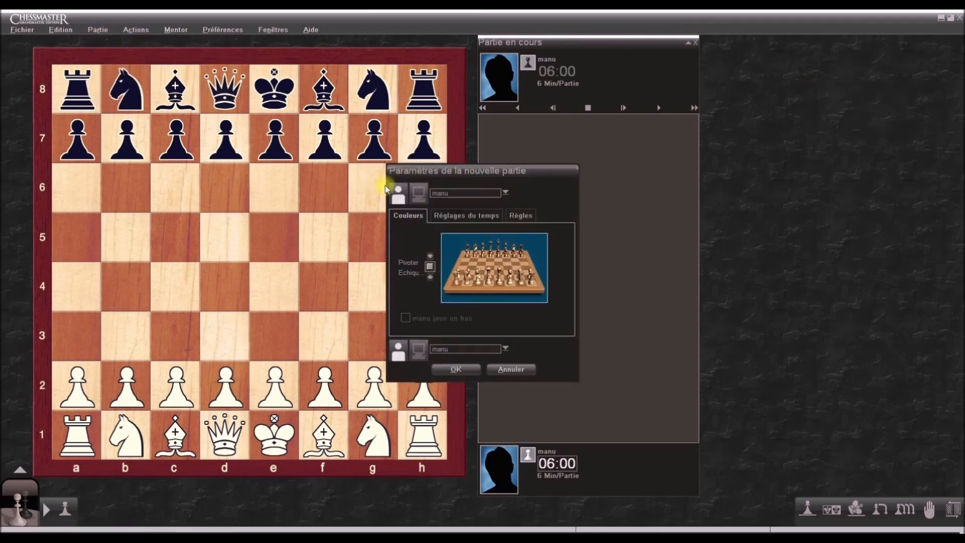
left_click(418, 348)
left_click(537, 342)
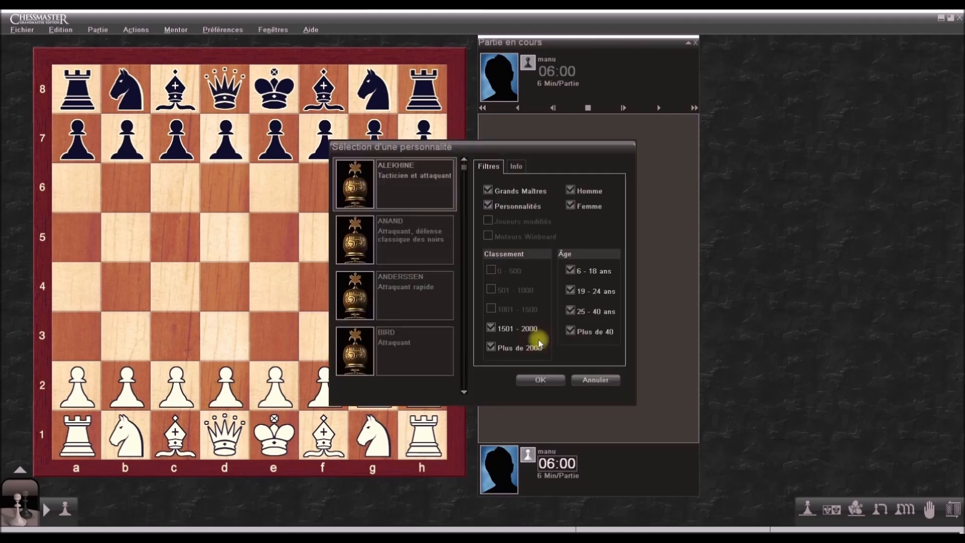
left_click_drag(464, 170, 463, 377)
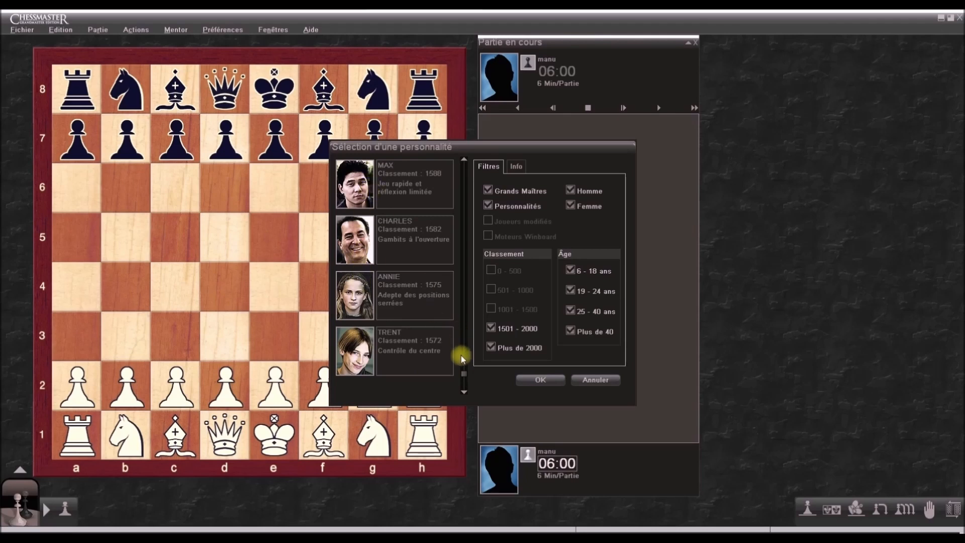
left_click_drag(464, 375, 463, 280)
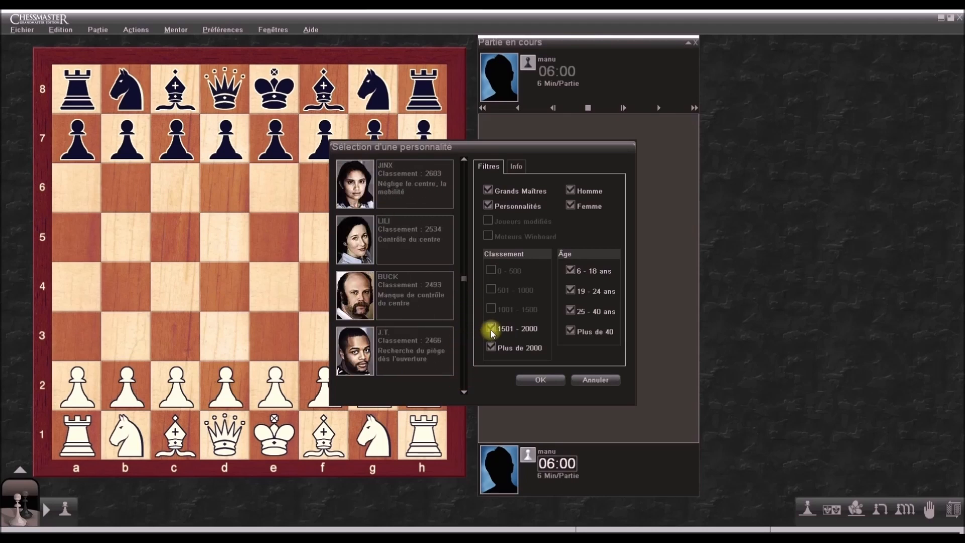
Step: Turn off the 1501 - 2000 rating filter, accept the personality selection and cancel the new game
left_click(488, 331)
left_click(535, 379)
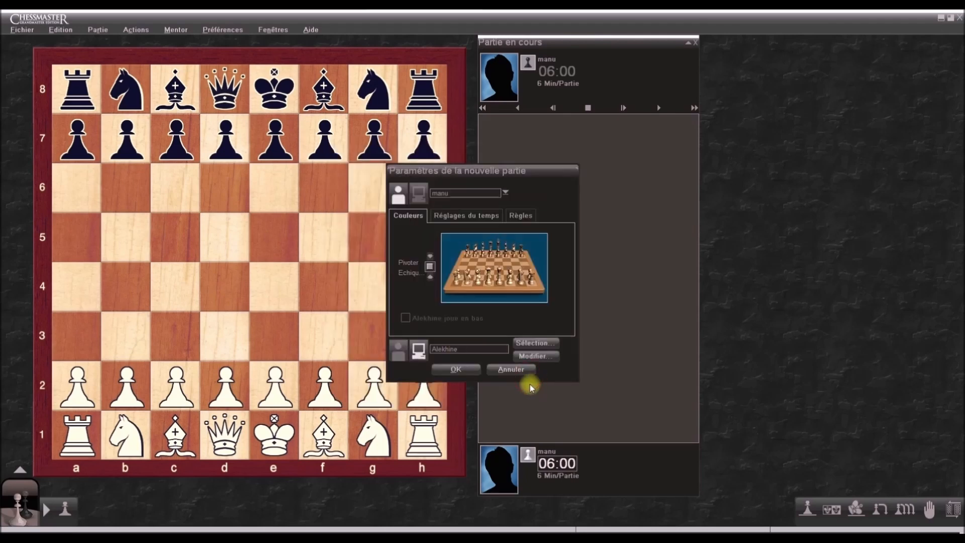
left_click(524, 373)
Step: Define a personality named MagnusCarlsen and set its Attaquant/Défenseur style value to -7
left_click(84, 30)
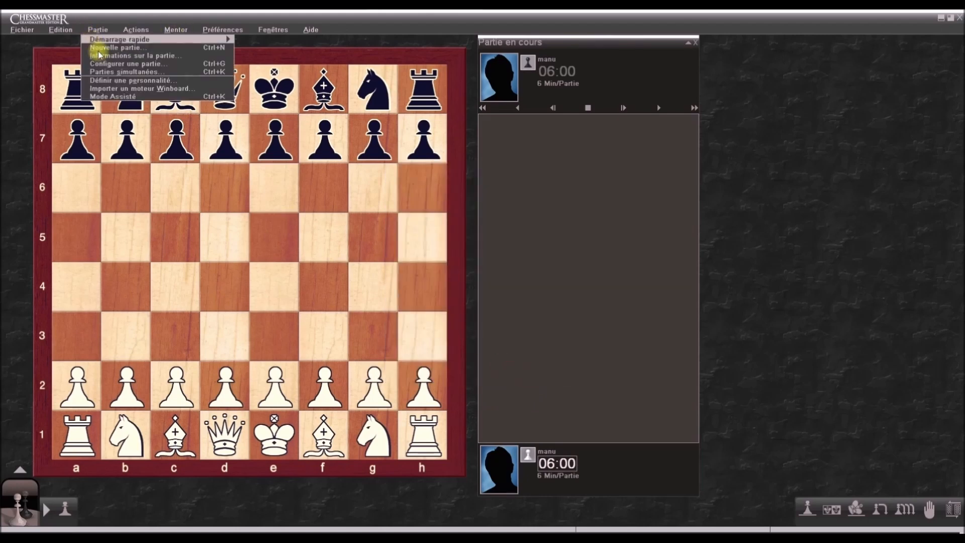
left_click(120, 81)
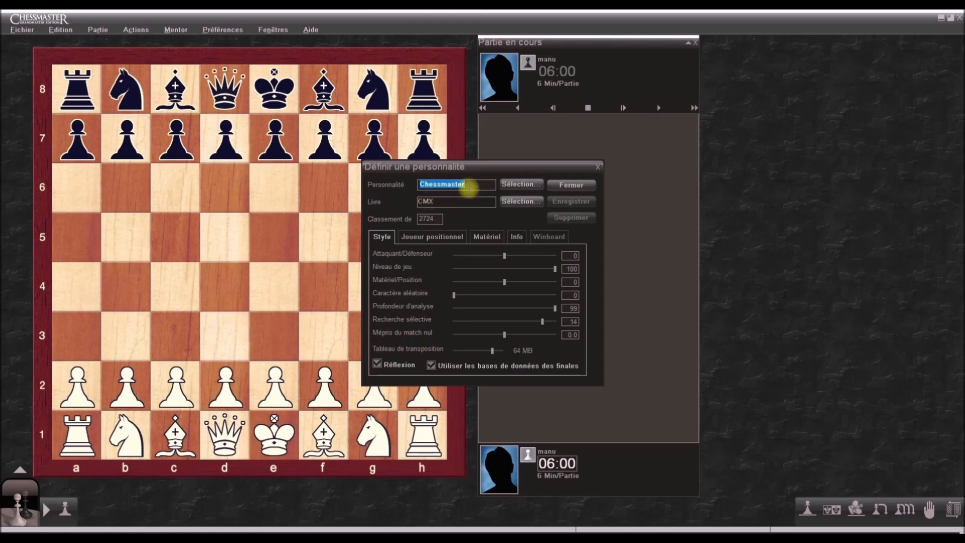
type("MagnusCarlsen")
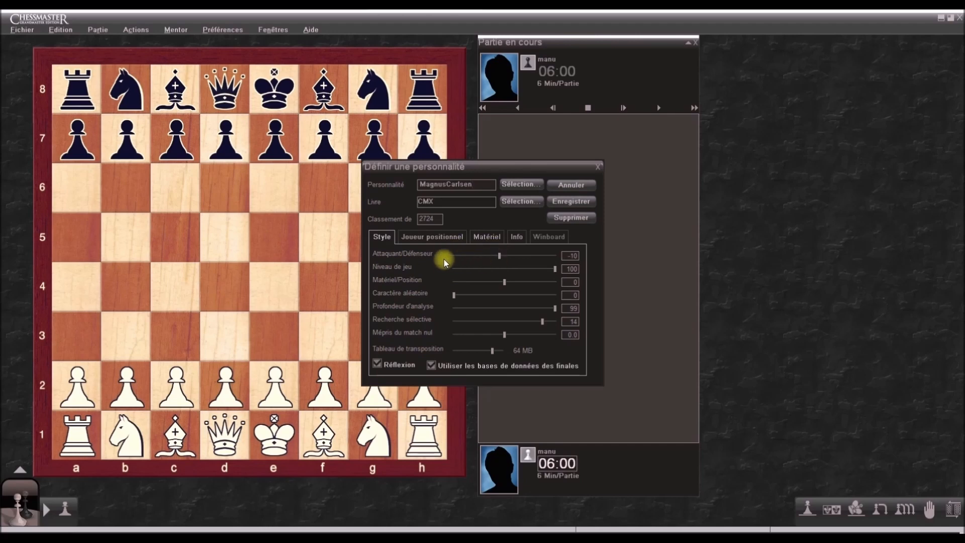
left_click_drag(498, 257, 501, 260)
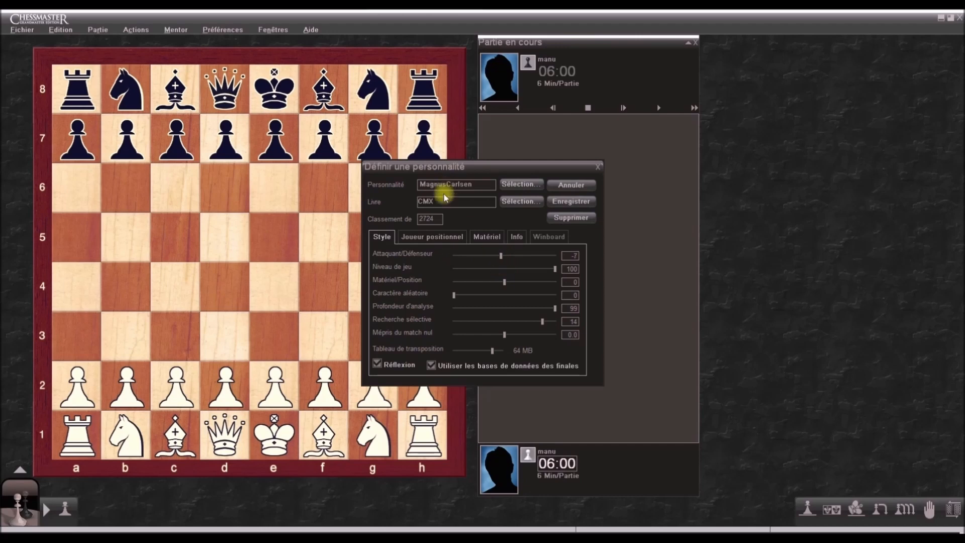
Step: Switch to Chrome and look through Magnus Carlsen's Chess.com profile and the Google results on his playing style
mouse_move(402, 532)
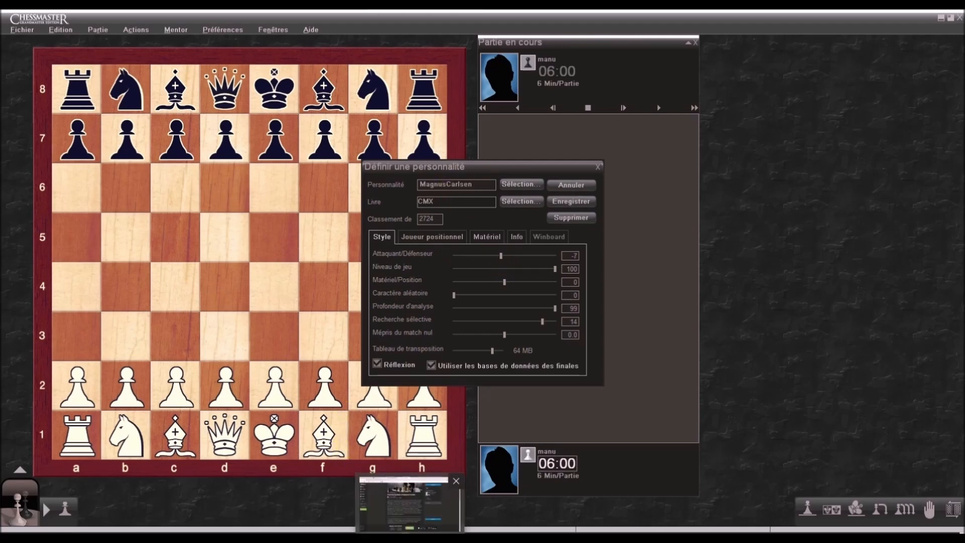
left_click(408, 503)
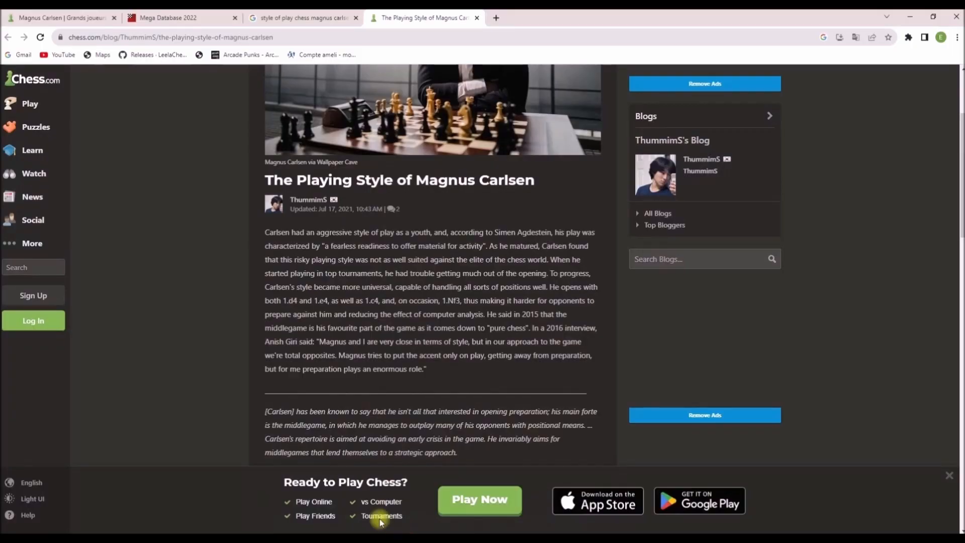
left_click(61, 18)
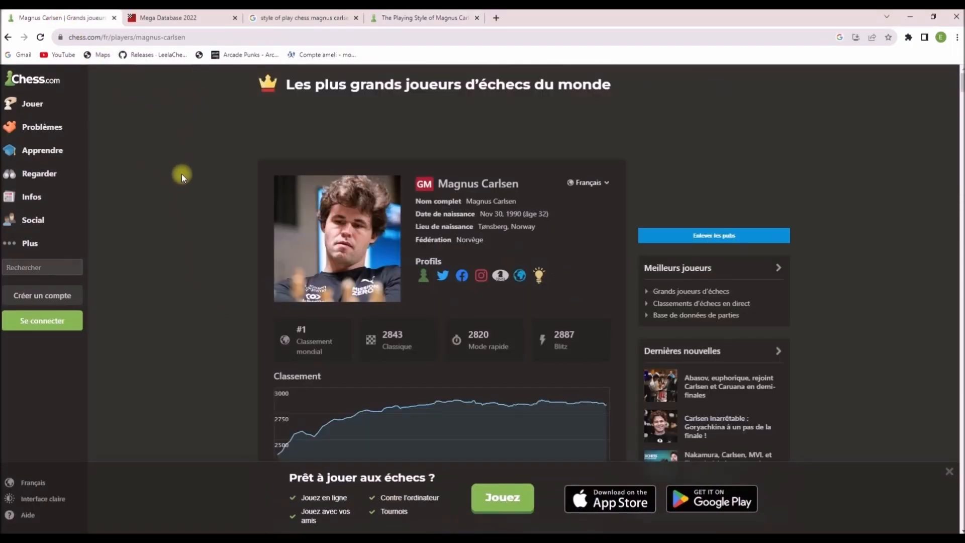
left_click(302, 18)
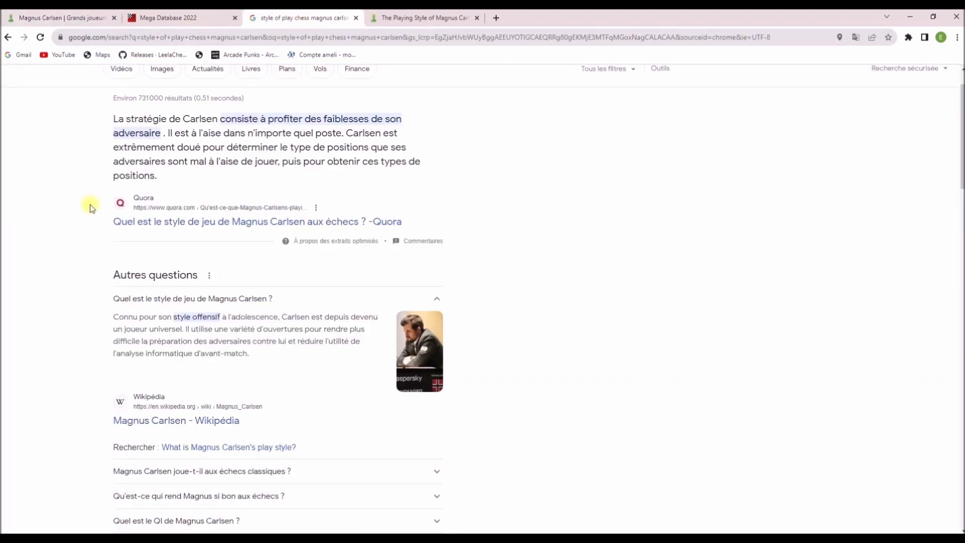
scroll(90, 221, "up", 1)
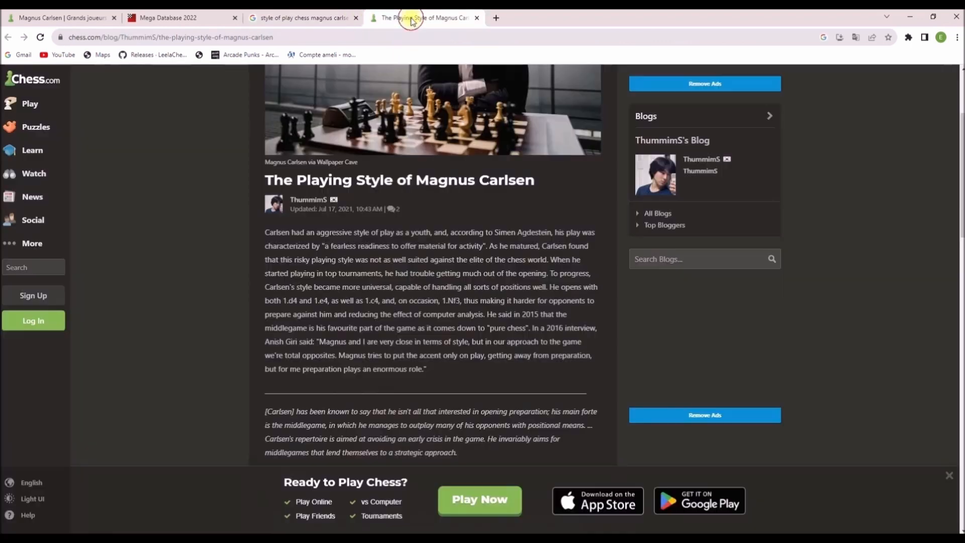
Step: Read the Chess.com blog article on Magnus Carlsen's playing style and translate the page into French
left_click(411, 18)
scroll(178, 261, "down", 5)
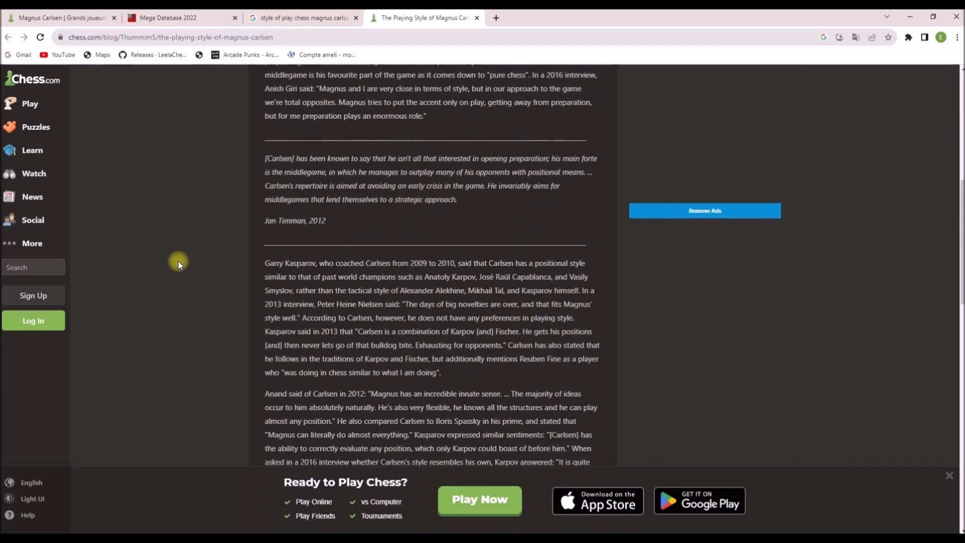
right_click(178, 260)
left_click(203, 377)
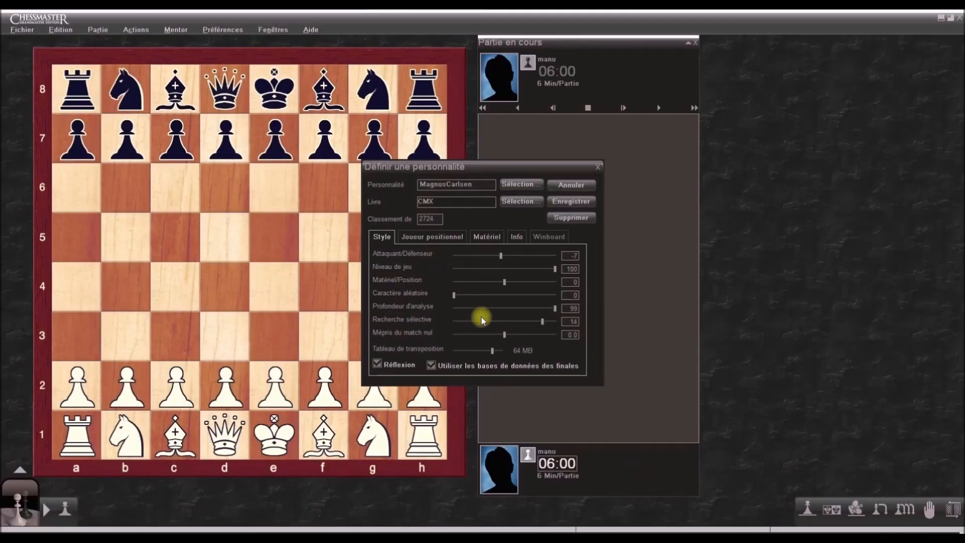
Step: Back in Chessmaster, review the positional and material settings of MagnusCarlsen, save the personality and close its definition
left_click(455, 236)
left_click(486, 239)
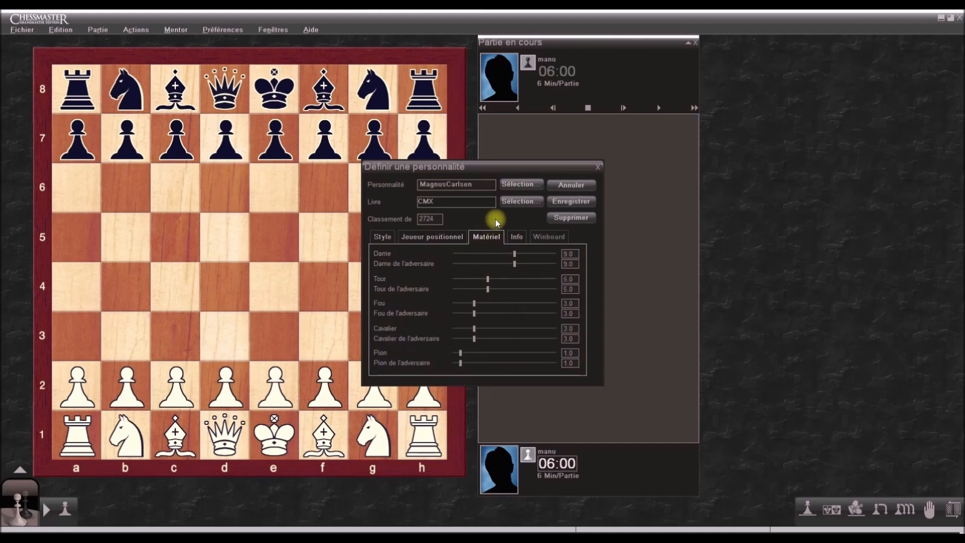
left_click(567, 206)
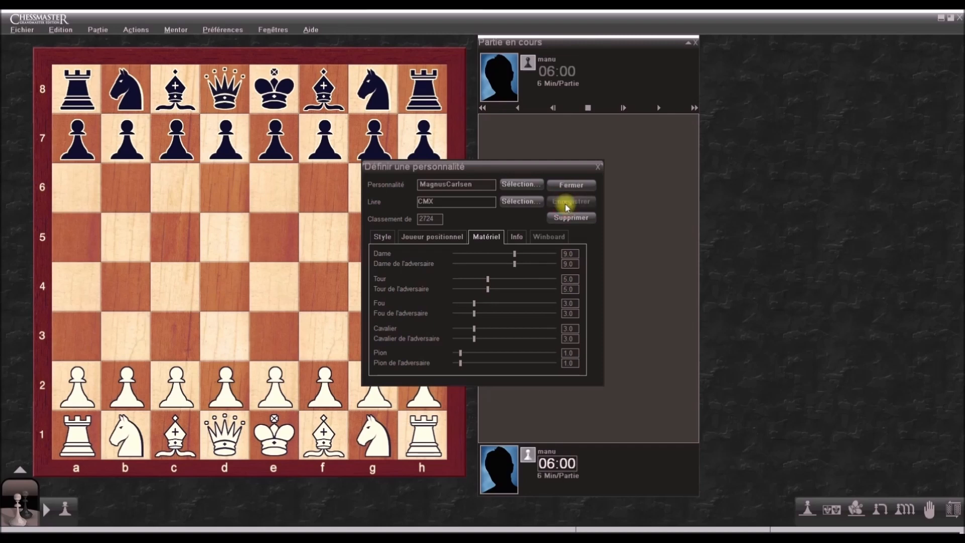
left_click(571, 184)
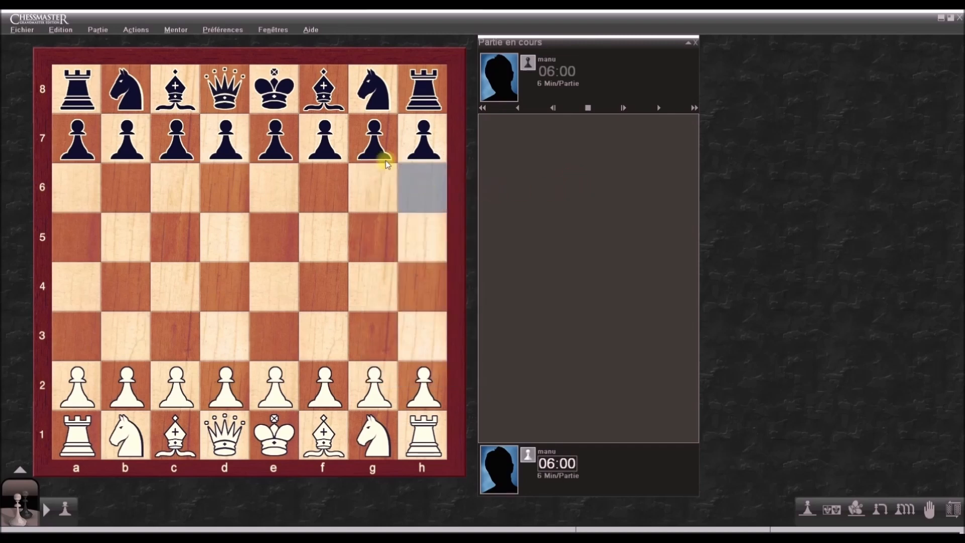
Step: Set up a new game with a computer as the bottom player and filter the personalities to Joueurs modifiés only
left_click(97, 29)
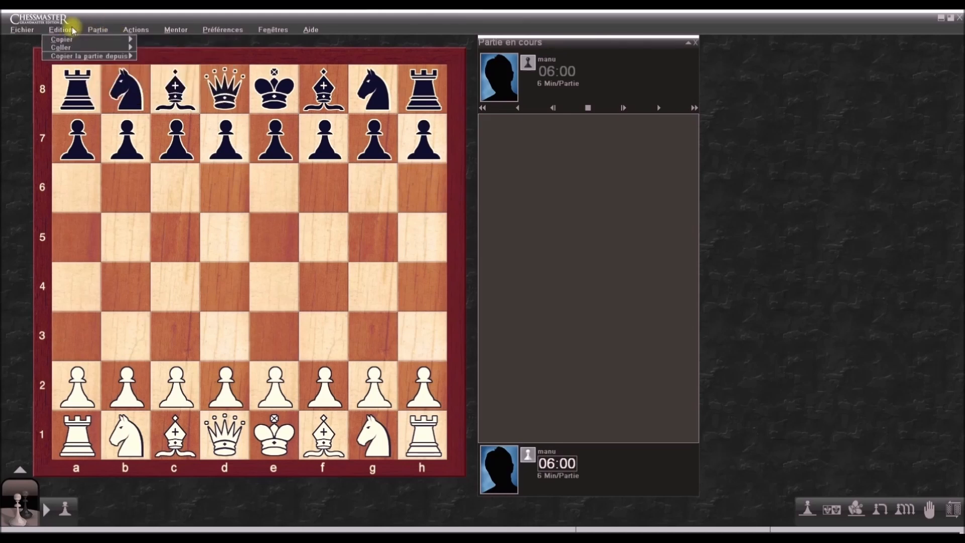
left_click(118, 48)
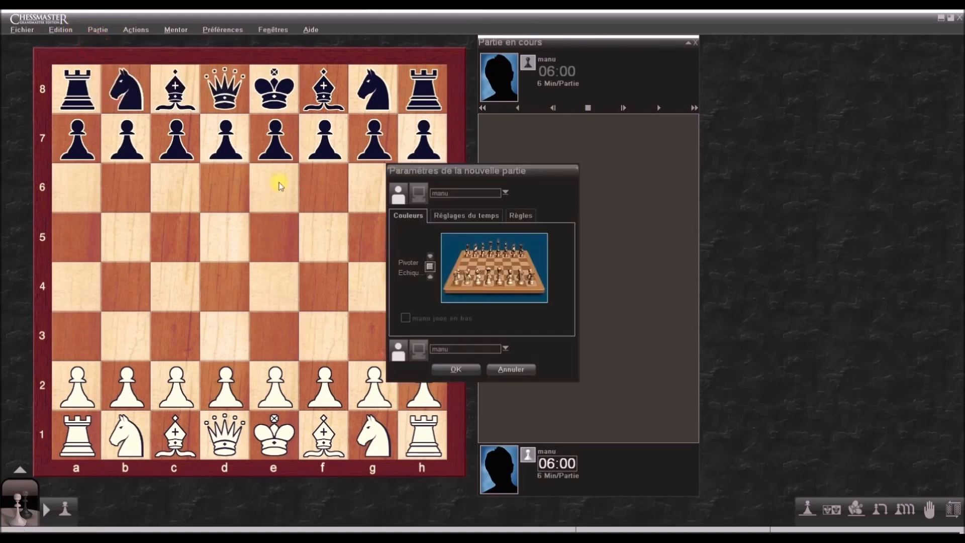
left_click(418, 350)
left_click(535, 347)
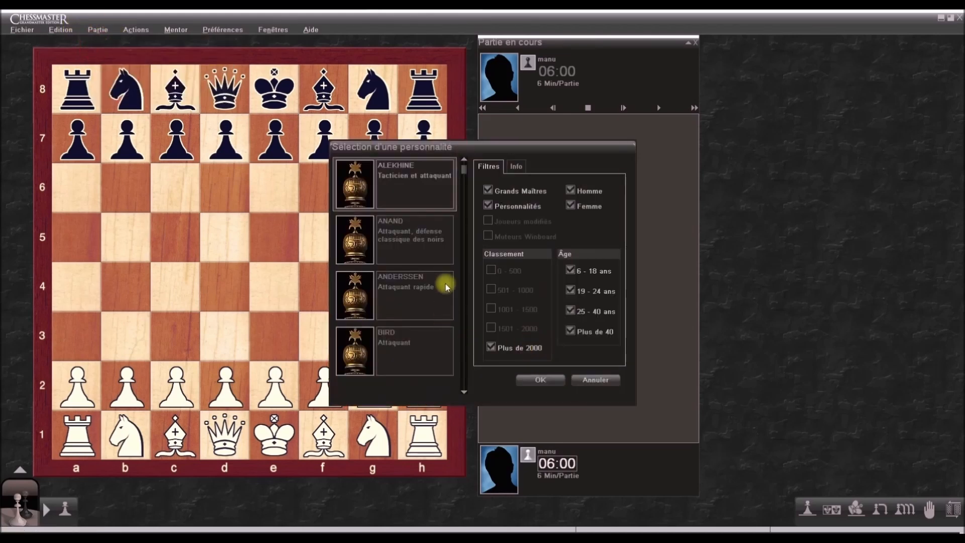
left_click(489, 190)
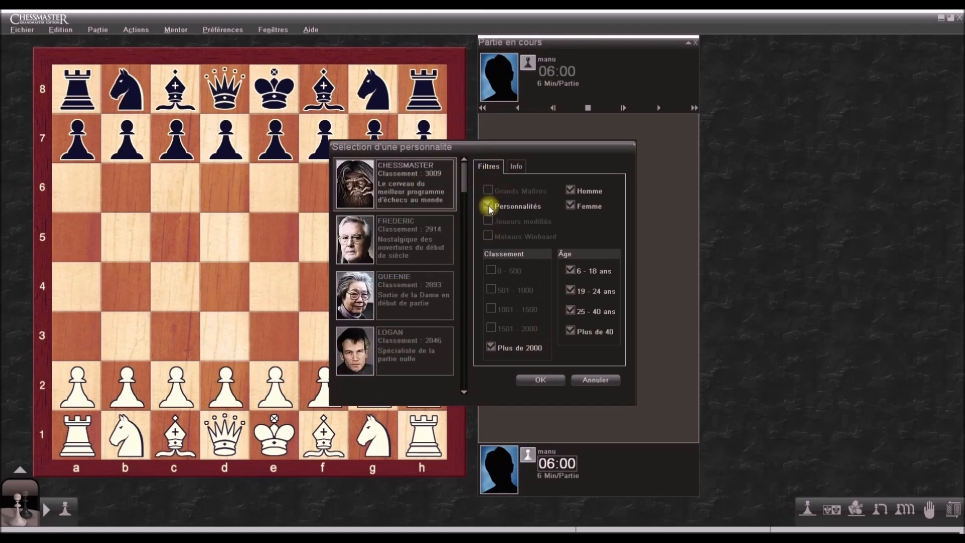
left_click(489, 207)
left_click(488, 221)
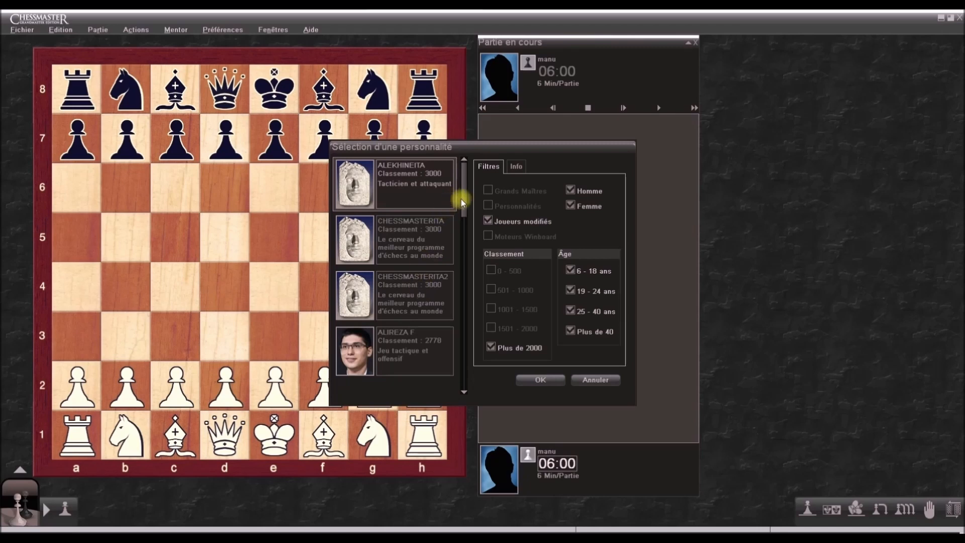
Step: Locate the MagnusCarlsen personality in the filtered list, and cancel both the selection and the new game
left_click_drag(464, 199, 461, 263)
left_click(418, 305)
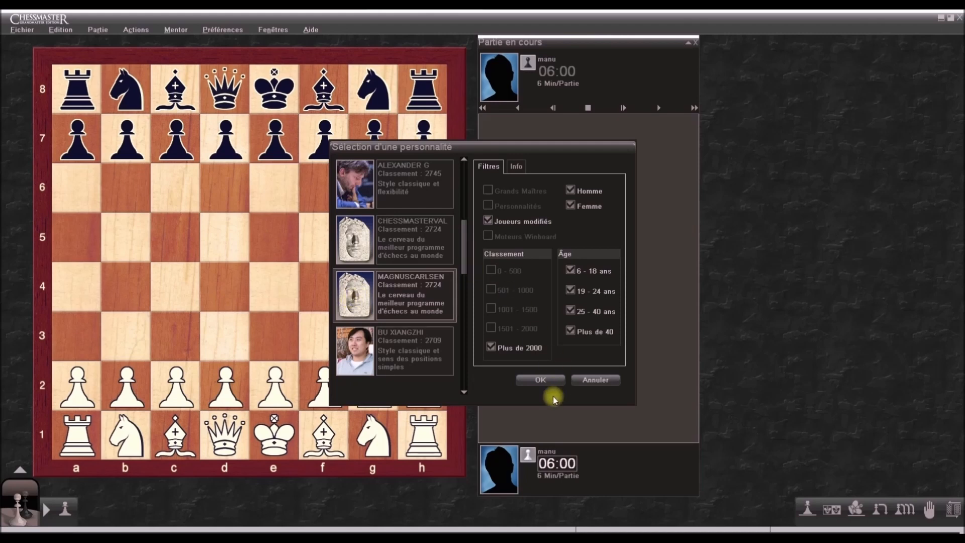
left_click(587, 380)
left_click(517, 378)
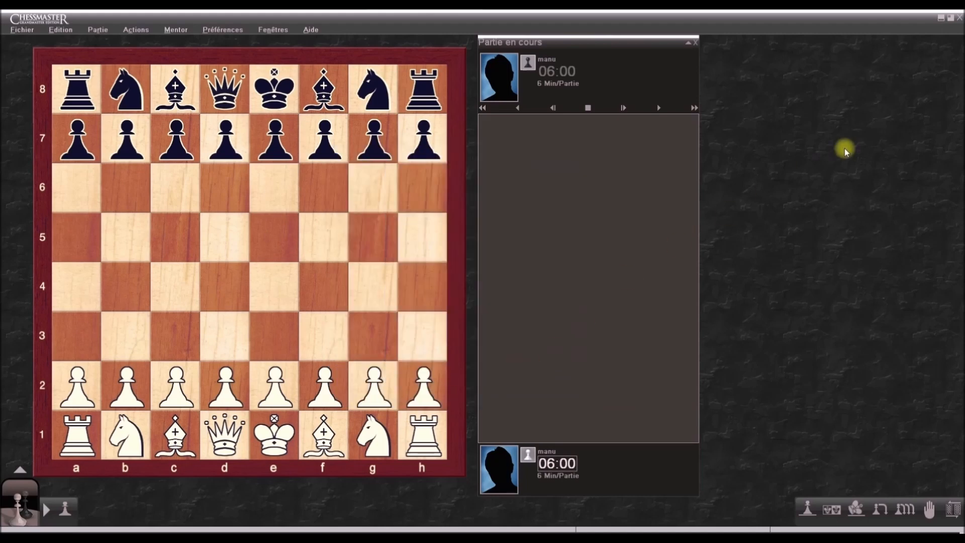
Step: Switch to Chrome, save Magnus Carlsen's photo from his Chess.com player page as a JPEG in Téléchargements, and select the file there
left_click(941, 18)
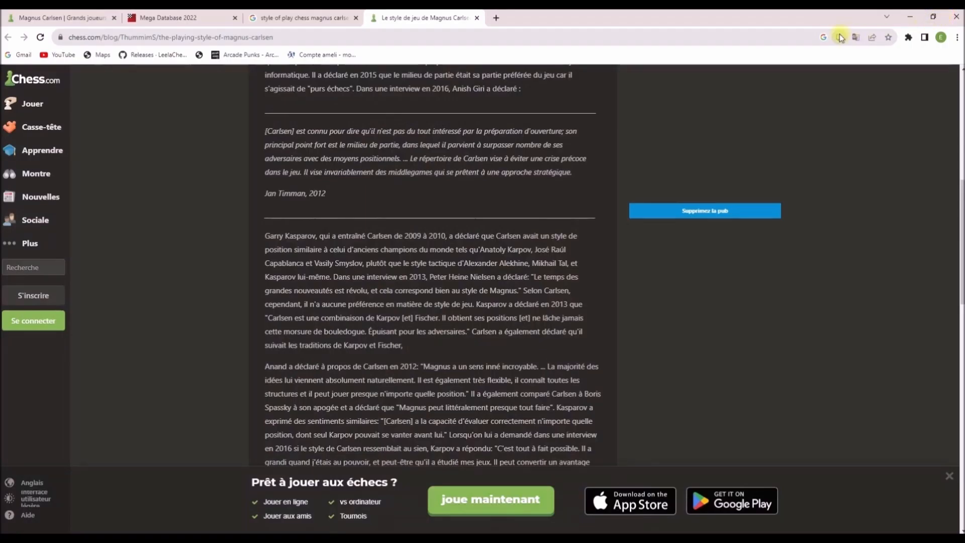
left_click(73, 18)
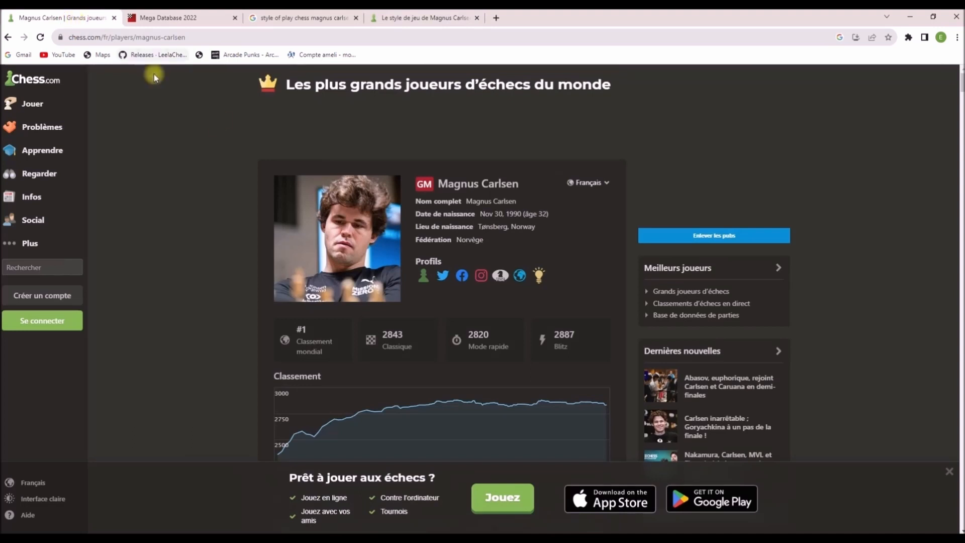
right_click(332, 224)
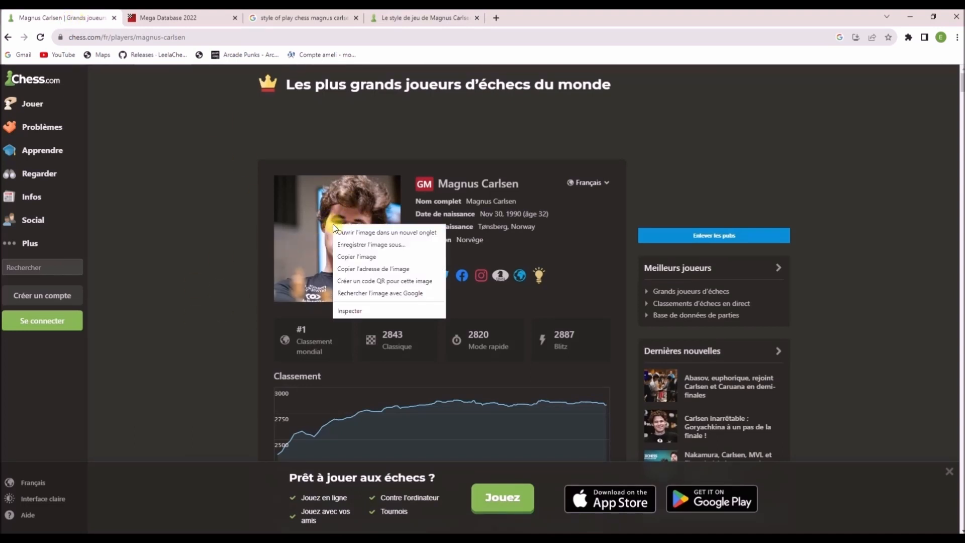
left_click(355, 244)
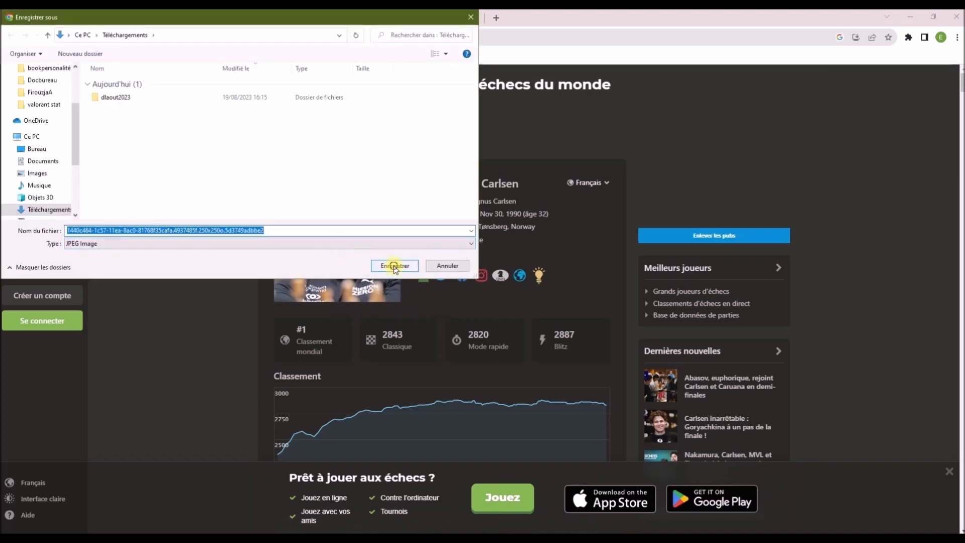
left_click(395, 266)
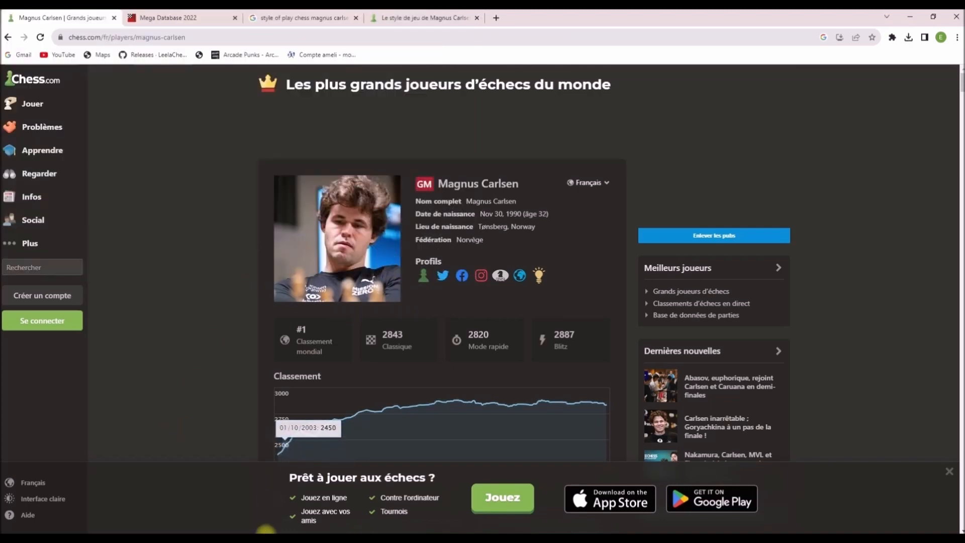
left_click(266, 536)
left_click(320, 324)
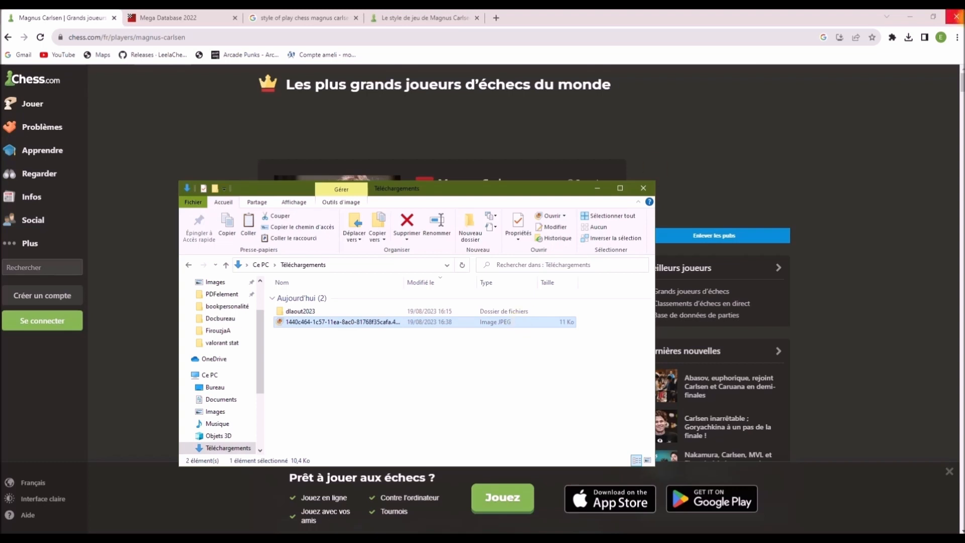
Step: Minimise the open windows and open the Personnalités folder inside my personalitéPackA chessmaster 2022 on the desktop
left_click(913, 20)
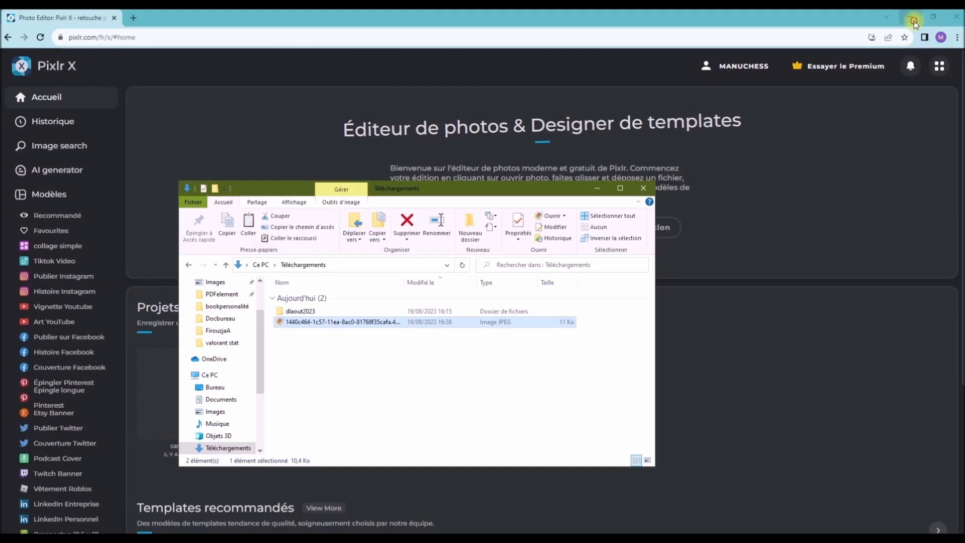
left_click(914, 20)
left_click(597, 187)
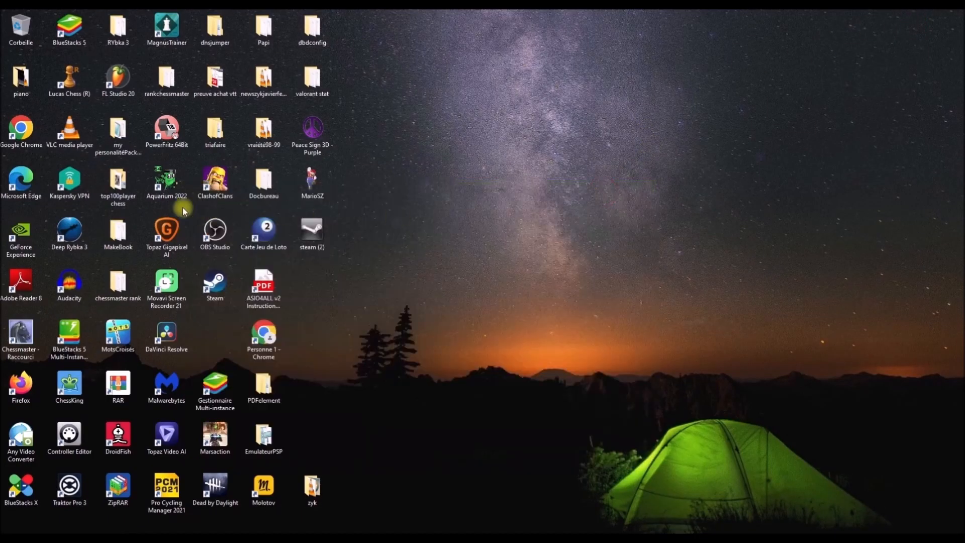
left_click(115, 147)
double_click(115, 148)
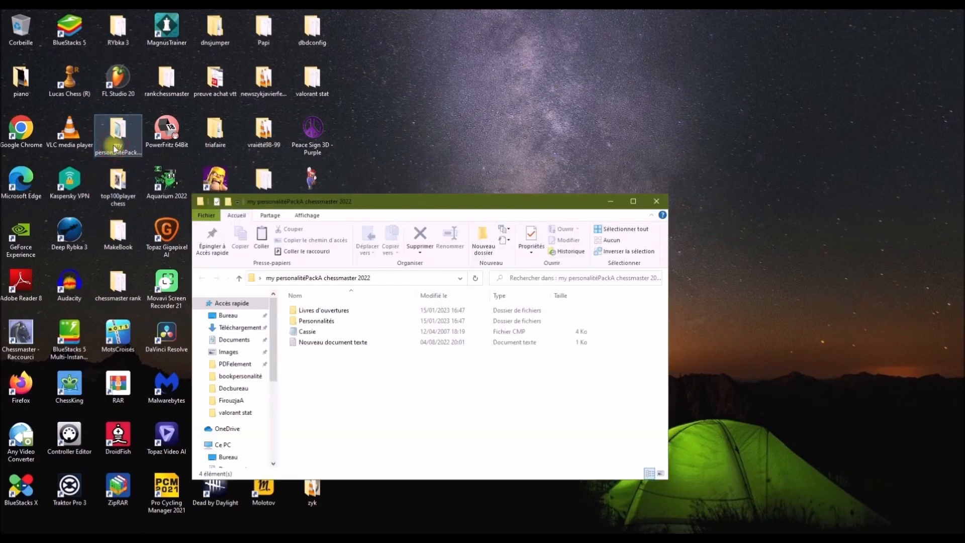
double_click(342, 321)
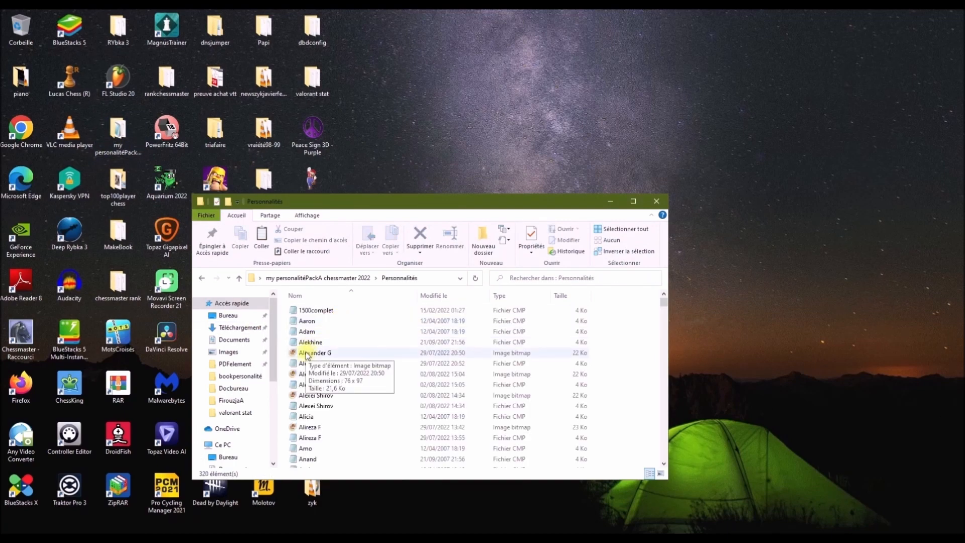
Step: Examine the image dimensions and colour depth in the properties of the Alexander G bitmap
left_click(307, 354)
right_click(307, 355)
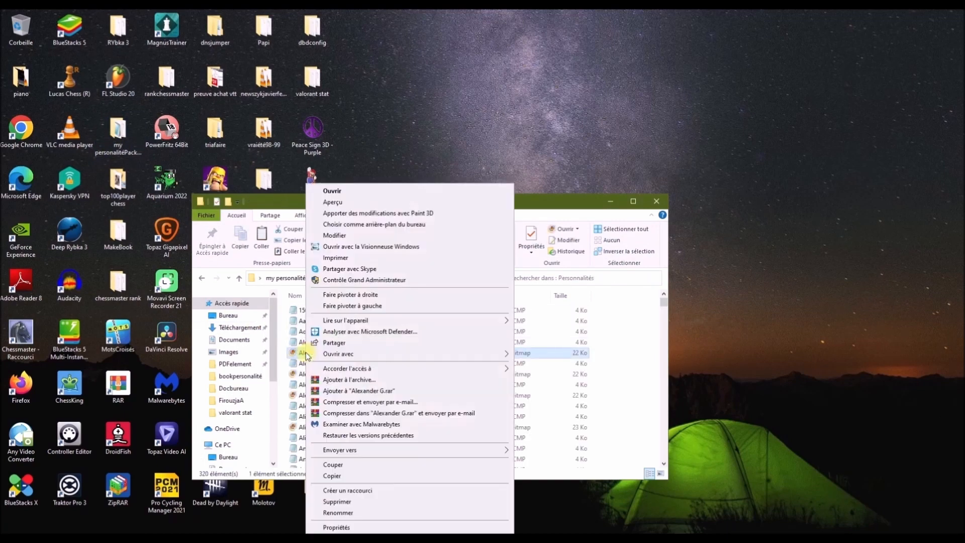
left_click(344, 528)
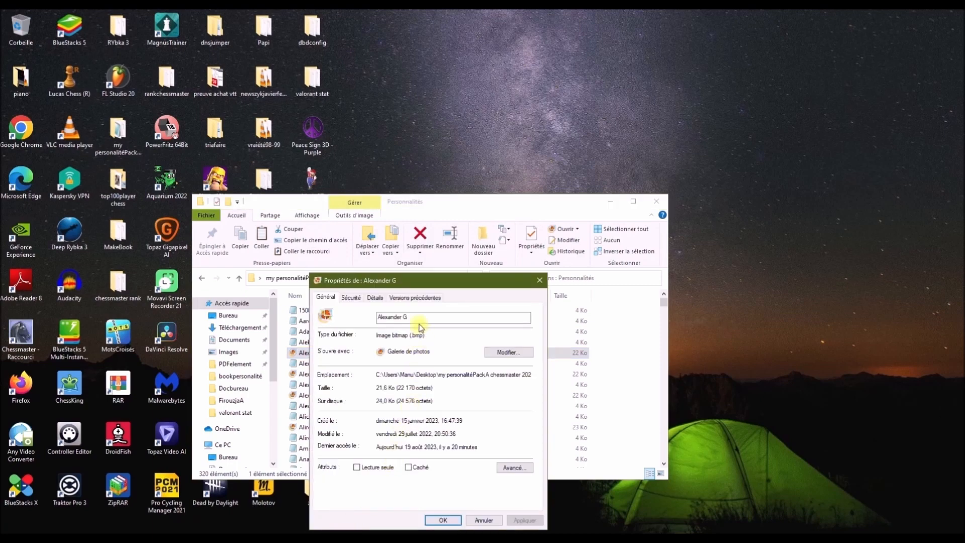
left_click(376, 298)
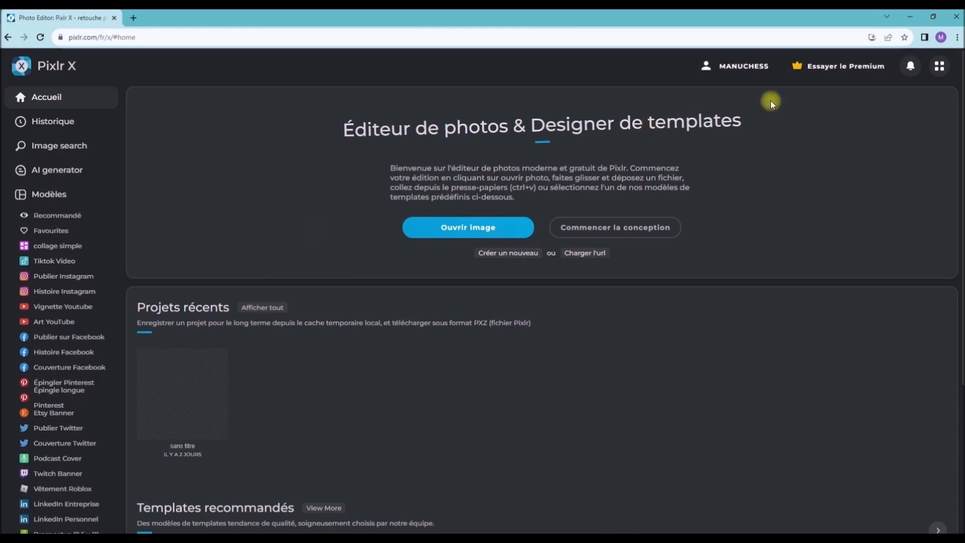
Step: In Pixlr X, create a blank image 76 px wide and 97 px high, checking the size against the Alexander G bitmap's properties
left_click(235, 37)
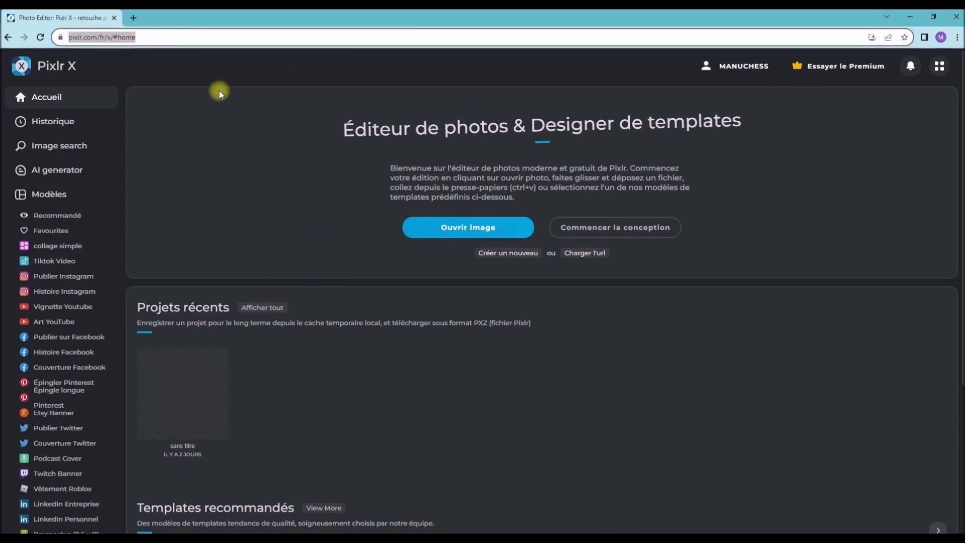
left_click(519, 254)
left_click(764, 239)
left_click(762, 224)
double_click(762, 225)
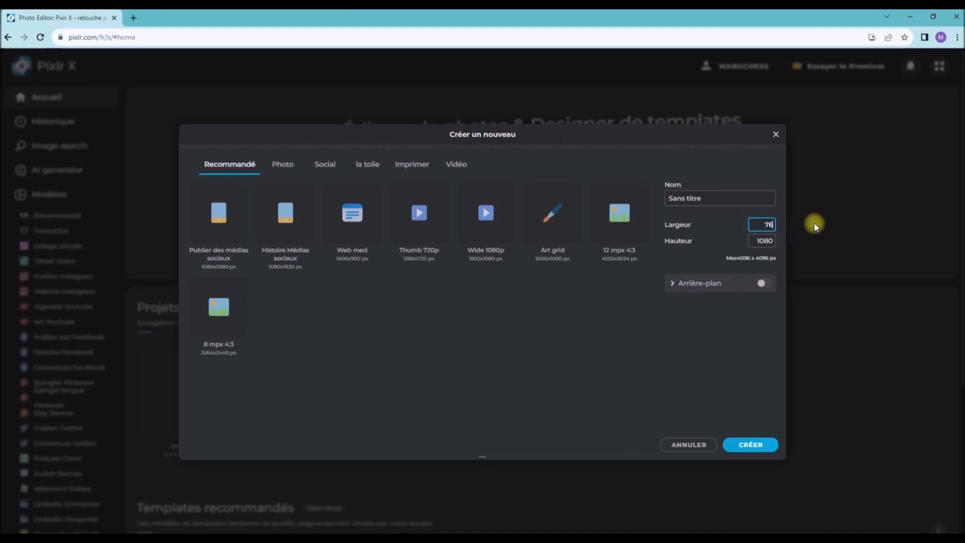
double_click(763, 241)
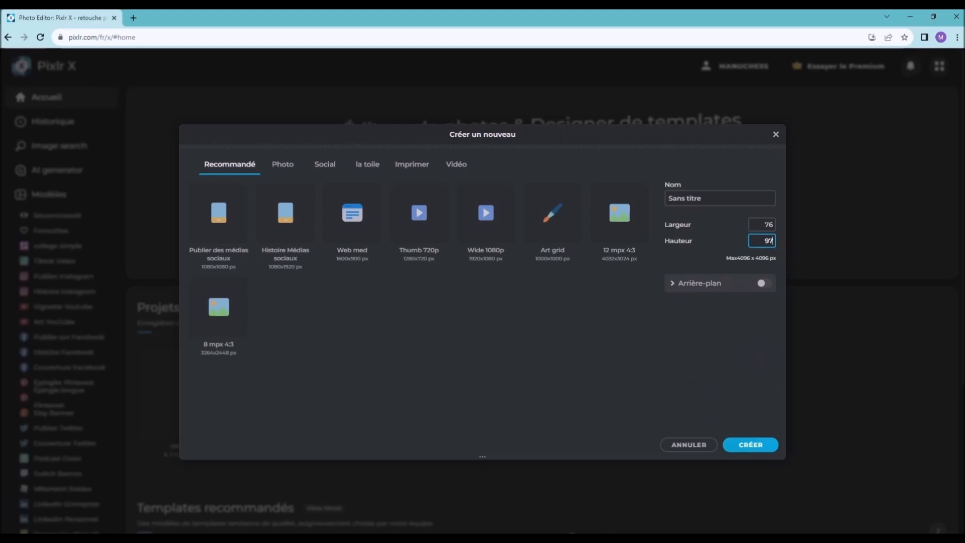
mouse_move(331, 538)
left_click(431, 505)
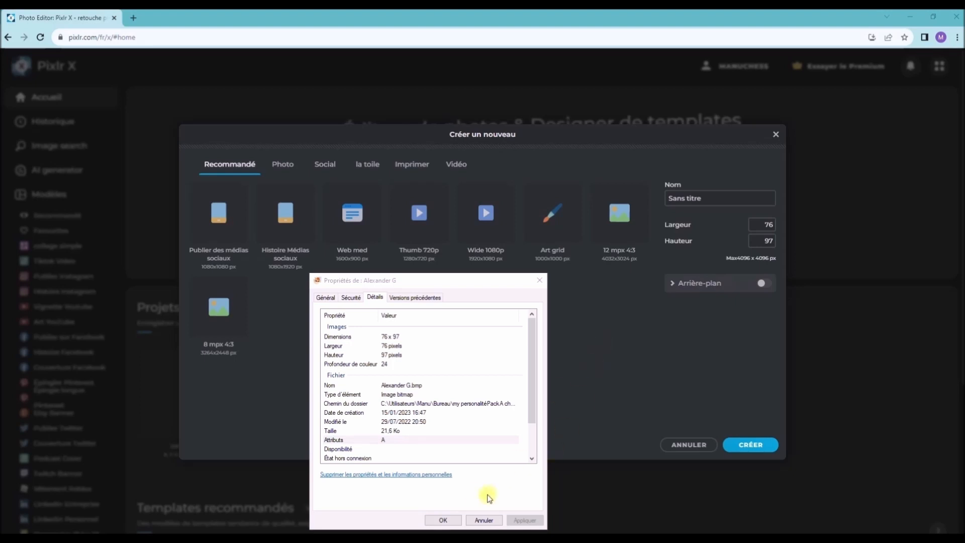
left_click(442, 520)
left_click(752, 445)
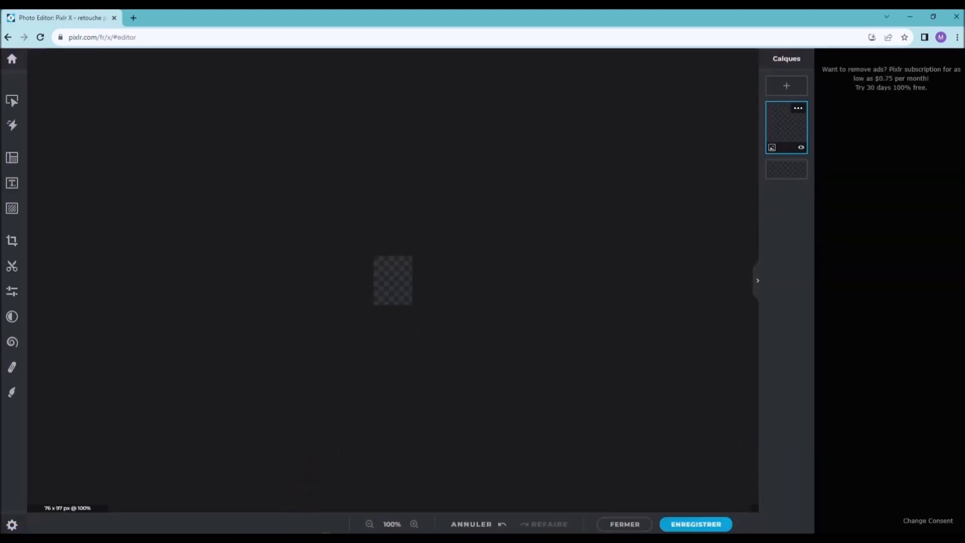
Step: Bring the downloaded Carlsen photo from Téléchargements into the current Pixlr document as a layer
left_click(291, 540)
left_click_drag(342, 325, 146, 292)
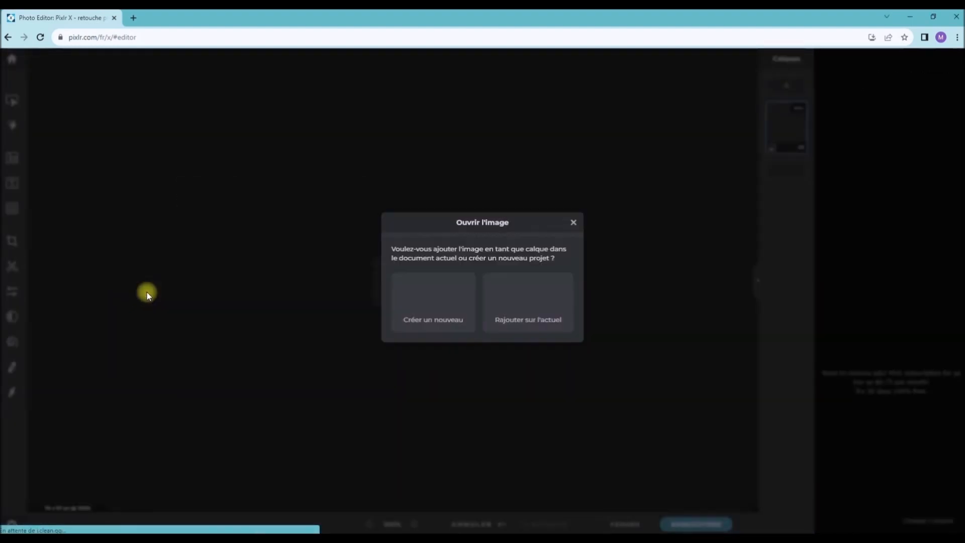
left_click(541, 316)
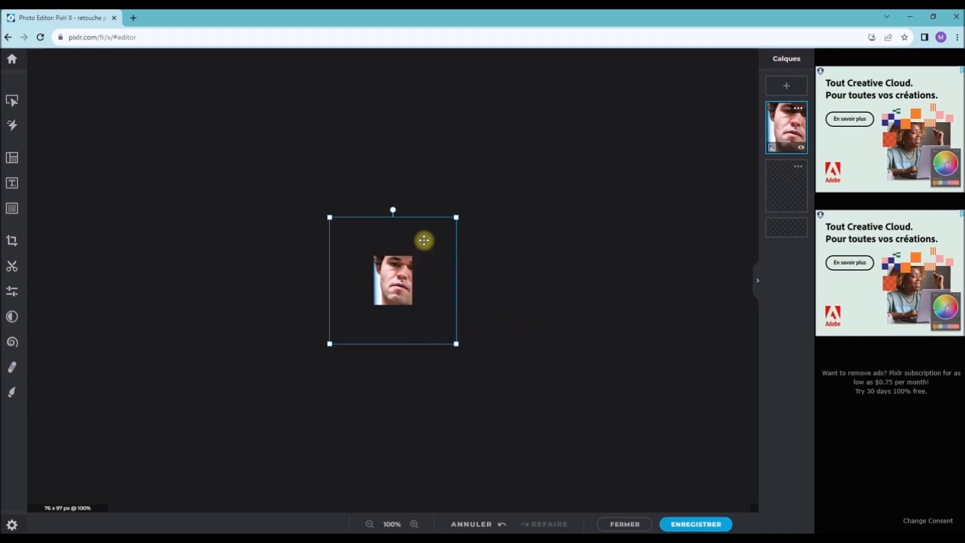
Step: Scale down and reposition the photo layer so Carlsen's head and shoulders fill the small canvas
left_click_drag(457, 218, 425, 248)
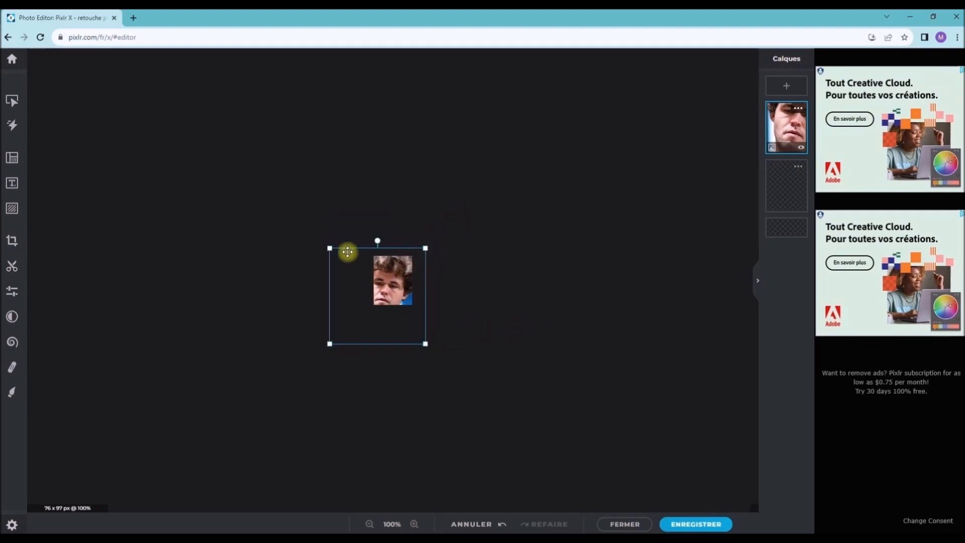
left_click_drag(327, 250, 388, 270)
left_click_drag(428, 329, 417, 313)
left_click(852, 540)
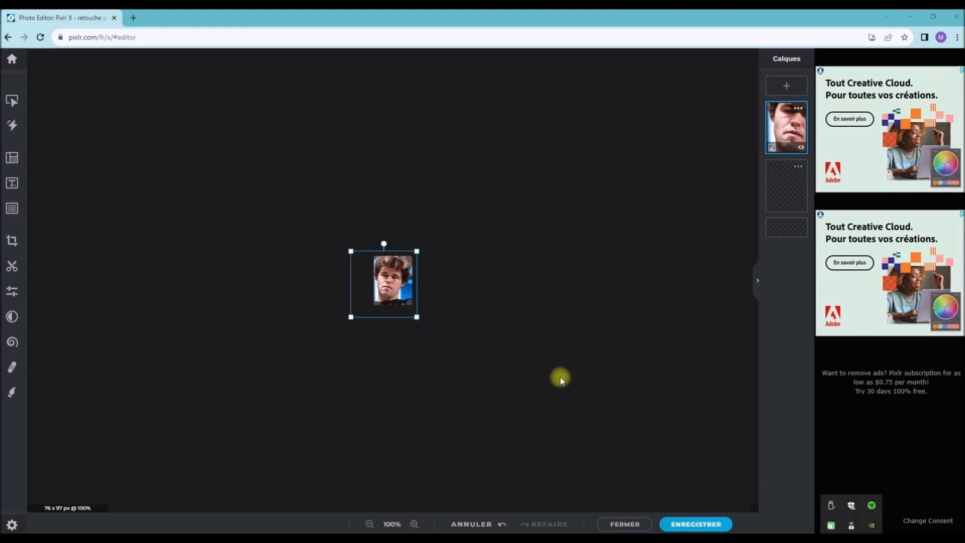
left_click(530, 344)
left_click(483, 280)
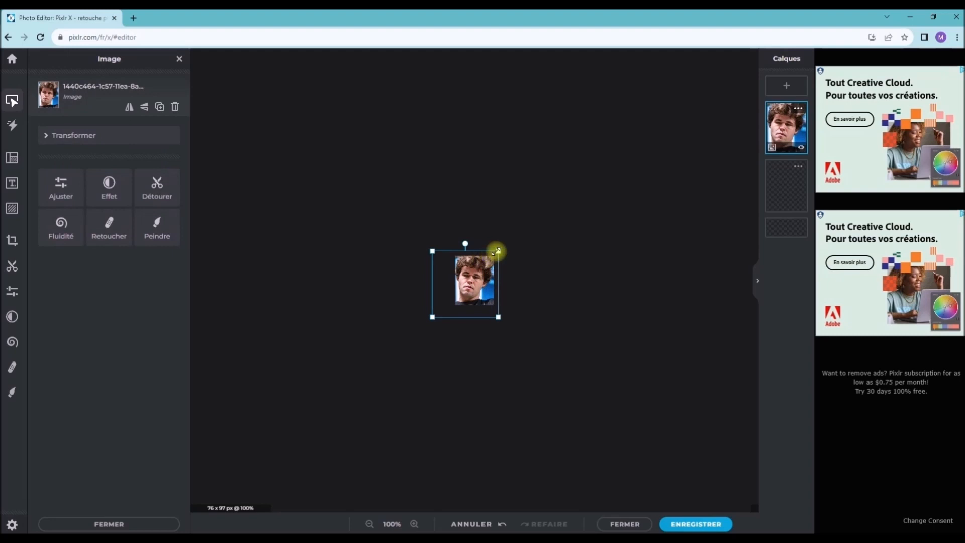
left_click_drag(498, 250, 497, 251)
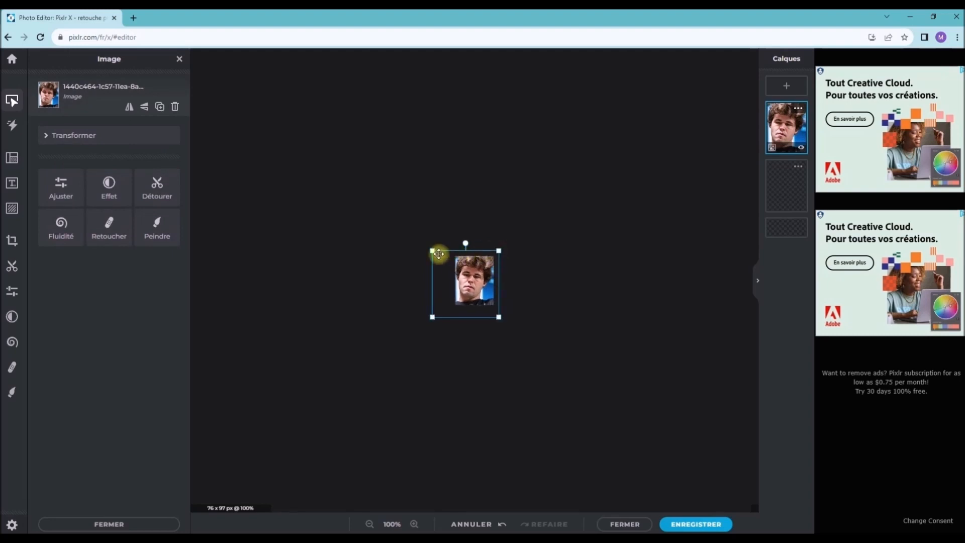
left_click_drag(432, 250, 439, 259)
left_click_drag(498, 317, 472, 288)
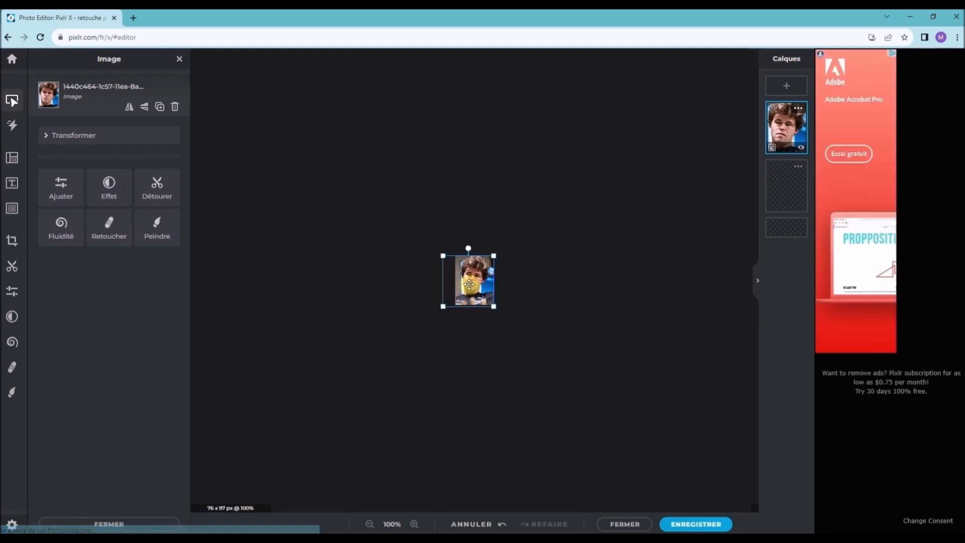
left_click(373, 284)
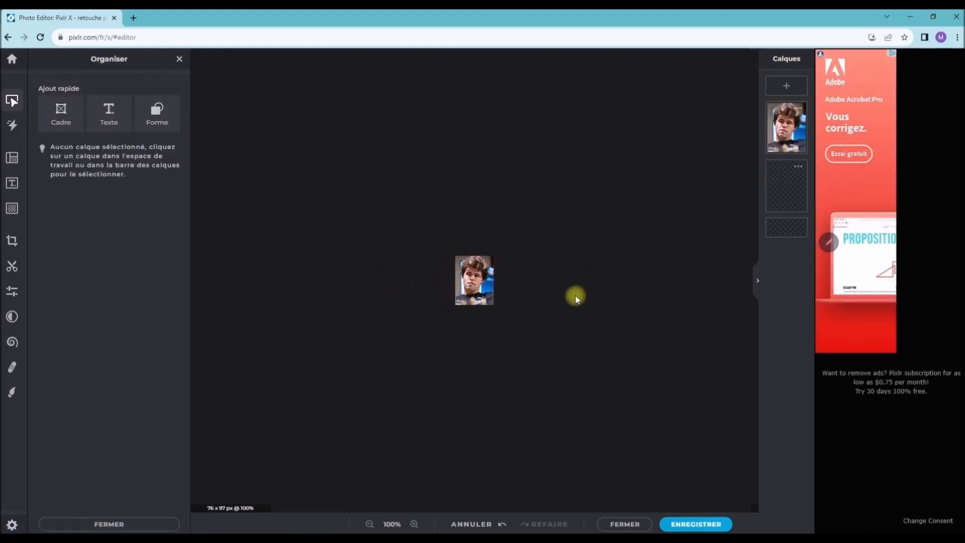
Step: Export the portrait as a 76 × 97 px JPG at high quality (90%) and enter a file name in Téléchargements
left_click(698, 524)
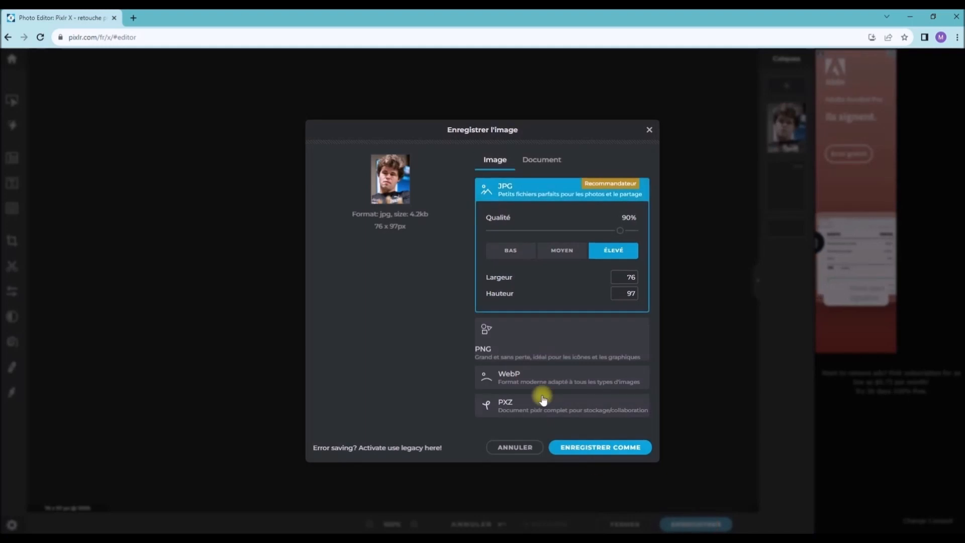
left_click(578, 449)
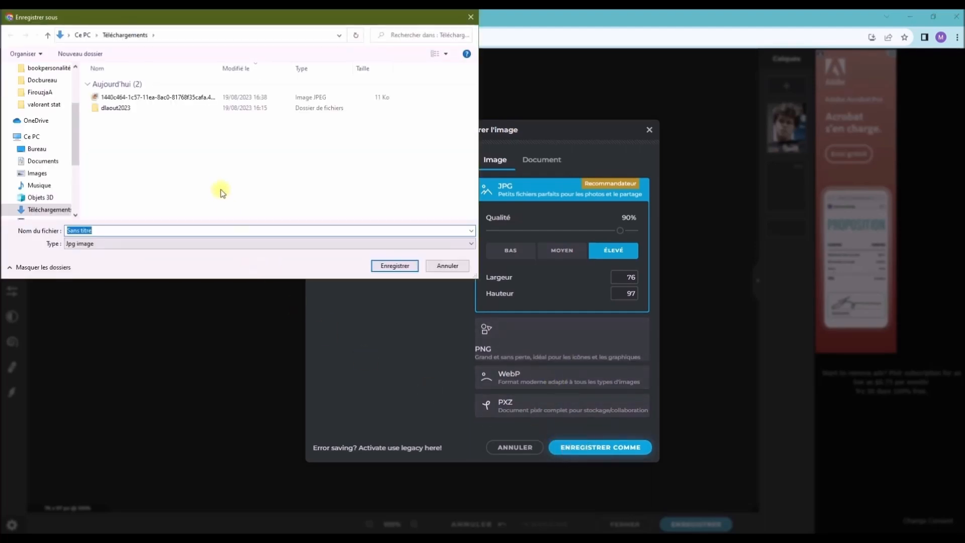
type("c")
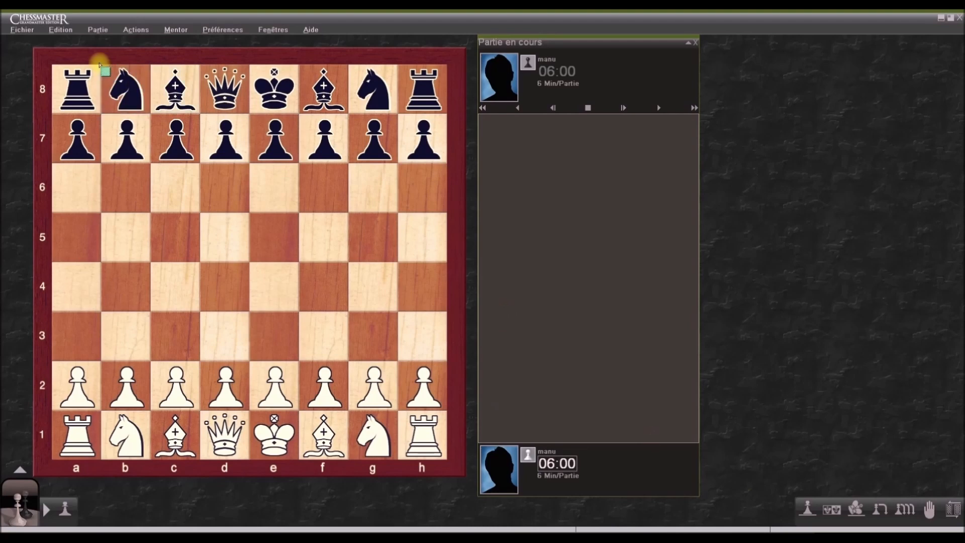
Step: In Chessmaster, check the MagnusCarlsen entry's portrait while selecting a computer opponent for a new game, and cancel both dialogs
left_click(98, 30)
left_click(102, 48)
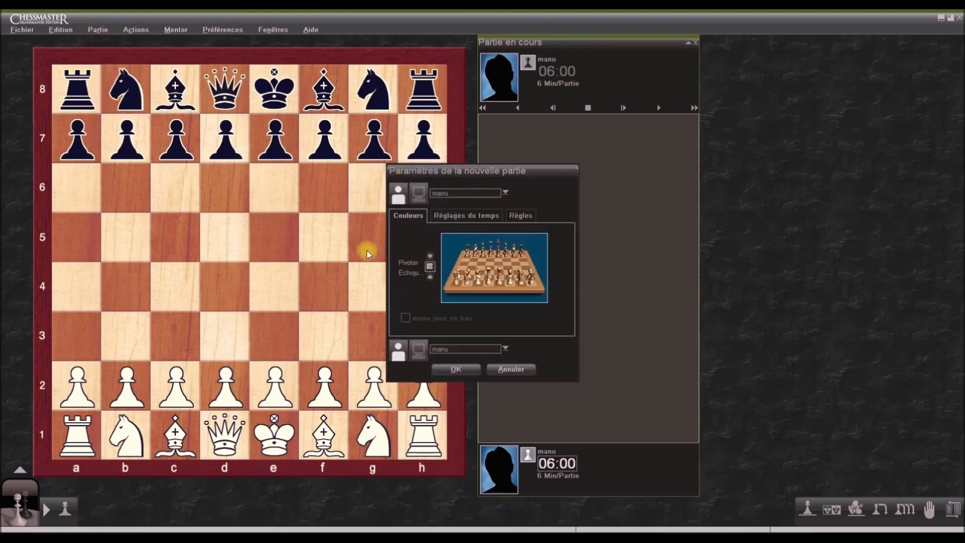
left_click(418, 349)
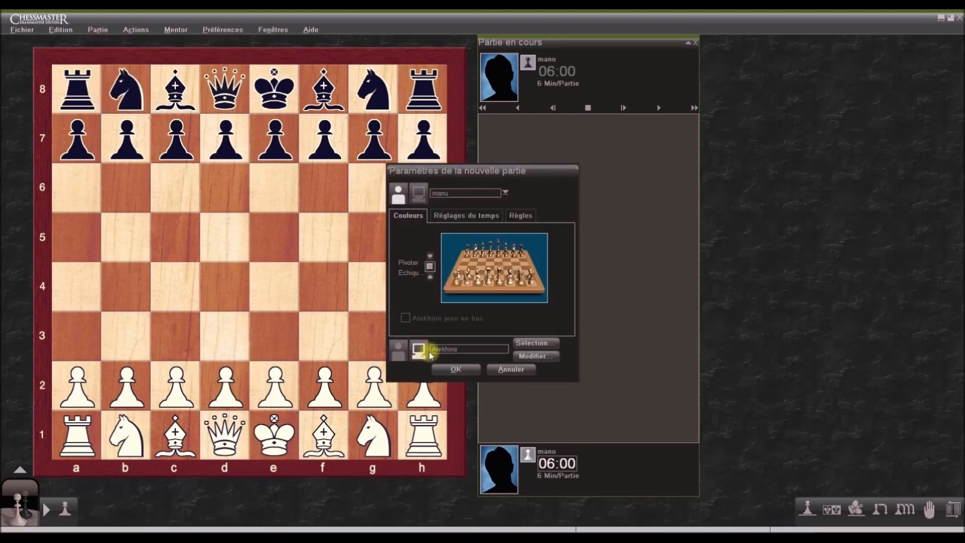
left_click(399, 351)
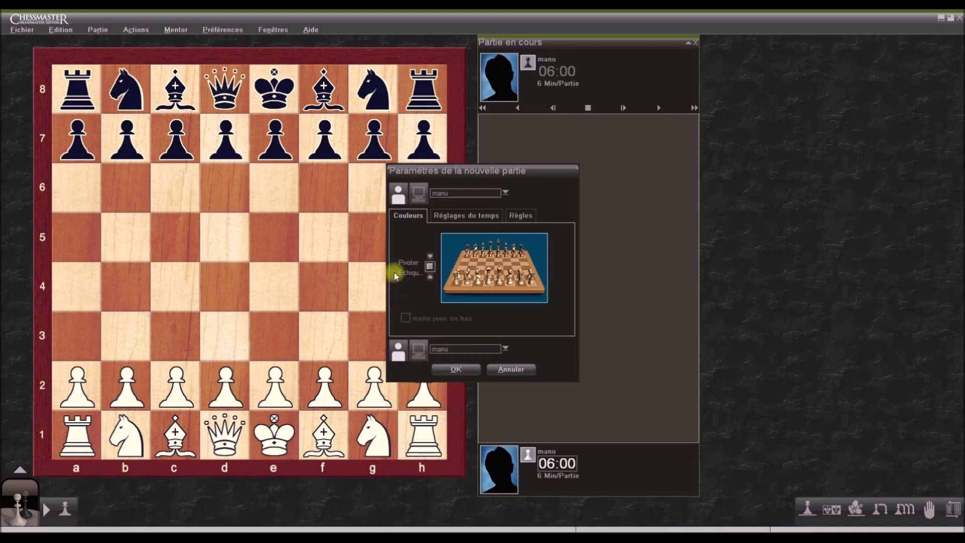
left_click(419, 350)
left_click(533, 343)
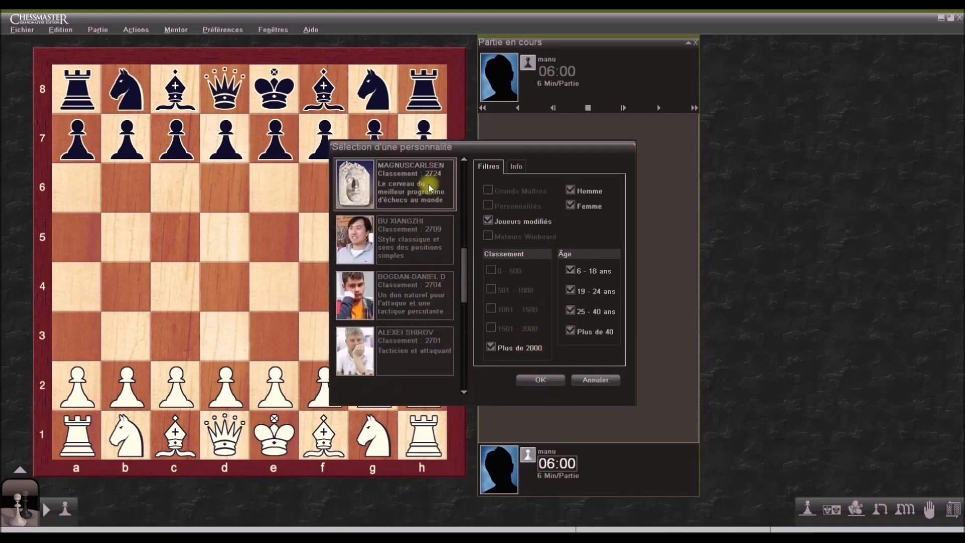
left_click(578, 378)
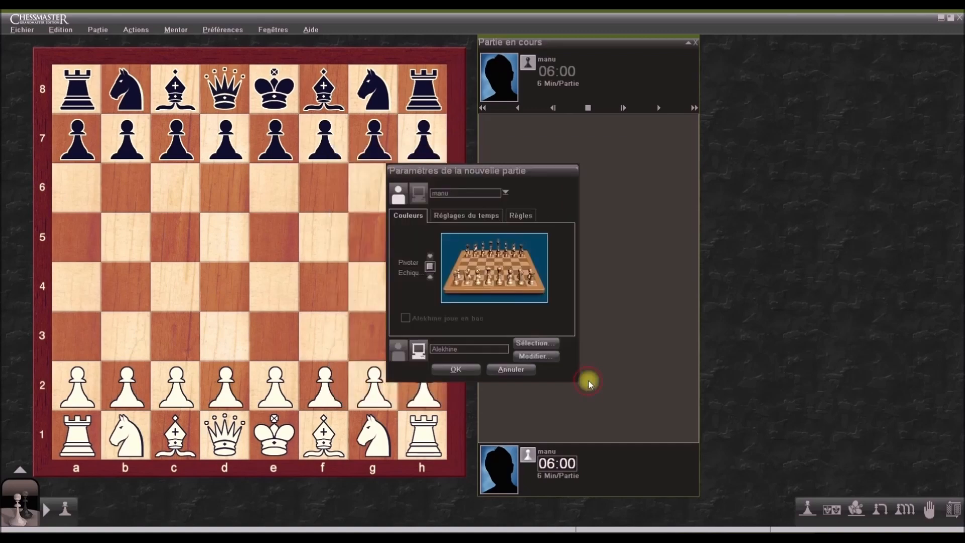
left_click(514, 368)
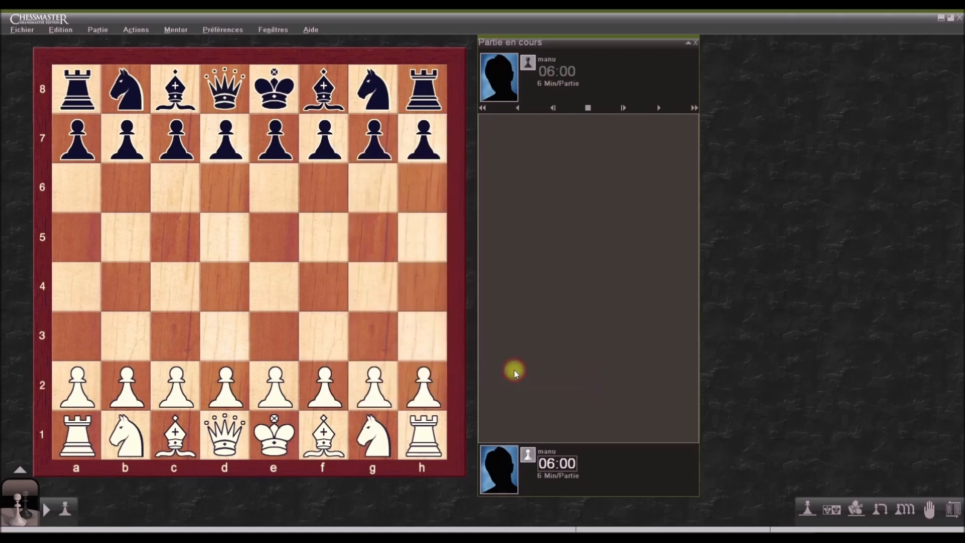
Step: Switch back to Pixlr, save the JPG portrait in Téléchargements as MAGNUSCARLSENT and dismiss the save message
left_click(941, 18)
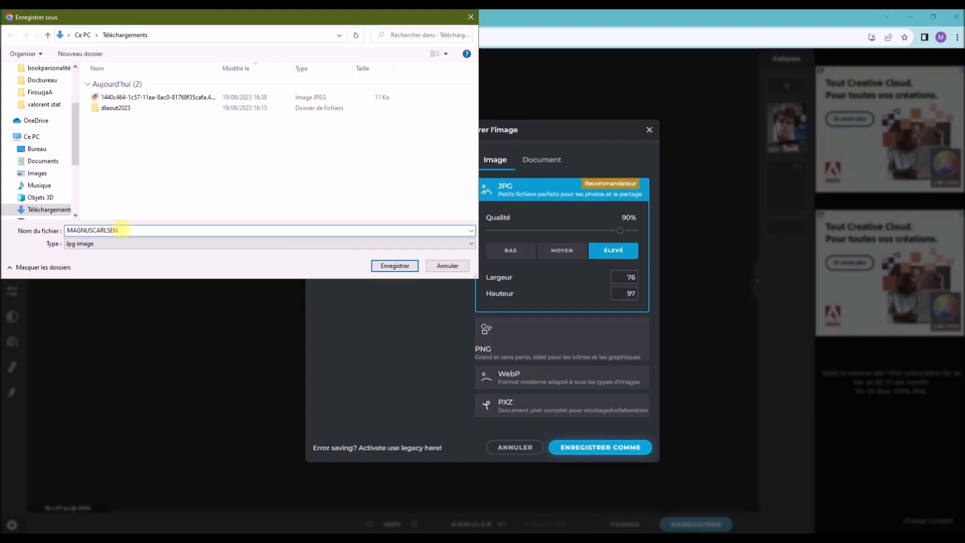
key("Return")
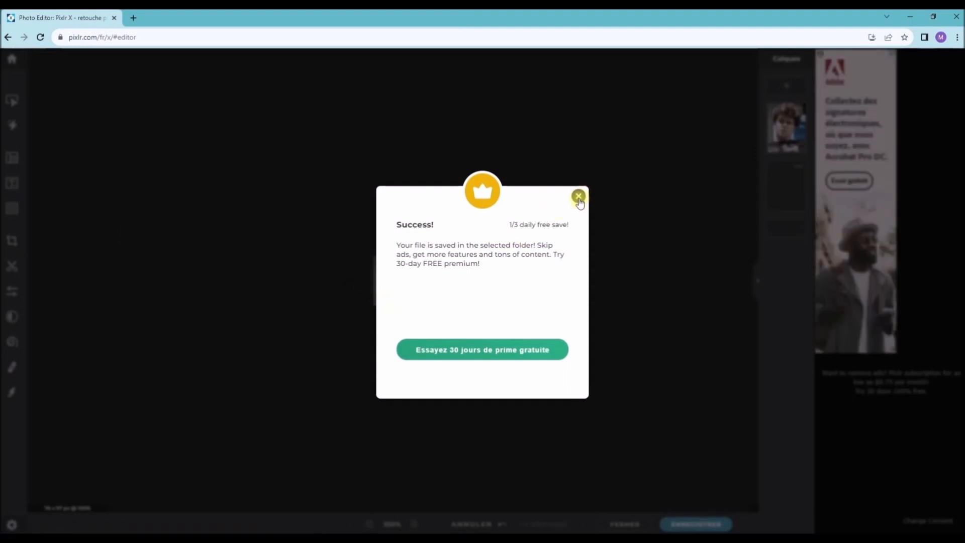
left_click(579, 197)
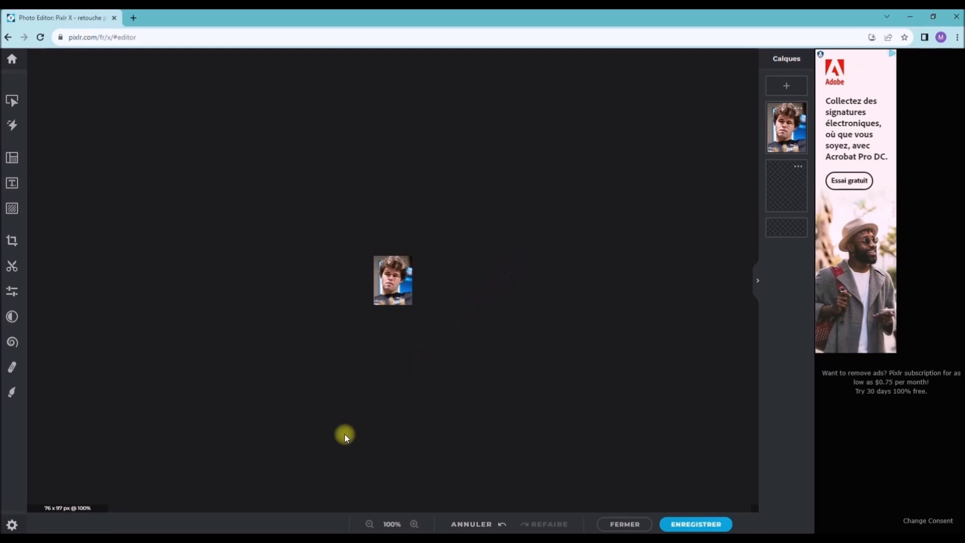
Step: Open the MAGNUSCARLSENT JPEG from the Téléchargements folder in Paint
left_click(259, 538)
left_click(330, 332)
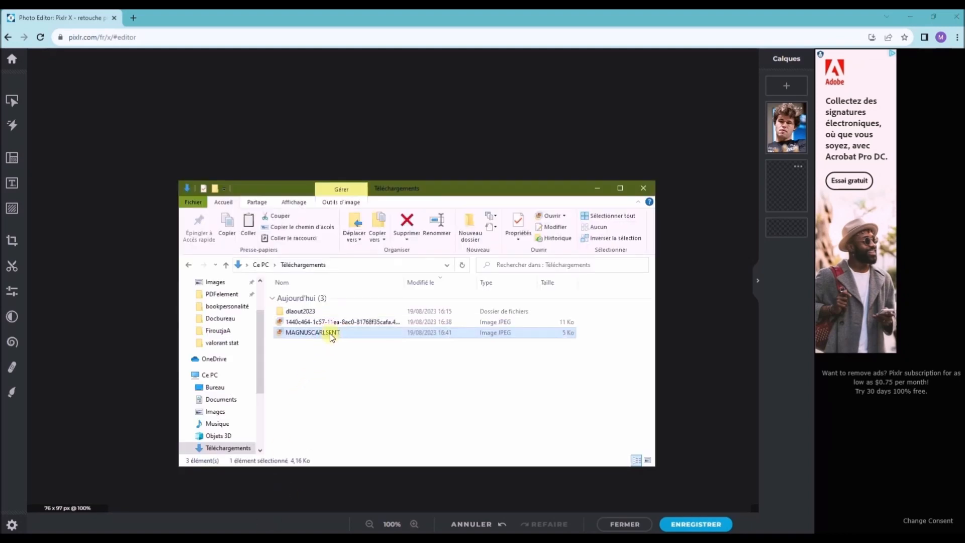
right_click(331, 336)
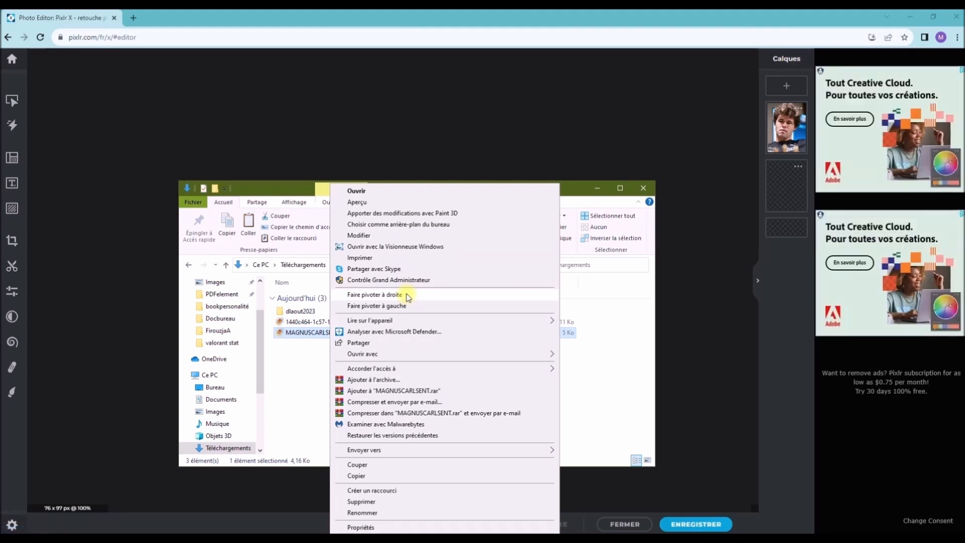
mouse_move(402, 355)
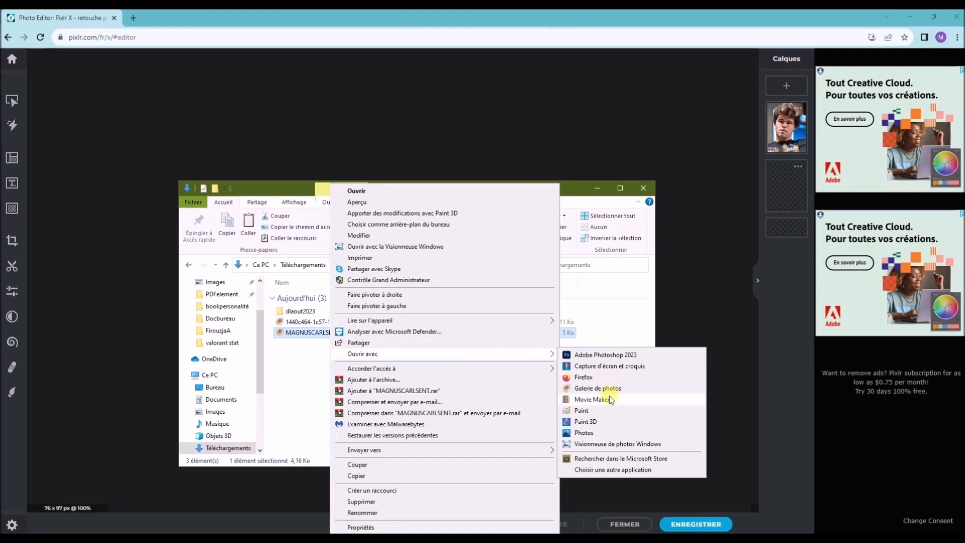
left_click(581, 411)
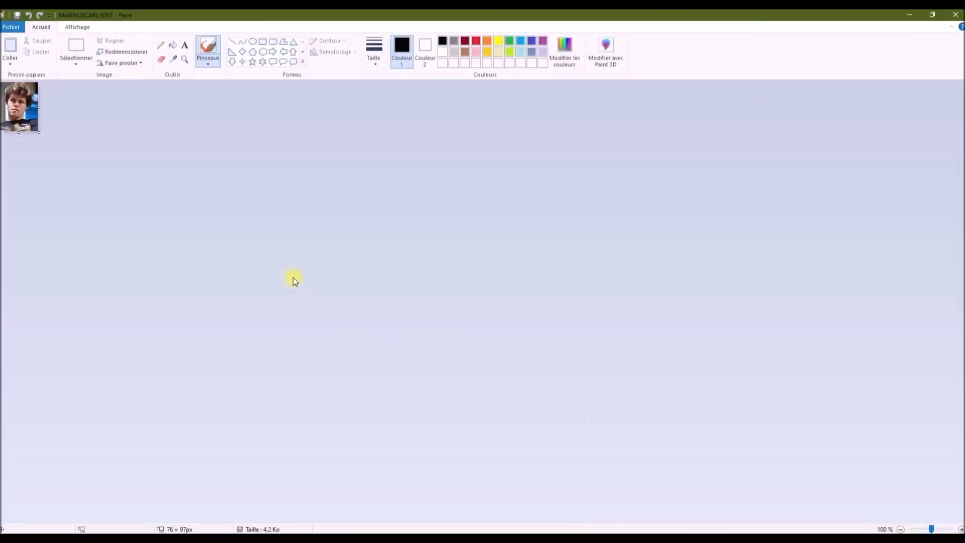
Step: Save the portrait as a 24-bit BMP named MAGNUSCARLSEN in Téléchargements and close Paint
left_click(6, 32)
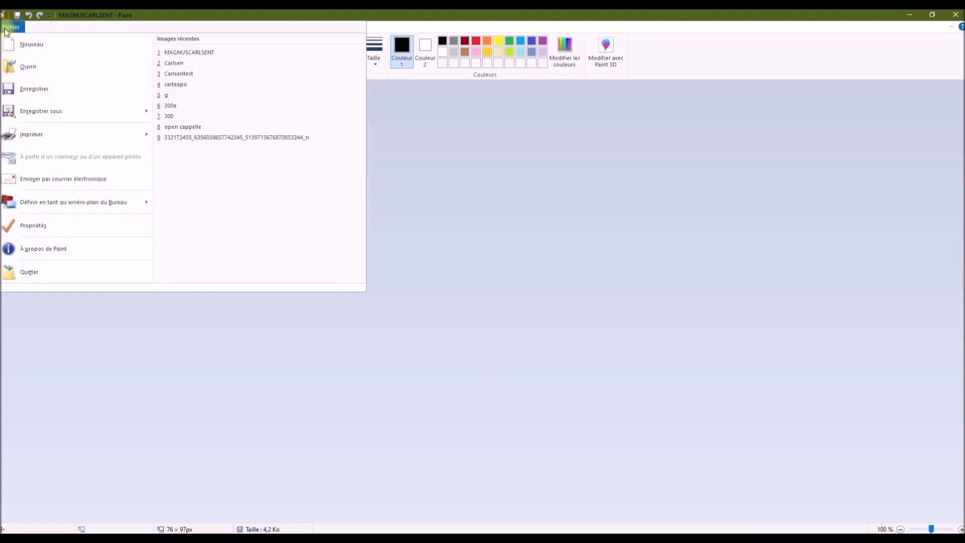
mouse_move(39, 116)
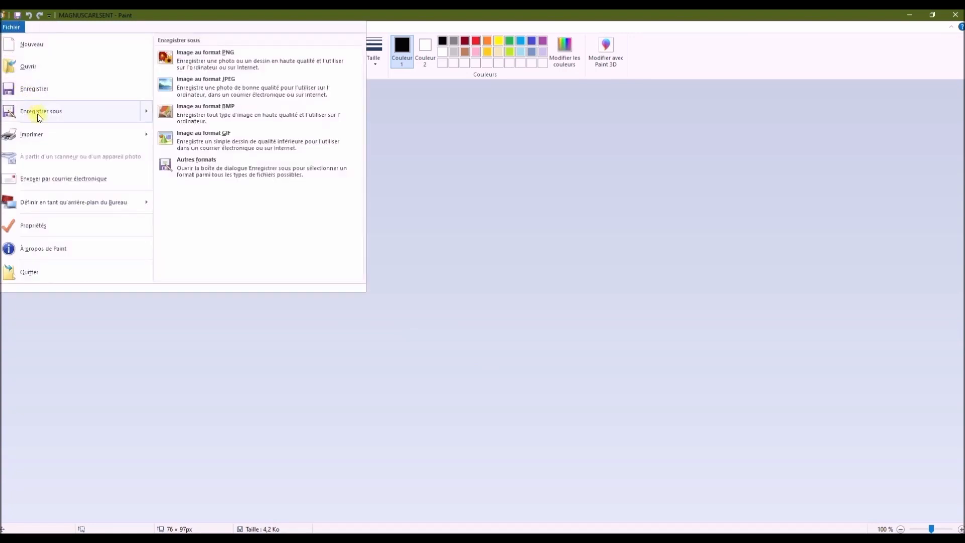
left_click(253, 115)
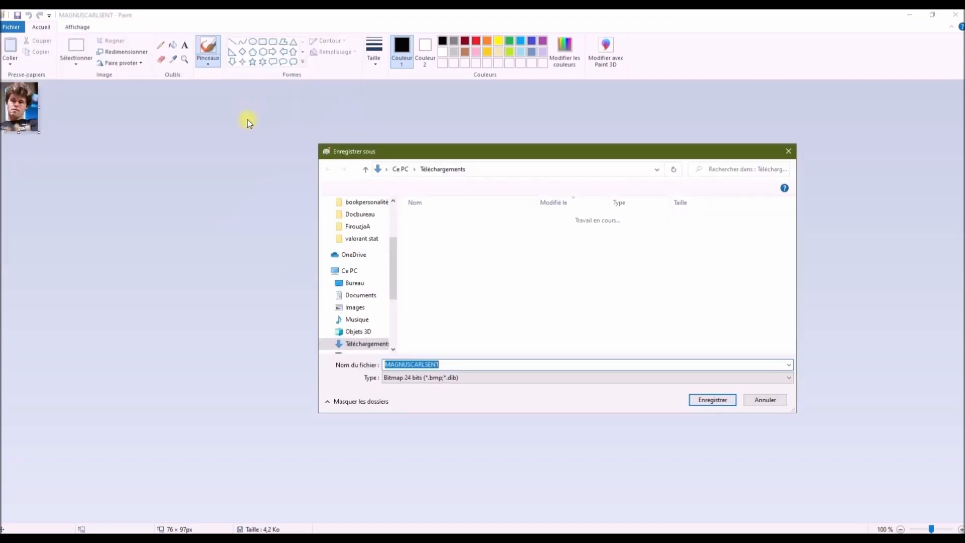
left_click(443, 367)
key("BackSpace")
key("Return")
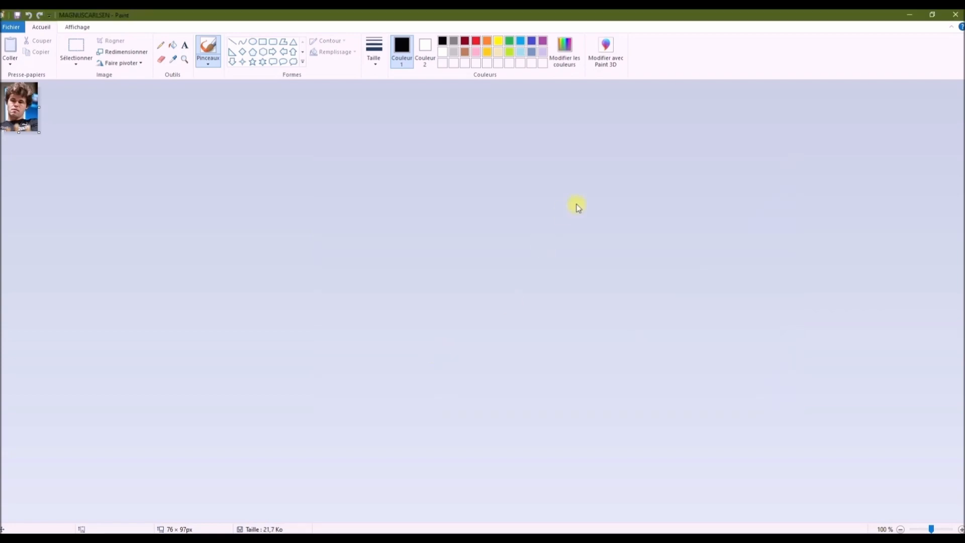
left_click(955, 15)
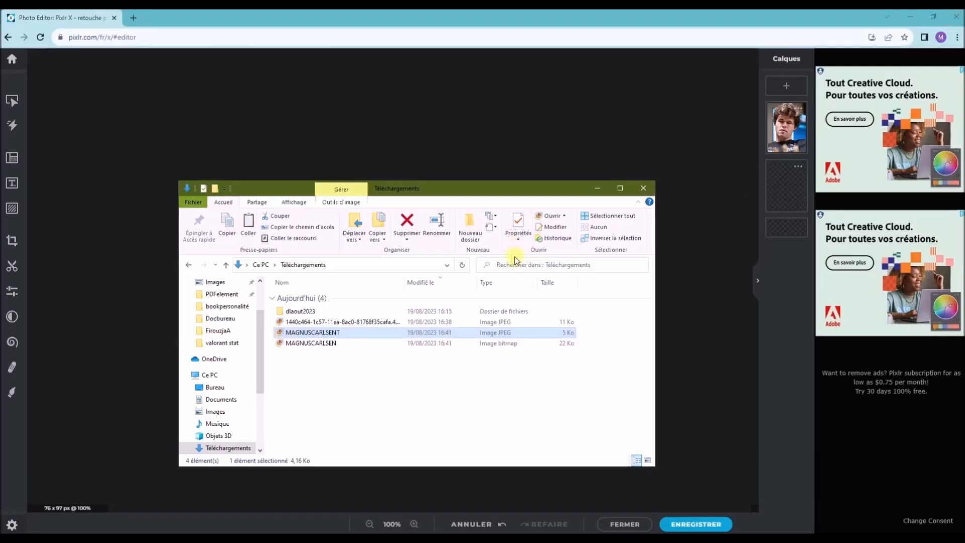
Step: Clear the open windows and open the Data > Personnalités folder at the Chessmaster desktop shortcut's file location
left_click(593, 189)
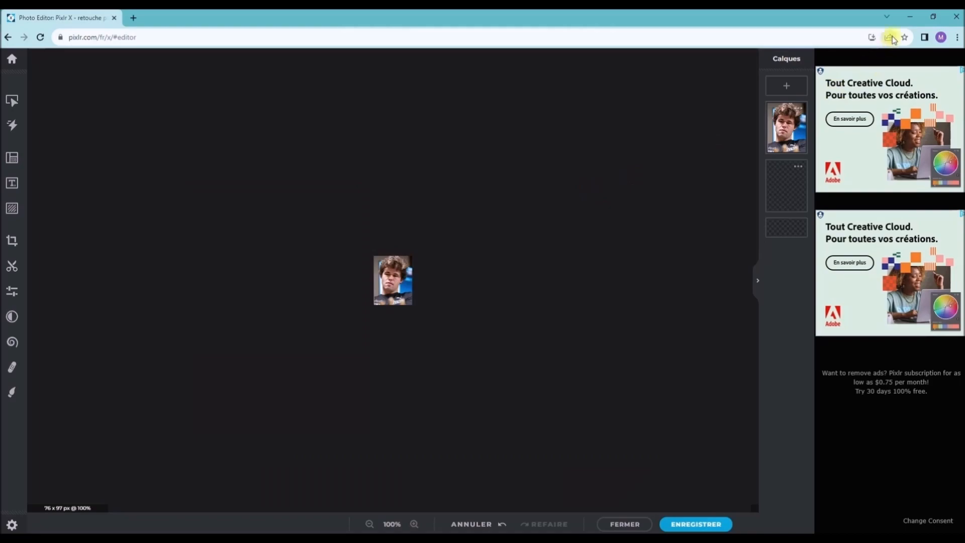
left_click(910, 16)
left_click(611, 201)
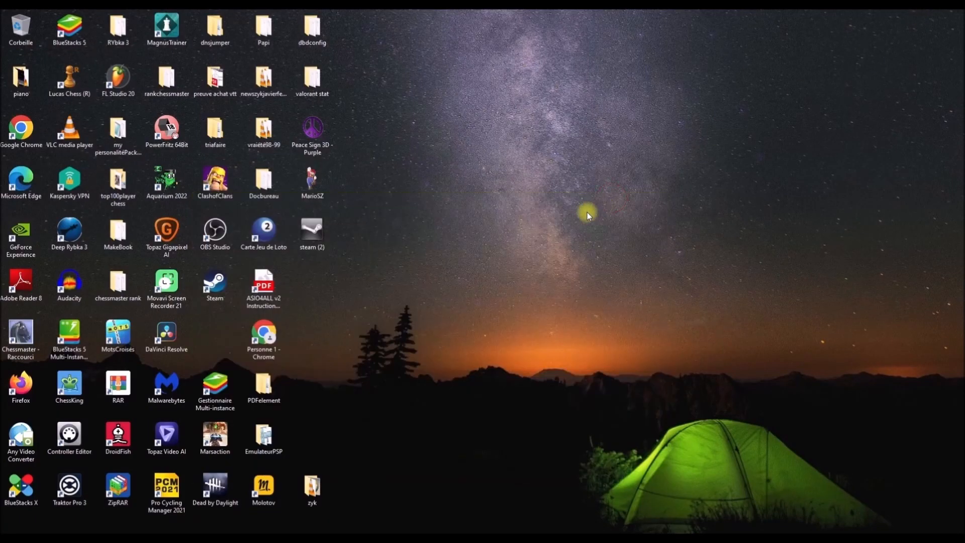
left_click(22, 345)
right_click(22, 345)
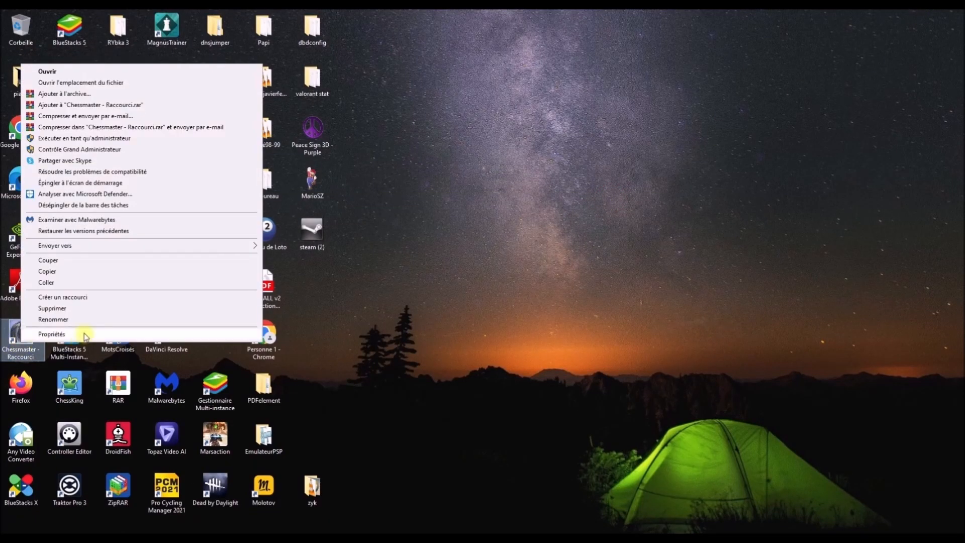
left_click(137, 82)
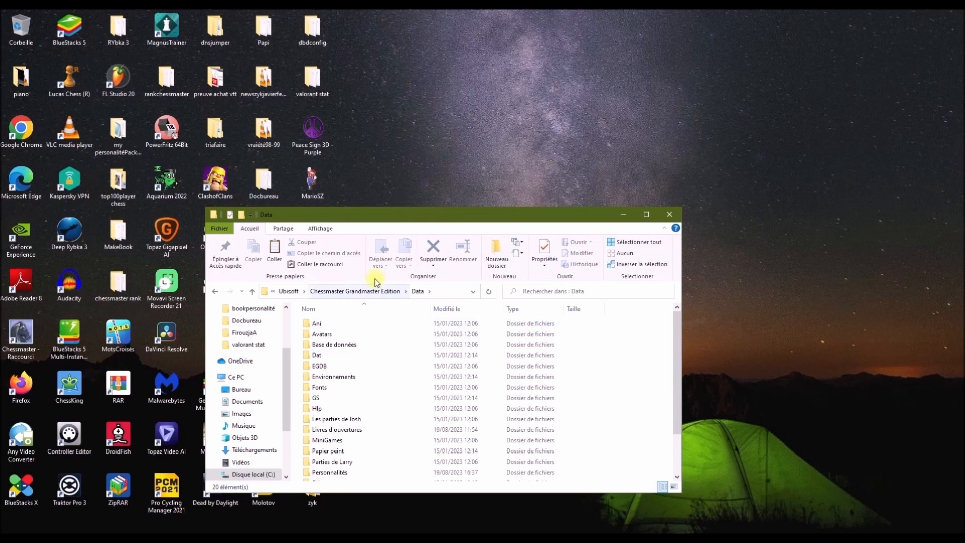
left_click_drag(394, 216, 566, 116)
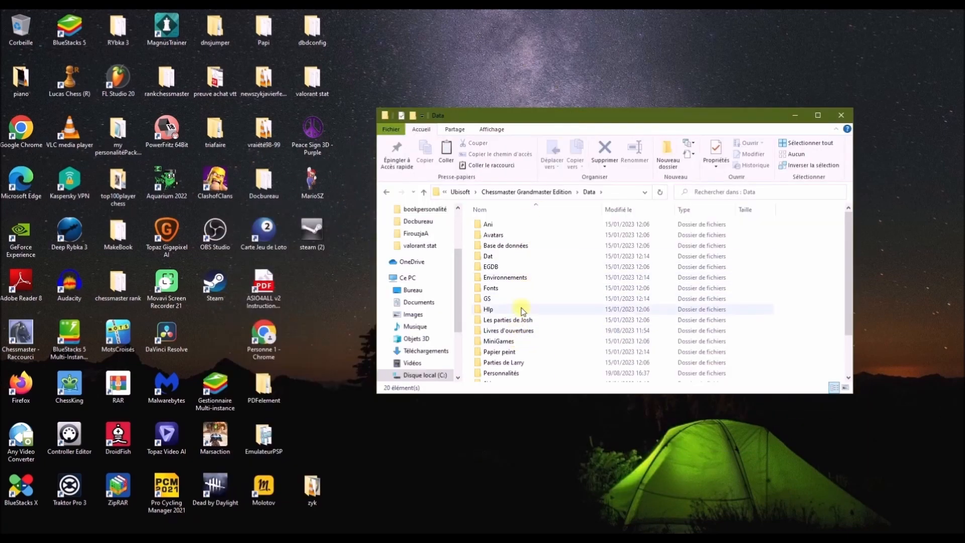
scroll(520, 341, "down", 2)
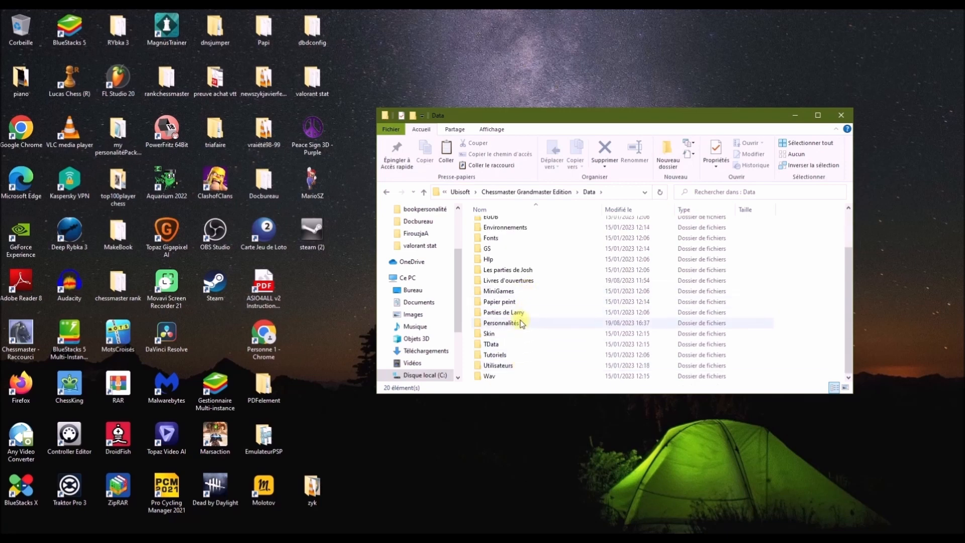
double_click(522, 324)
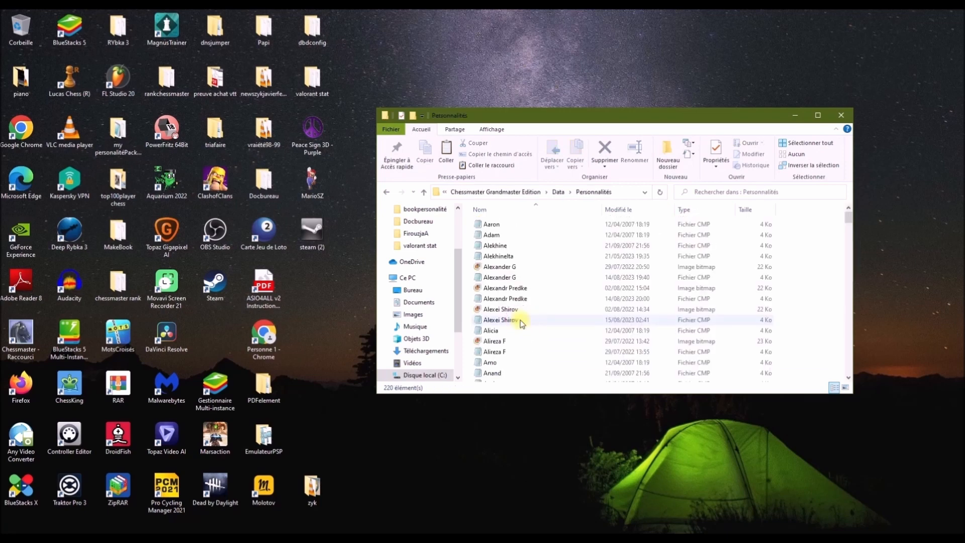
Step: Locate and select the MagnusCarlsen CMP file in the Personnalités folder
scroll(517, 292, "down", 10)
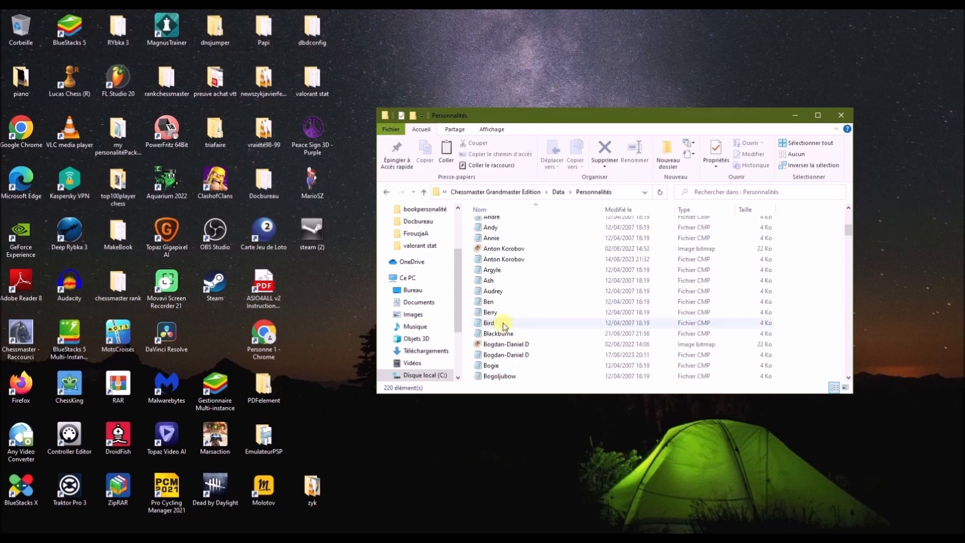
scroll(504, 327, "down", 10)
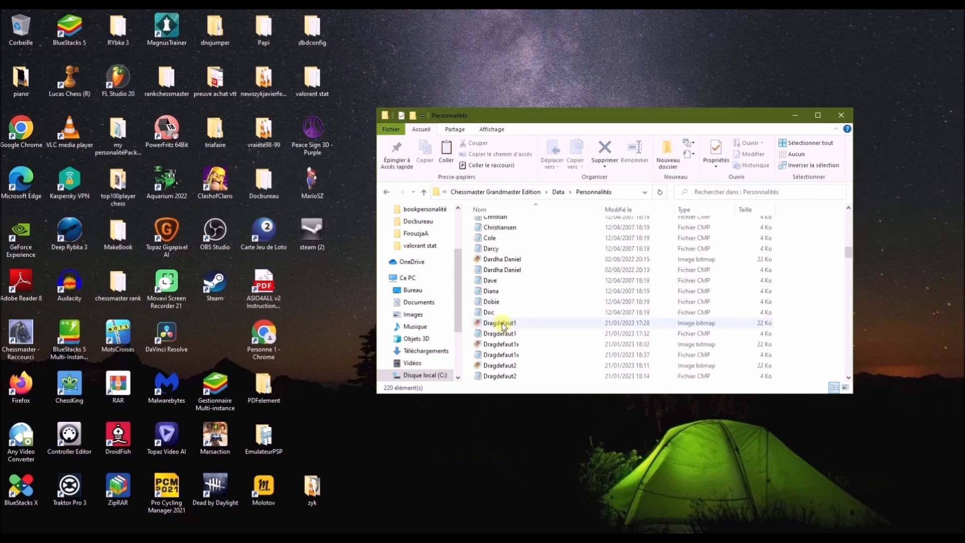
scroll(503, 326, "down", 15)
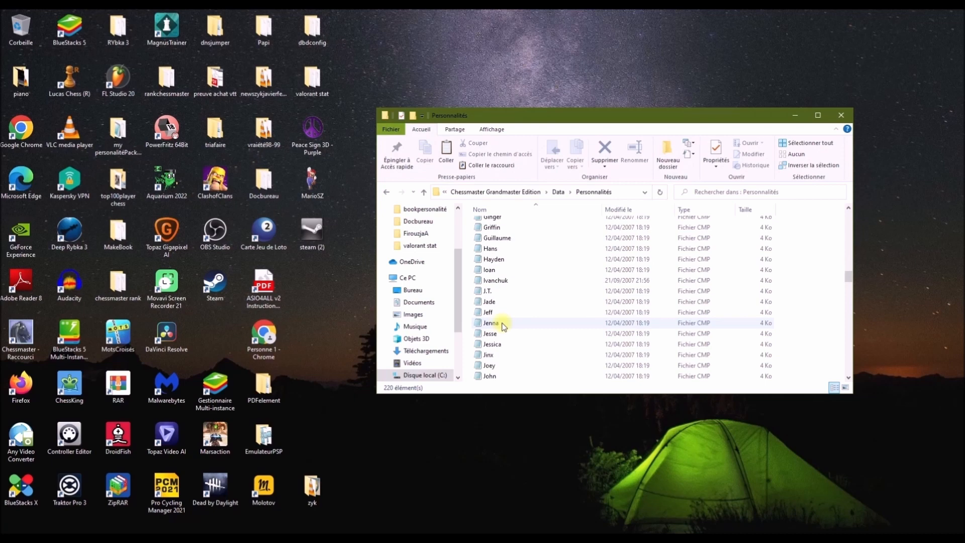
scroll(503, 326, "down", 15)
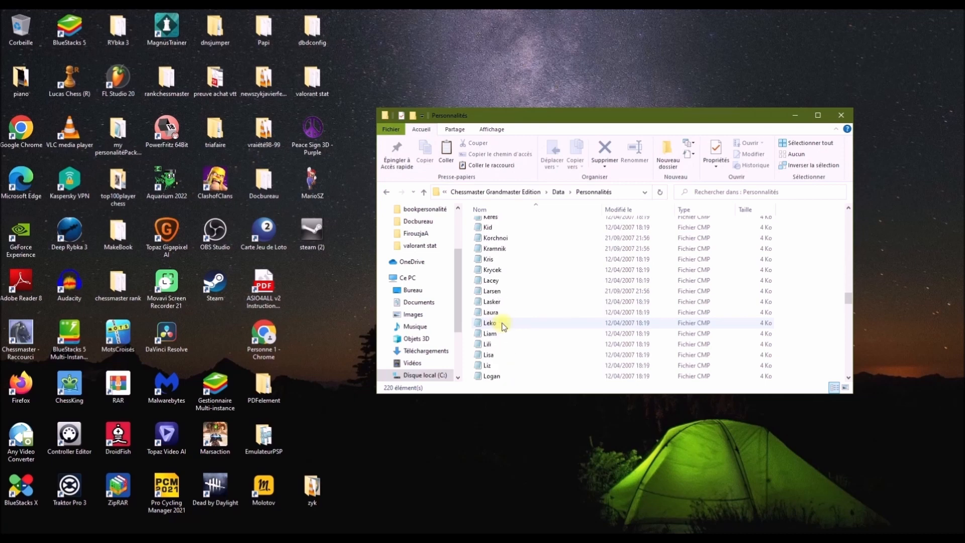
scroll(504, 327, "down", 4)
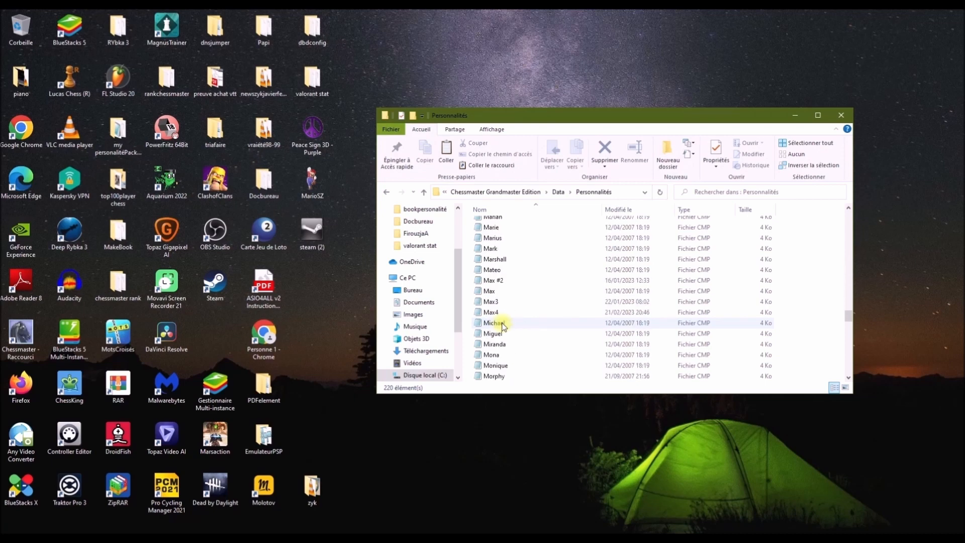
scroll(502, 326, "up", 1)
left_click(520, 222)
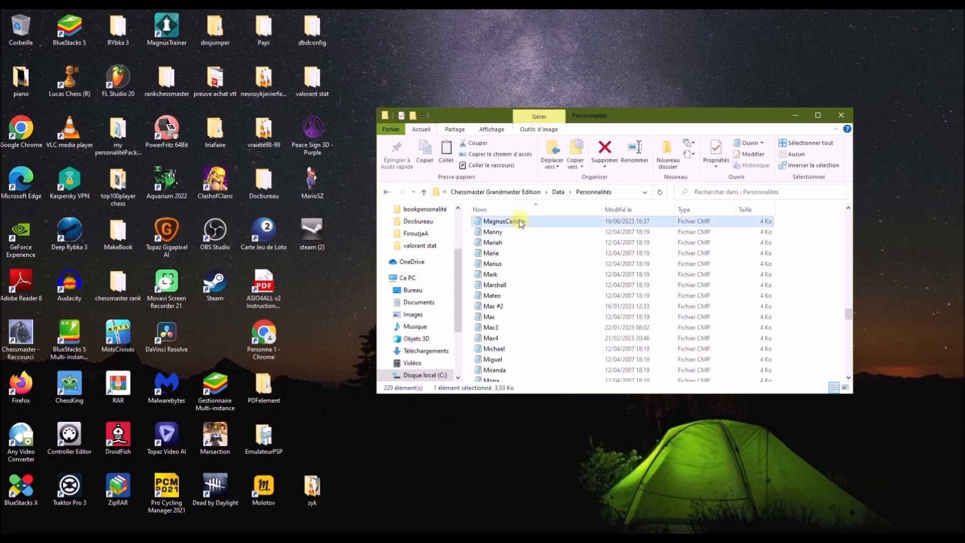
Step: Bring up the Téléchargements folder and delete the MAGNUSCARLSENT JPEG
left_click(314, 539)
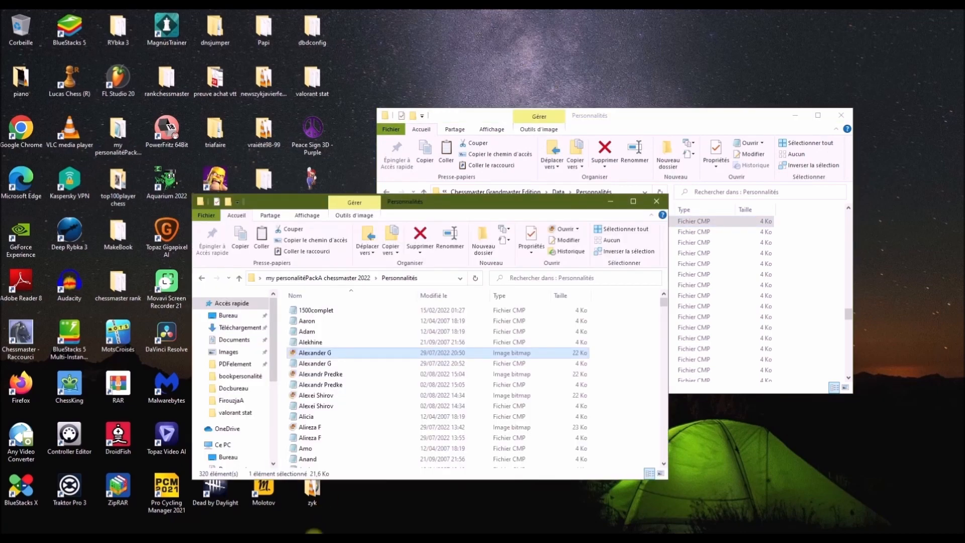
left_click(314, 538)
left_click(299, 538)
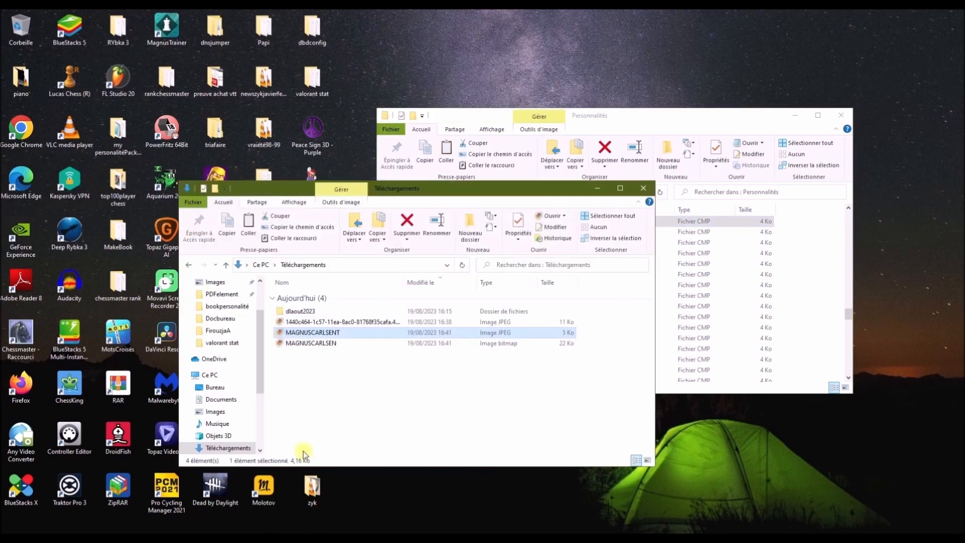
right_click(331, 332)
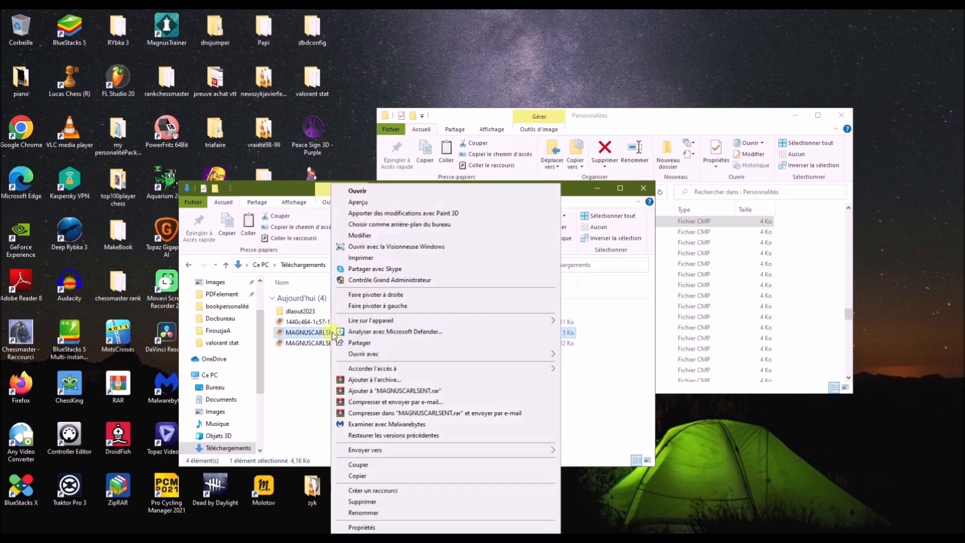
left_click(304, 374)
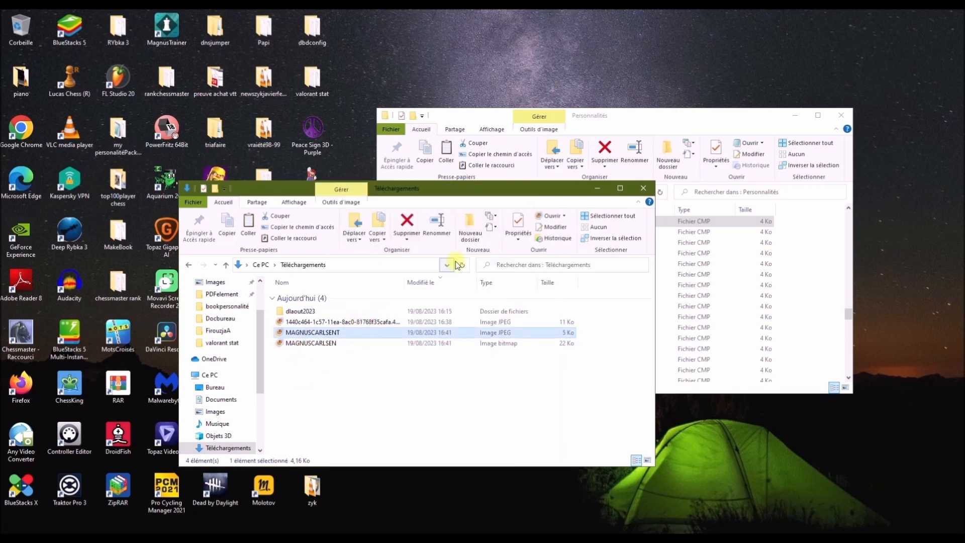
left_click(407, 227)
Step: Move the MAGNUSCARLSEN bitmap from Téléchargements into Chessmaster's Personnalités folder
left_click(329, 332)
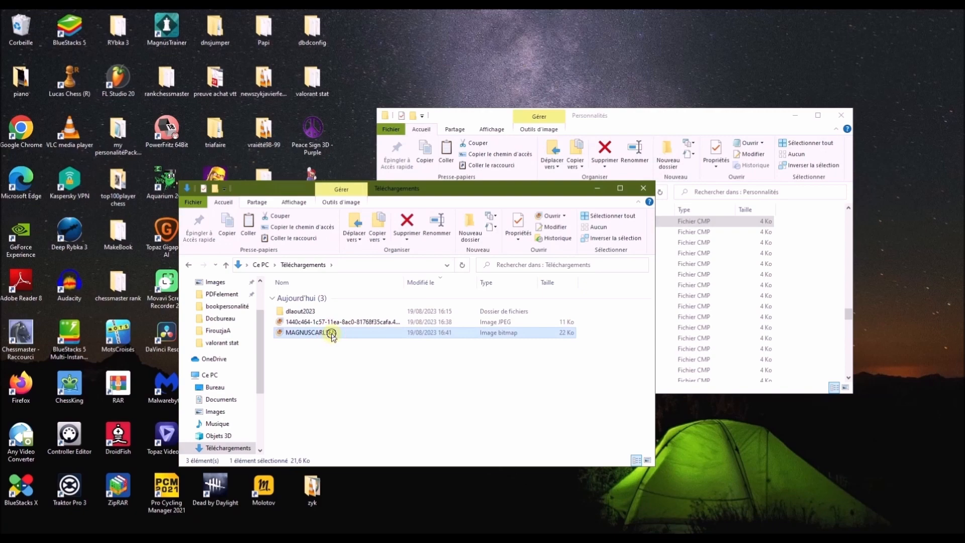
right_click(330, 333)
left_click(358, 464)
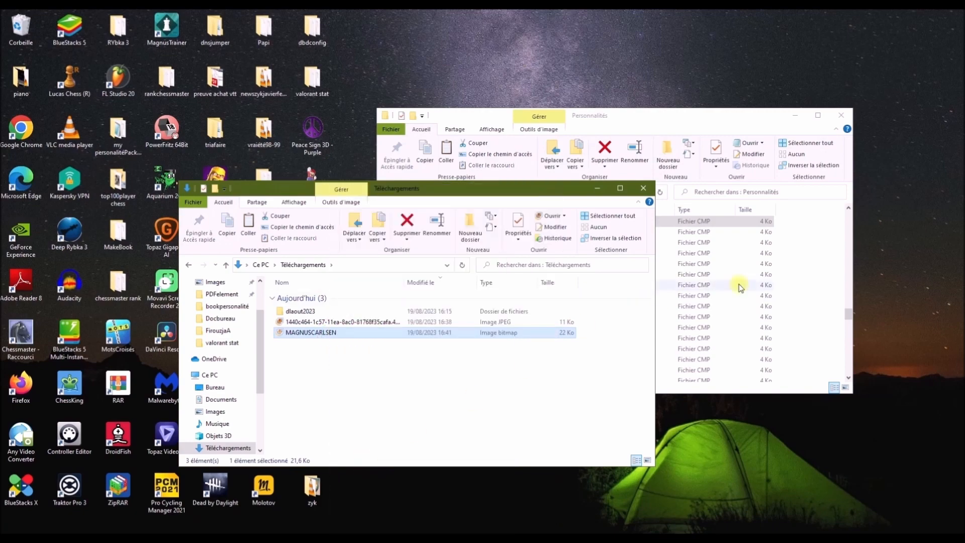
left_click(797, 270)
right_click(798, 272)
left_click(824, 342)
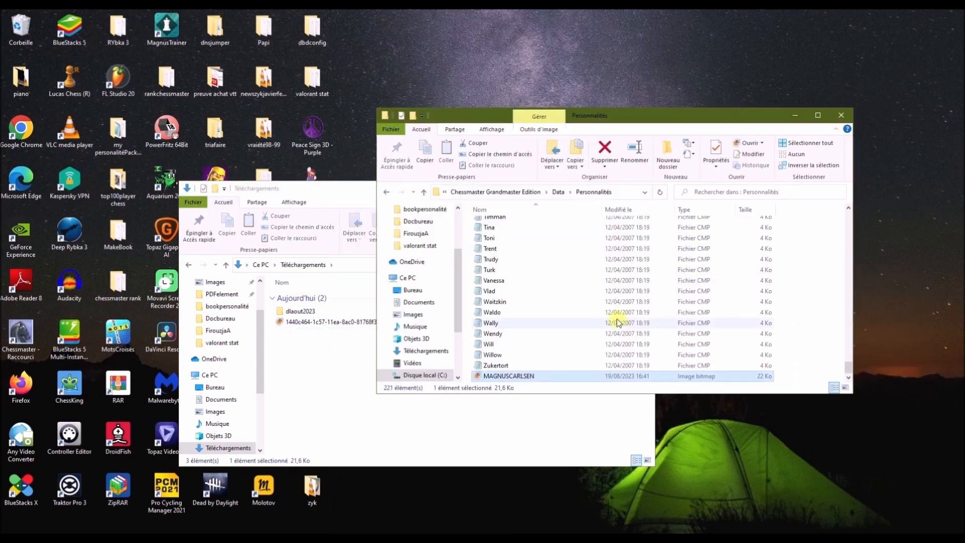
Step: Return to Chessmaster and check the MAGNUSCARLSEN portrait in the personality selection for a new game
left_click(795, 115)
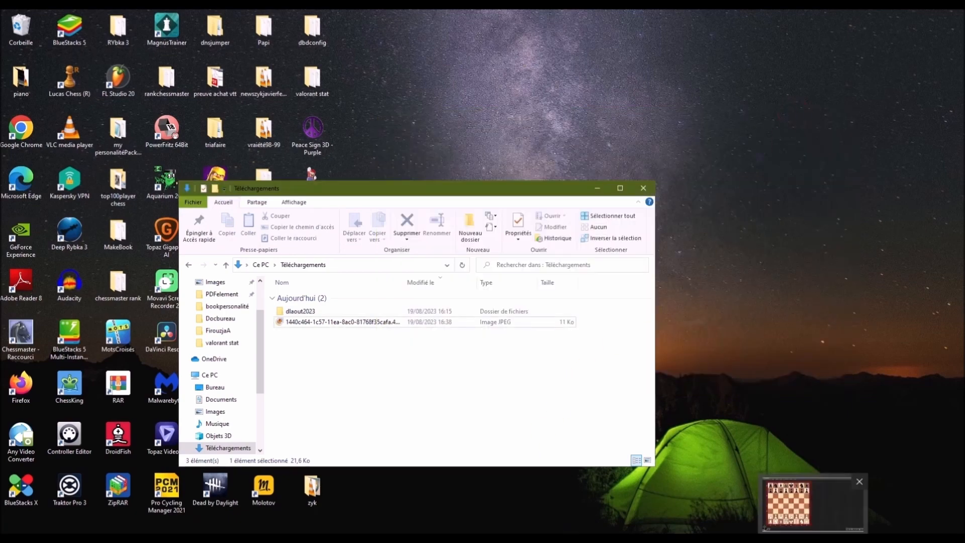
left_click(812, 538)
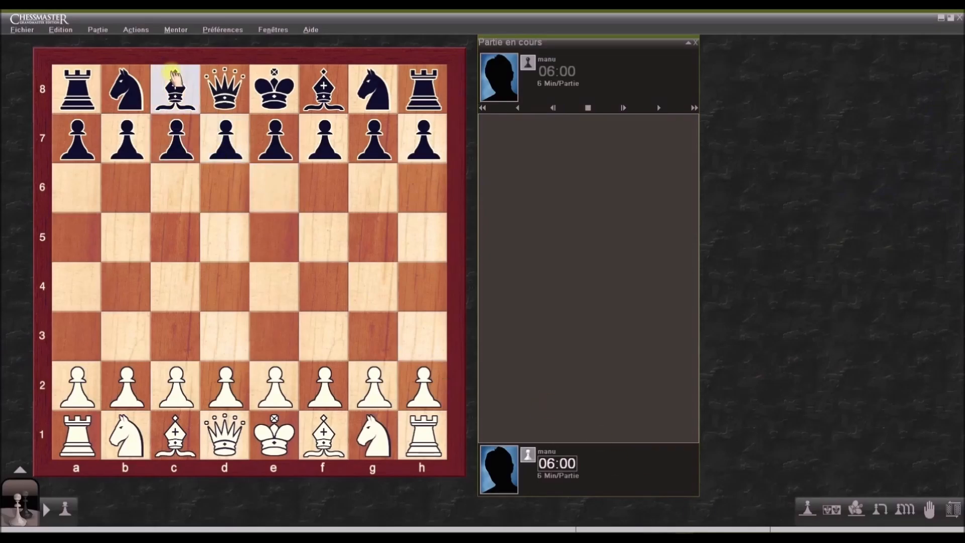
left_click(97, 29)
left_click(110, 47)
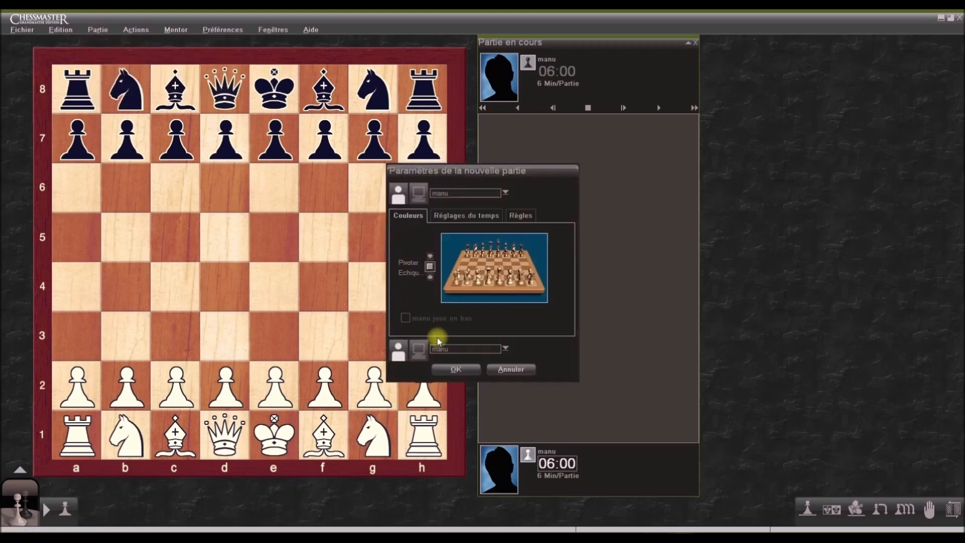
left_click(536, 343)
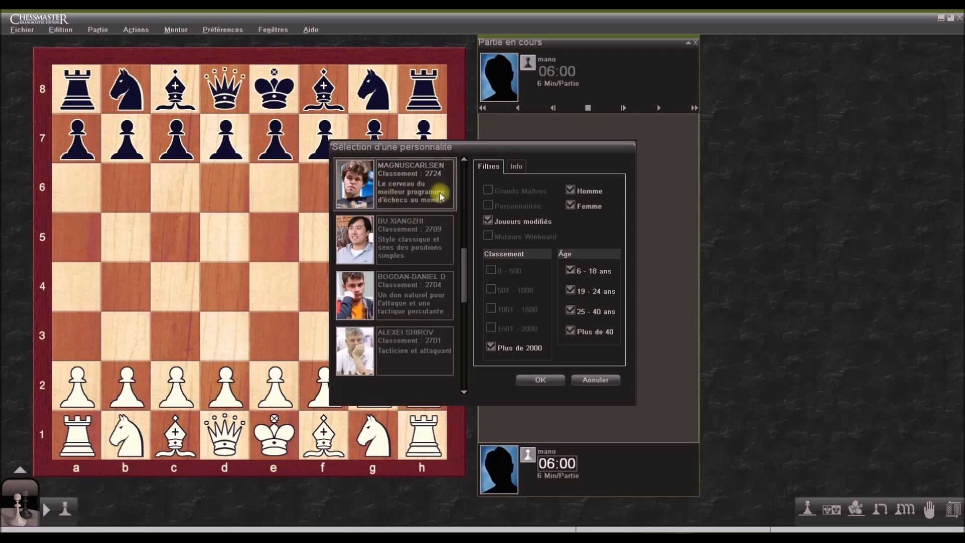
left_click(538, 381)
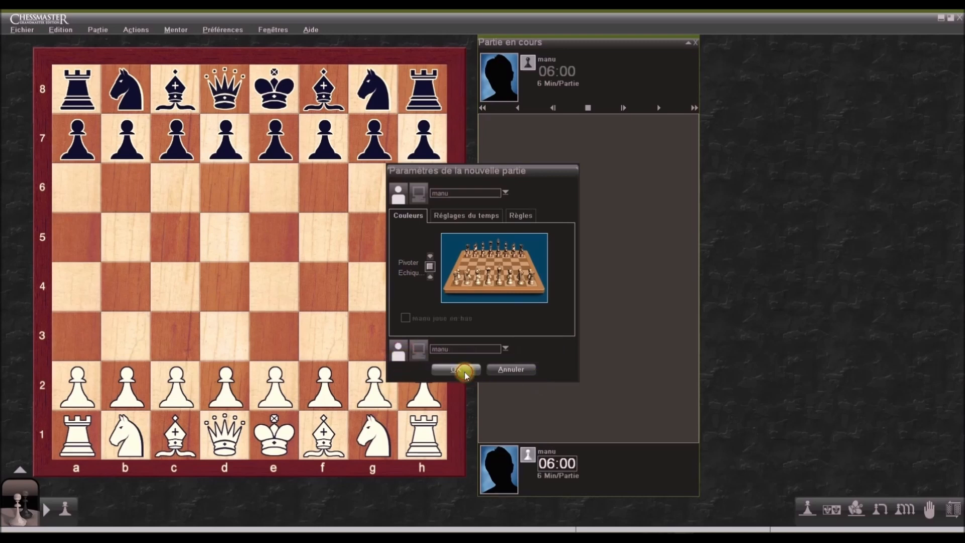
left_click(465, 371)
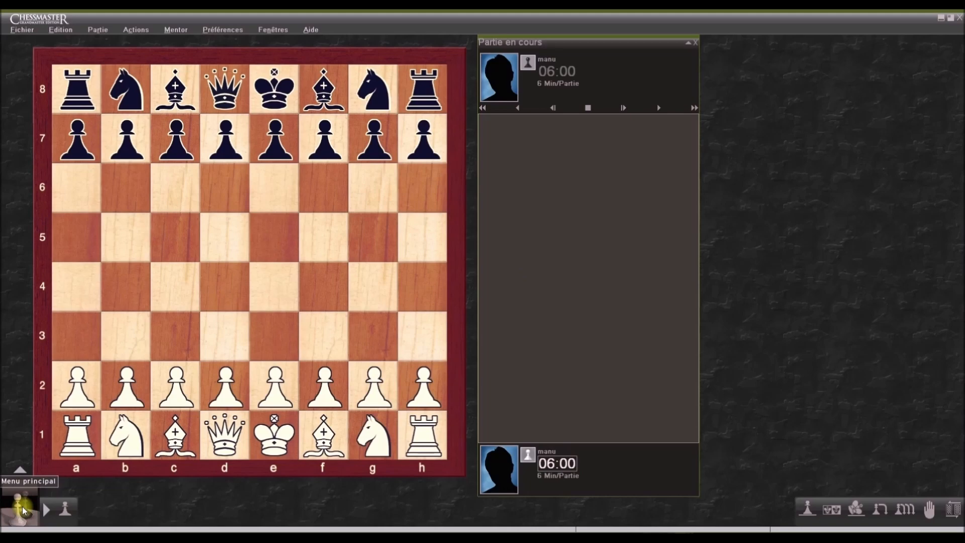
Step: Go to Chessmaster's Ouvertures section from the main menu, create a new opening book and minimise the program
left_click(22, 505)
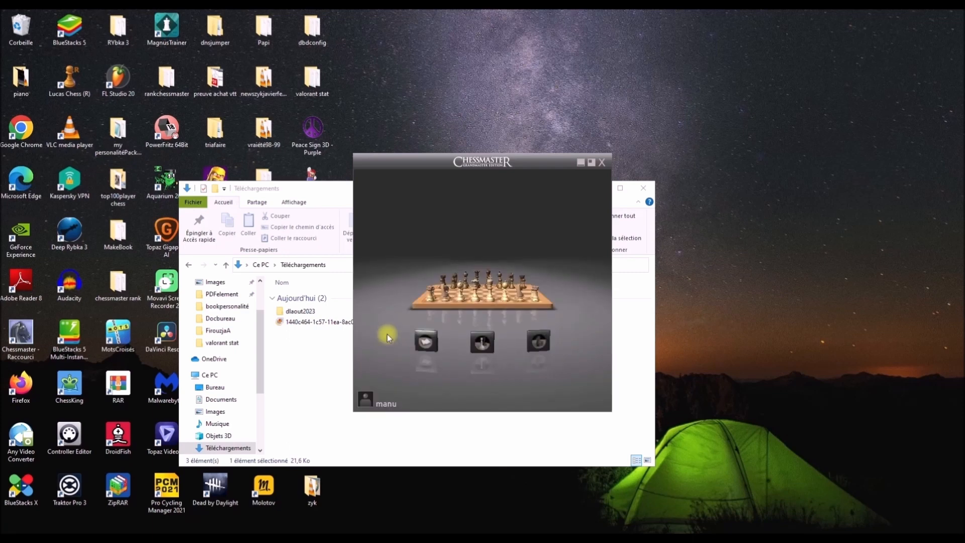
left_click(425, 346)
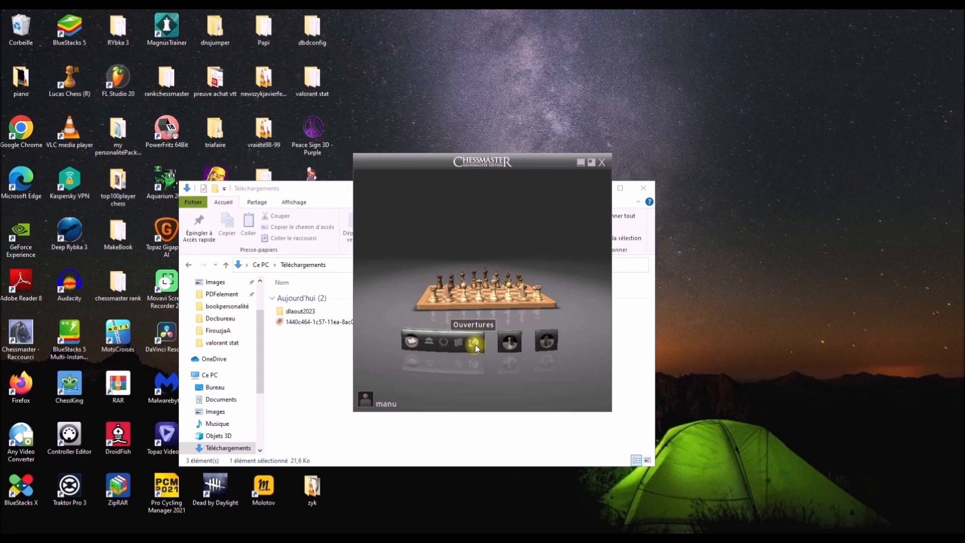
left_click(475, 345)
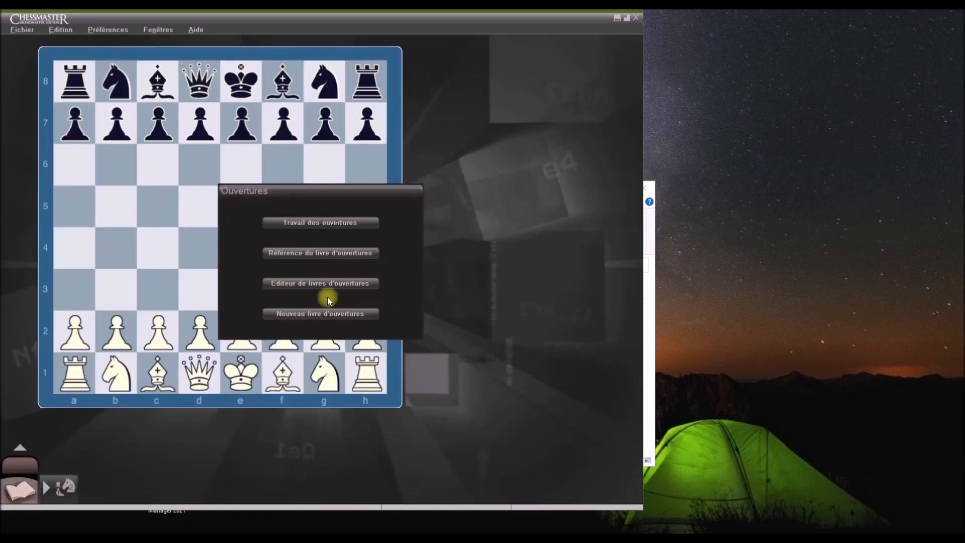
left_click(304, 314)
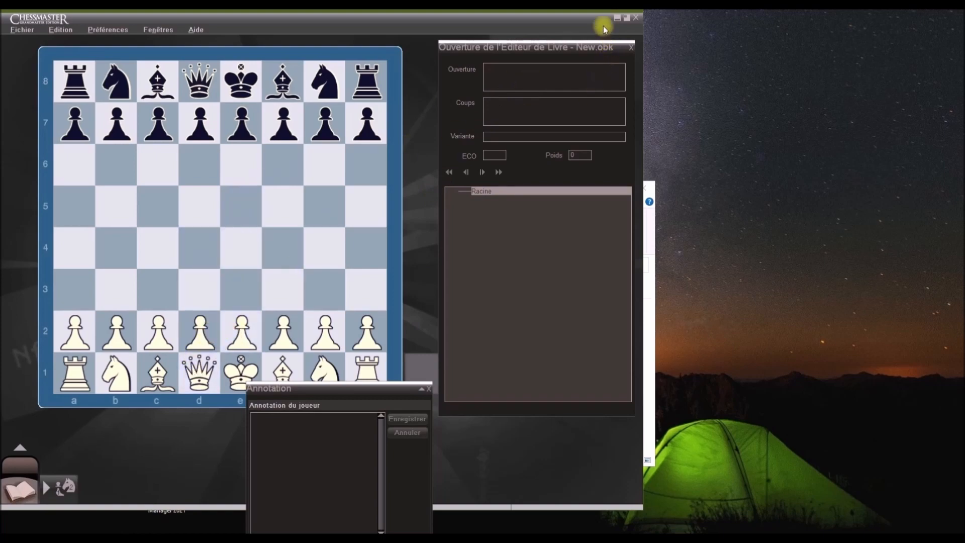
left_click(617, 19)
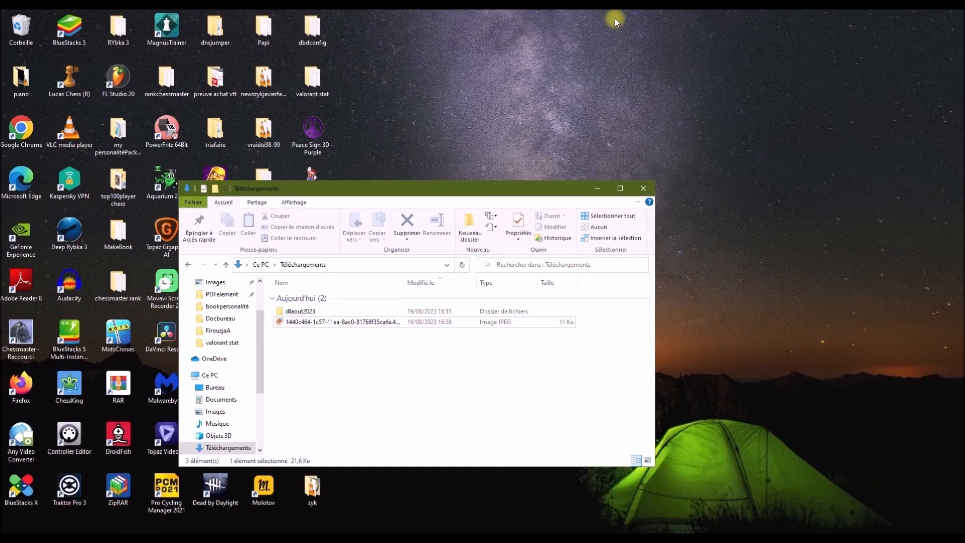
Step: Clear away the Téléchargements window and view the Mega Database 2022 product page in the browser
left_click(597, 188)
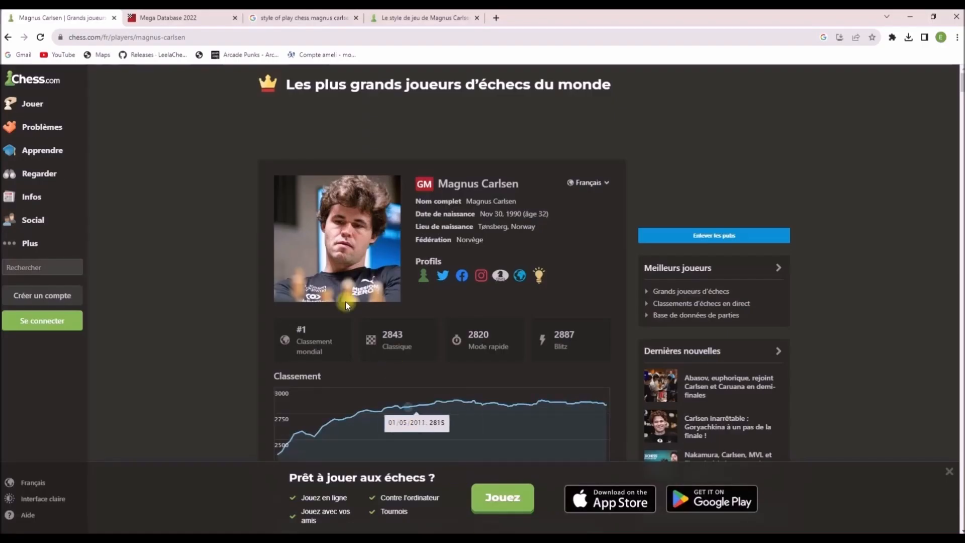
left_click(187, 17)
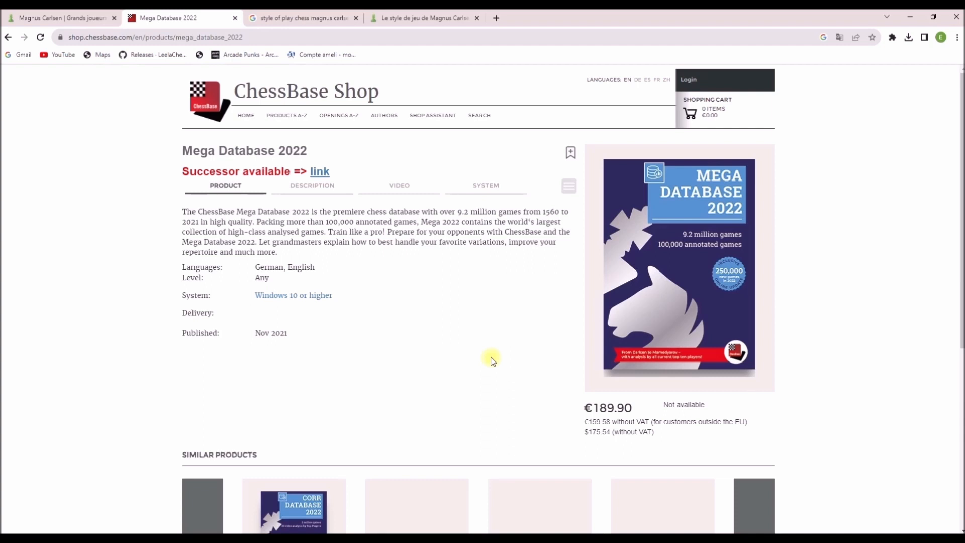
left_click(914, 19)
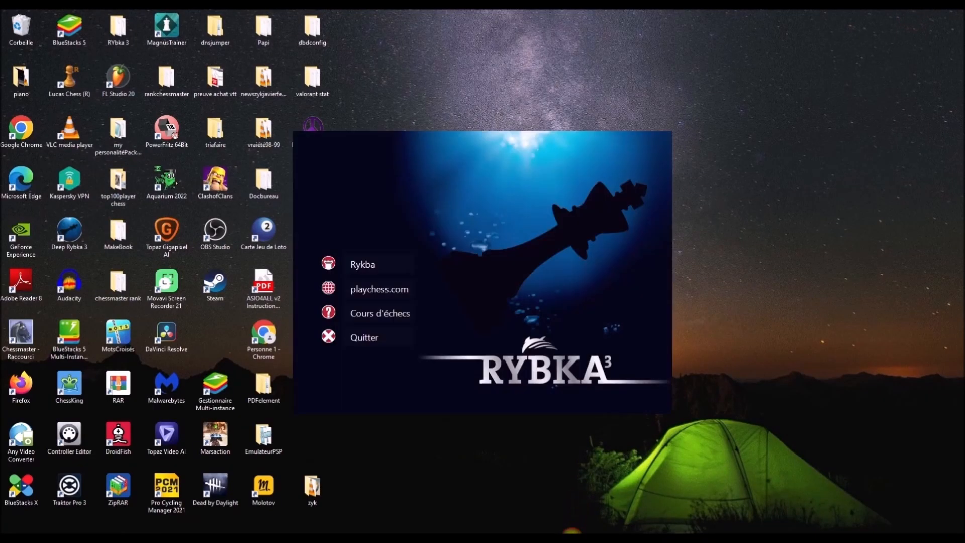
Step: Open Rybka, show its opening book and start a new blitz game with the offered clock settings
left_click(388, 265)
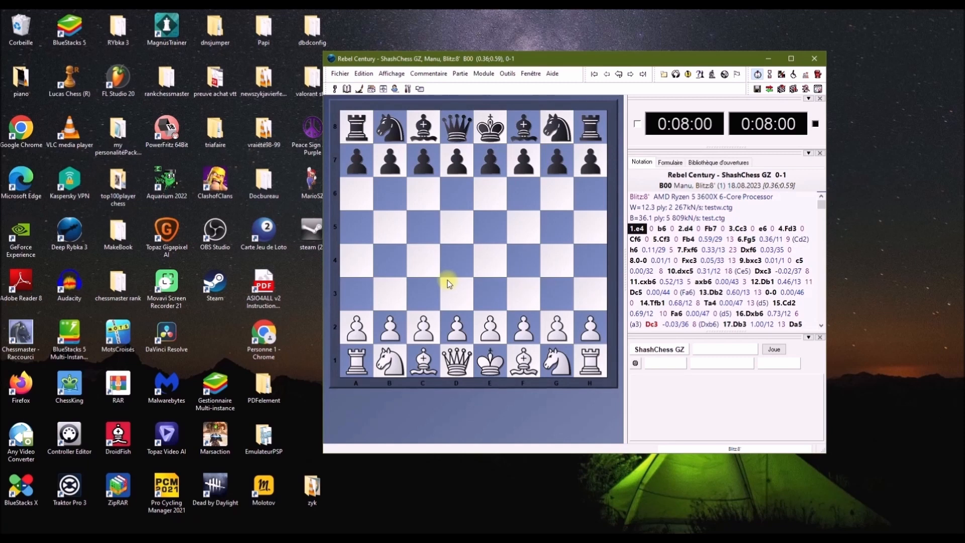
left_click(708, 162)
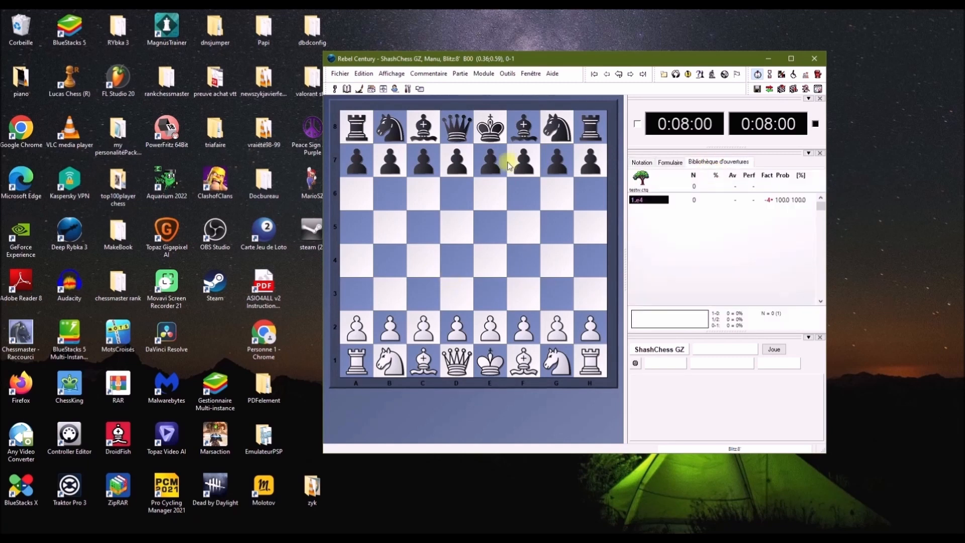
left_click(341, 75)
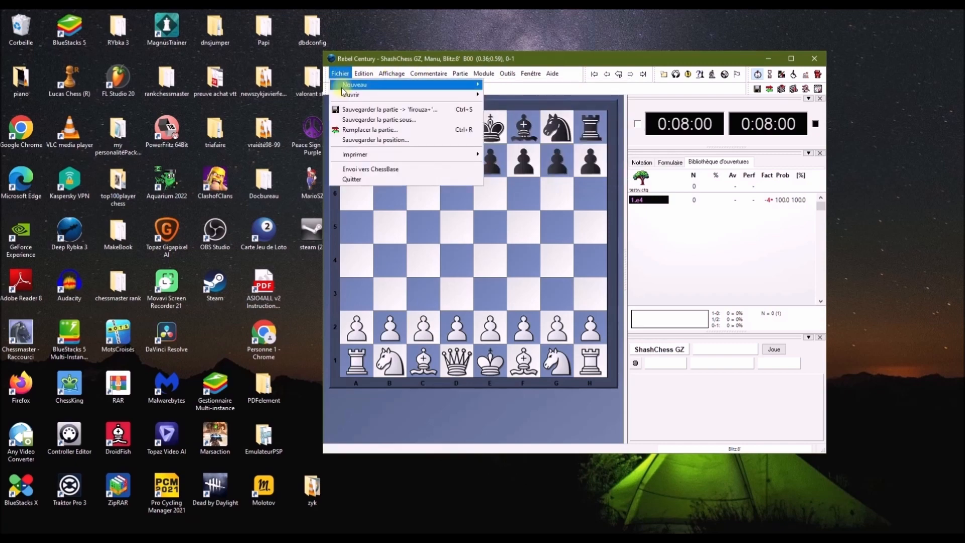
mouse_move(347, 85)
left_click(515, 85)
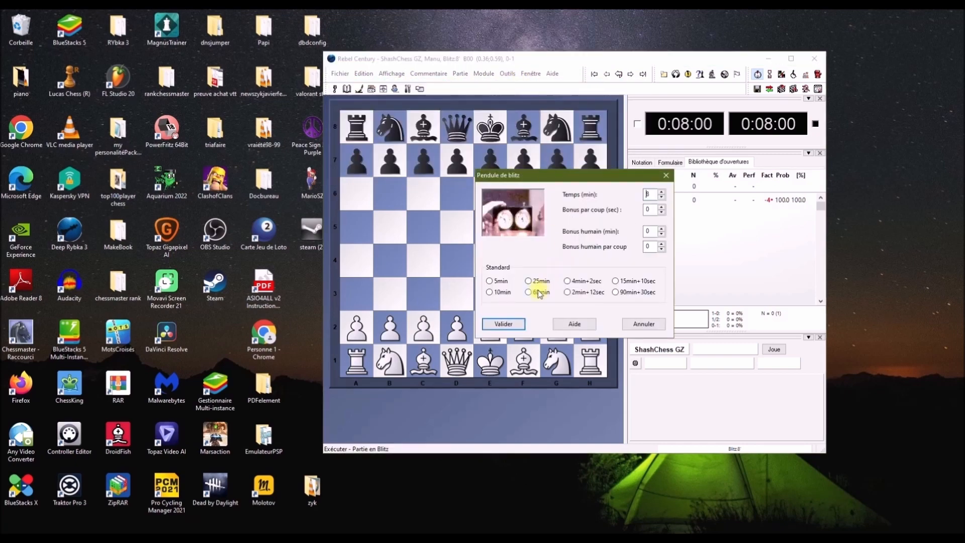
left_click(504, 324)
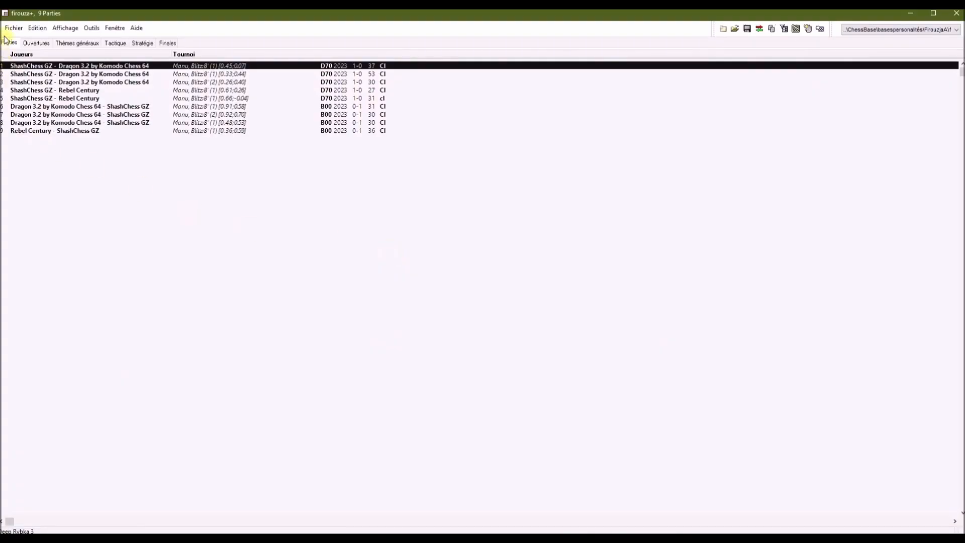
Step: Open Mega Database 2023 from the Bases folder in the game database window
left_click(9, 30)
left_click(130, 46)
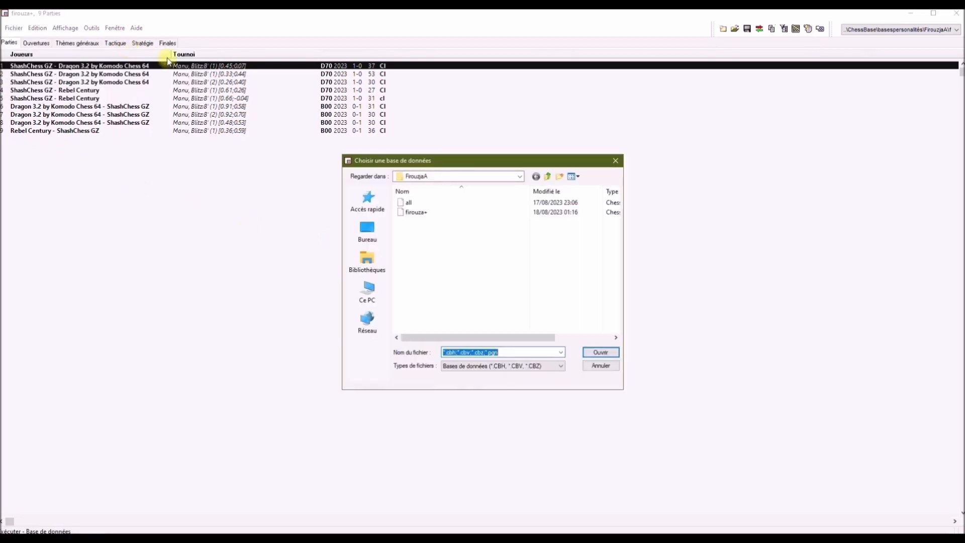
left_click(547, 177)
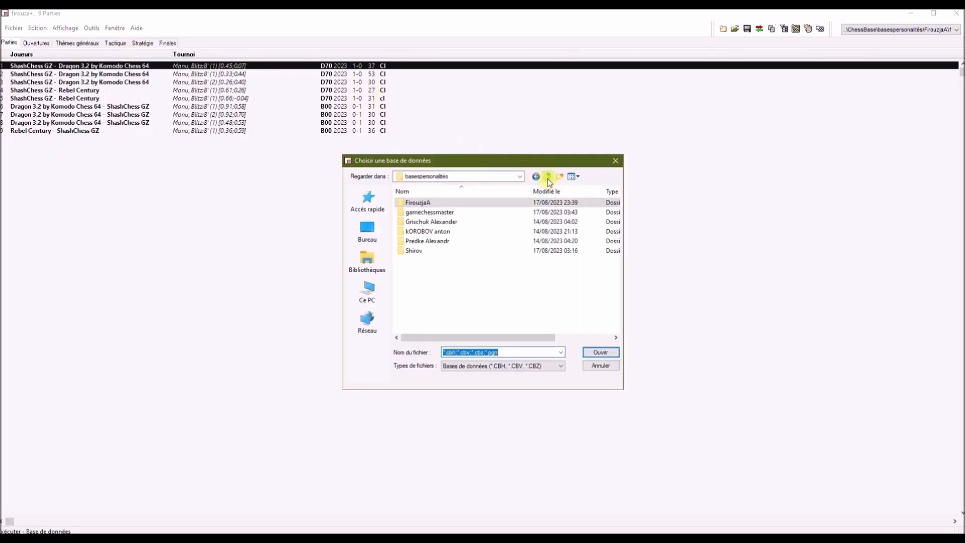
left_click(547, 177)
double_click(442, 202)
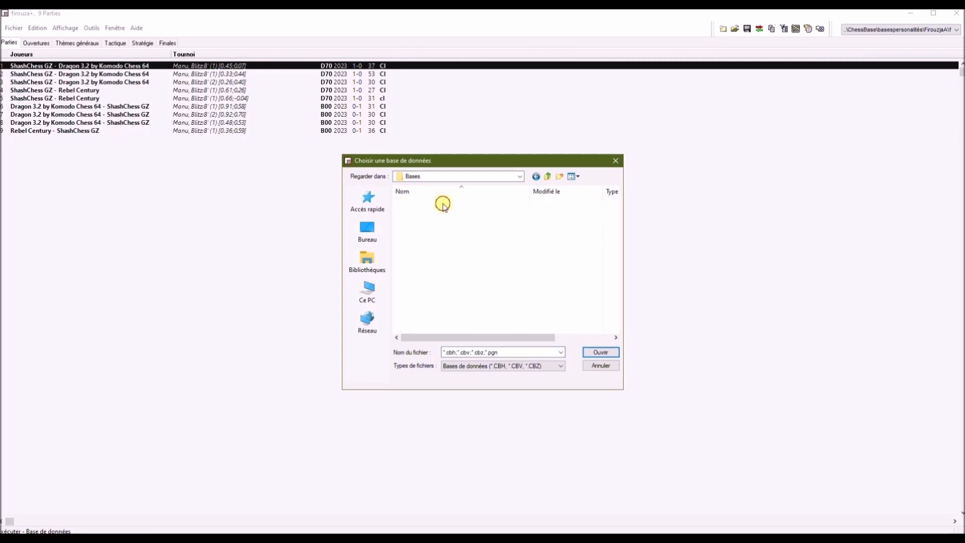
left_click(442, 250)
left_click(598, 351)
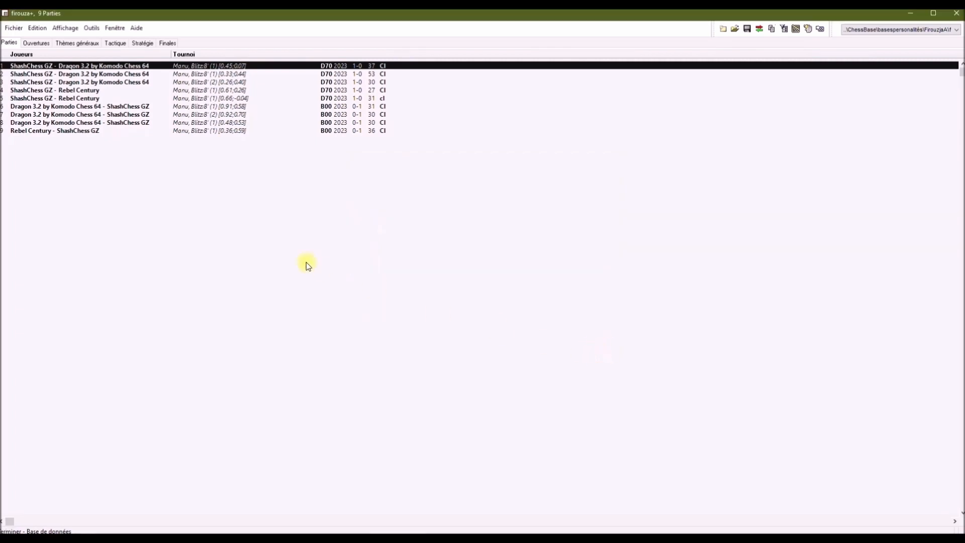
Step: Search Mega Database 2023 for games by surname Carlsen and first name Magnus, ignoring colour
left_click(36, 29)
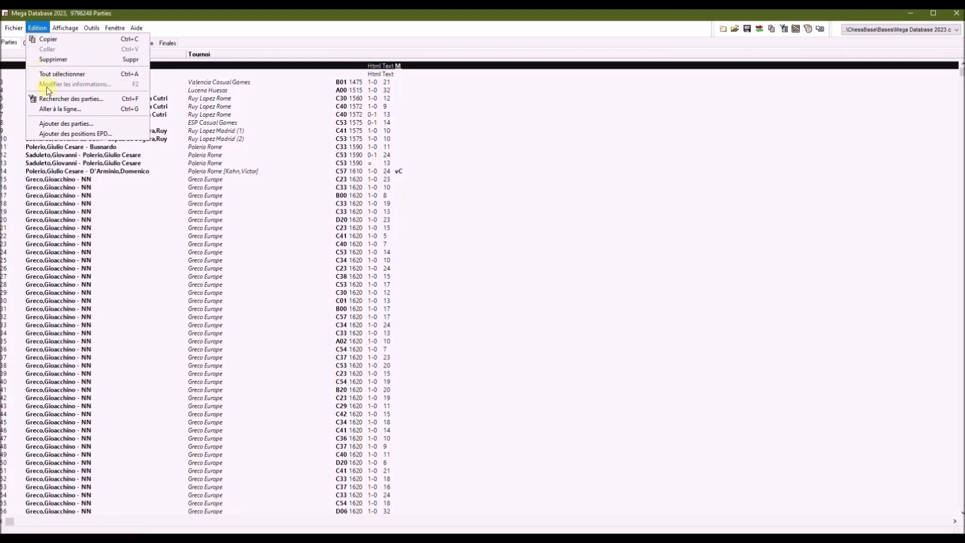
left_click_drag(961, 75, 948, 50)
left_click(44, 30)
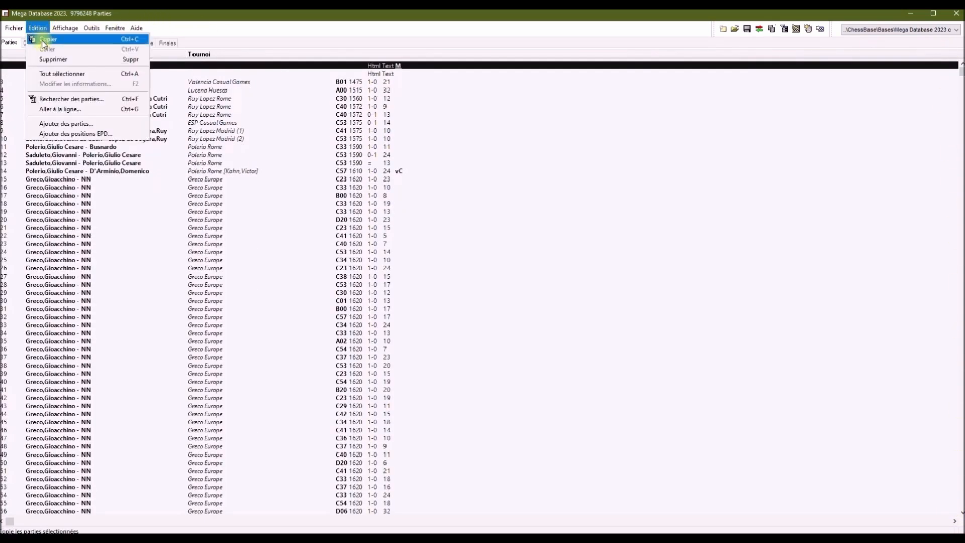
left_click(44, 97)
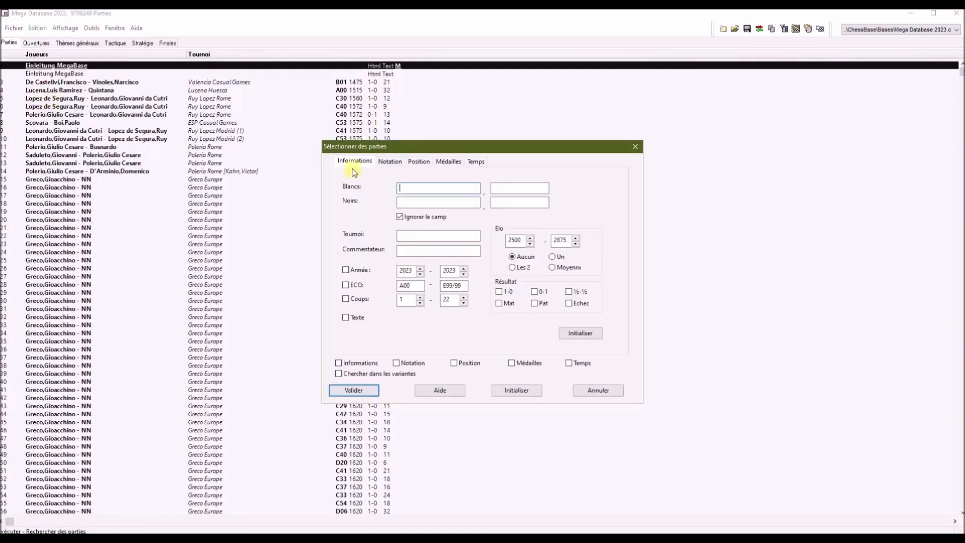
left_click(421, 187)
type("mA")
key("BackSpace")
key("BackSpace")
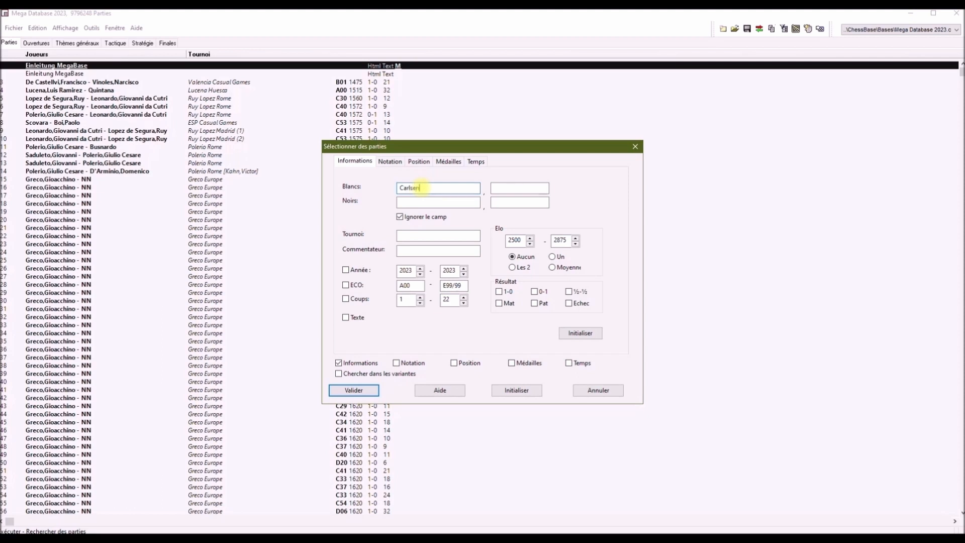
left_click(508, 187)
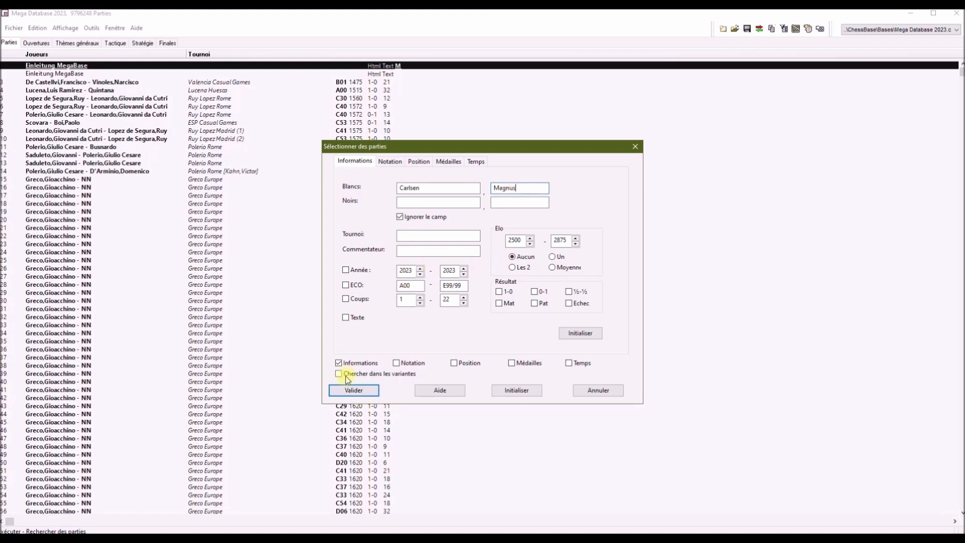
left_click(338, 391)
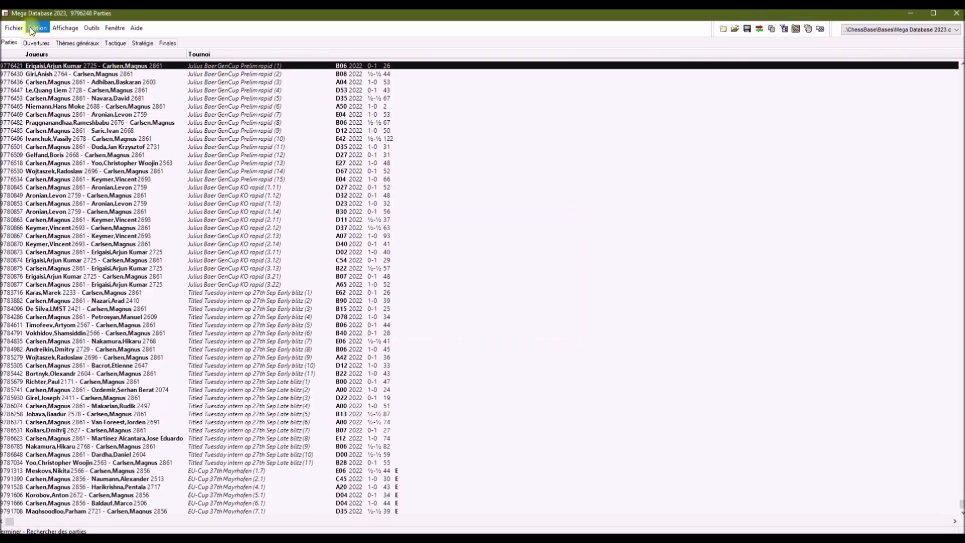
Step: Select all of the Carlsen games in the filtered list and copy them
left_click(33, 28)
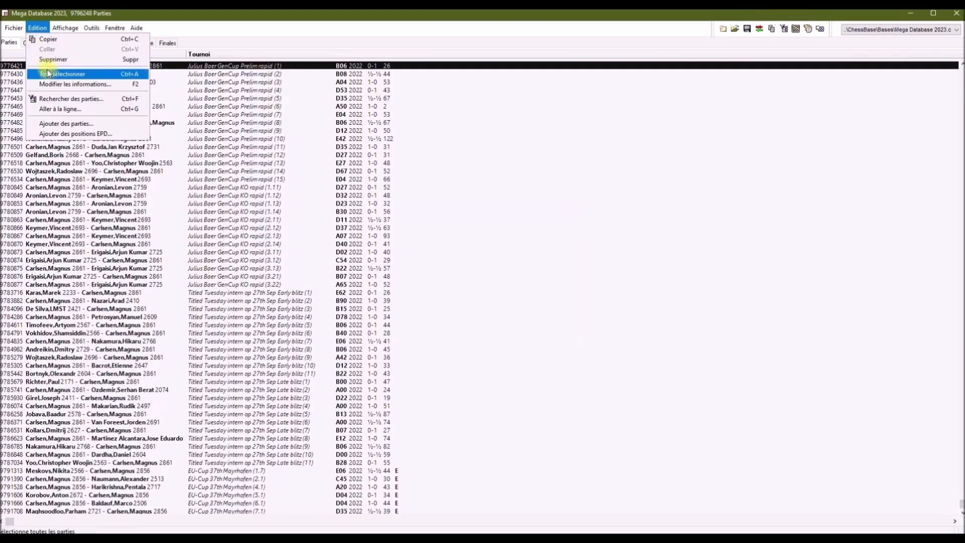
left_click(46, 70)
left_click(42, 28)
left_click(49, 39)
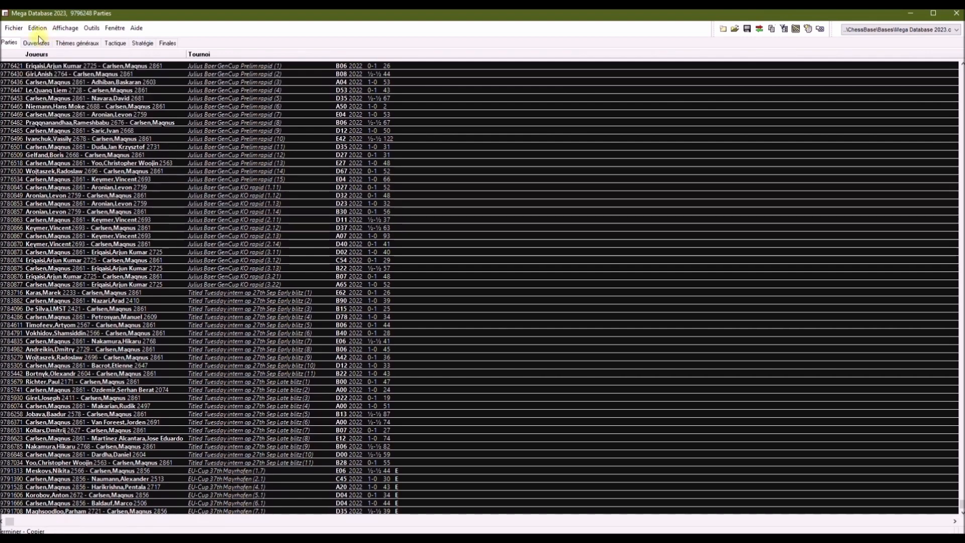
Step: Start a new database and create and open a folder named Carlsen inside basespersonalités to hold it
left_click(16, 30)
mouse_move(33, 43)
left_click(125, 39)
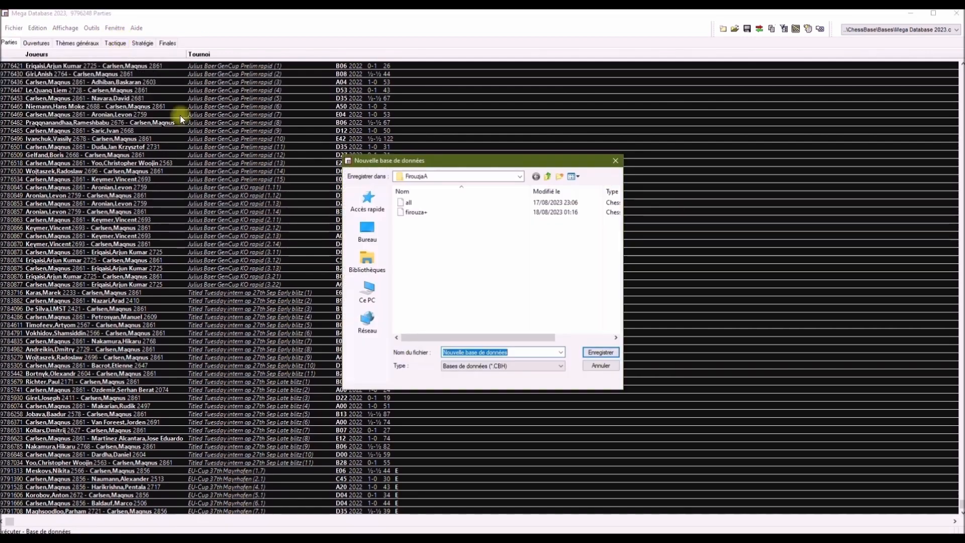
left_click(549, 176)
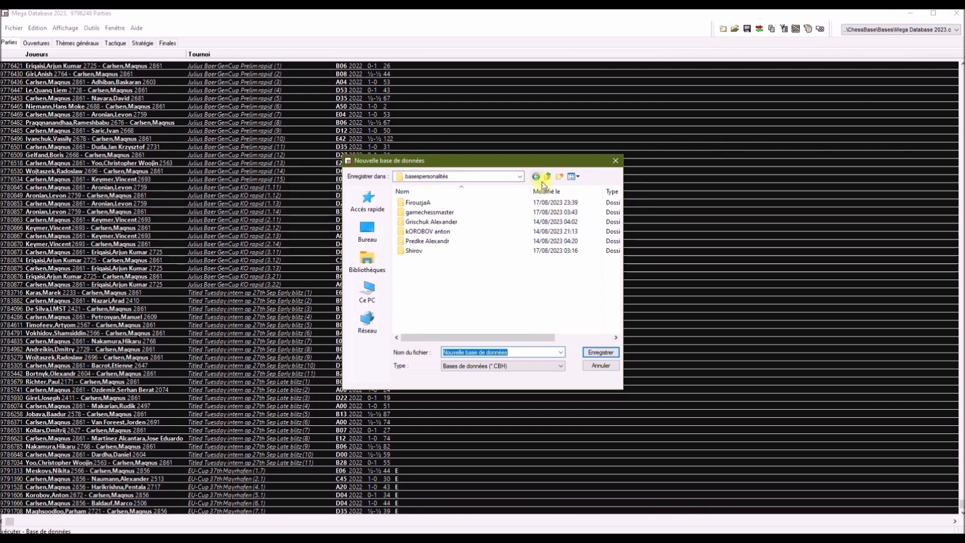
left_click(560, 176)
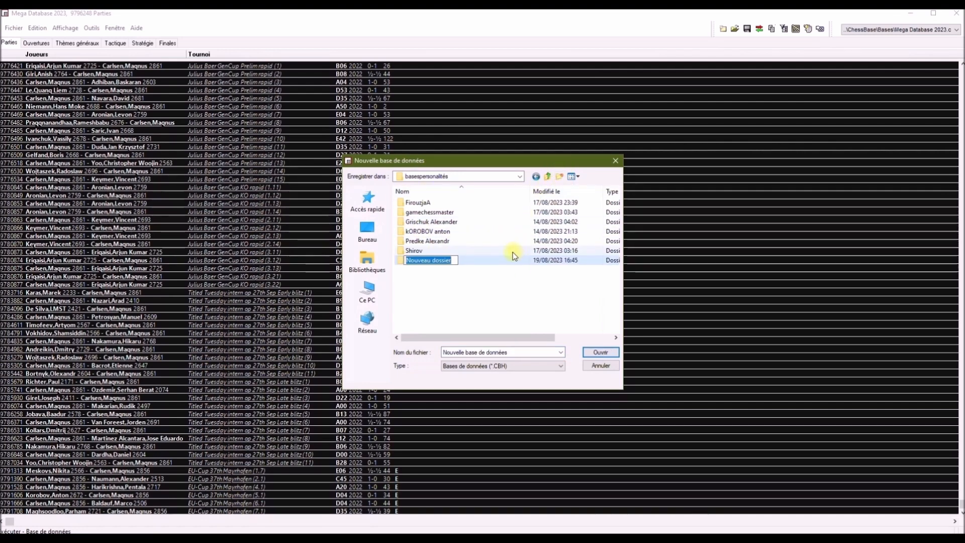
type("Car")
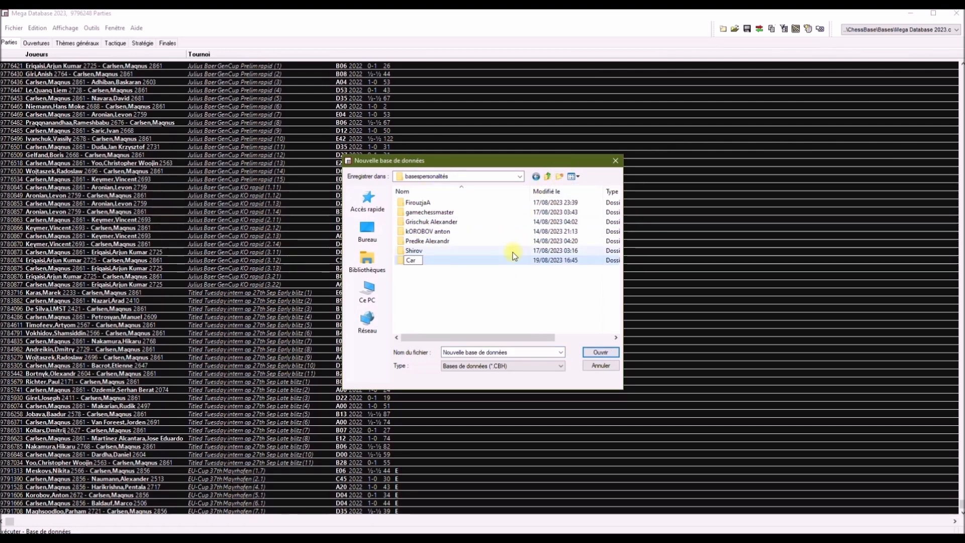
type("lsen")
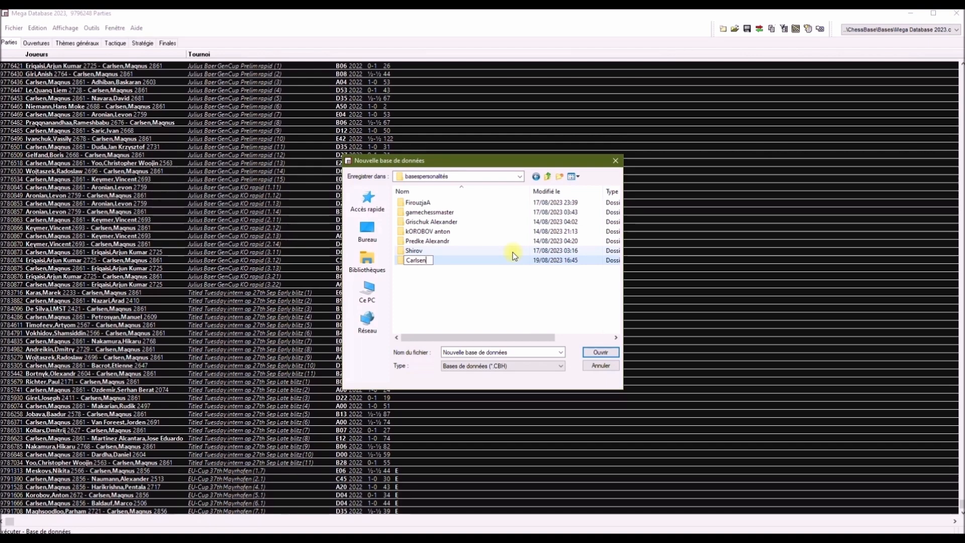
key("Return")
double_click(490, 260)
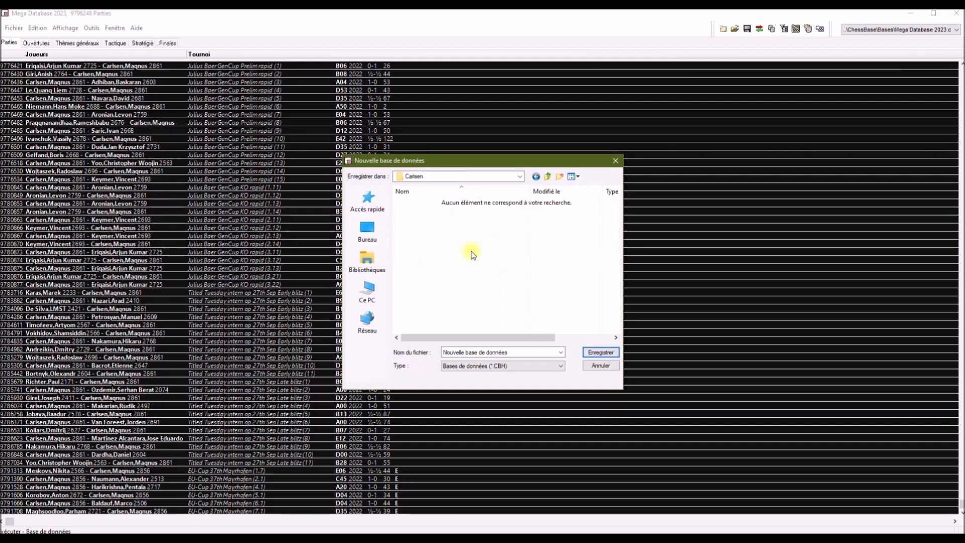
Step: Create a subfolder named basesdedonnées inside the Carlsen folder and open it
right_click(454, 240)
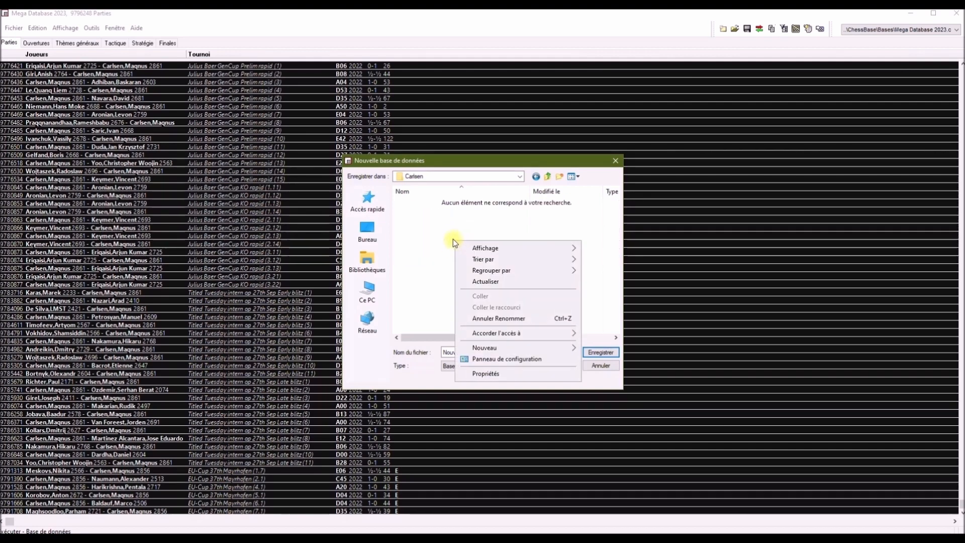
left_click(560, 175)
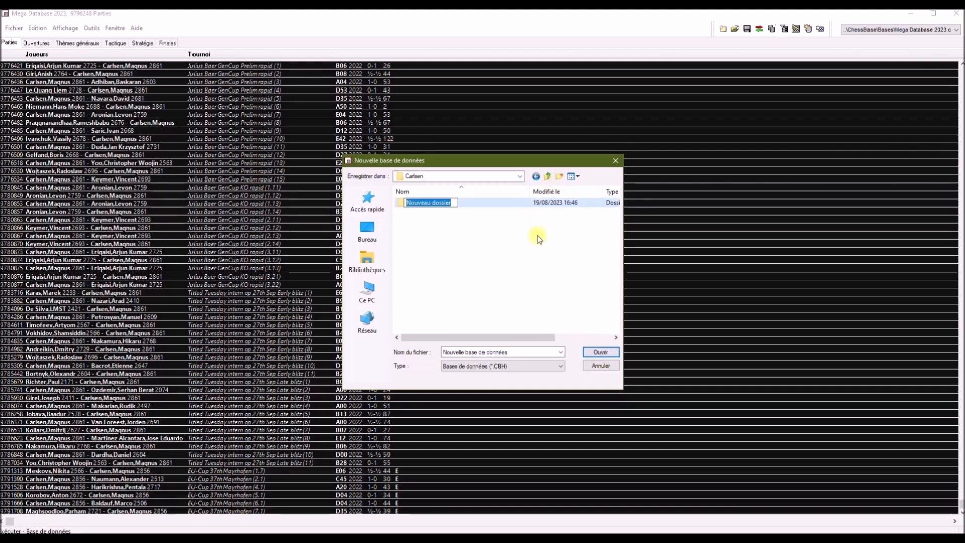
type("basesde")
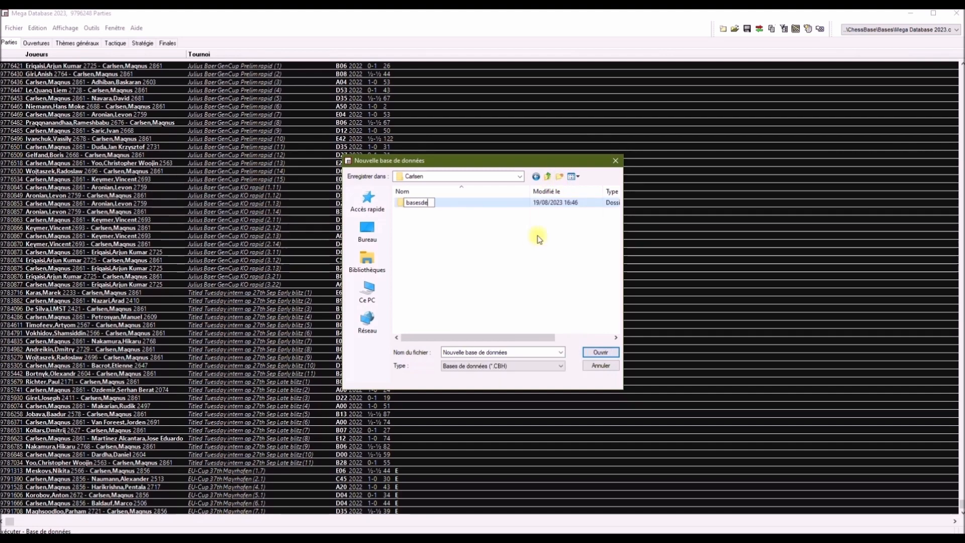
type("doées")
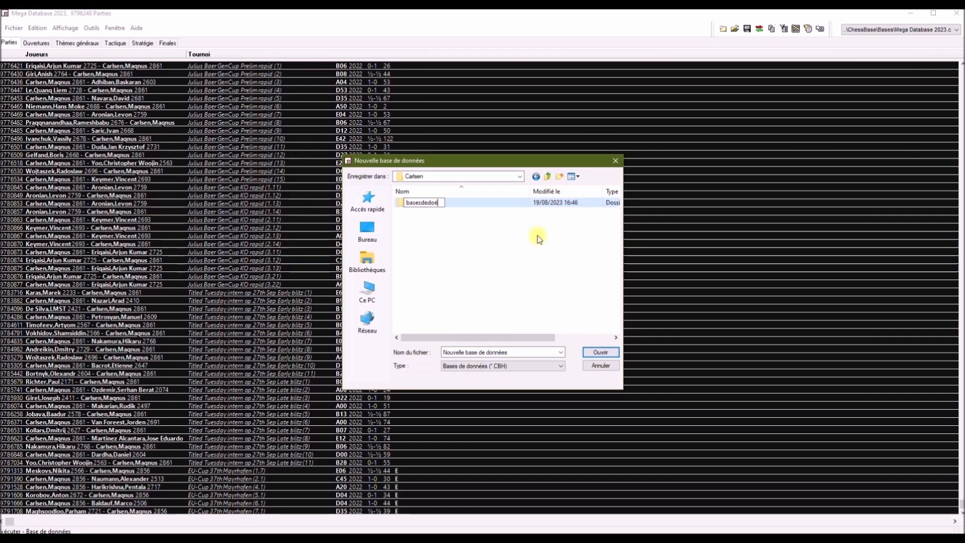
key("Return")
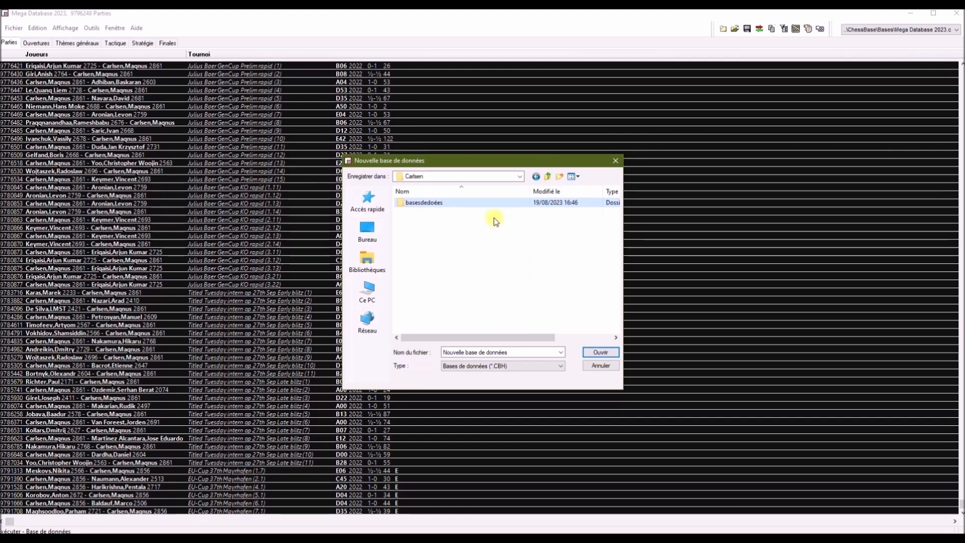
left_click(435, 207)
left_click(430, 202)
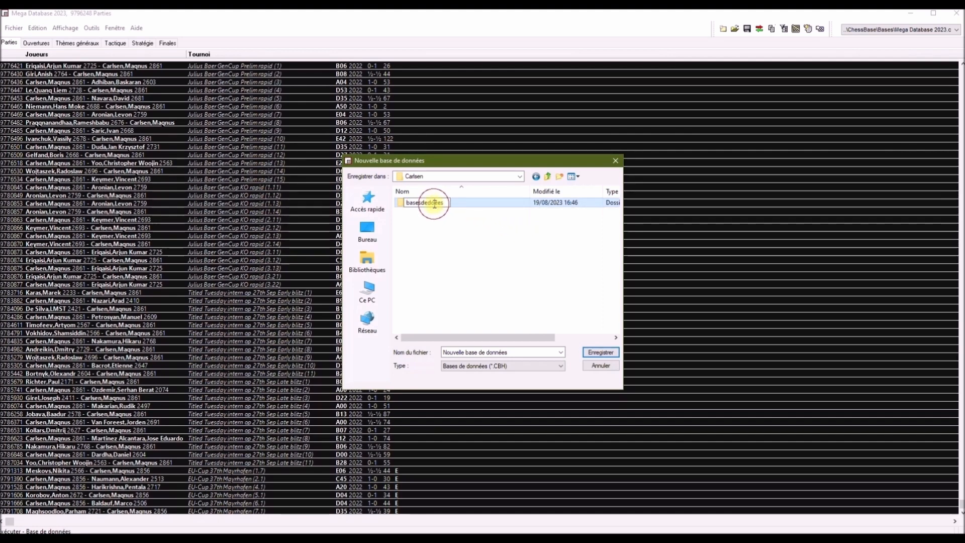
type("nn")
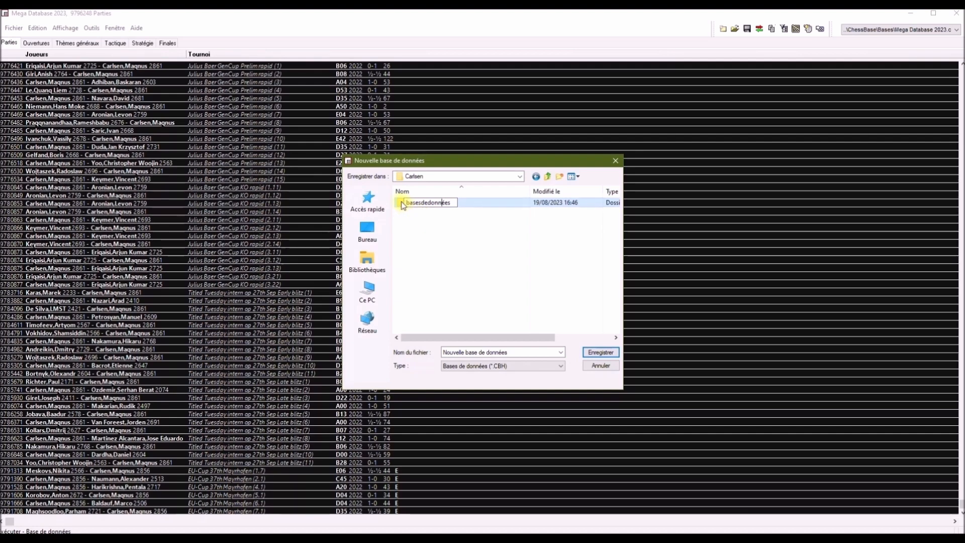
double_click(403, 204)
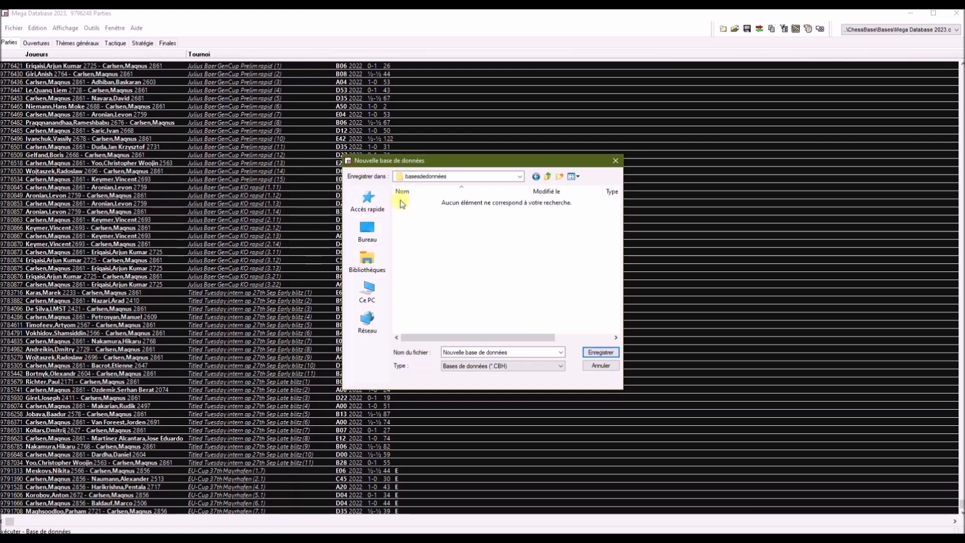
Step: Save the new database as all in the basesdedonnées folder and paste the copied Carlsen games into it
left_click(513, 351)
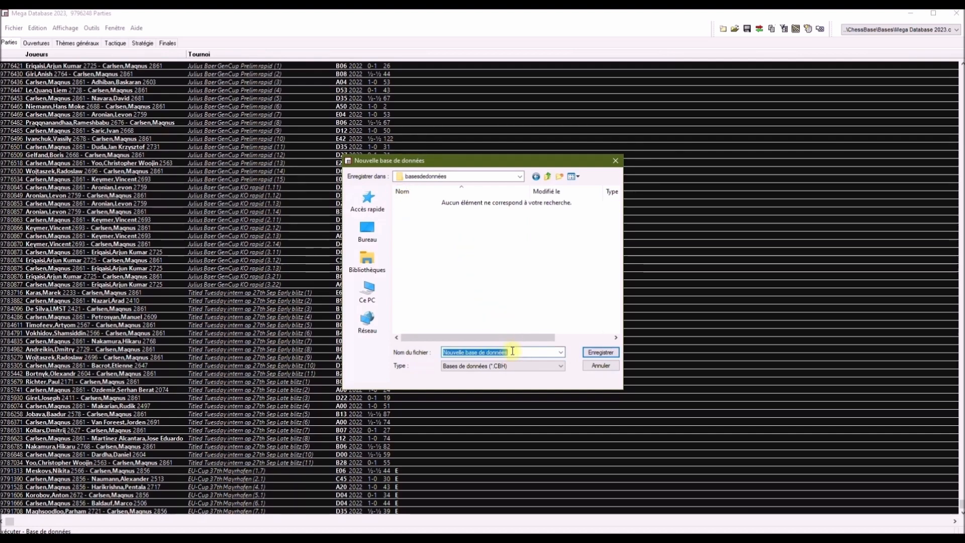
type("all")
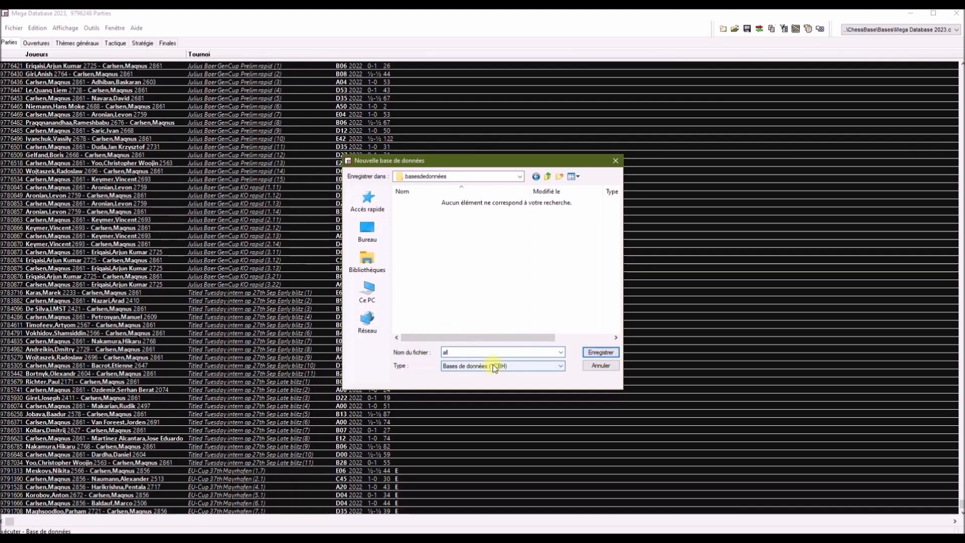
left_click(599, 353)
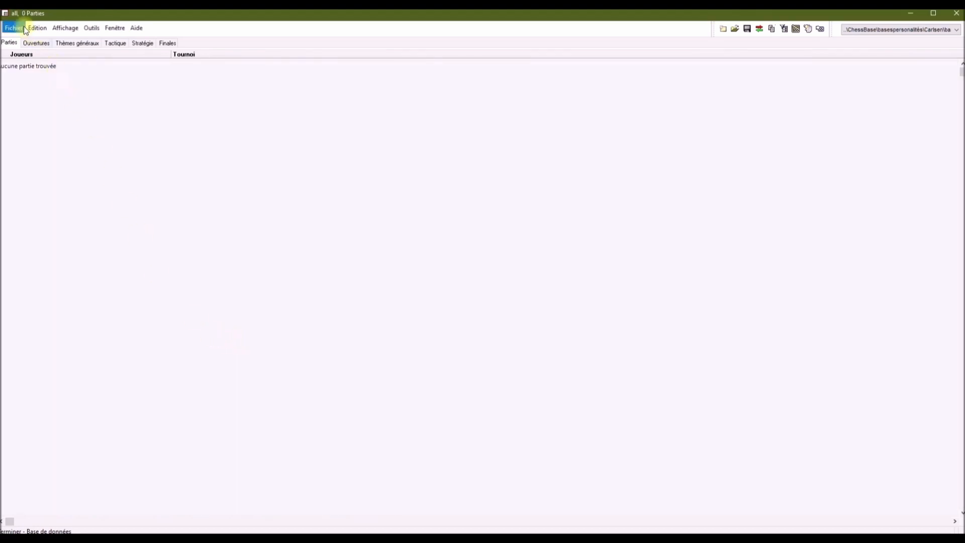
left_click(38, 29)
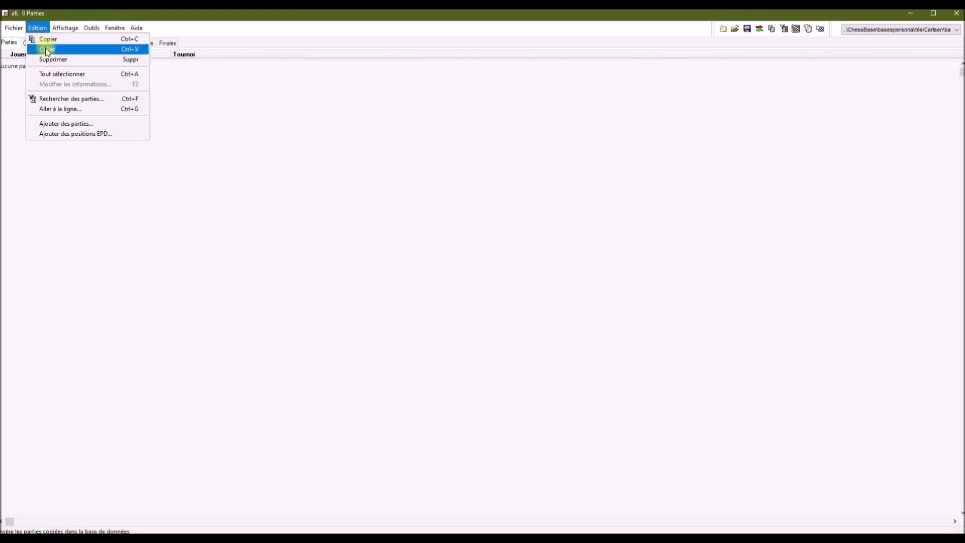
left_click(47, 49)
left_click(448, 309)
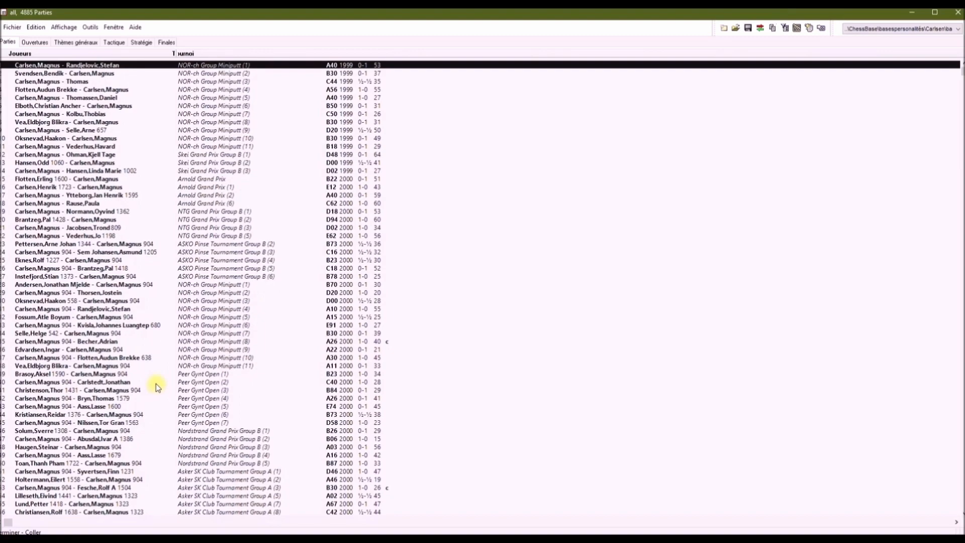
Step: Look through the pasted Carlsen games from 1999 onward to check how his rating develops over the years
scroll(155, 384, "down", 16)
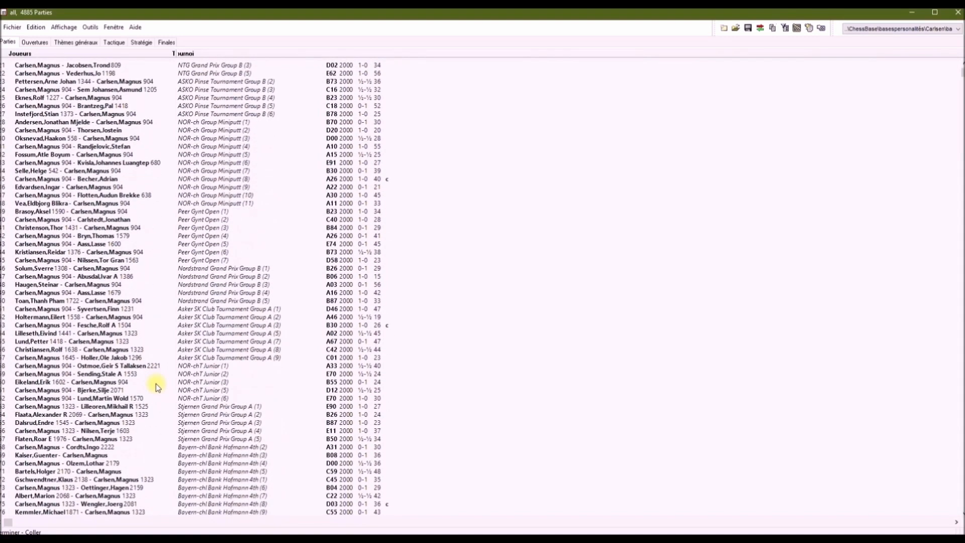
scroll(156, 384, "down", 13)
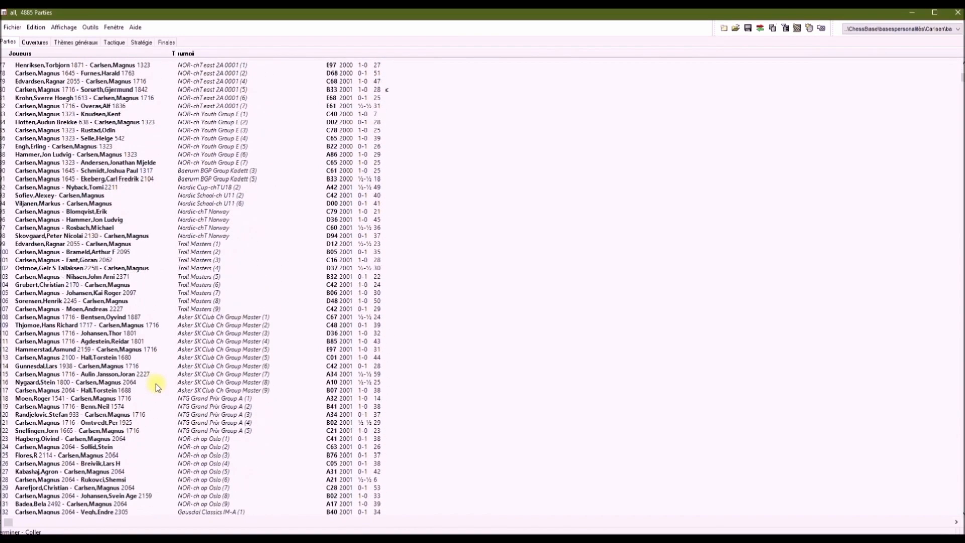
scroll(164, 300, "down", 4)
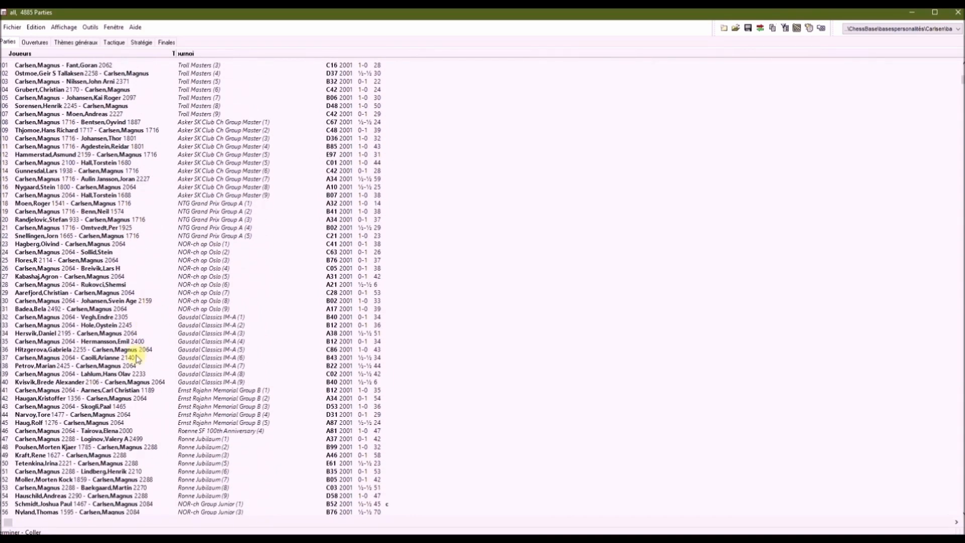
scroll(137, 359, "down", 9)
scroll(136, 358, "down", 3)
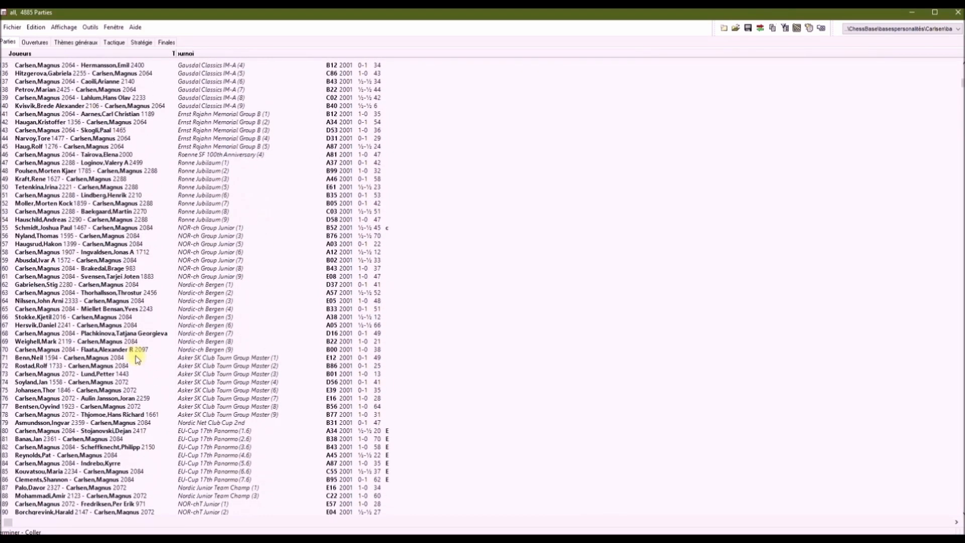
left_click(130, 309)
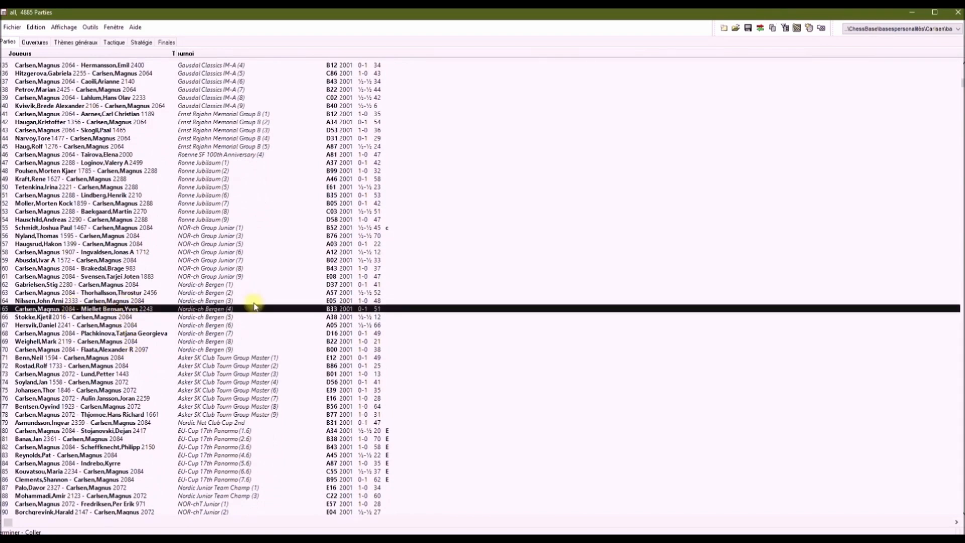
scroll(253, 304, "down", 4)
scroll(254, 304, "down", 8)
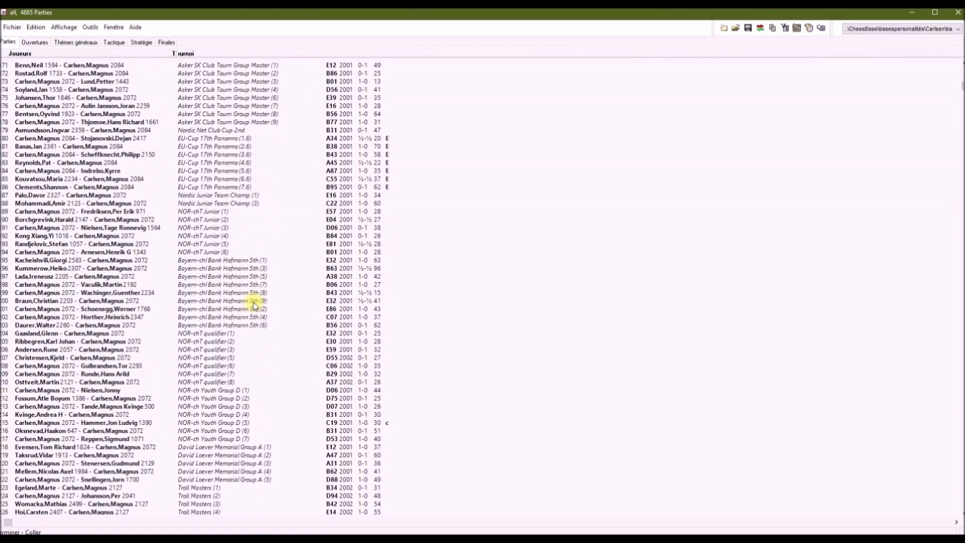
left_click_drag(963, 86, 944, 112)
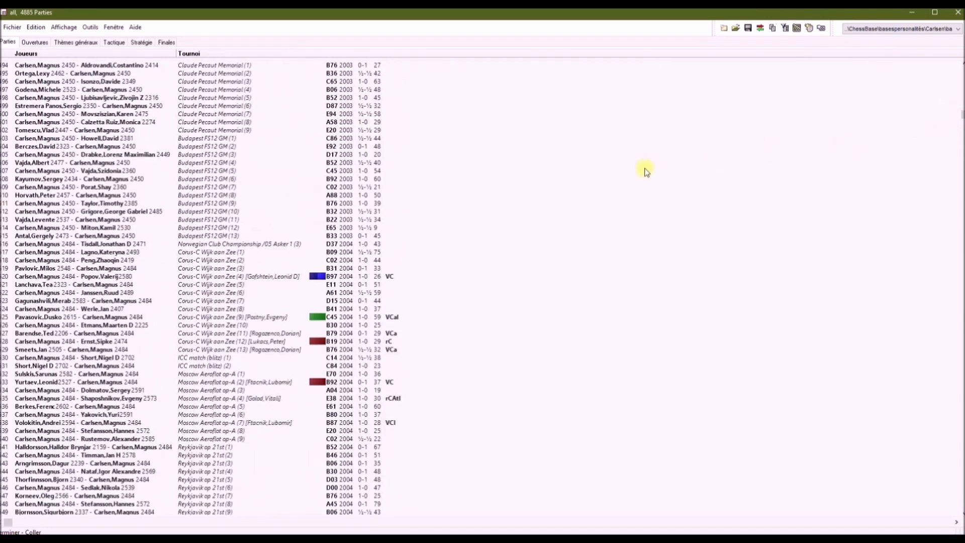
left_click(343, 244)
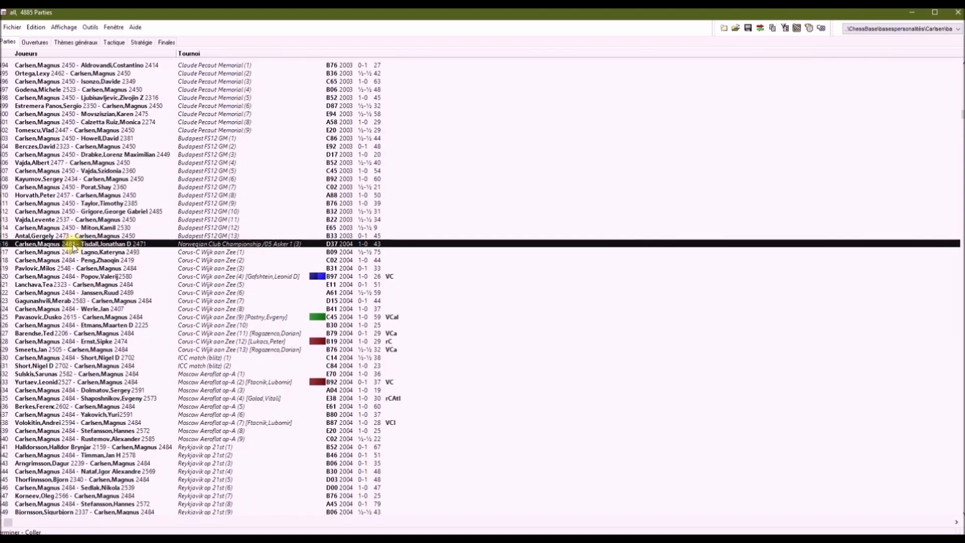
Step: Open the game search for the new database and clear White's surname and first name
left_click(35, 27)
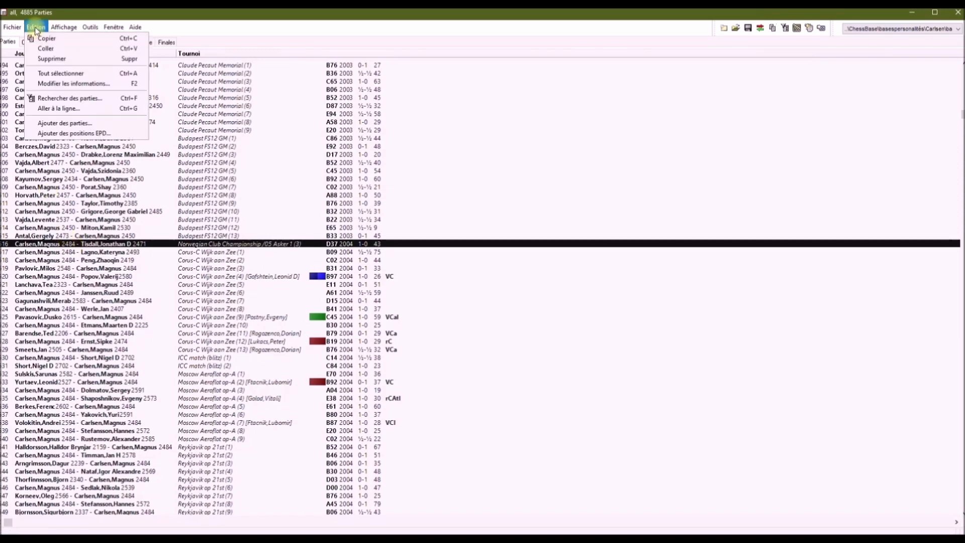
left_click(42, 100)
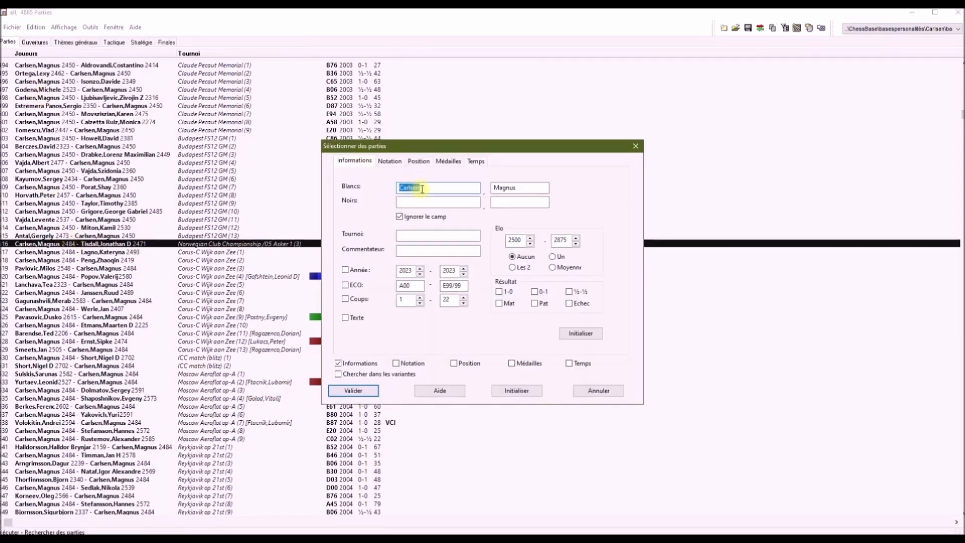
key("Delete")
left_click_drag(542, 189, 485, 195)
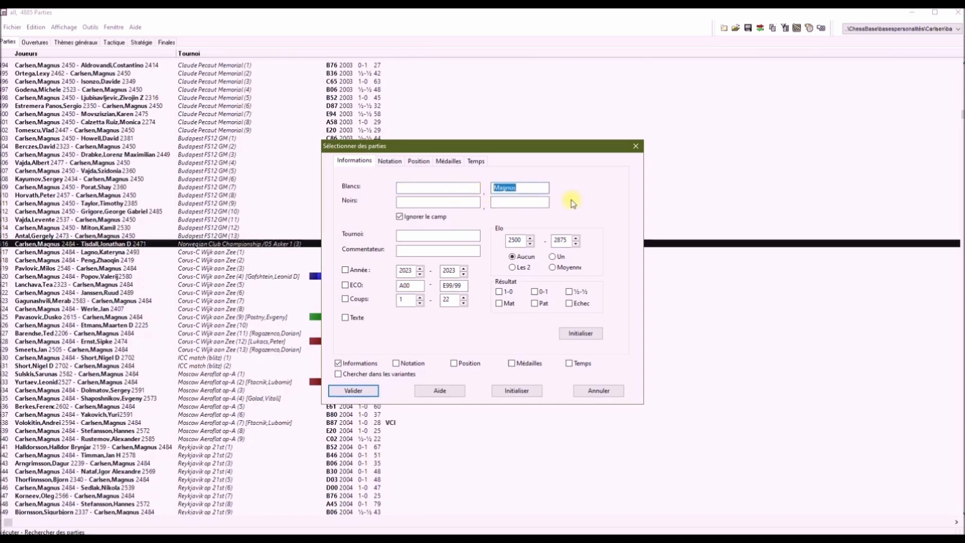
key("Delete")
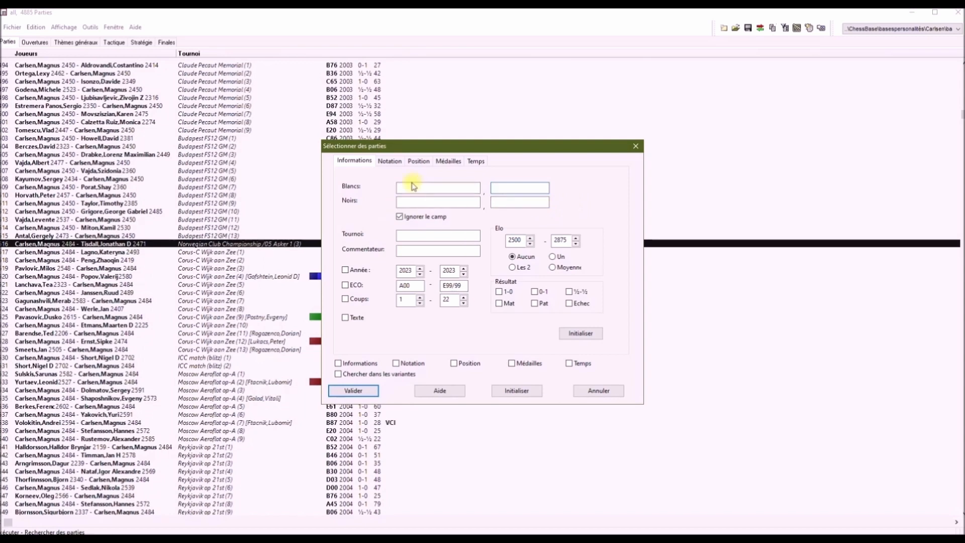
Step: Filter the games by year from 1999 to 2003 and run the search
left_click(345, 270)
double_click(405, 270)
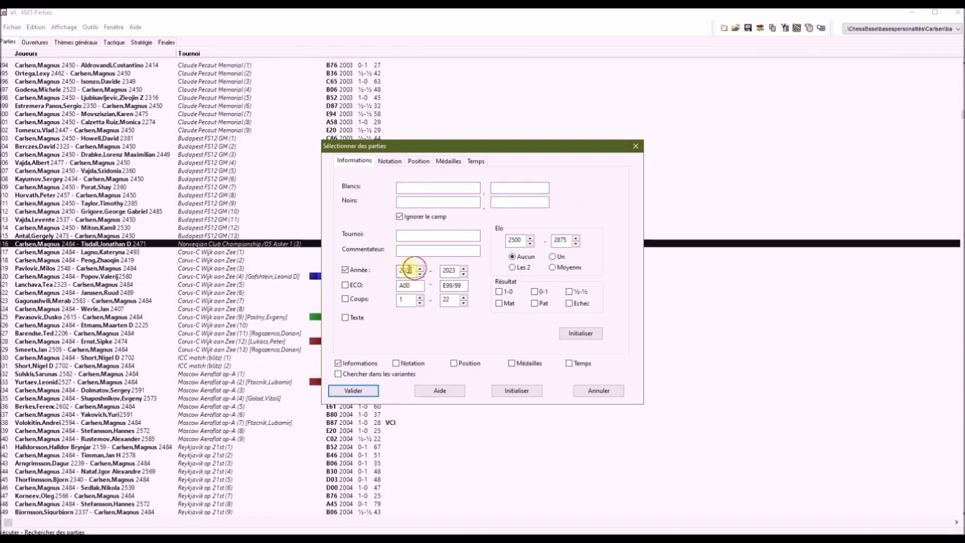
type("1999")
left_click(451, 270)
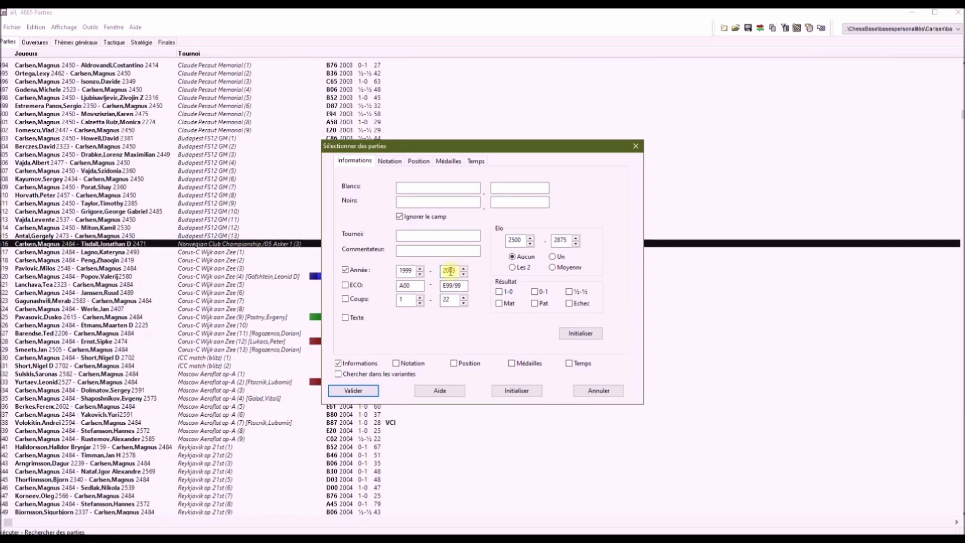
left_click(365, 391)
left_click(455, 296)
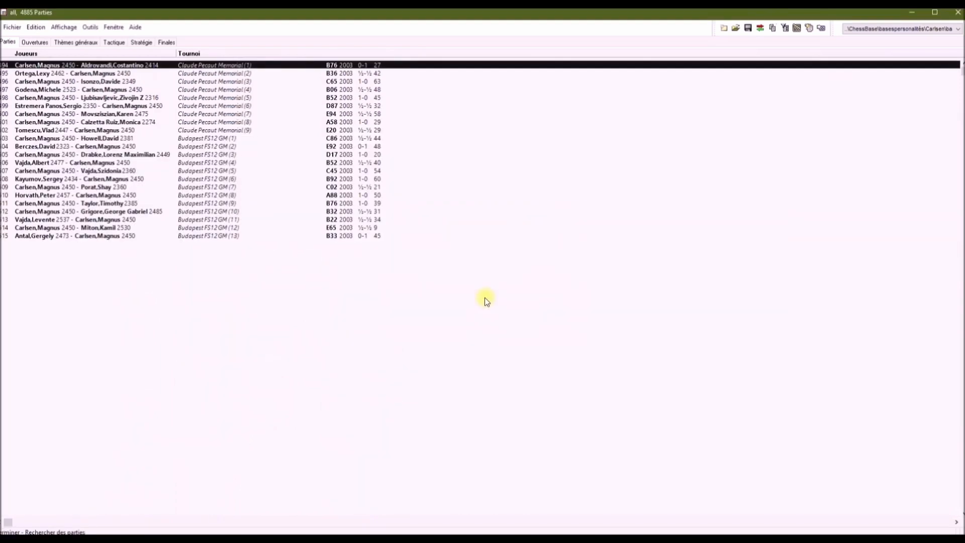
Step: Rerun the 1999 to 2003 game search and mark all the games it lists for deletion
left_click(36, 27)
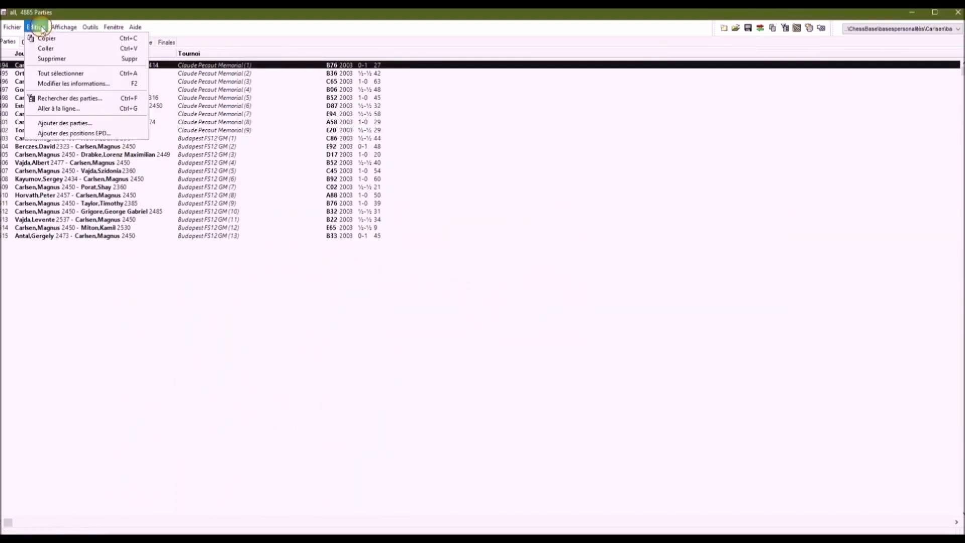
left_click(50, 99)
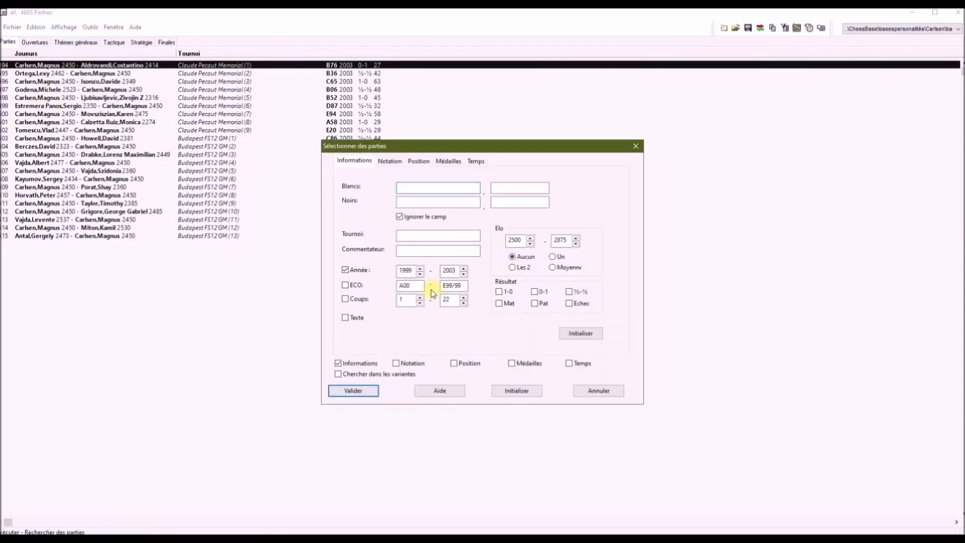
left_click(353, 390)
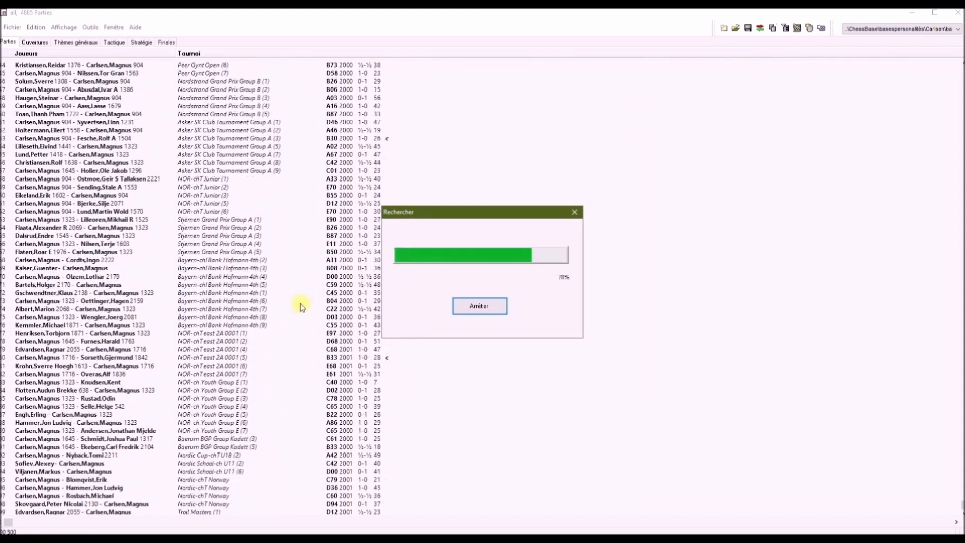
left_click(35, 27)
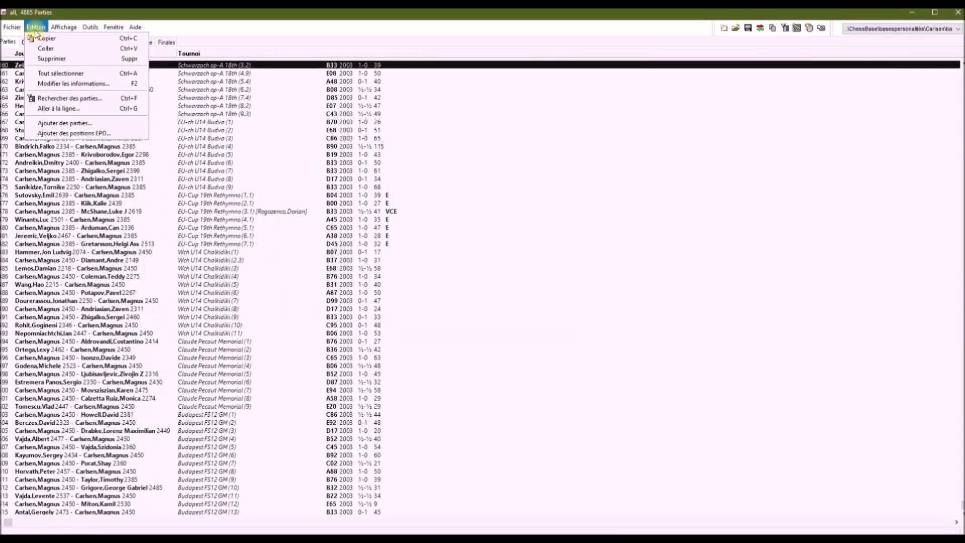
left_click(60, 73)
left_click(36, 28)
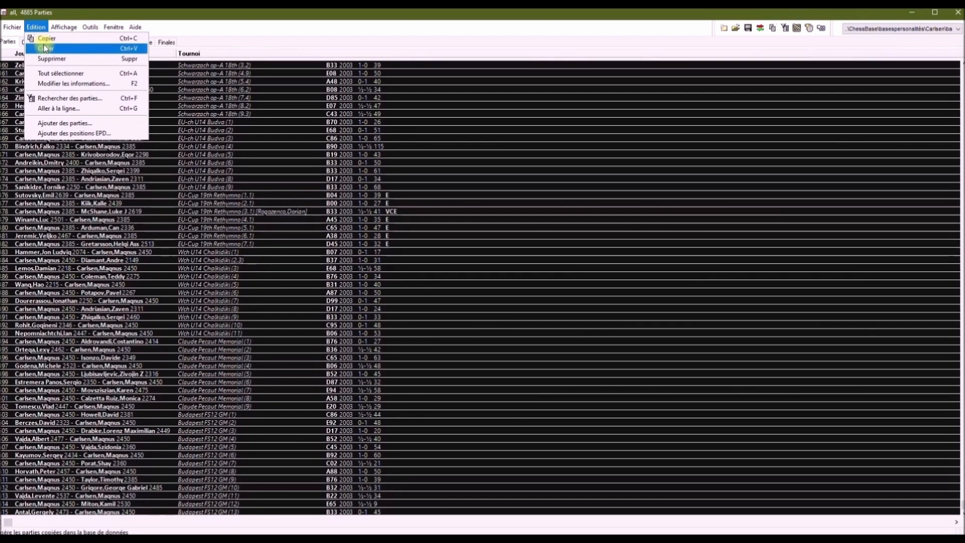
left_click(50, 59)
Step: Permanently erase the marked 1999 to 2003 games and compact the database
left_click(90, 27)
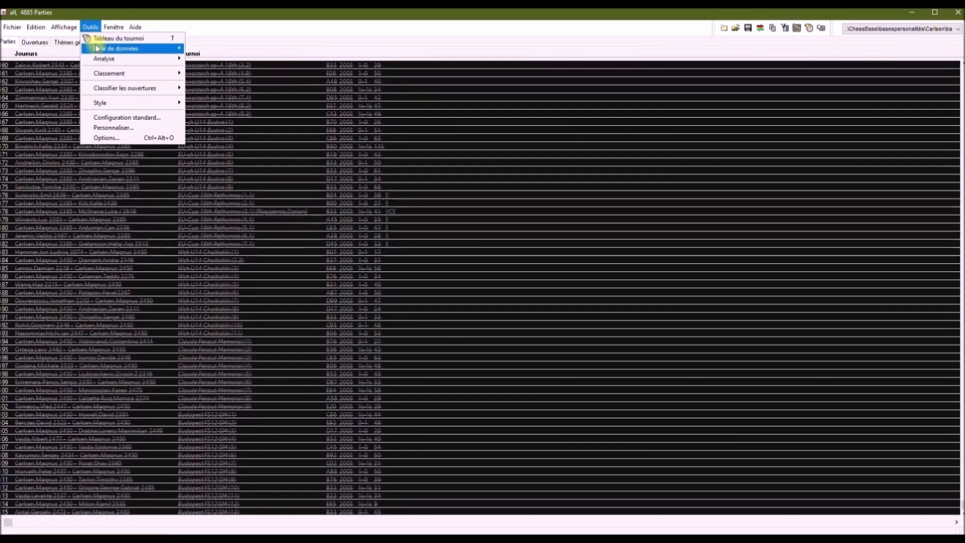
mouse_move(100, 47)
left_click(211, 57)
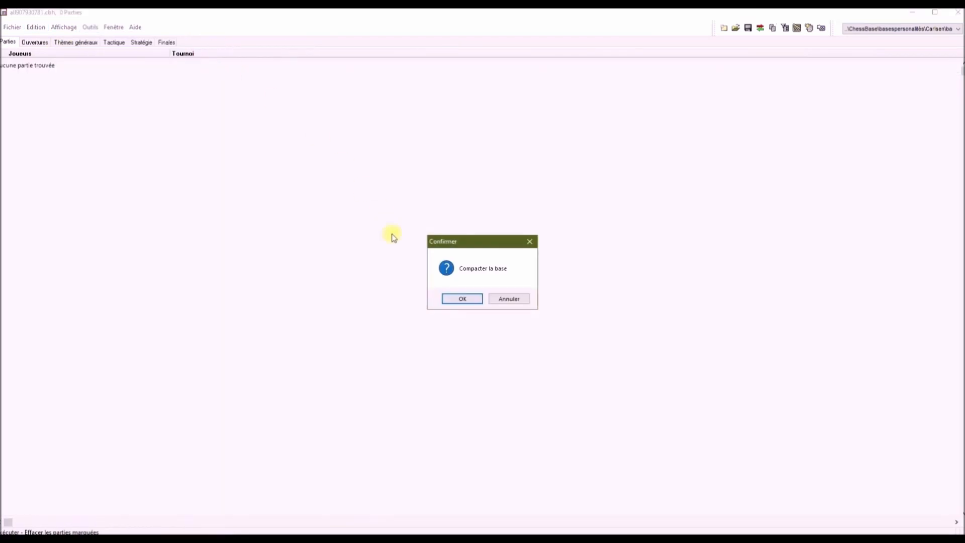
left_click(461, 299)
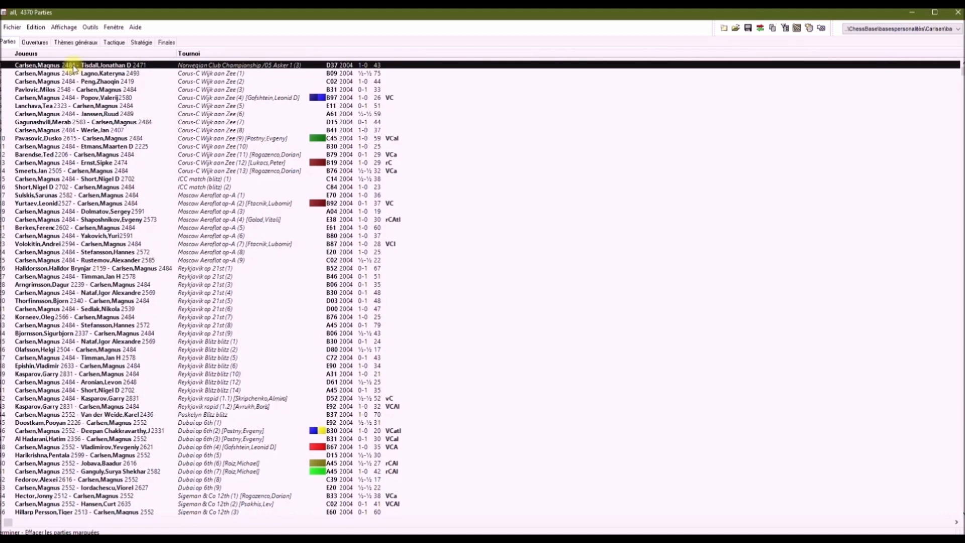
Step: Search for games with Carlsen, Magnus as White and result 1-0, turning off the option to ignore colour
left_click(13, 29)
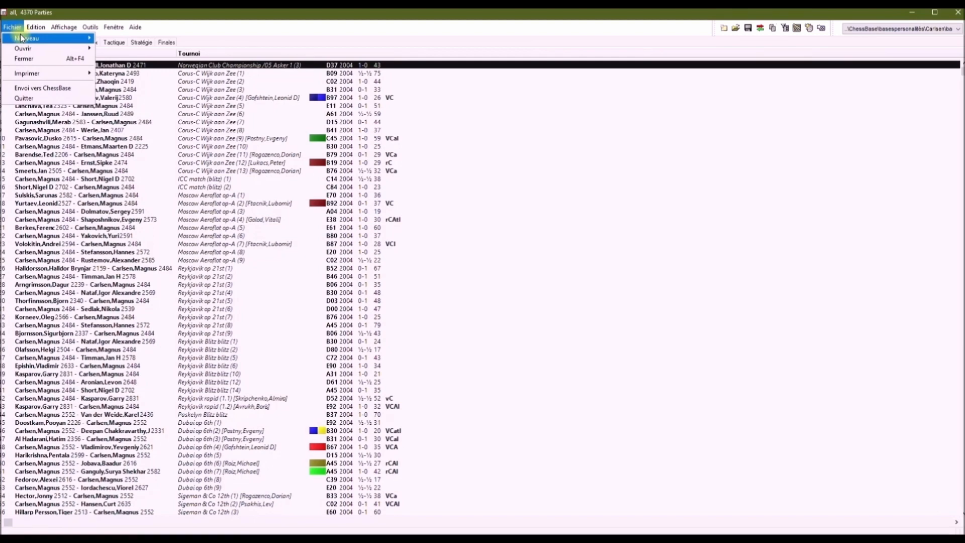
mouse_move(31, 39)
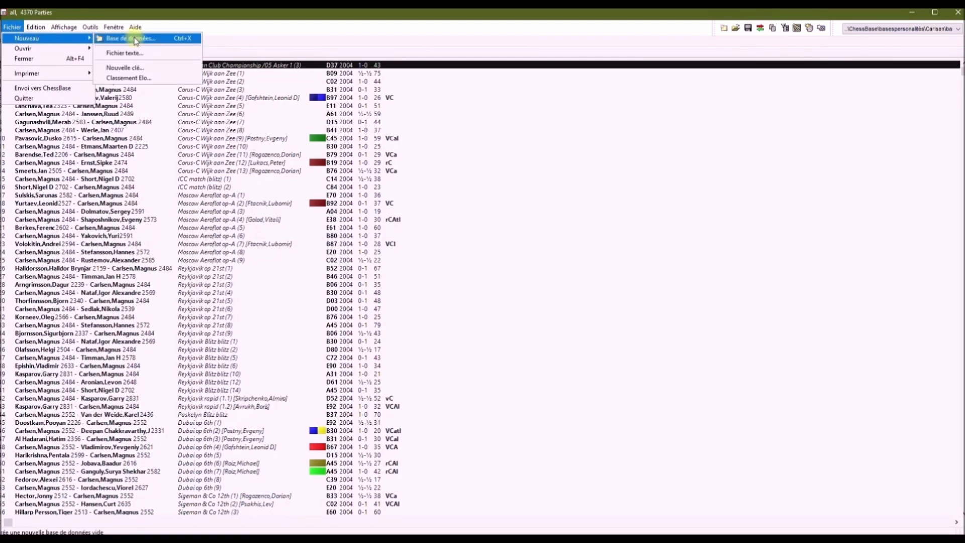
left_click(36, 27)
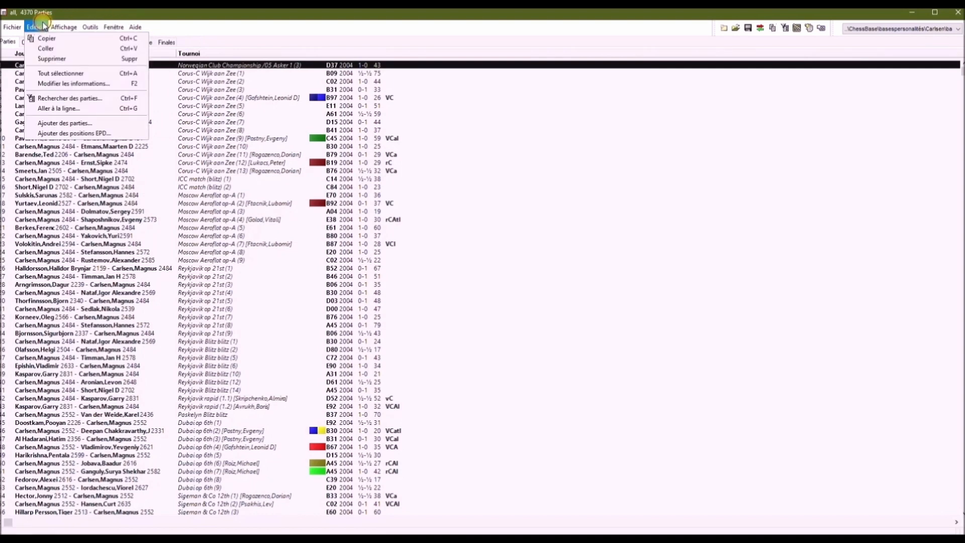
left_click(53, 98)
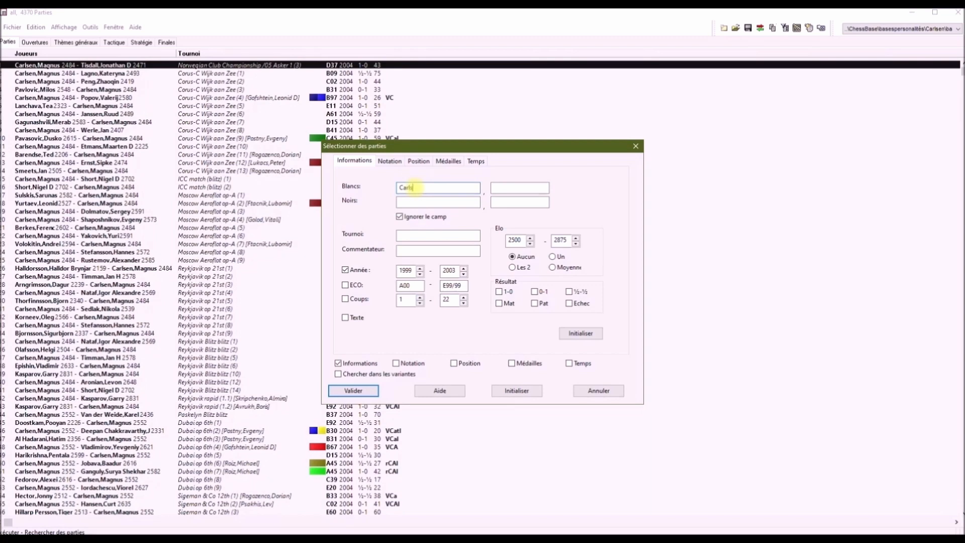
left_click(526, 187)
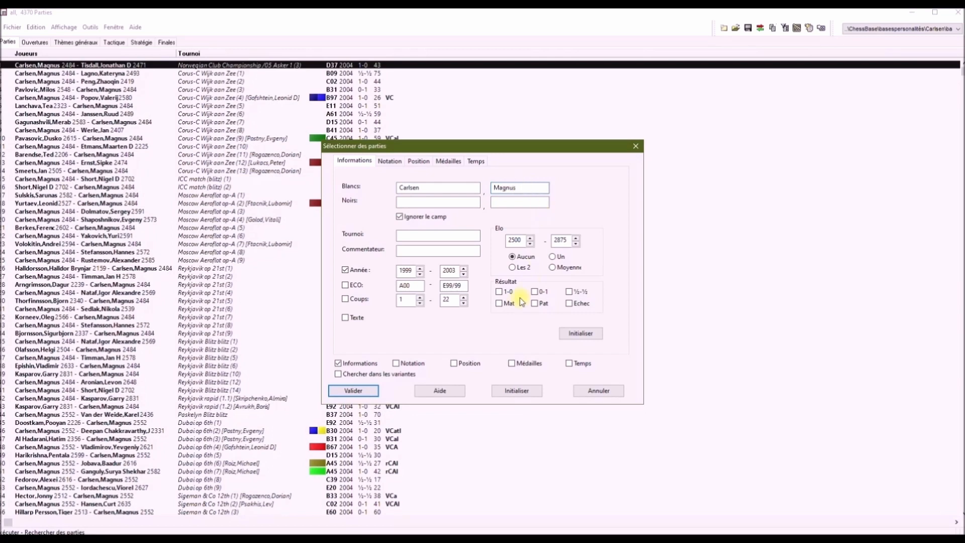
left_click(400, 216)
left_click(449, 241)
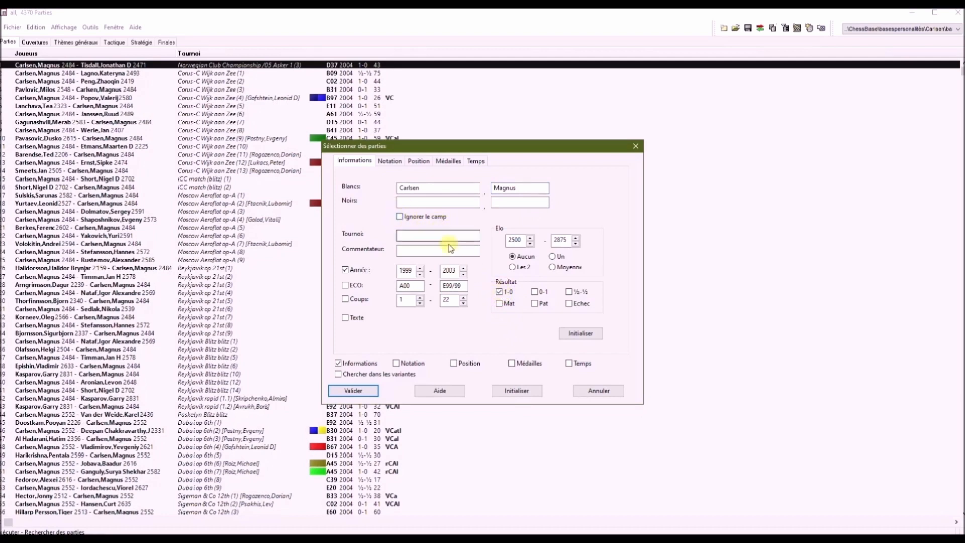
left_click(348, 395)
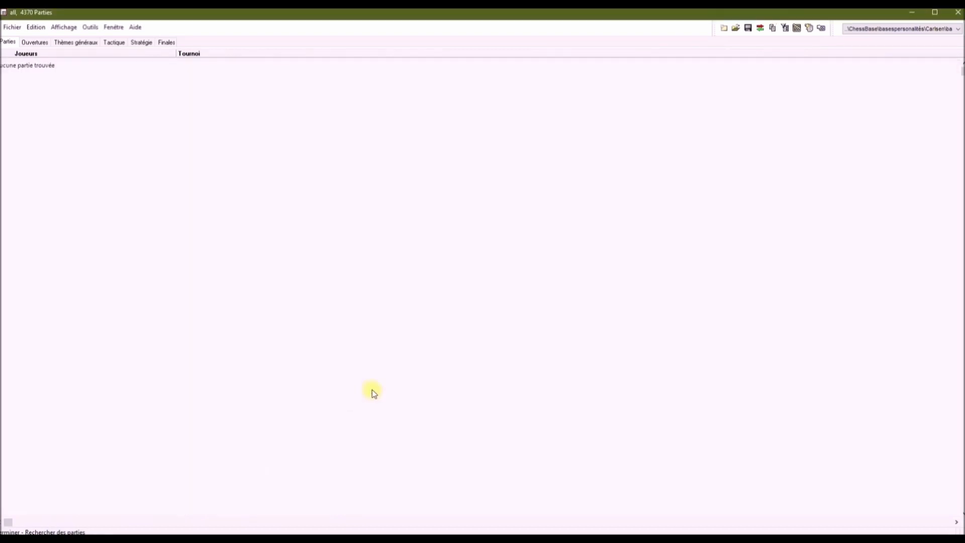
Step: Remove the year filter from the search for Carlsen's White wins and run it again
left_click(30, 29)
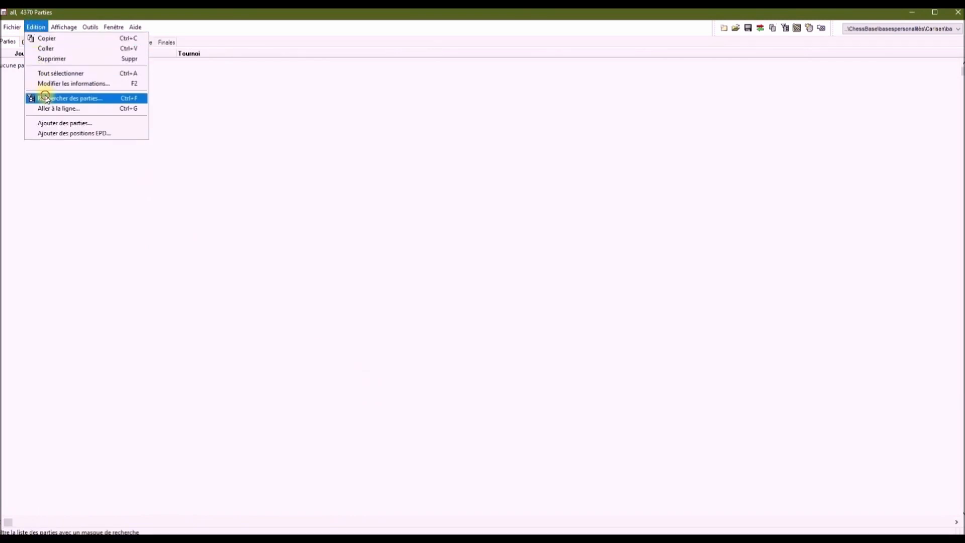
left_click(43, 97)
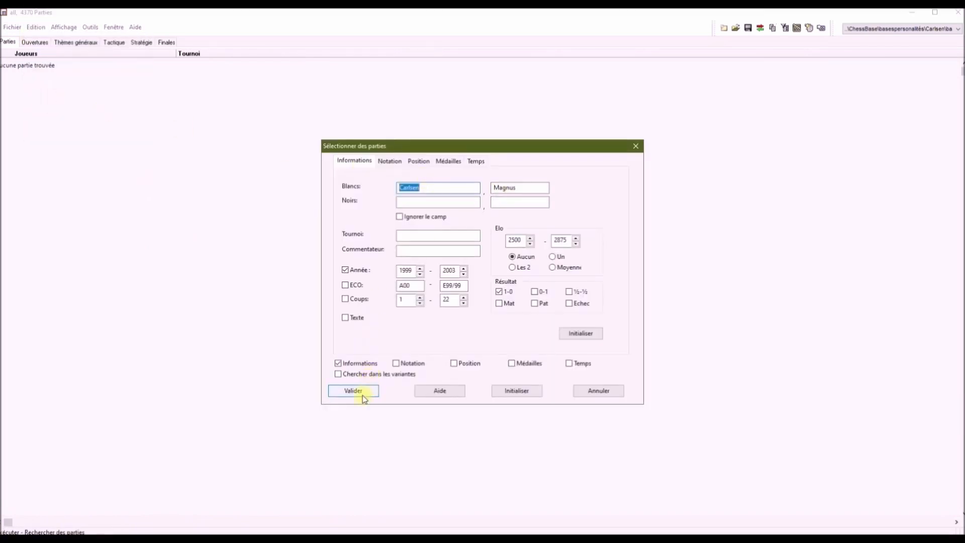
left_click(345, 270)
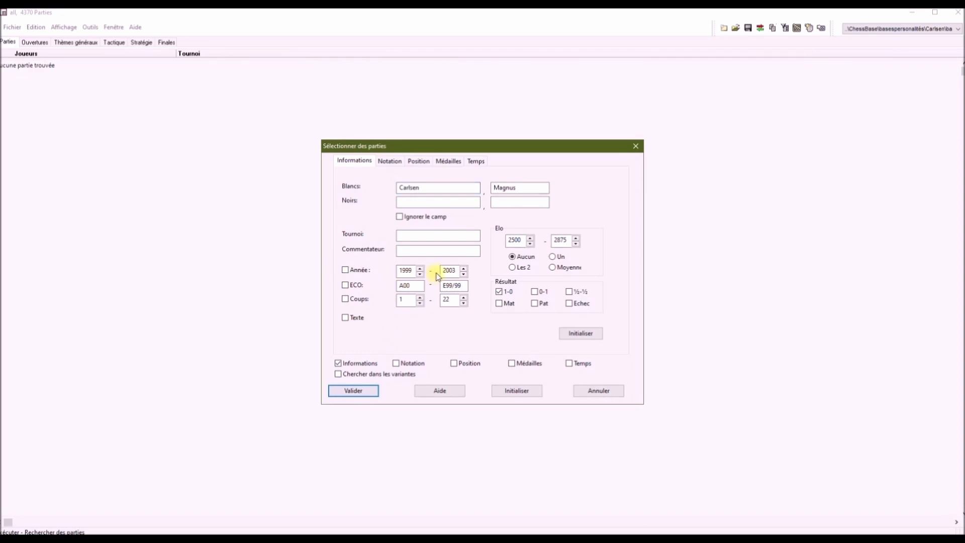
left_click(354, 391)
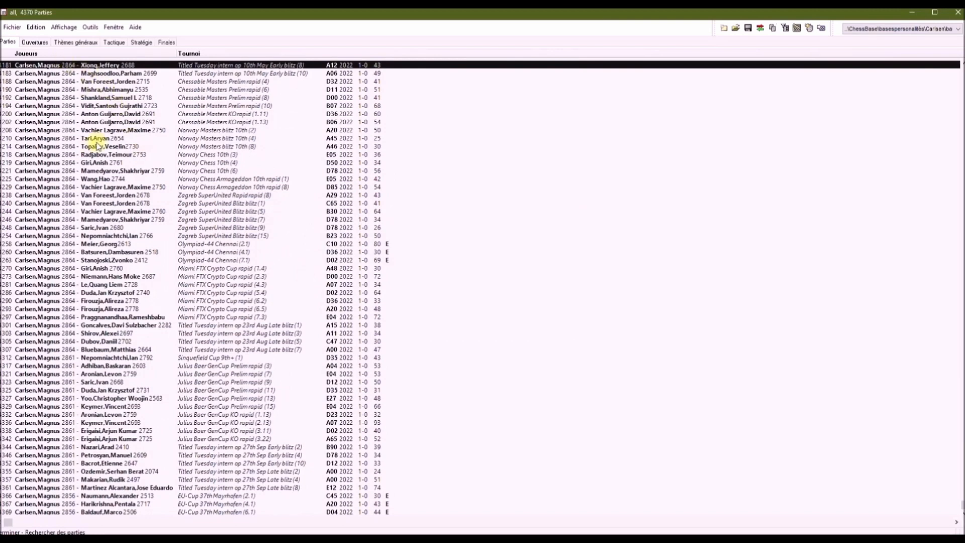
Step: Mark the two moveless Tata Steel-A 84th round 13 games between Carlsen and Dubov for deletion
scroll(98, 210, "up", 9)
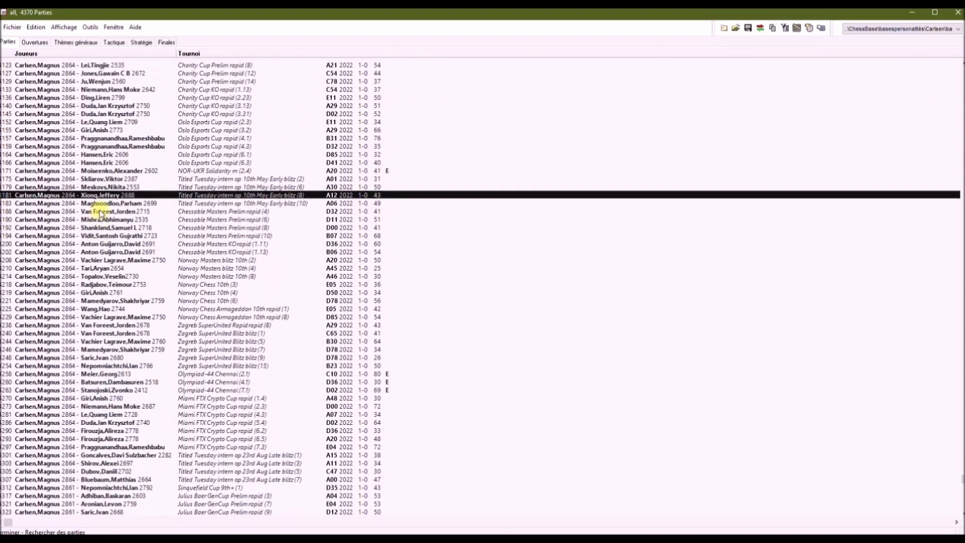
scroll(99, 211, "up", 6)
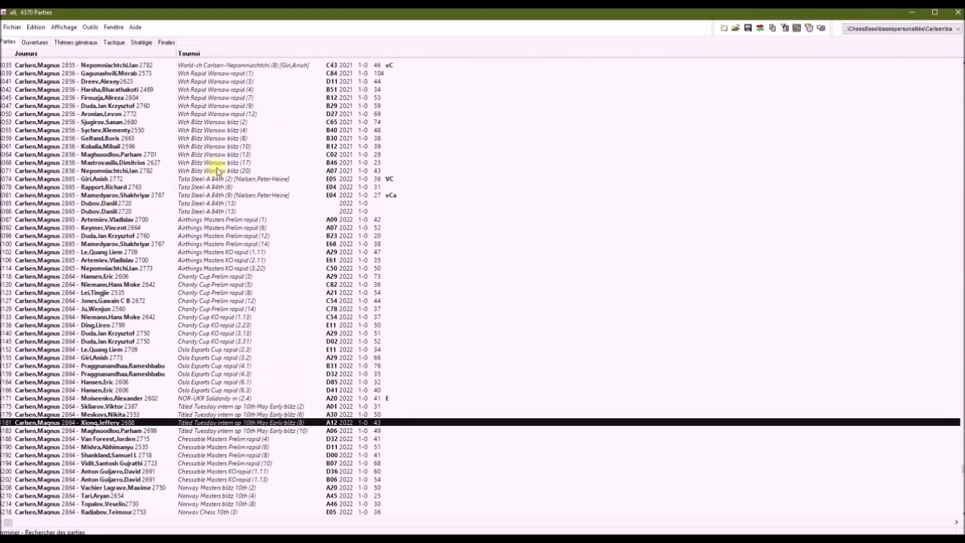
left_click(279, 211)
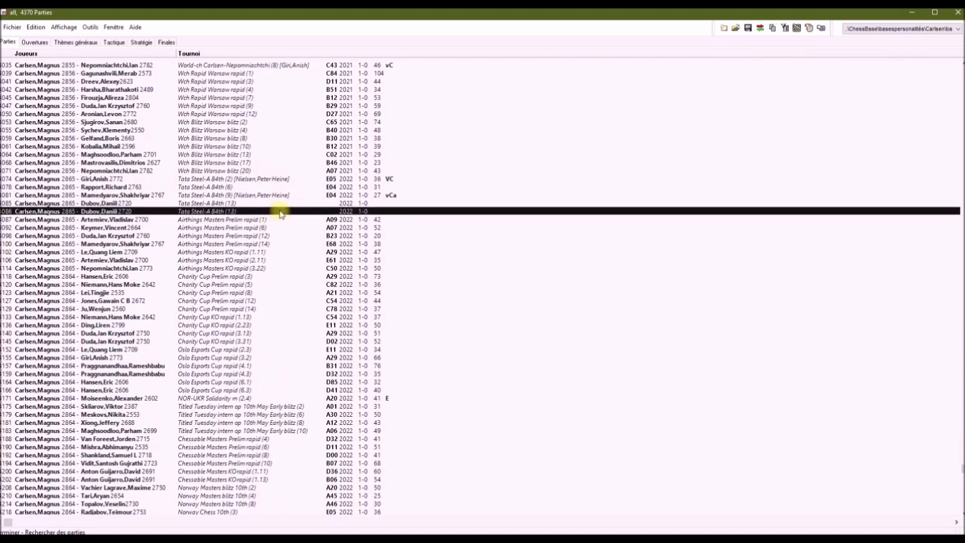
left_click(329, 204, "shift")
right_click(333, 204)
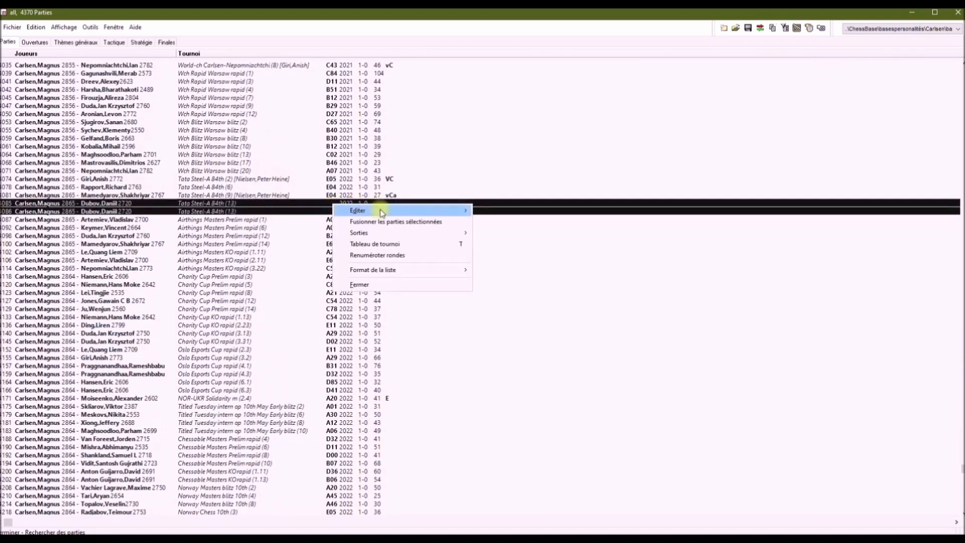
mouse_move(468, 217)
left_click(512, 232)
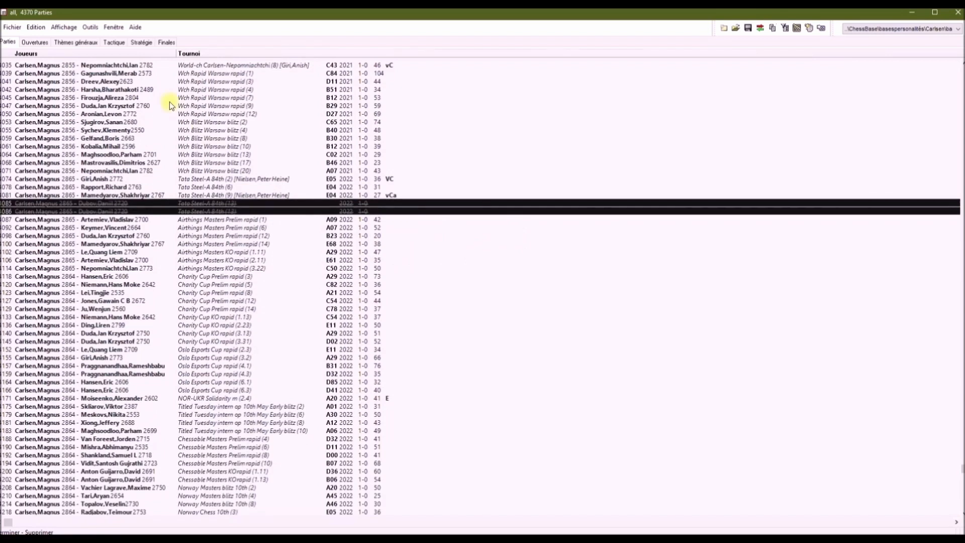
Step: Permanently erase the two marked Carlsen–Dubov games and compact the database
left_click(90, 27)
mouse_move(121, 46)
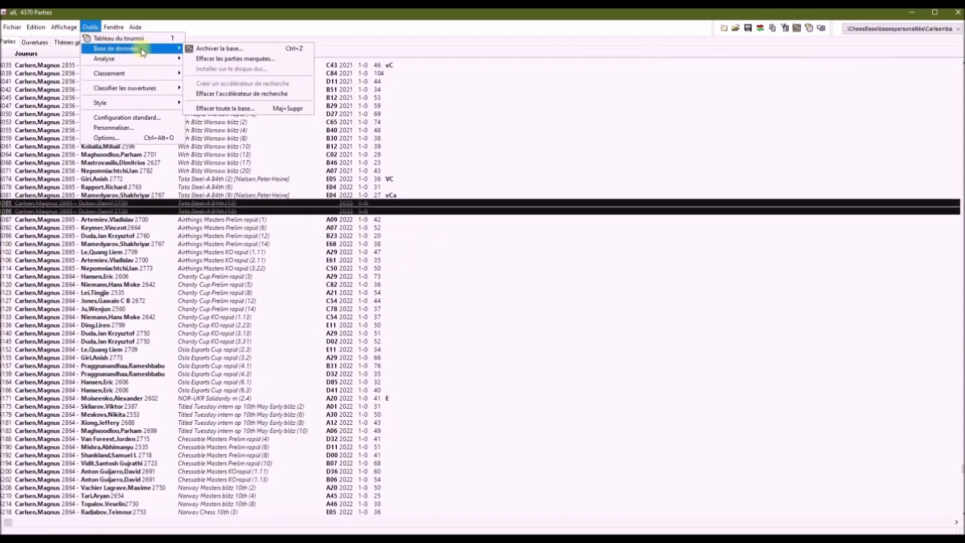
left_click(221, 56)
left_click(450, 300)
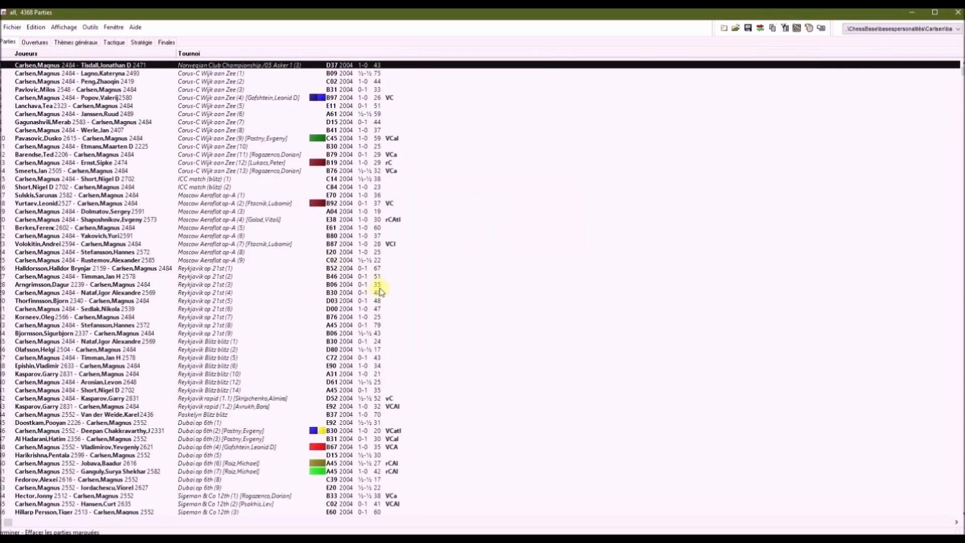
Step: Look through the cleaned game list from 2004 through 2019 and return to its earliest games
left_click_drag(963, 69, 962, 308)
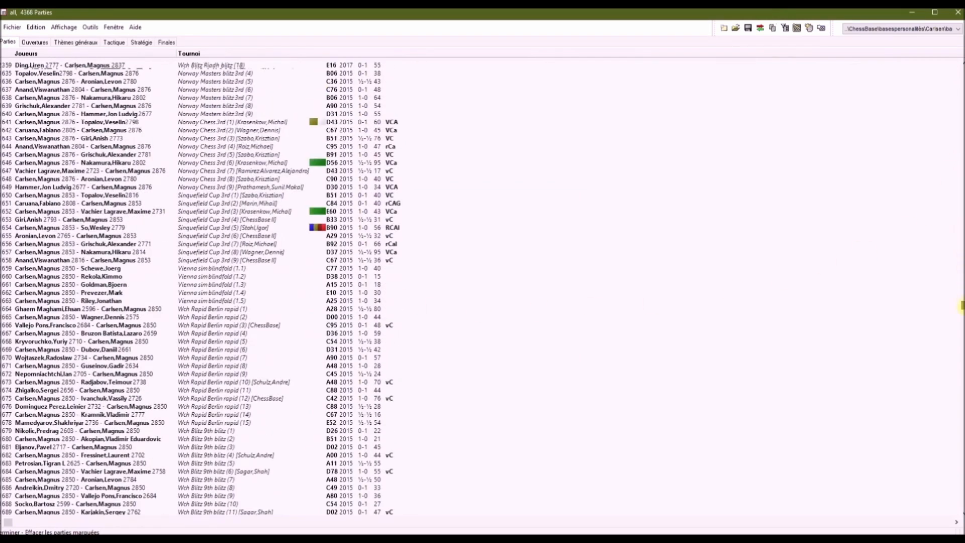
scroll(424, 449, "down", 20)
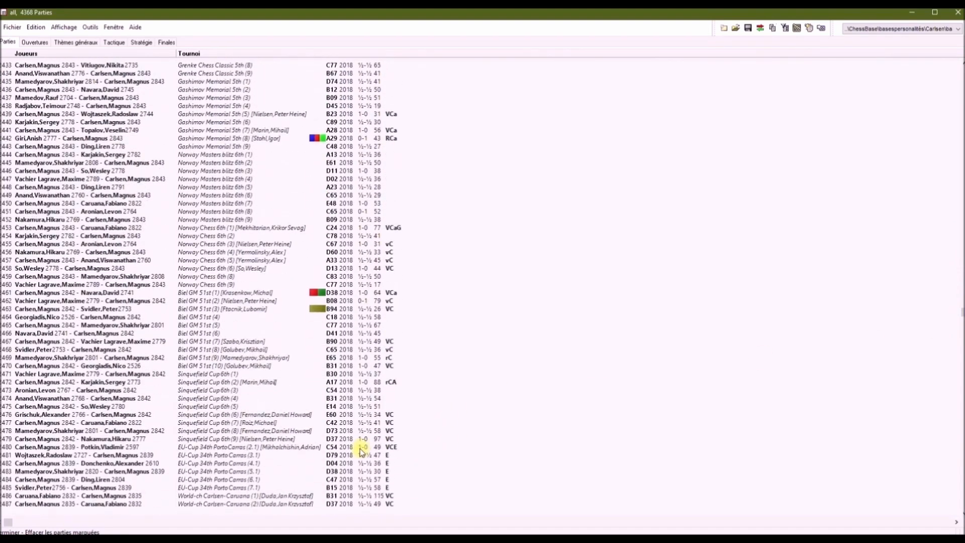
scroll(360, 452, "down", 10)
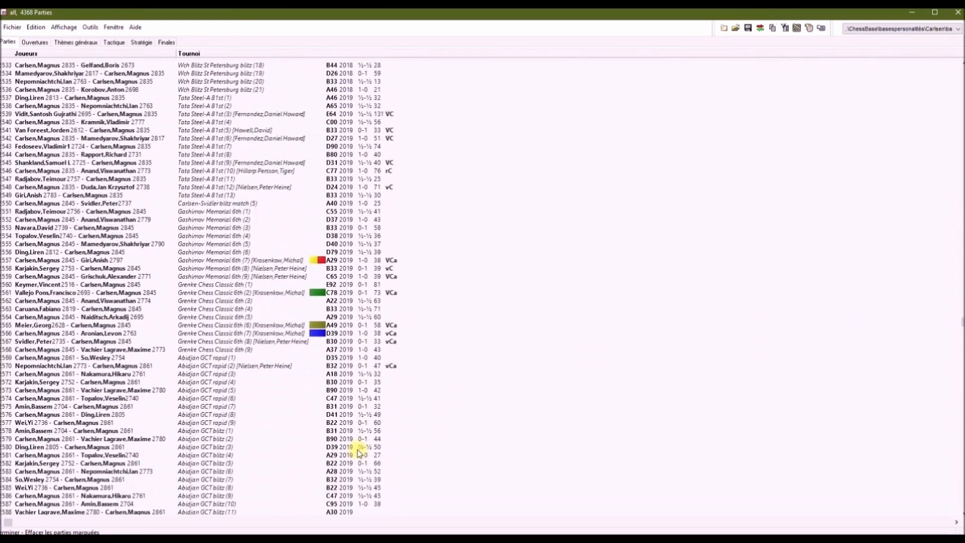
left_click(395, 349)
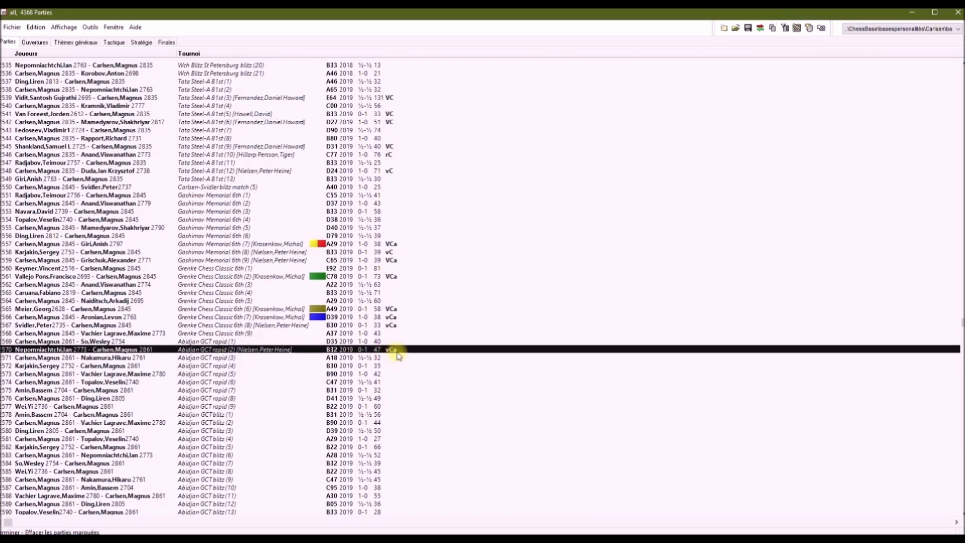
scroll(398, 356, "down", 19)
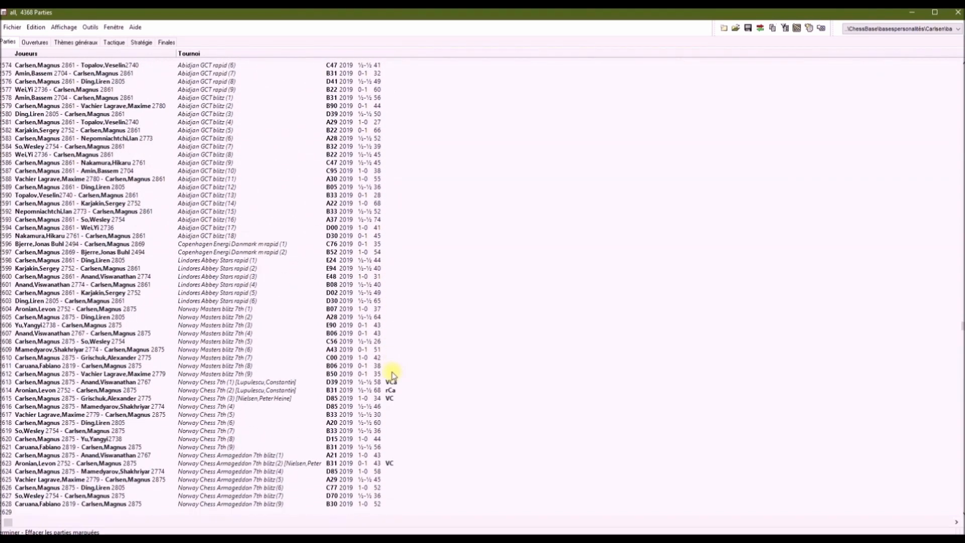
scroll(394, 377, "up", 4)
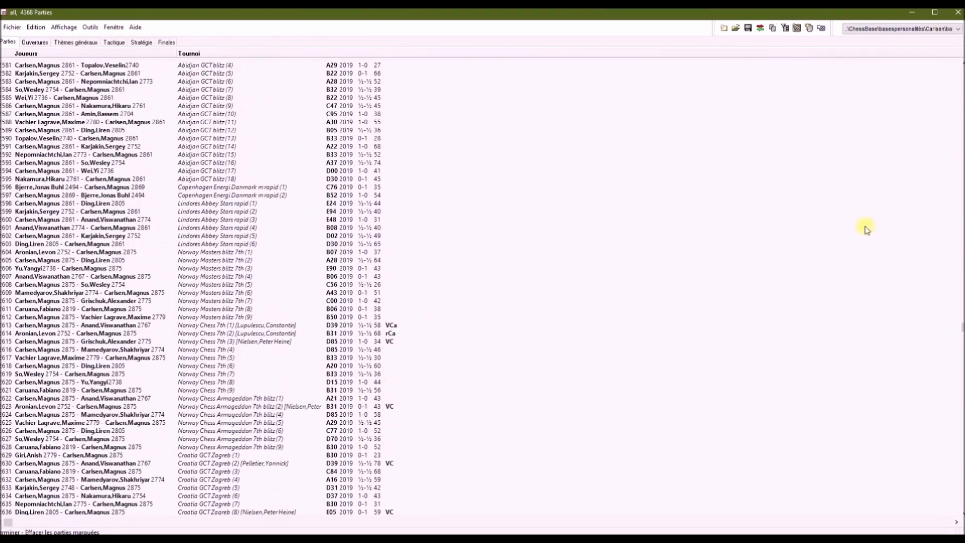
left_click_drag(962, 327, 953, 69)
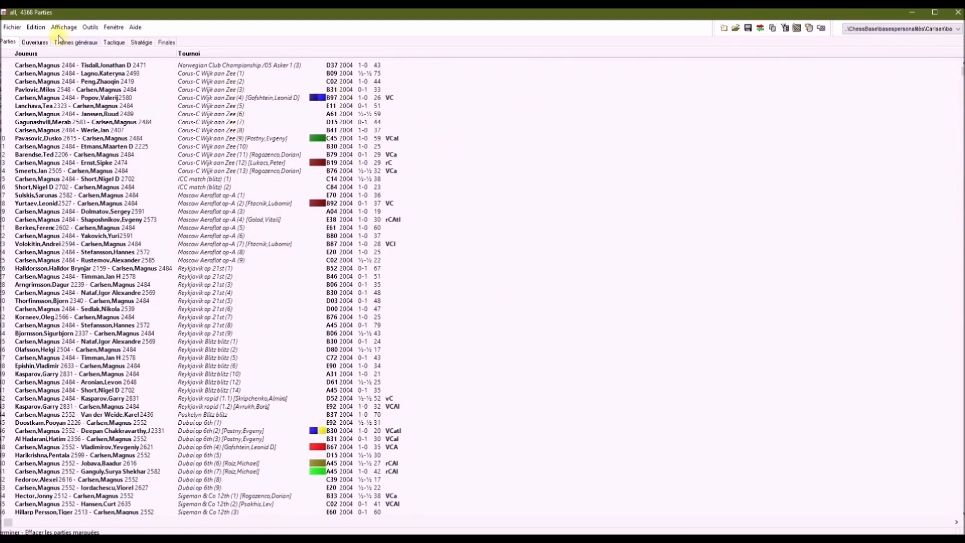
left_click(32, 162)
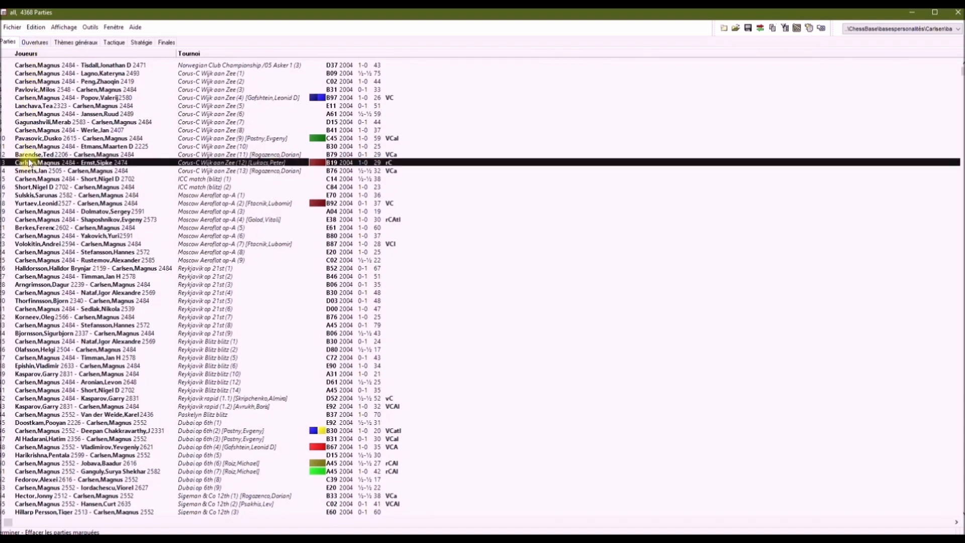
left_click(30, 155)
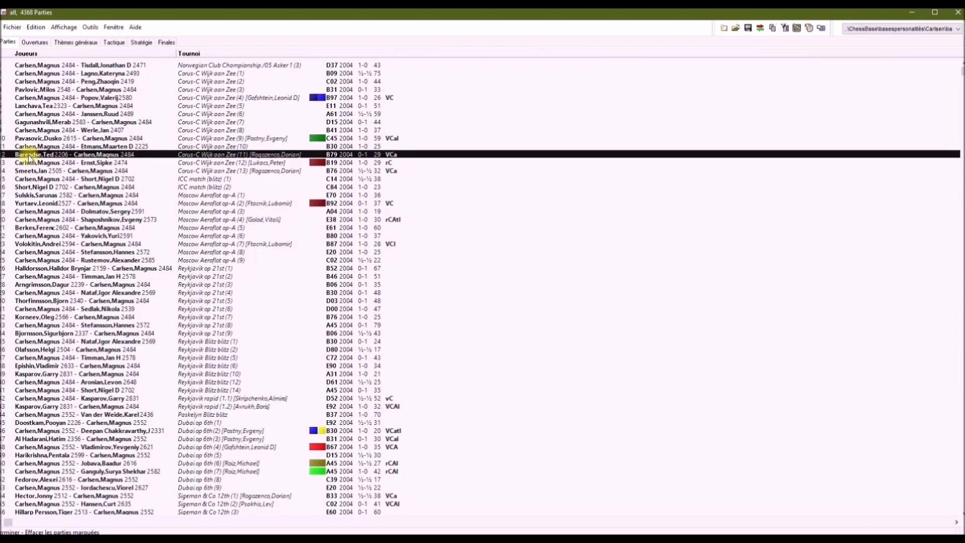
Step: Search the database again for games Carlsen, Magnus won as White (result 1-0), without a year filter
left_click(36, 27)
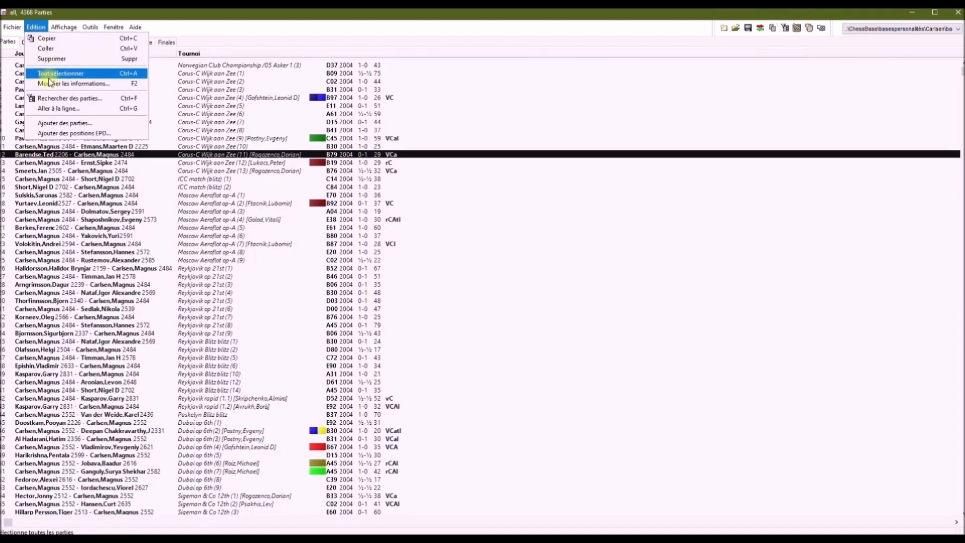
left_click(52, 99)
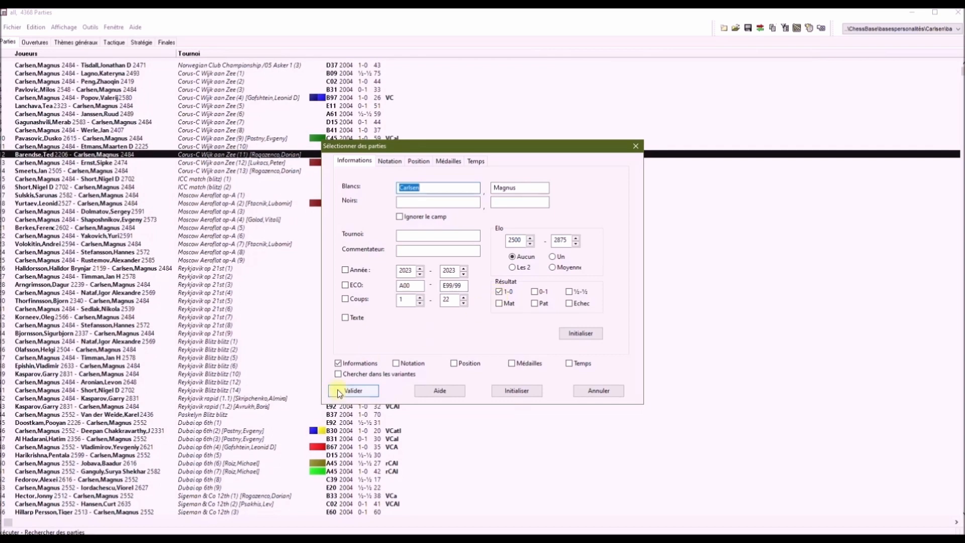
left_click(352, 391)
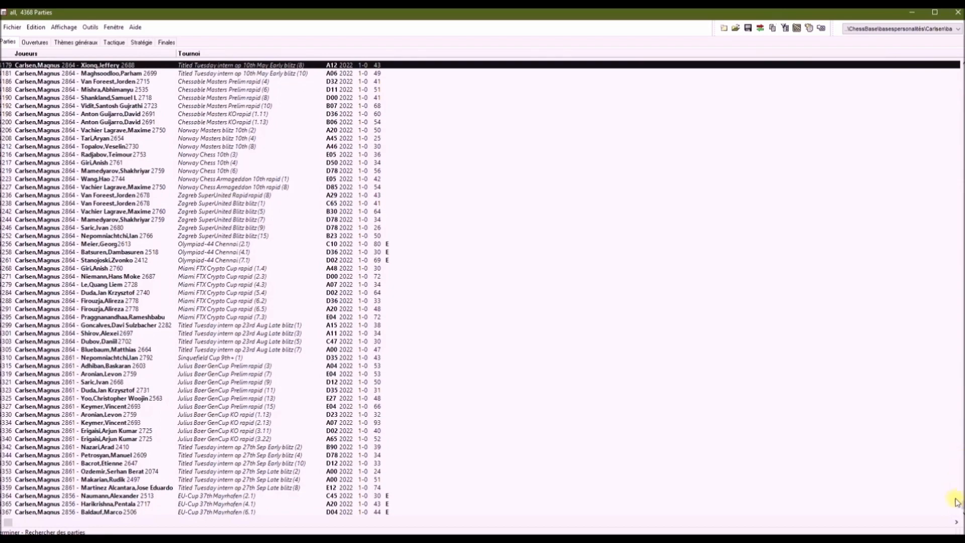
left_click_drag(962, 506, 928, 63)
Step: Select all of the filtered White wins and copy them
left_click(35, 28)
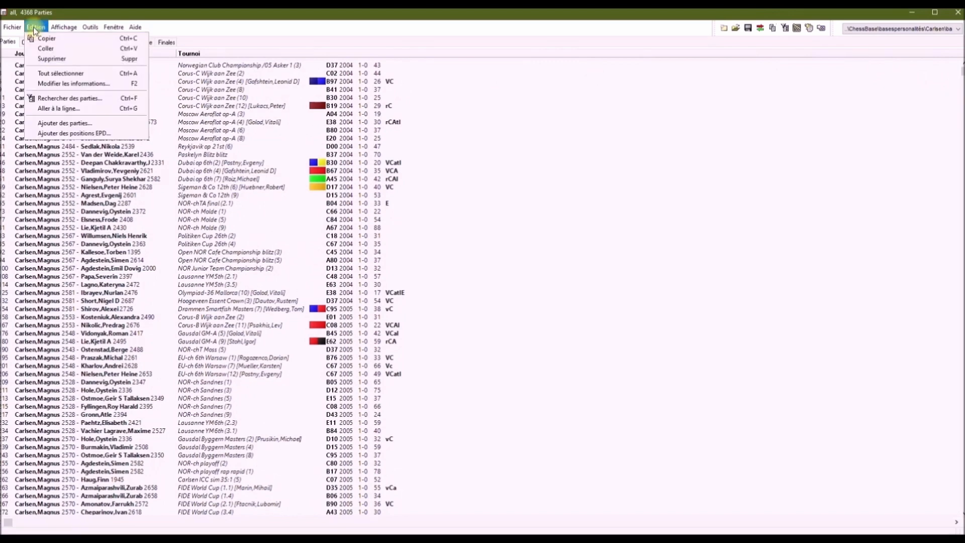
left_click(39, 66)
left_click(42, 29)
left_click(44, 38)
Step: Create a new CBH database named white in the basesdedonnées folder
left_click(18, 29)
mouse_move(56, 38)
left_click(110, 39)
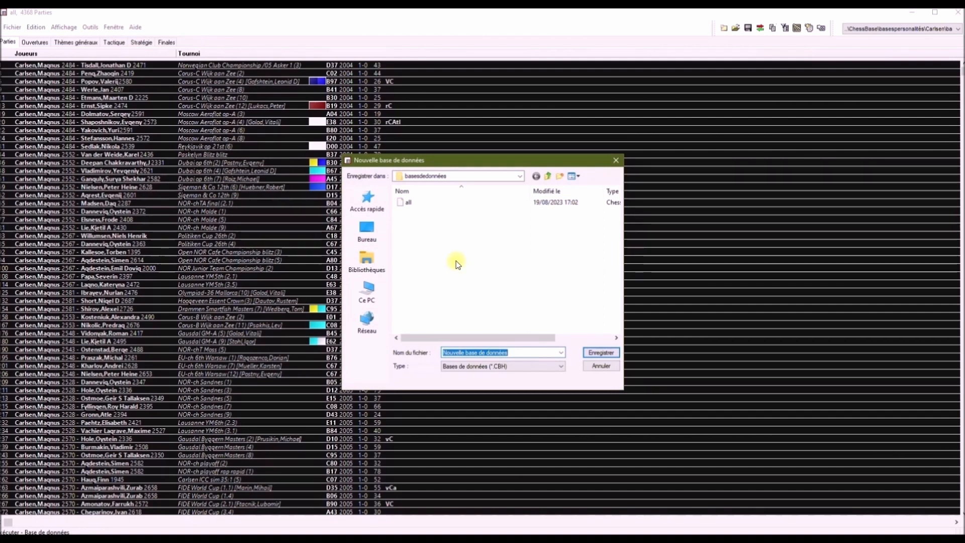
type("whit")
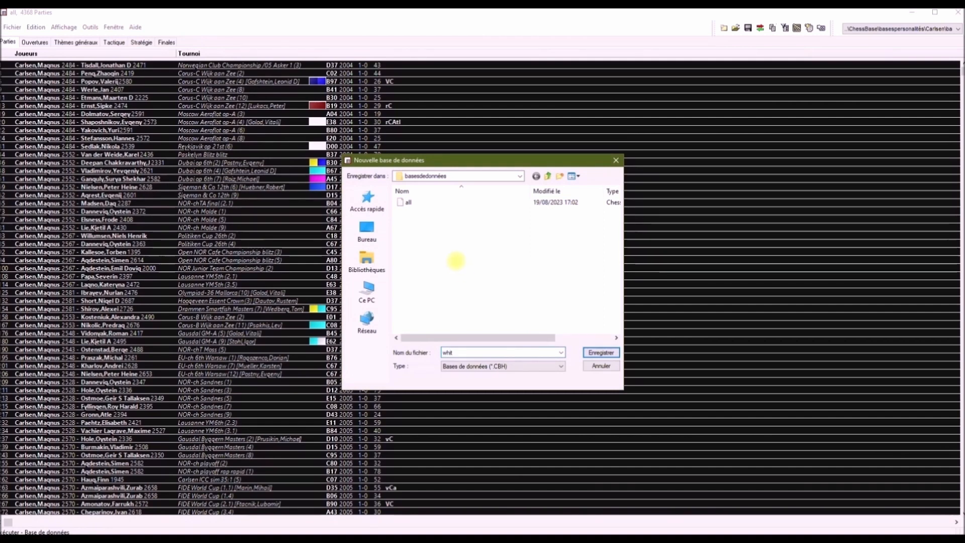
type("e")
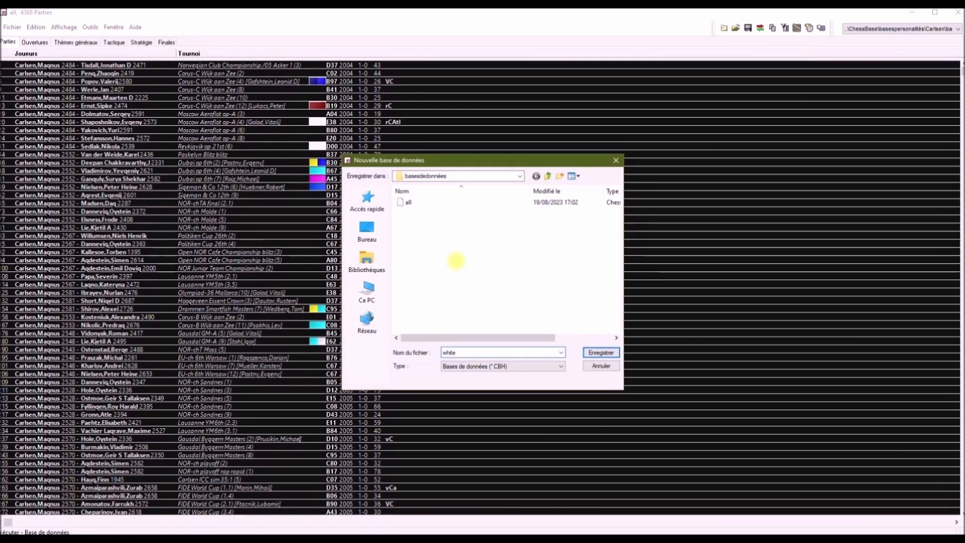
left_click(601, 353)
Step: Paste the copied White wins into the empty white database and look through the list to its last games
left_click(35, 27)
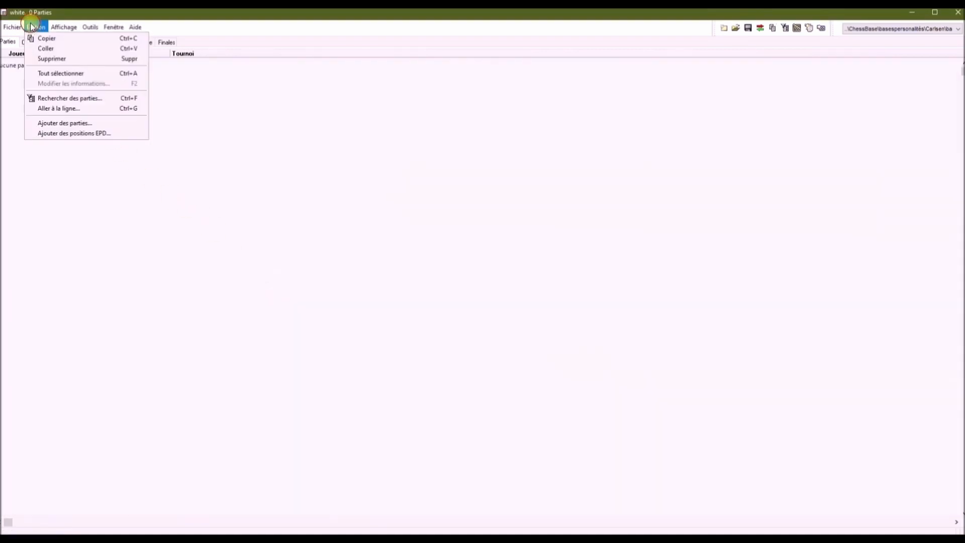
left_click(40, 48)
left_click(459, 305)
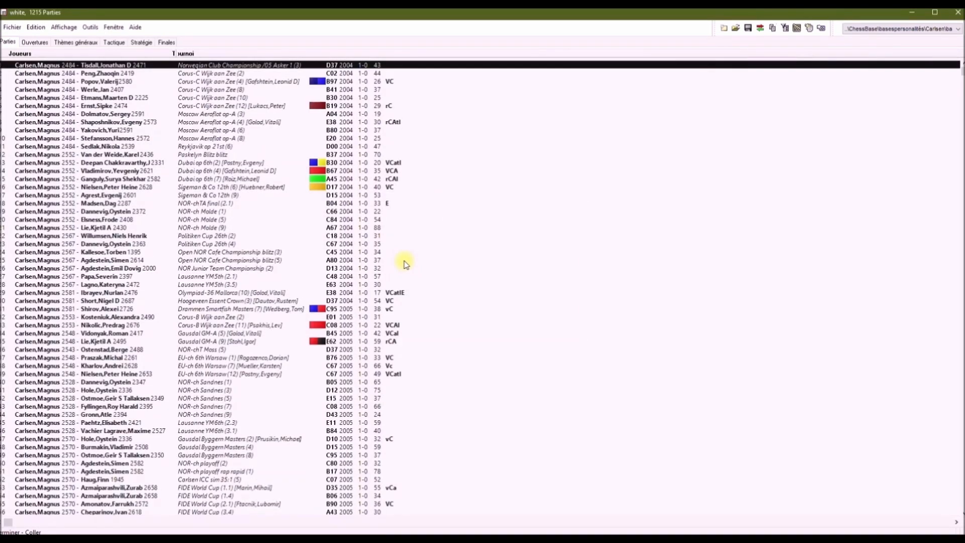
left_click_drag(962, 68, 963, 505)
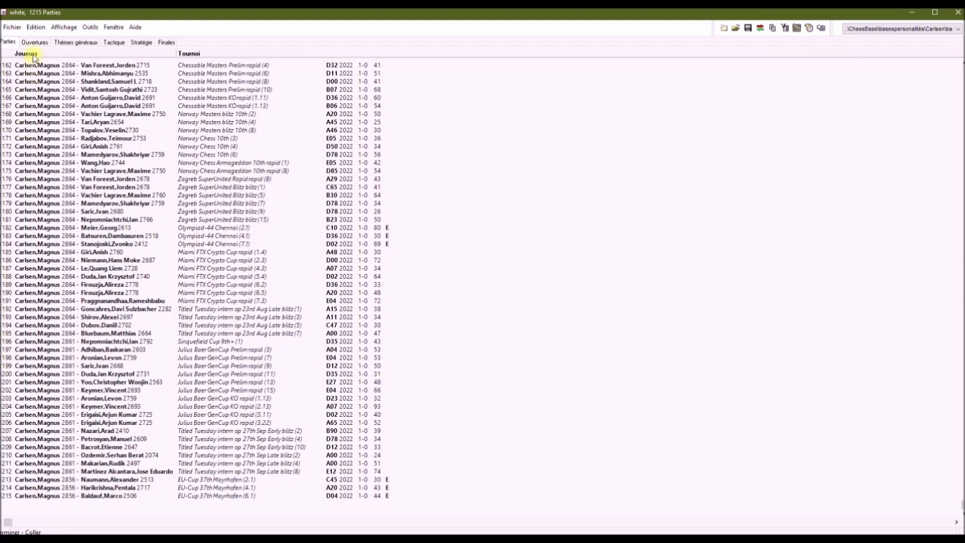
Step: Open the database "all" from the ChessBase folder basespersonalités, Carlsen, basesdedonnées
left_click(19, 29)
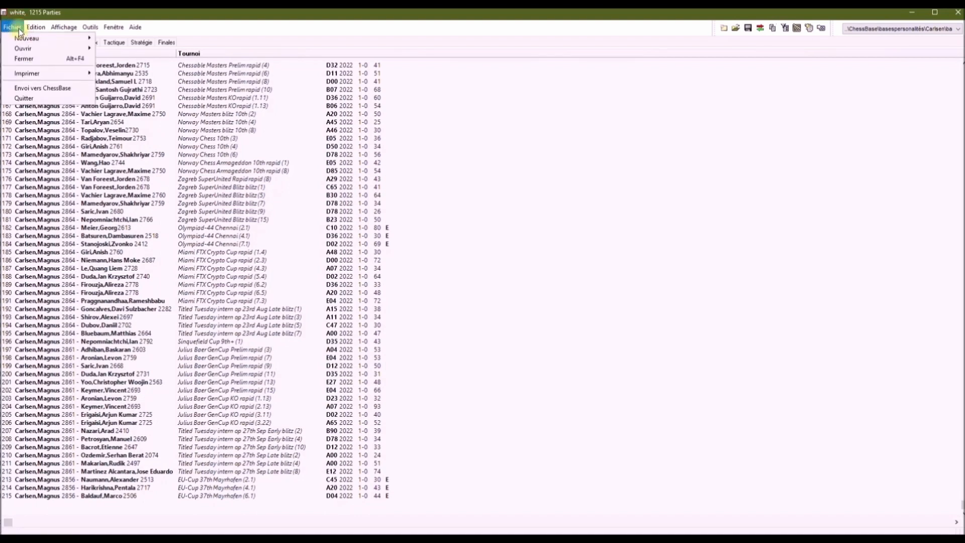
mouse_move(30, 49)
left_click(130, 47)
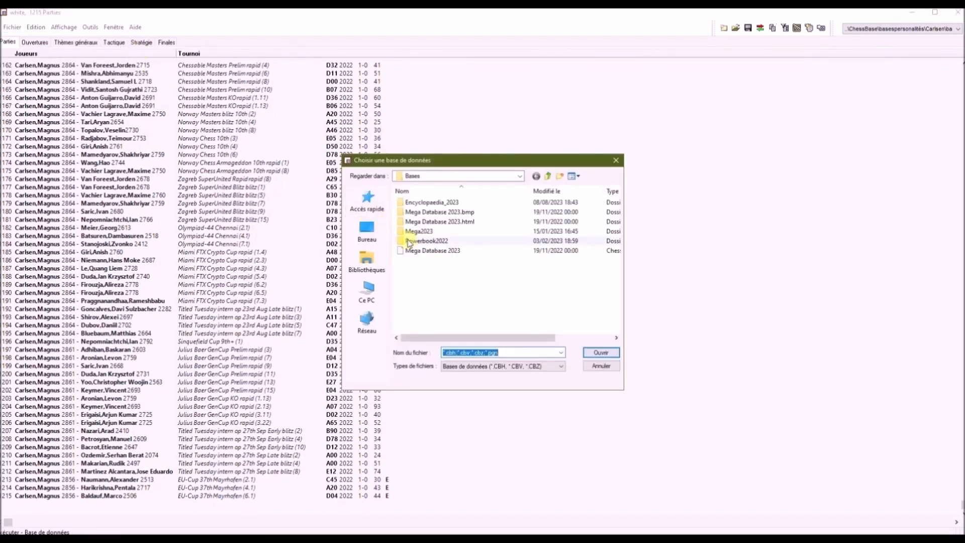
left_click(548, 177)
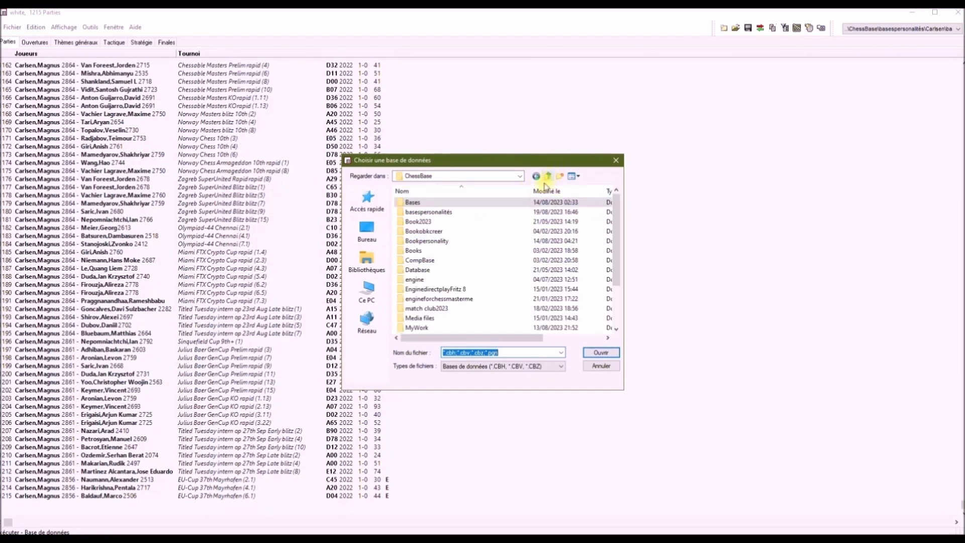
double_click(470, 213)
double_click(441, 210)
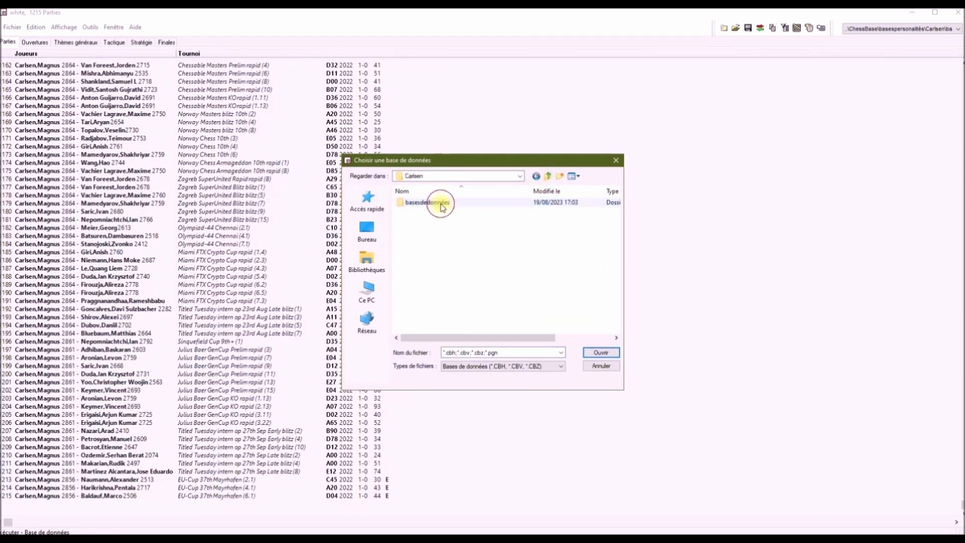
double_click(442, 207)
left_click(425, 202)
left_click(595, 354)
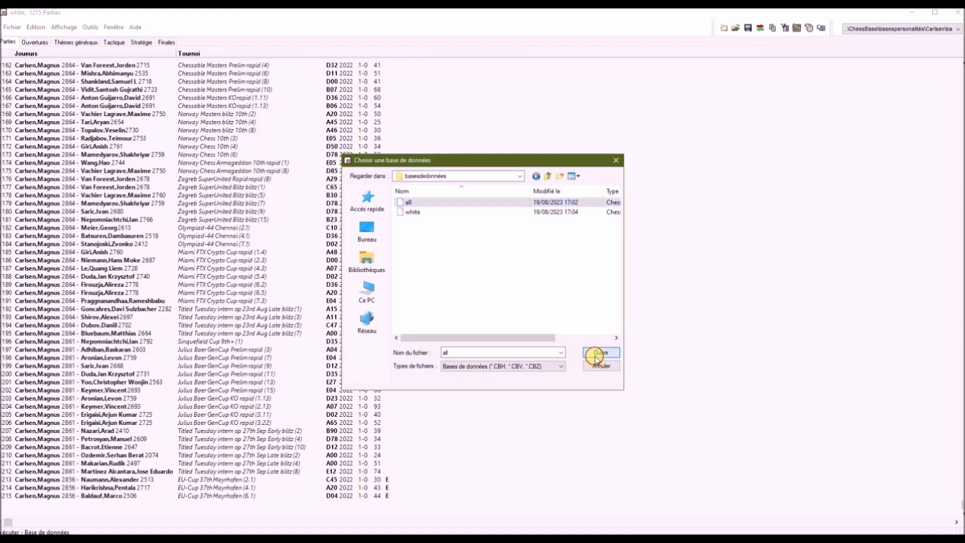
Step: Search the database for games with Carlsen, Magnus as White, changing the result filter from 1-0 to 0-1
left_click(36, 28)
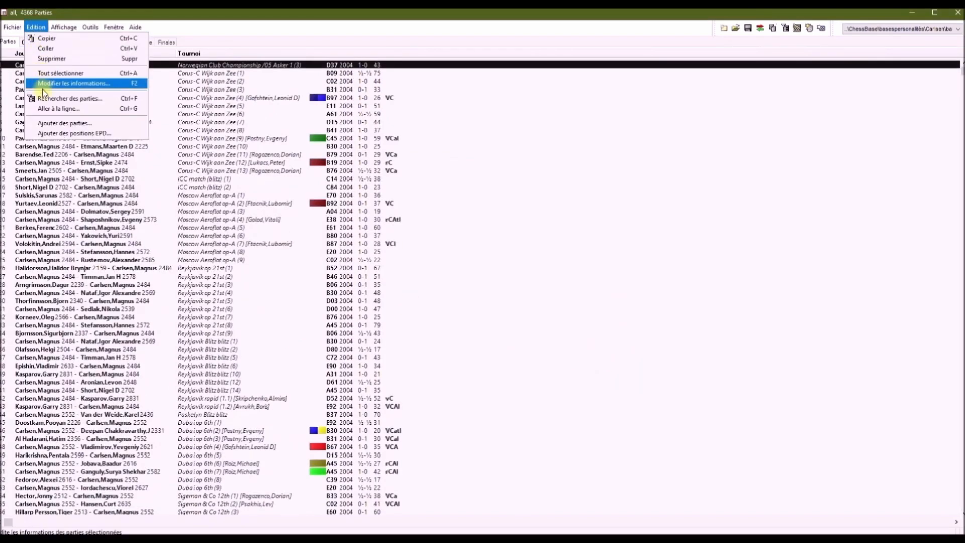
left_click(44, 99)
left_click(499, 292)
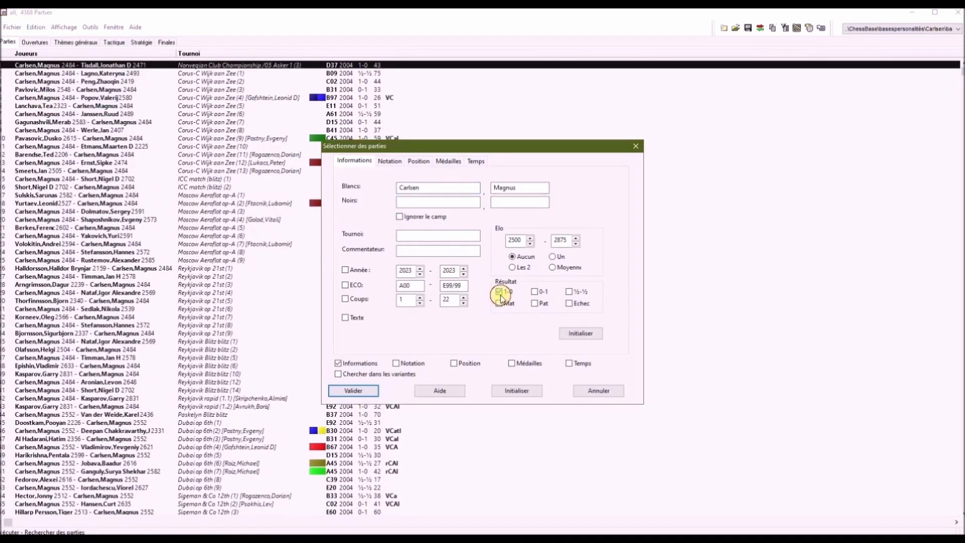
left_click(534, 291)
left_click(353, 391)
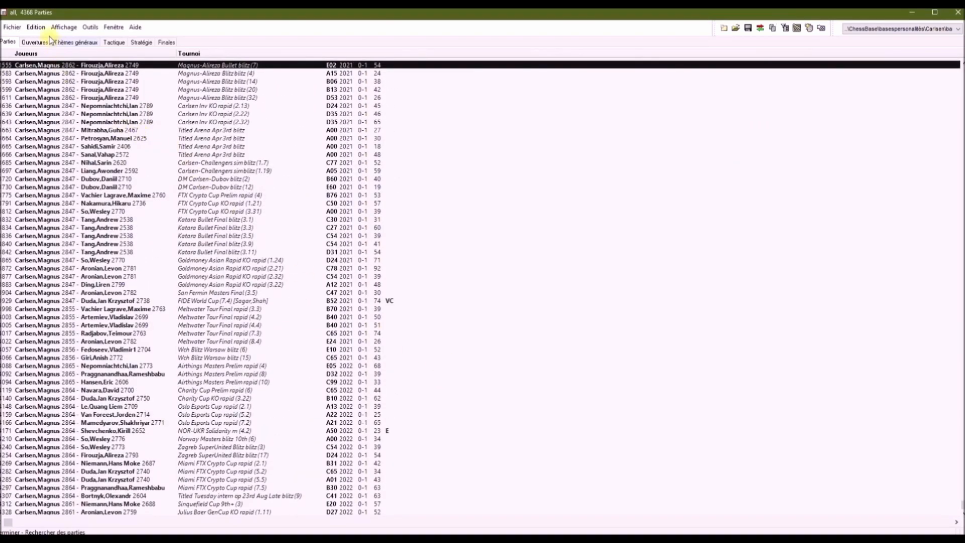
Step: Move Carlsen, Magnus from the White to the Black player in the search criteria and run the search for 0-1 games
left_click(36, 29)
left_click(197, 14)
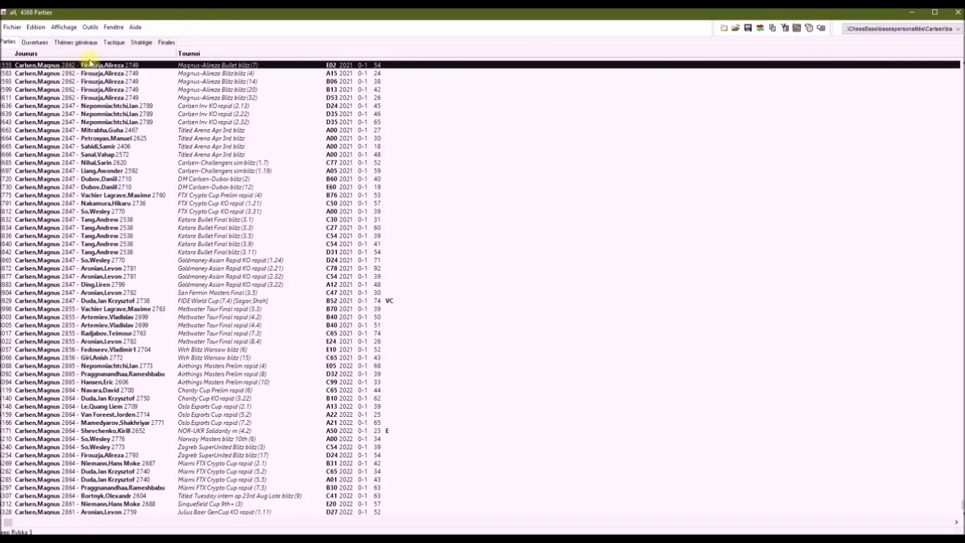
left_click(36, 27)
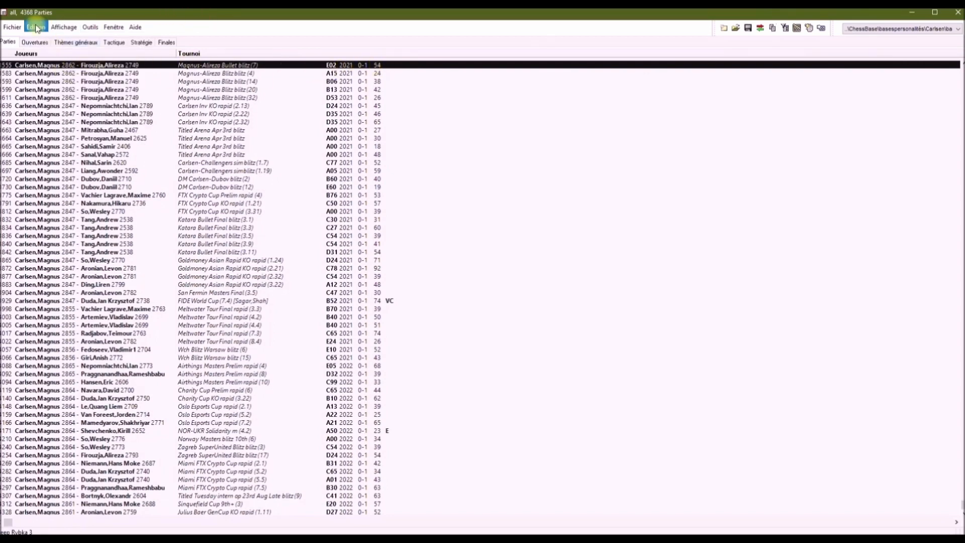
left_click(65, 97)
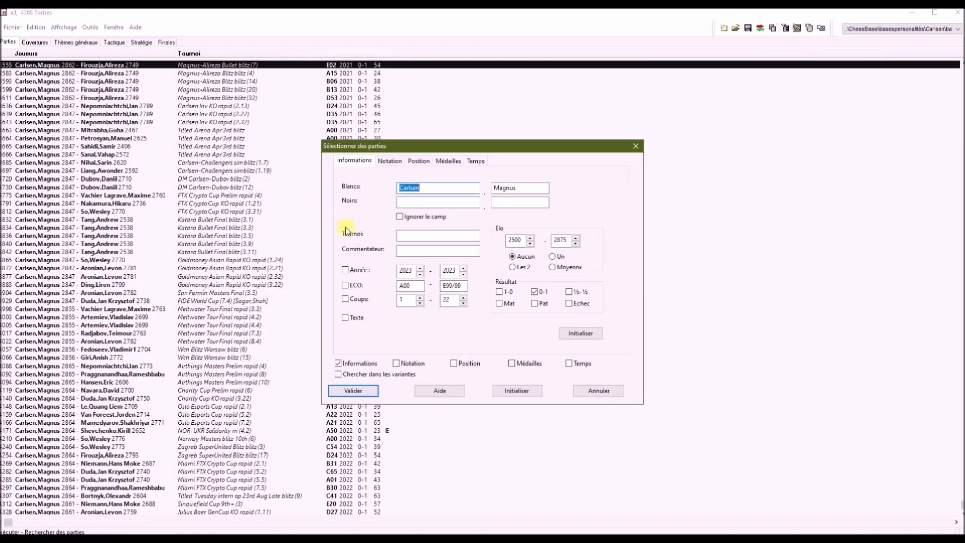
right_click(409, 188)
left_click(427, 209)
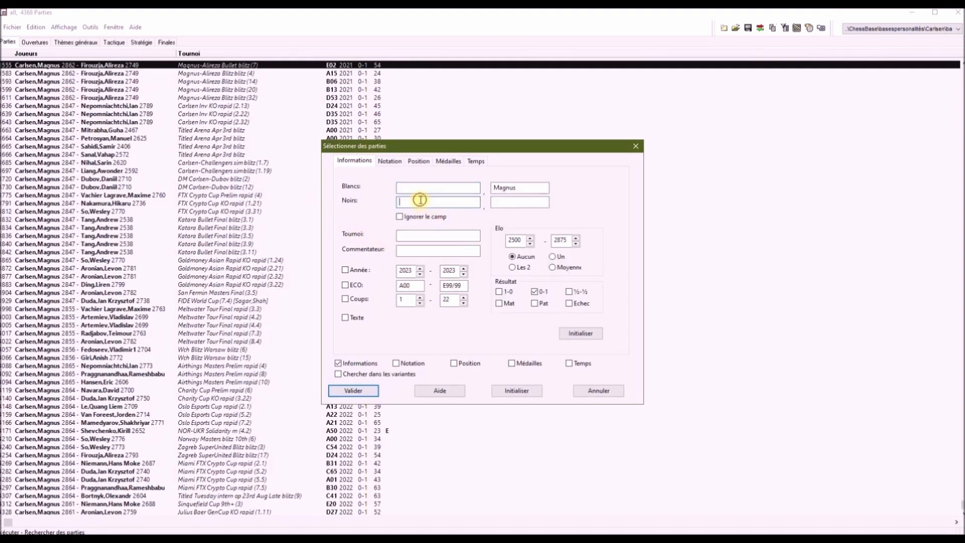
left_click_drag(518, 188, 501, 192)
right_click(496, 189)
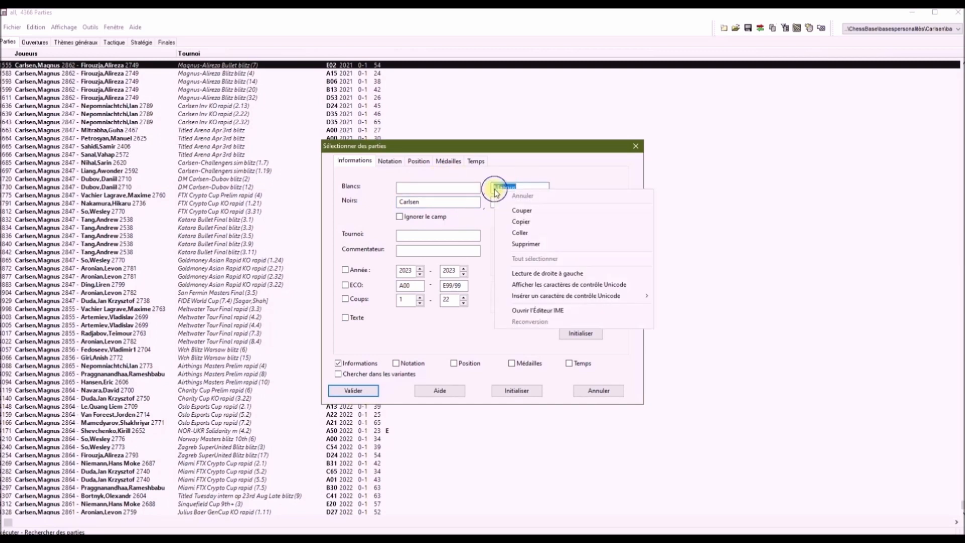
left_click(503, 209)
left_click(512, 202)
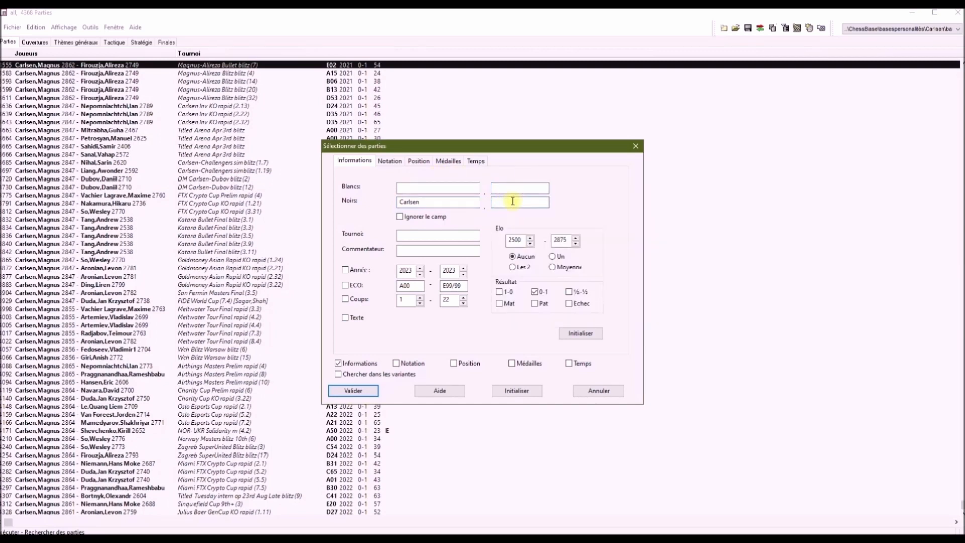
left_click(352, 392)
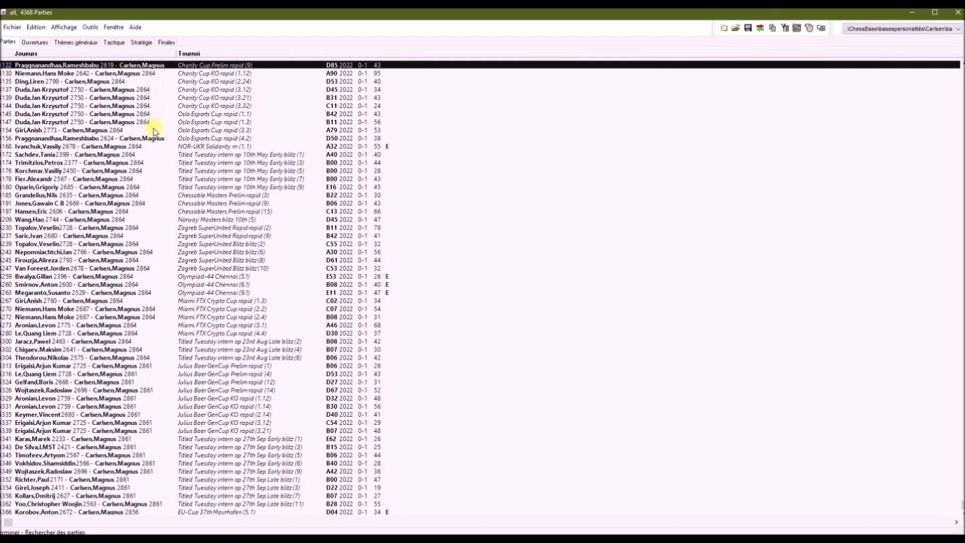
Step: Select all the games found by the search and copy them
left_click(35, 28)
left_click(55, 73)
left_click(35, 28)
left_click(39, 37)
Step: Create a new database named Black in the basesdedonnées folder
left_click(12, 28)
mouse_move(30, 39)
left_click(121, 37)
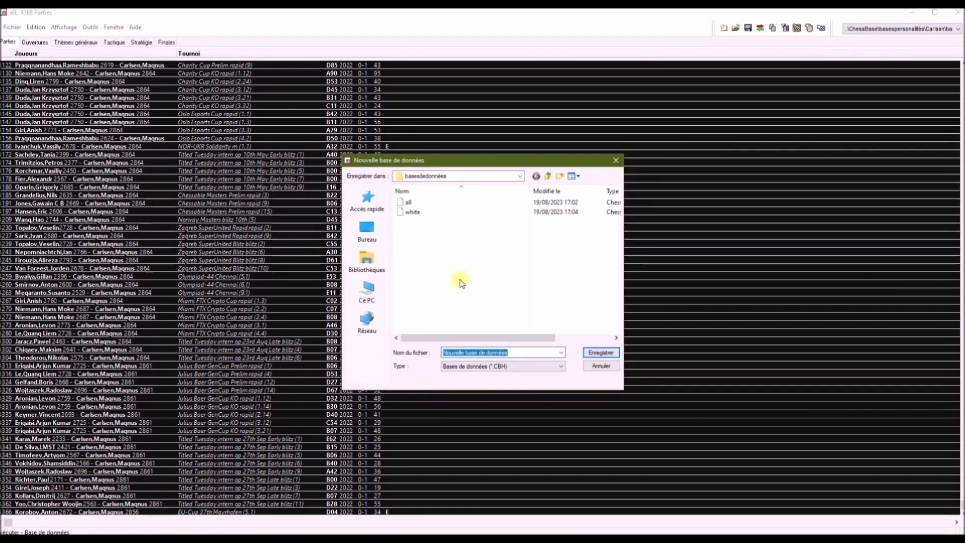
type("B")
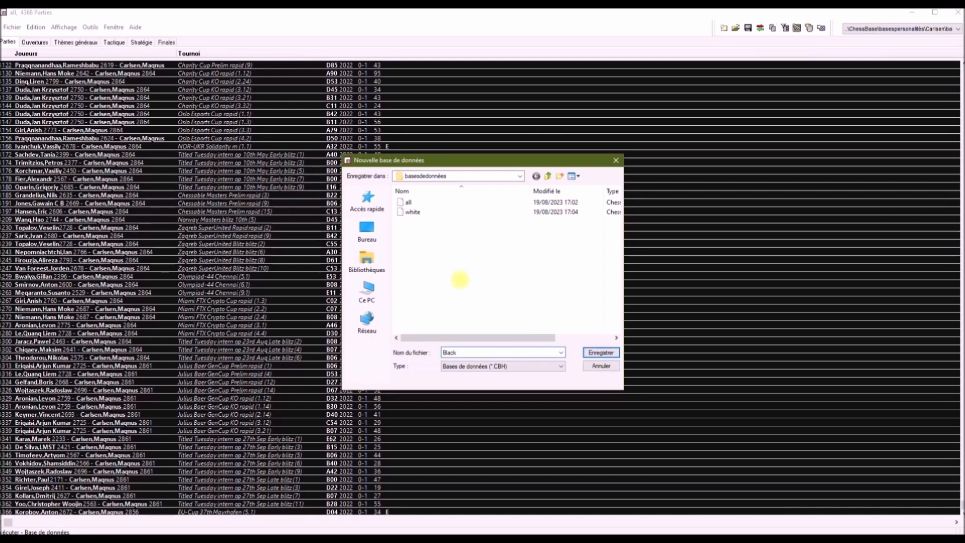
type("lack")
left_click(603, 353)
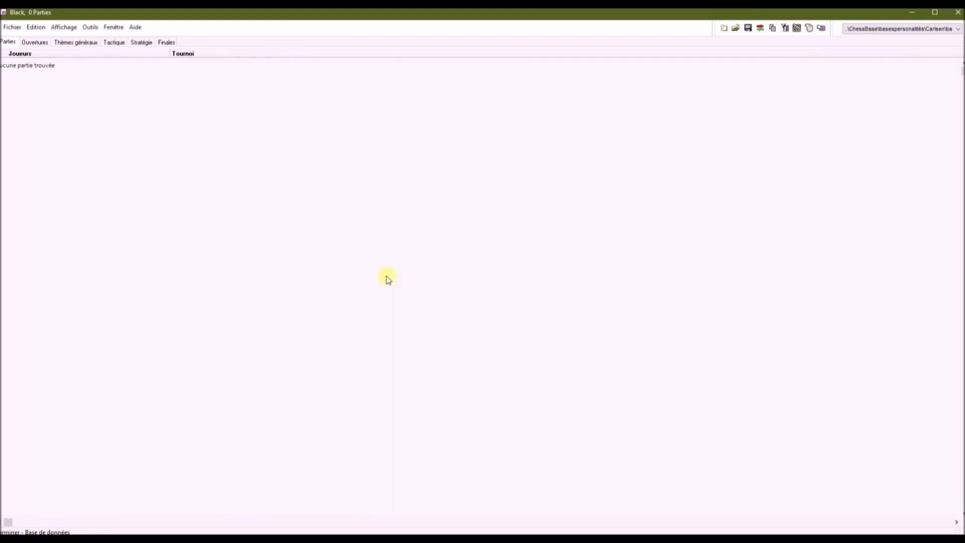
Step: Paste the copied games from "all" into the Black database and confirm the copy
left_click(35, 26)
left_click(40, 47)
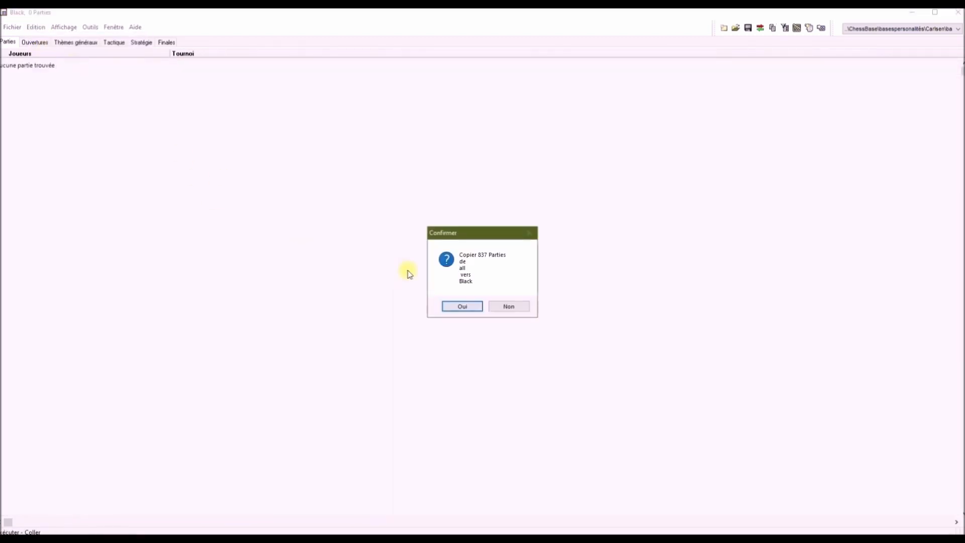
left_click(462, 306)
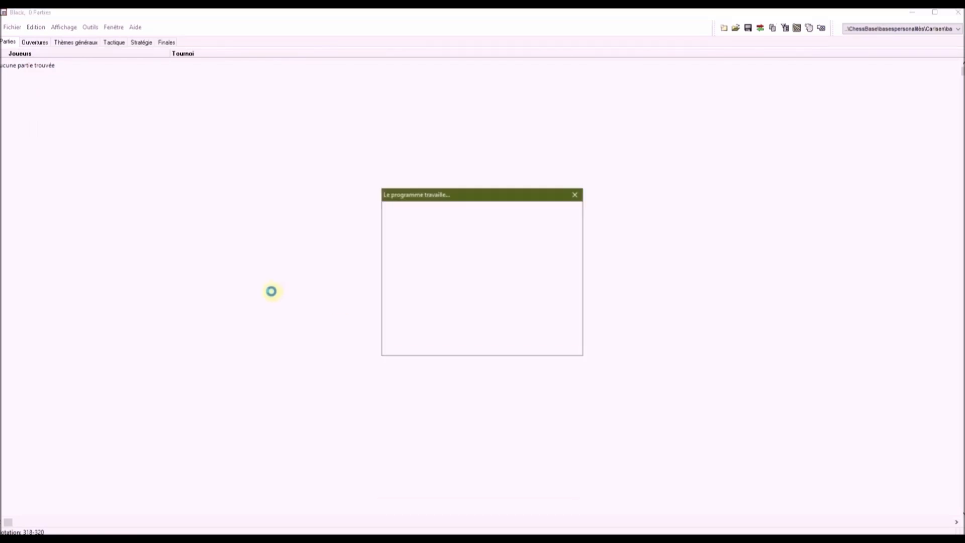
Step: Switch to File Explorer and copy the Siciwhite .ctb, .ctg and .cto files from Documents, ChessBase, Book2023, test
left_click(275, 540)
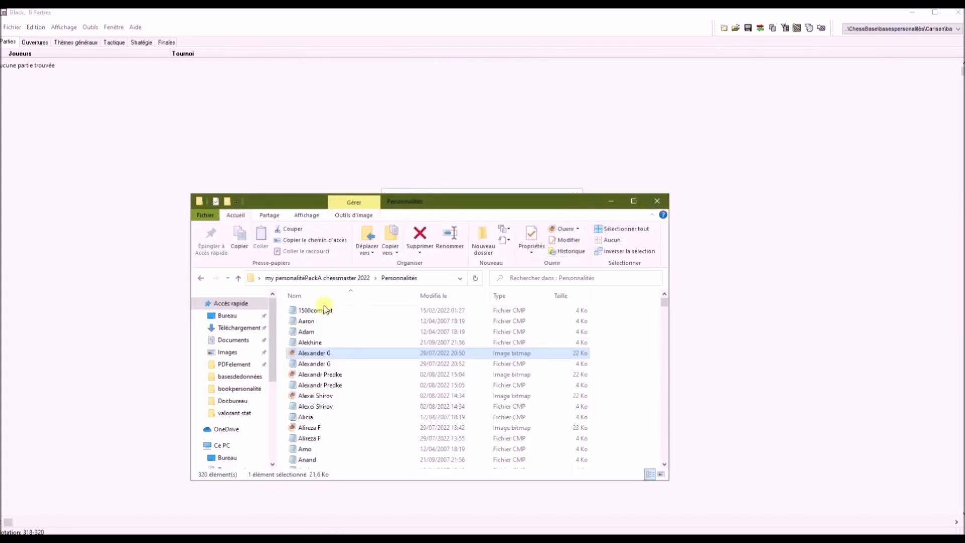
left_click(234, 340)
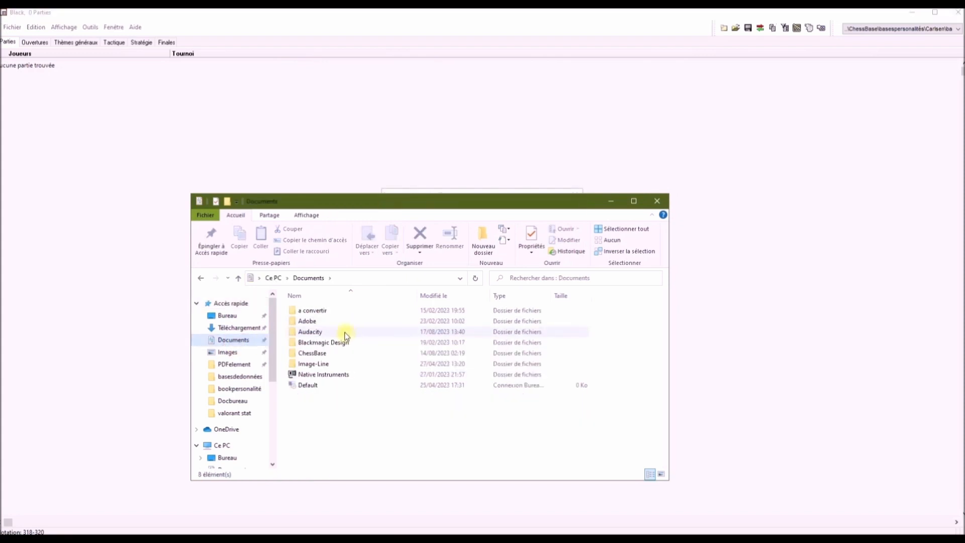
double_click(337, 353)
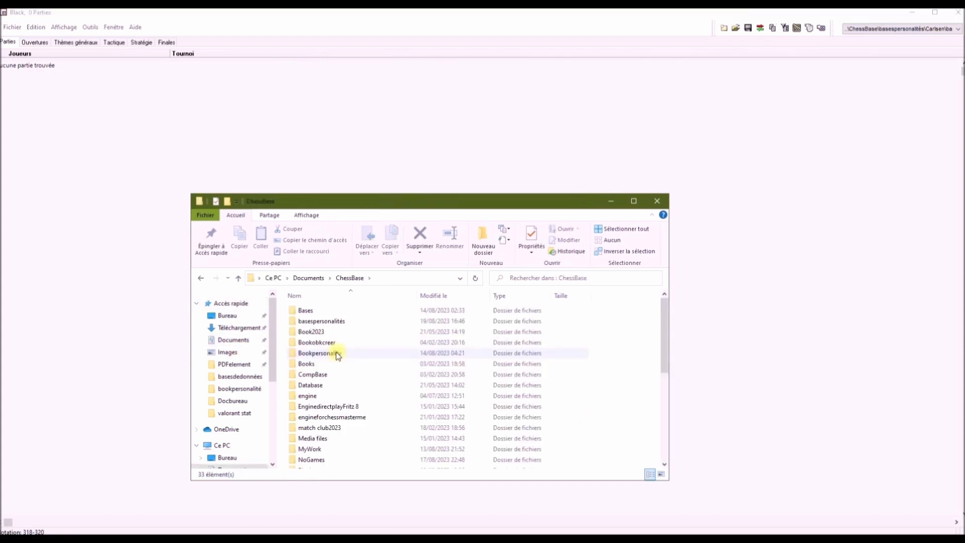
double_click(331, 331)
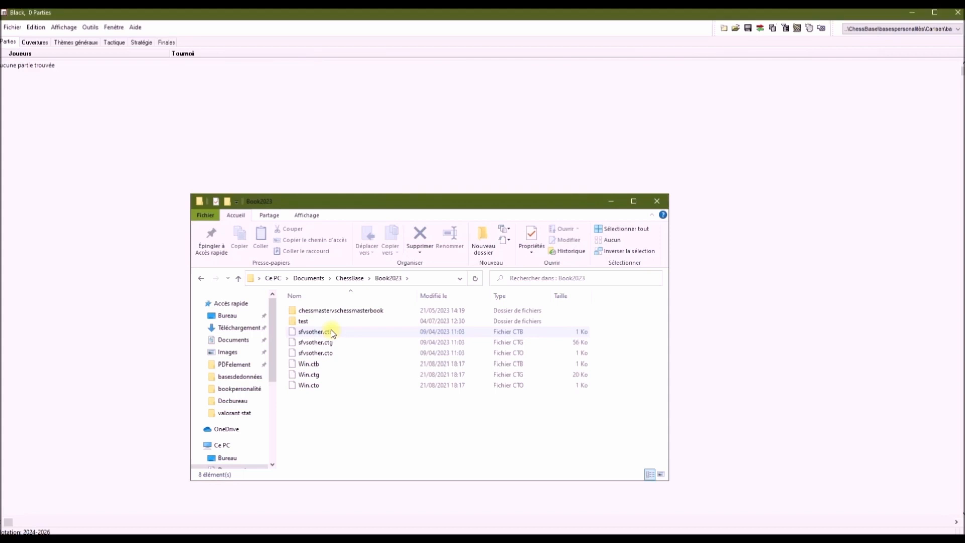
left_click(326, 323)
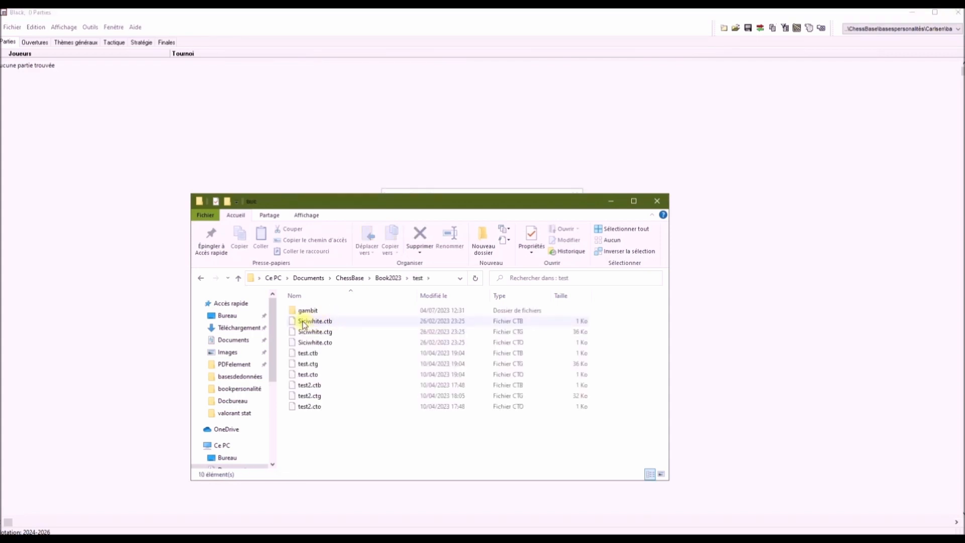
left_click_drag(281, 318, 314, 346)
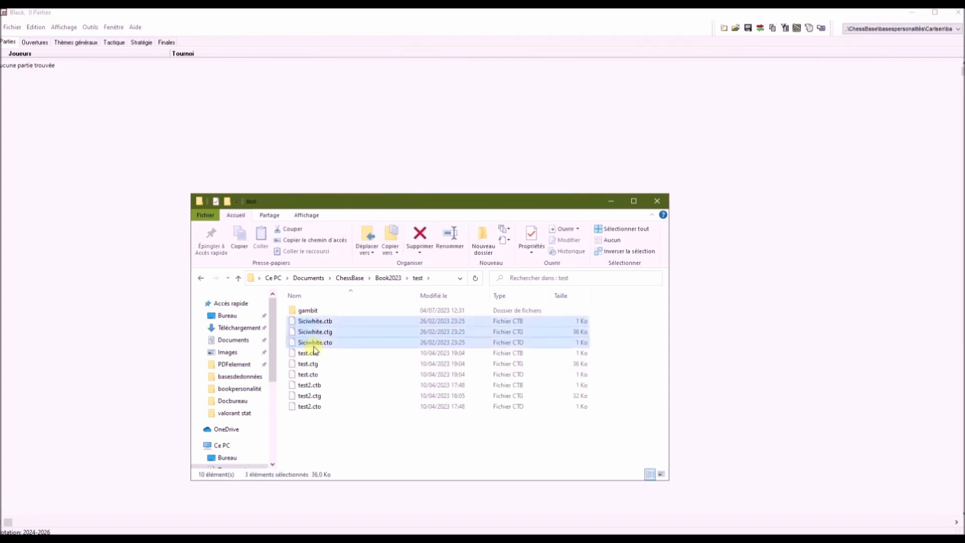
right_click(313, 346)
left_click(342, 289)
Step: Create a new folder named Carlsen inside ChessBase, Bookpersonality, bookpersonalité
left_click(200, 278)
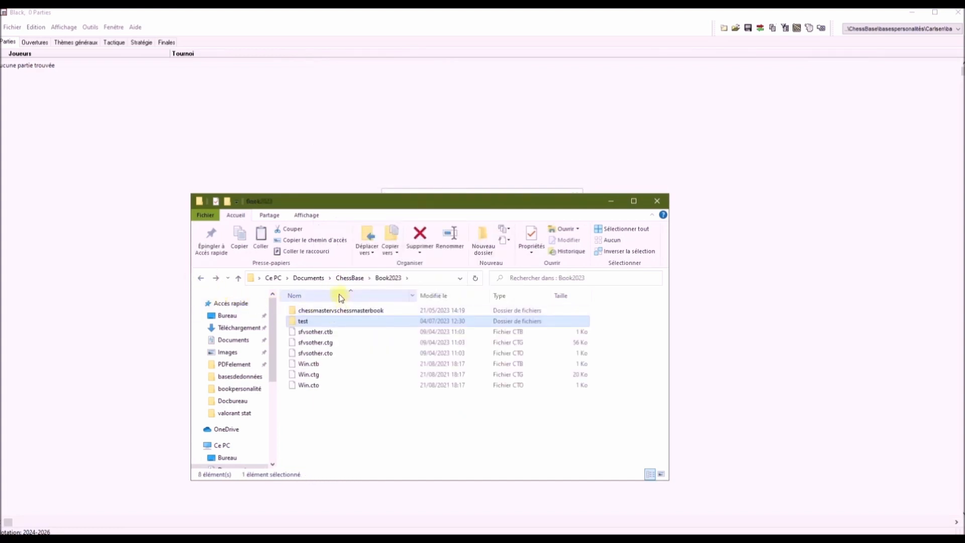
left_click(354, 278)
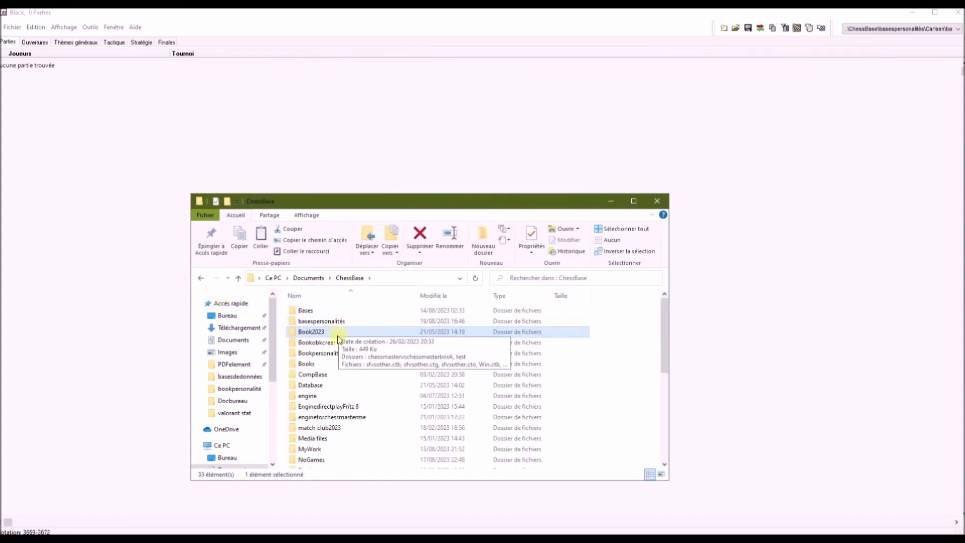
double_click(334, 354)
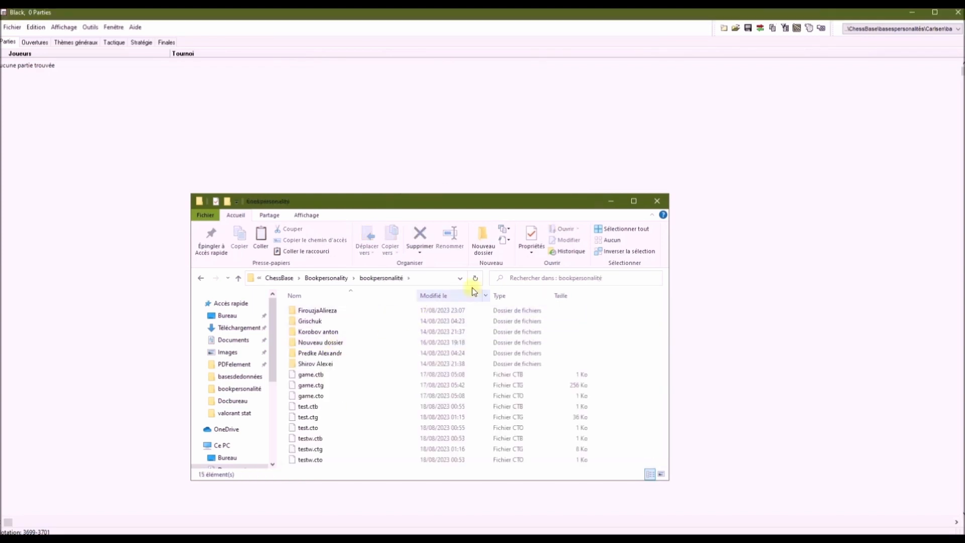
left_click(483, 239)
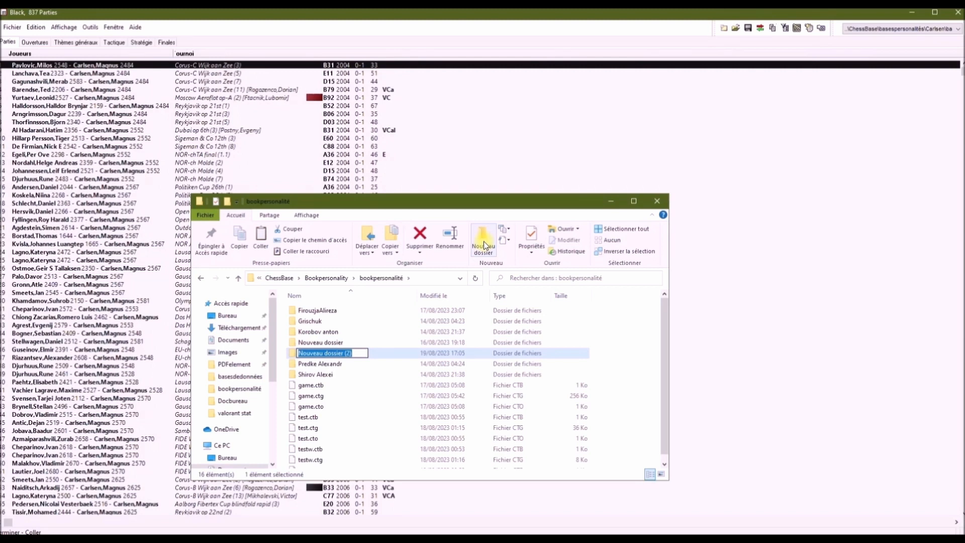
type("Carlsen")
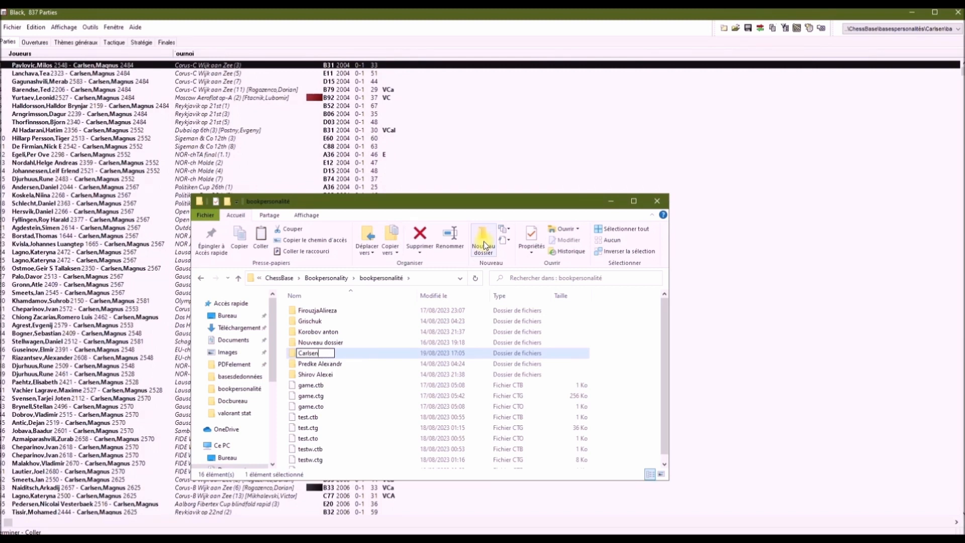
key("Return")
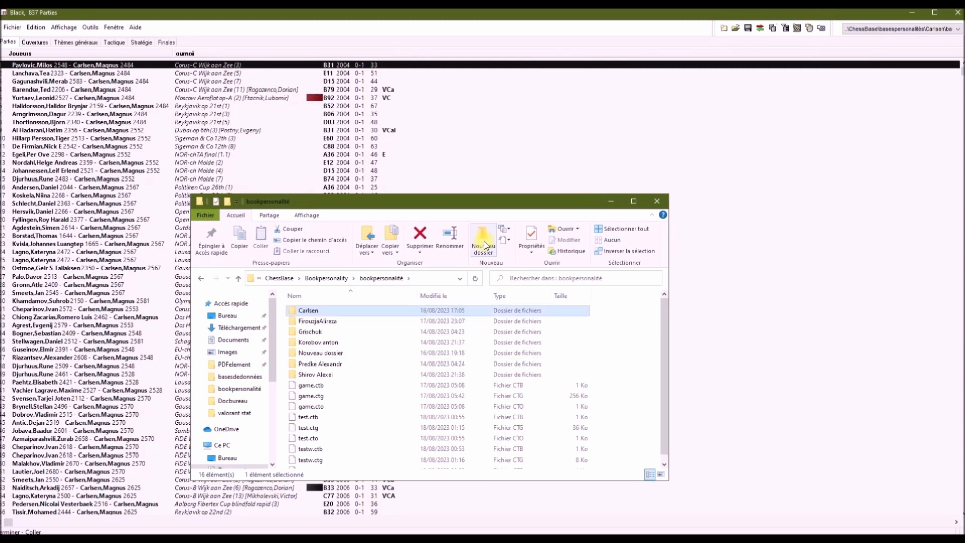
Step: Paste the three copied Siciwhite book files into the new Carlsen folder
double_click(328, 311)
right_click(328, 315)
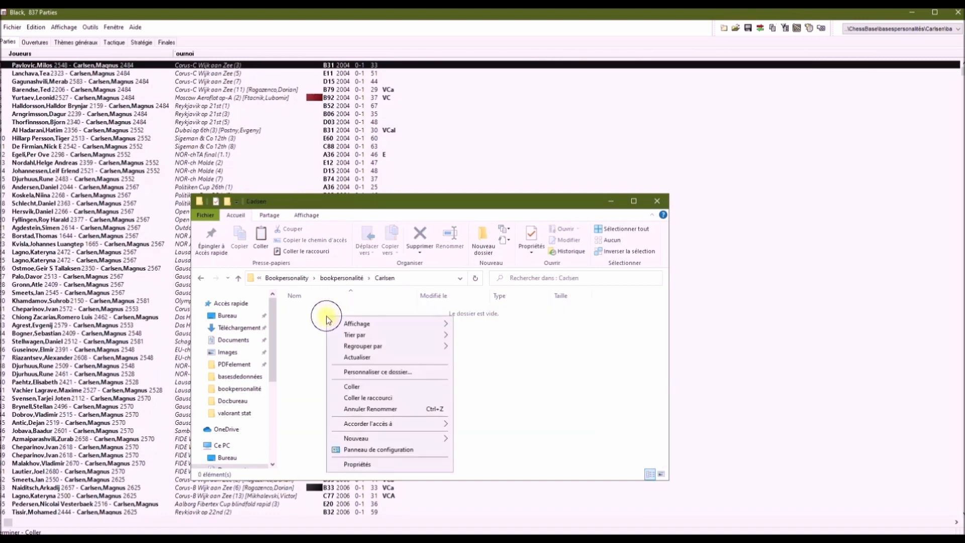
left_click(355, 388)
Step: Rename the three pasted book files to Carlsen and minimise the folder window
right_click(335, 332)
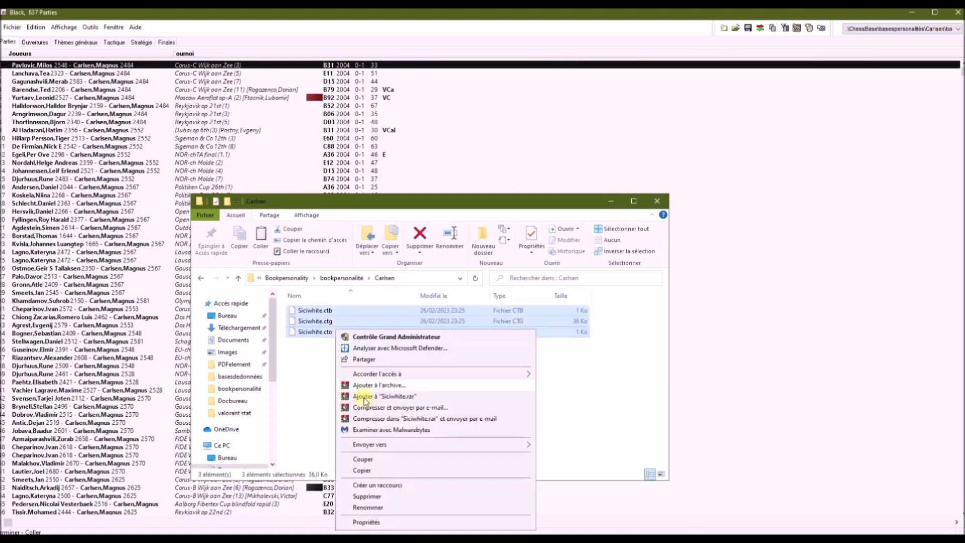
left_click(362, 507)
type("Carlsen.cto")
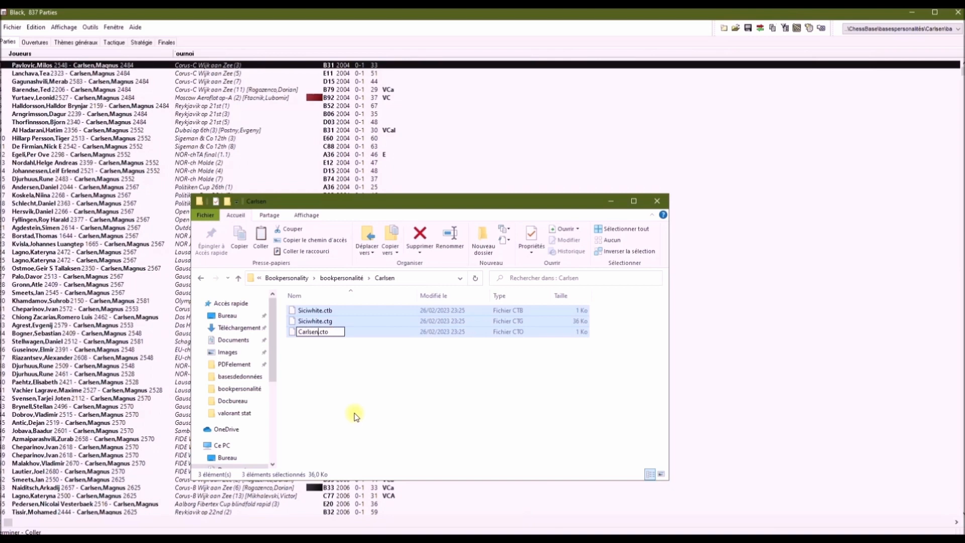
key("Return")
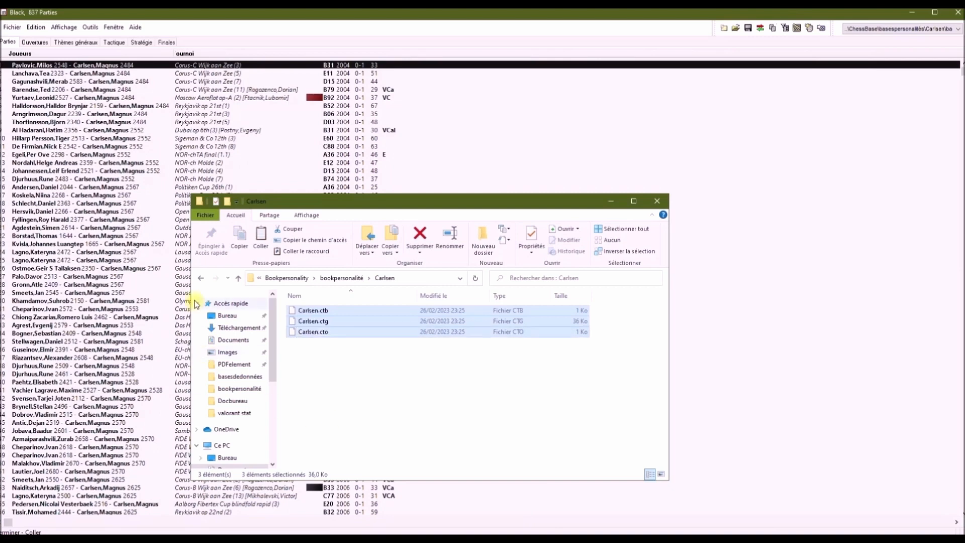
left_click(201, 278)
left_click(622, 201)
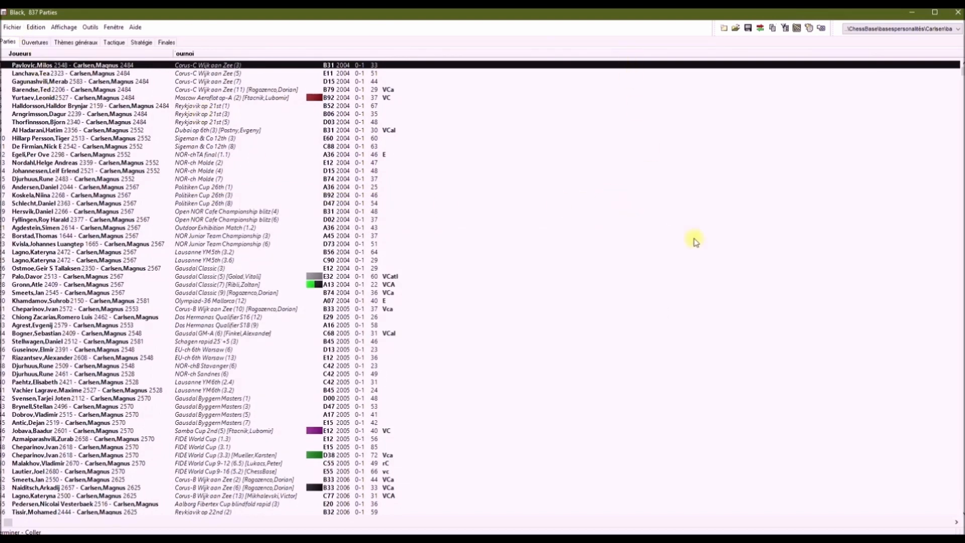
Step: Switch to the Deep Rybka 3 game window, close the loaded opening book and load Carlsen.ctg from the Carlsen folder
key("alt+Tab")
right_click(690, 254)
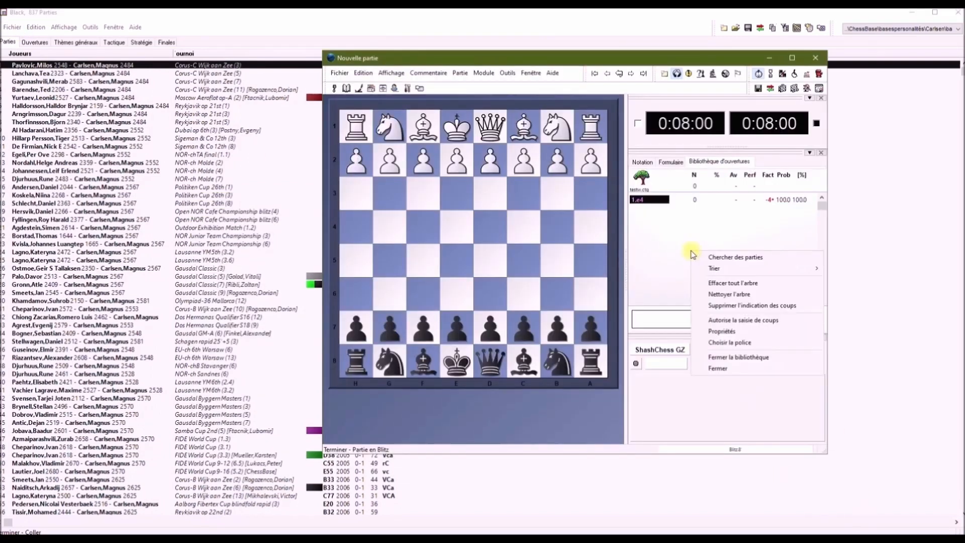
left_click(745, 358)
left_click(704, 251)
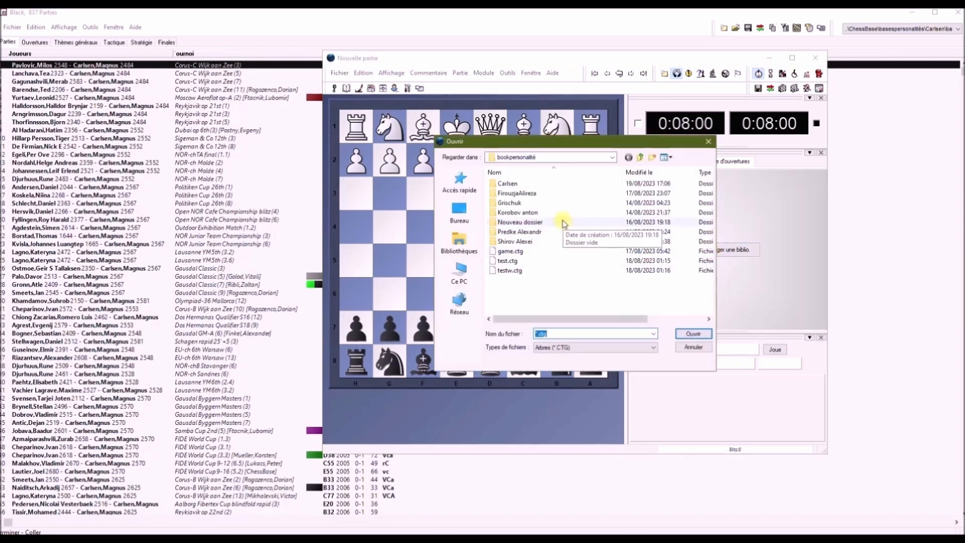
double_click(548, 183)
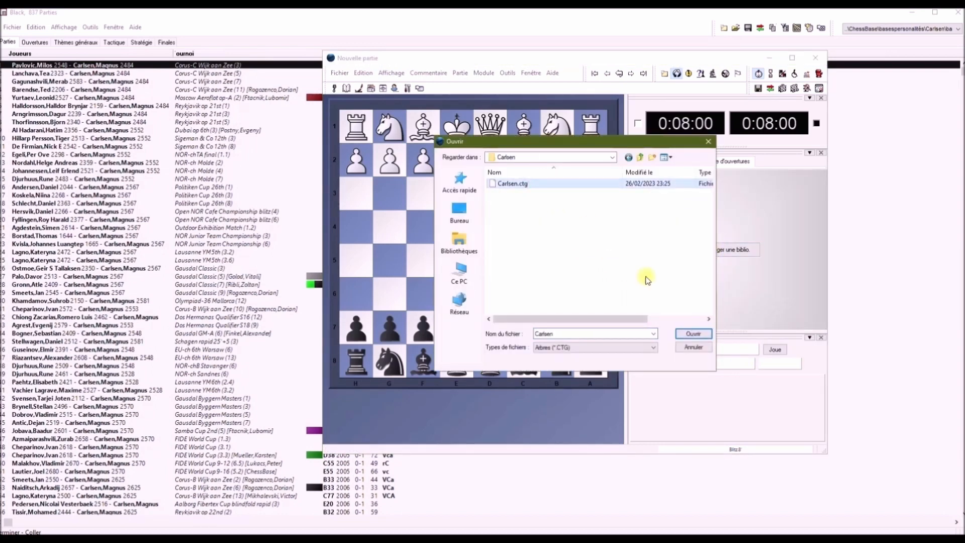
left_click(692, 334)
Step: Erase the entire opening tree of the Carlsen.ctg book and confirm the deletion
right_click(671, 265)
left_click(703, 296)
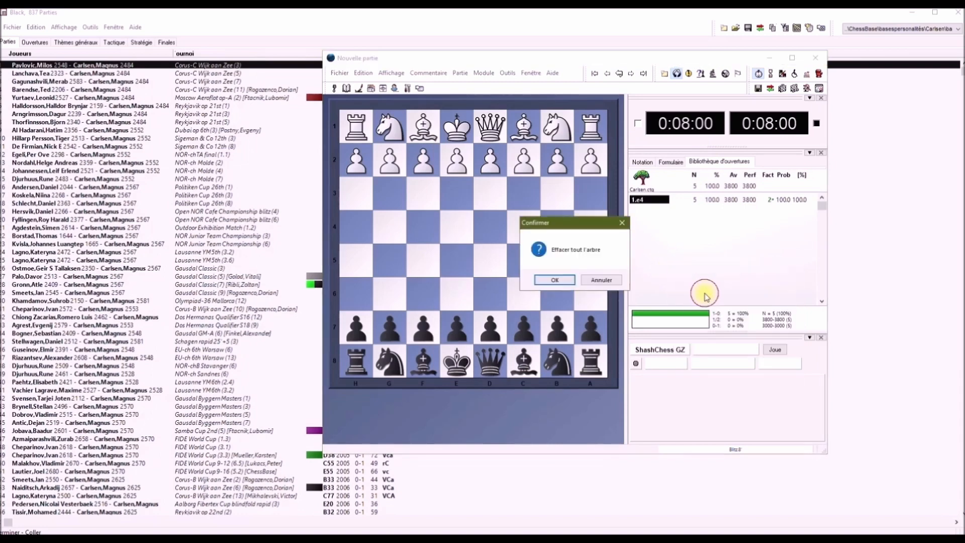
left_click(555, 280)
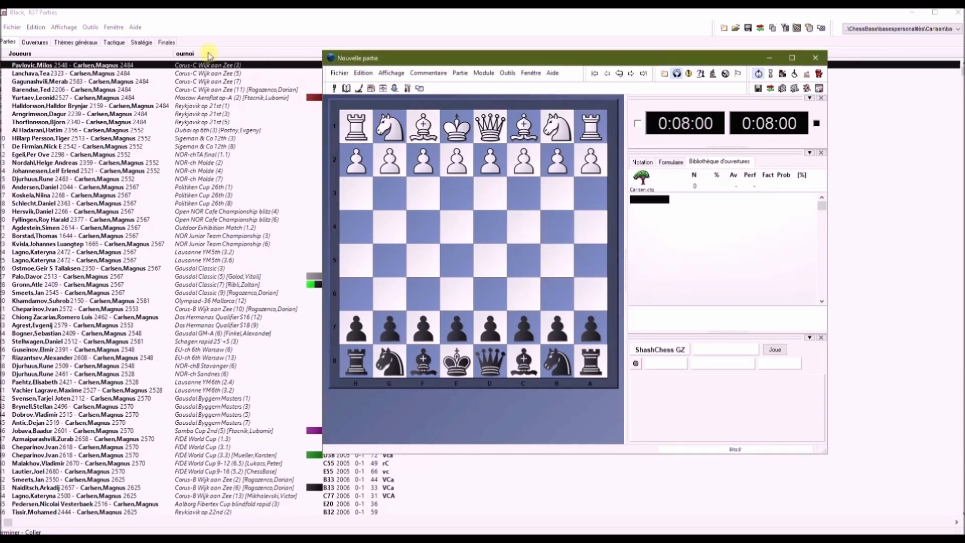
Step: Import the games of the white database into the emptied Carlsen.ctg opening book
left_click(936, 14)
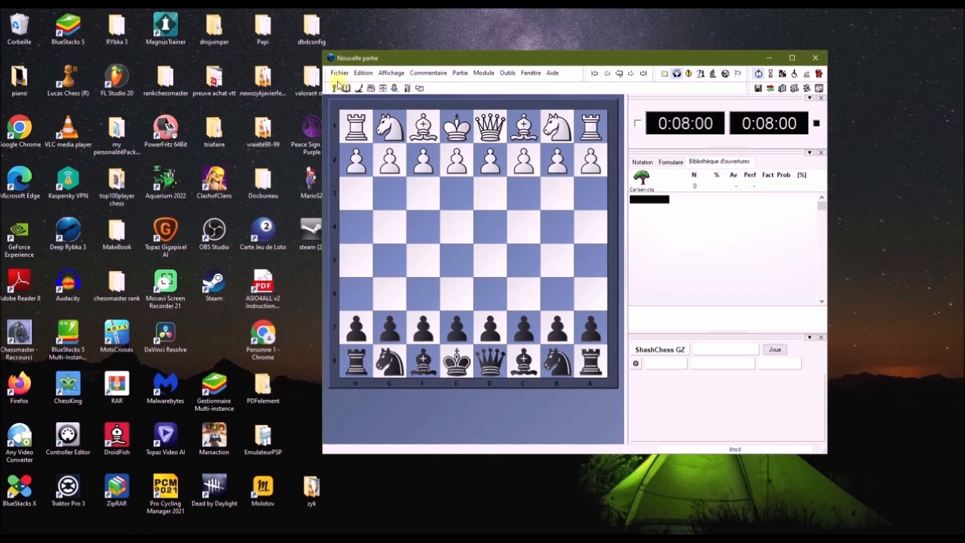
left_click(363, 73)
mouse_move(394, 161)
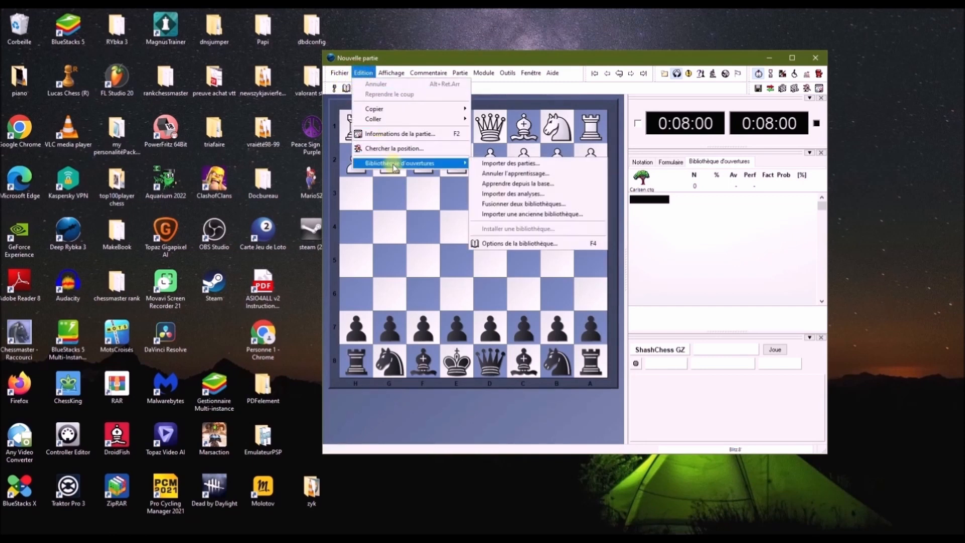
left_click(491, 155)
left_click(504, 203)
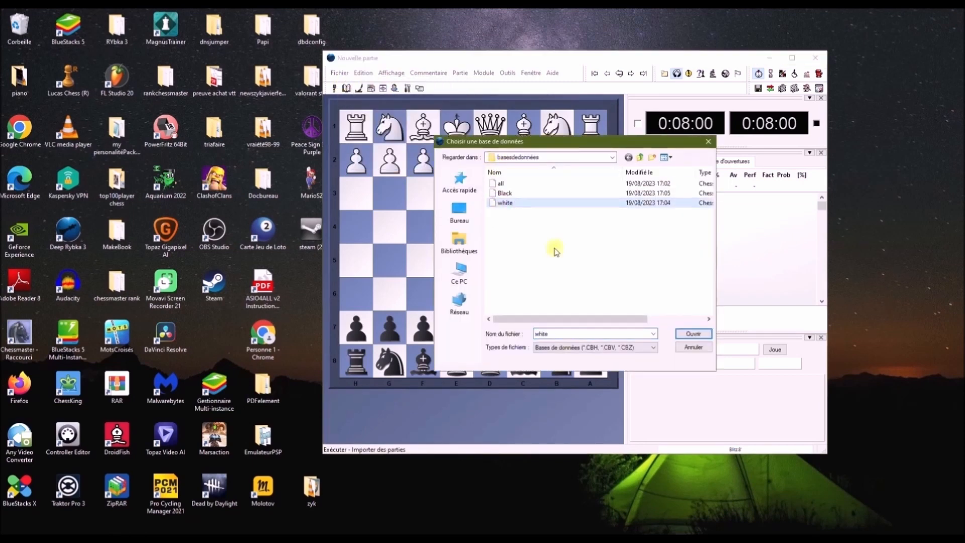
left_click(693, 334)
left_click(523, 306)
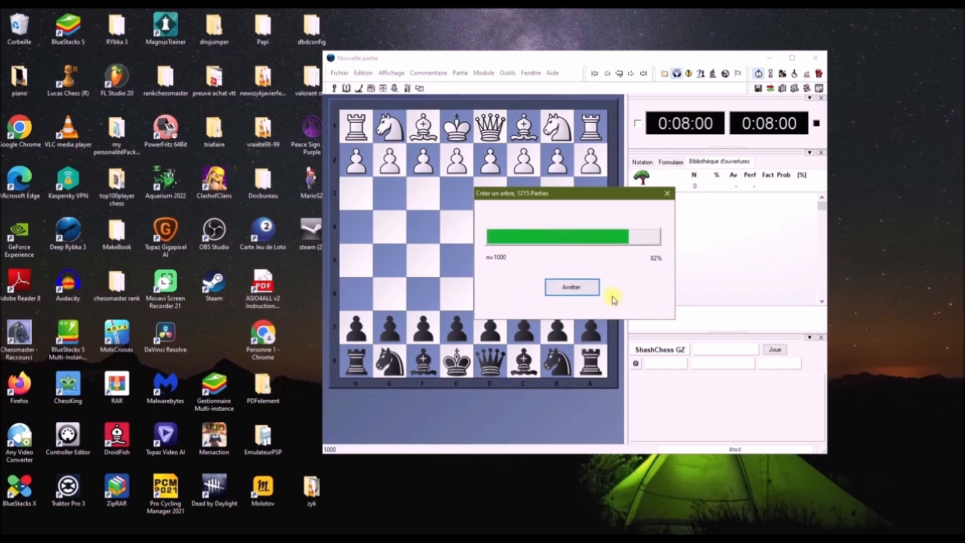
left_click(604, 282)
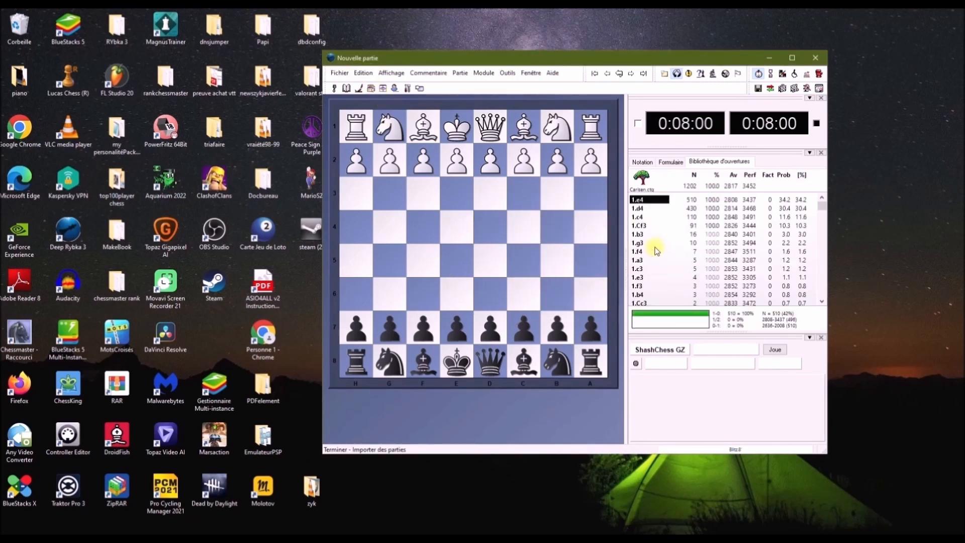
Step: Examine the statistics of White's first moves in the Carlsen.ctg book, from 1.e4 down to 1.f4
key("Down")
key("Down")
key("Down")
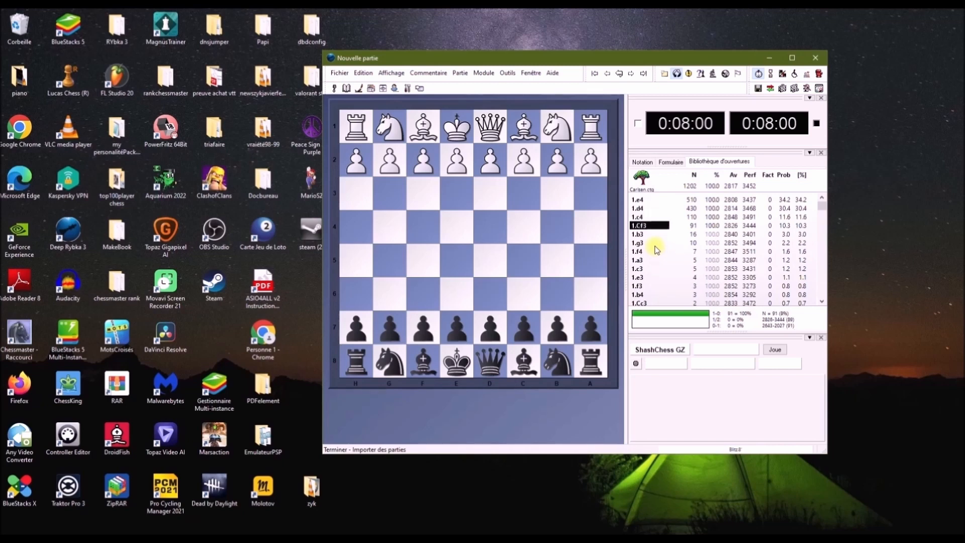
key("Down")
key("Down")
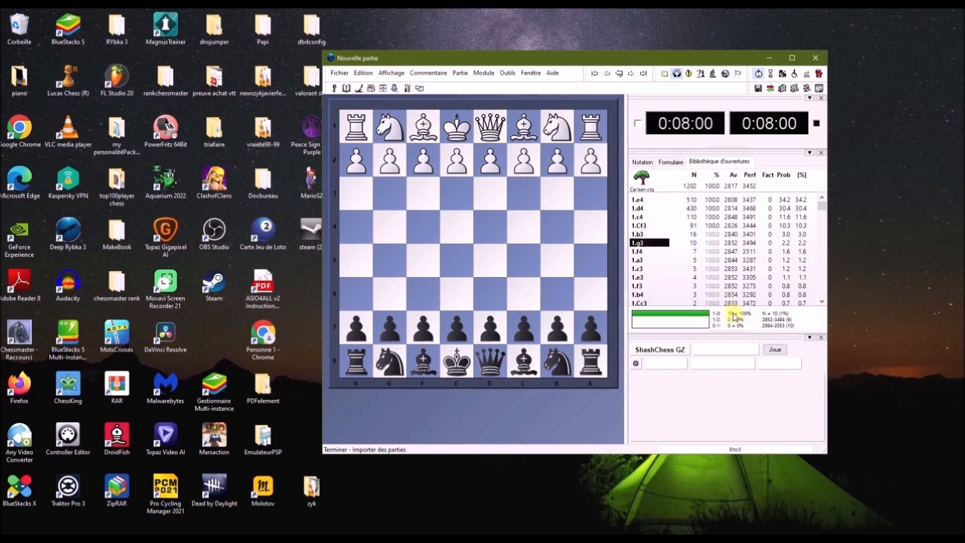
left_click(667, 252)
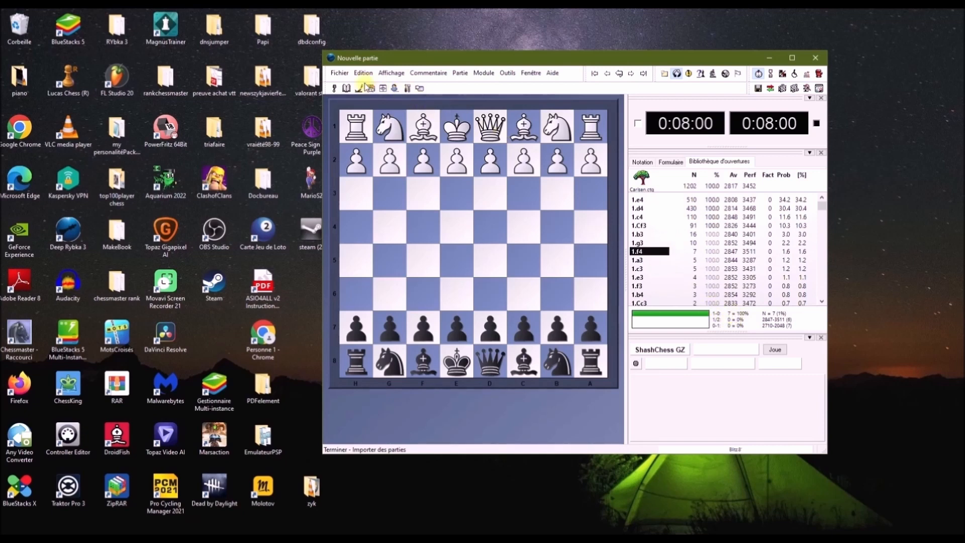
Step: Import the games of the Black database into the Carlsen.ctg opening book
left_click(340, 76)
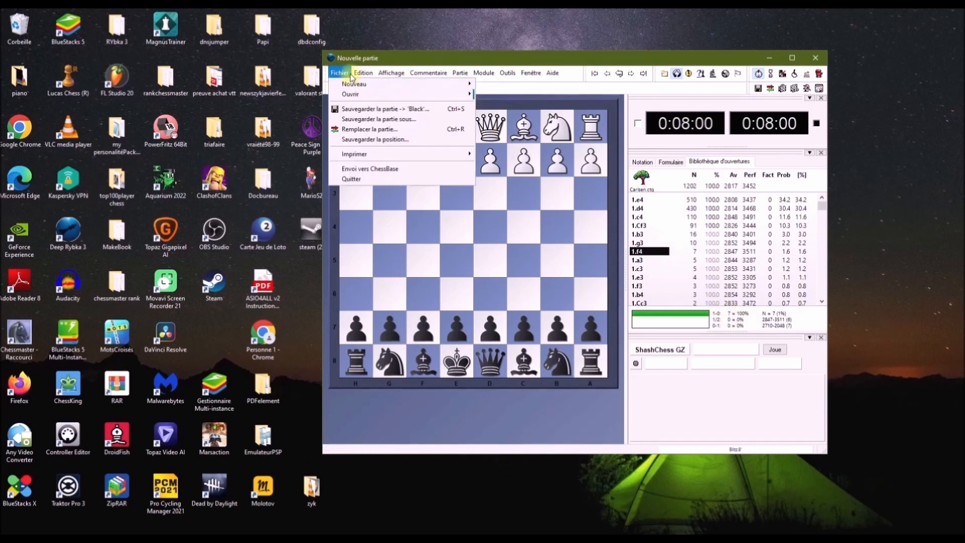
mouse_move(370, 77)
mouse_move(392, 163)
left_click(503, 166)
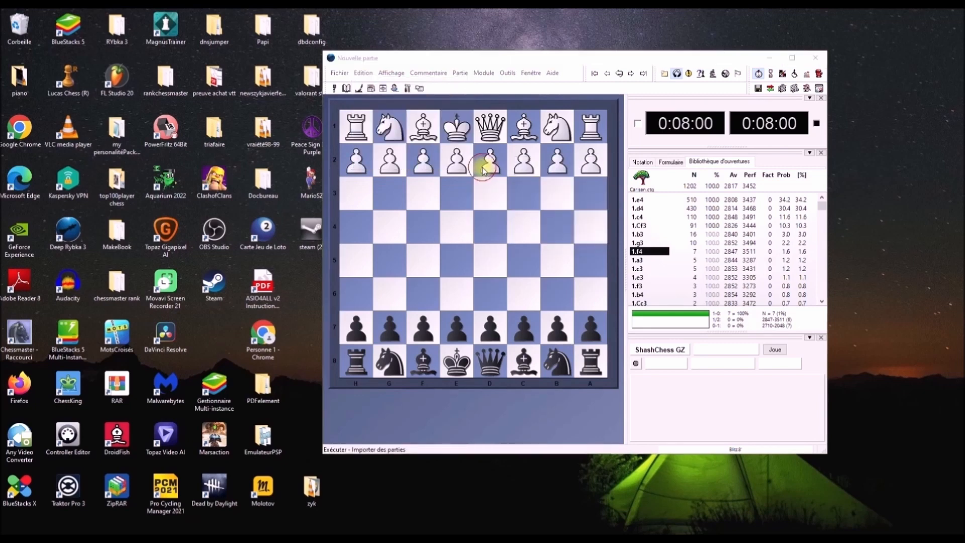
left_click(505, 193)
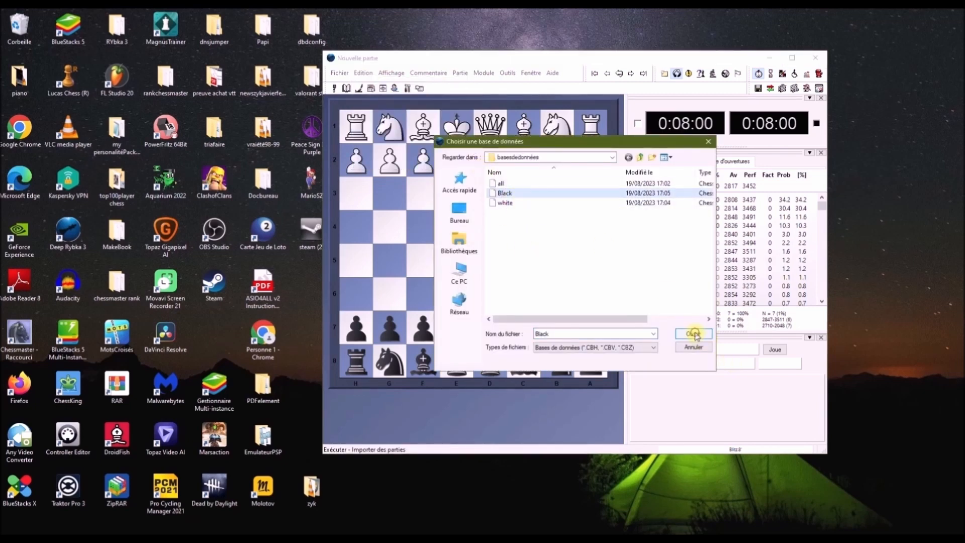
left_click(694, 333)
left_click(507, 305)
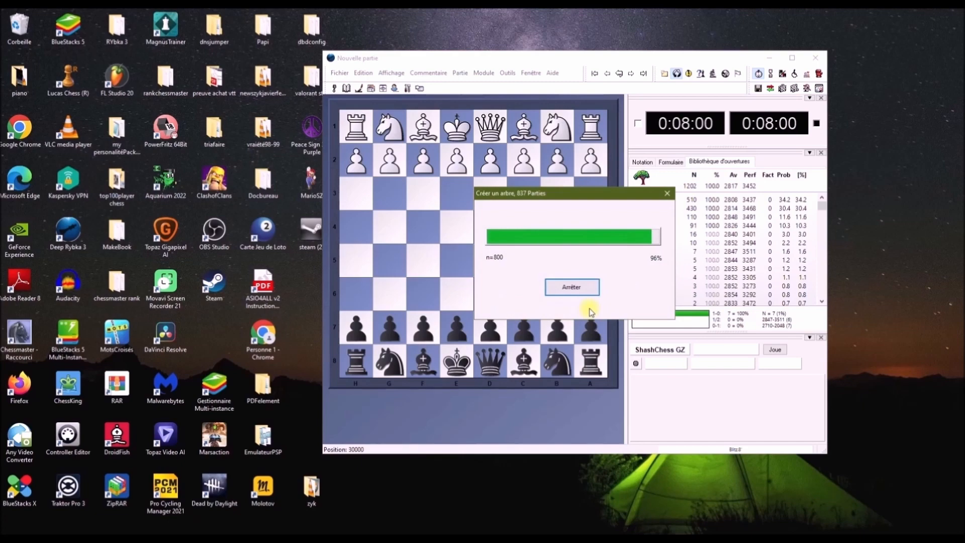
left_click(602, 280)
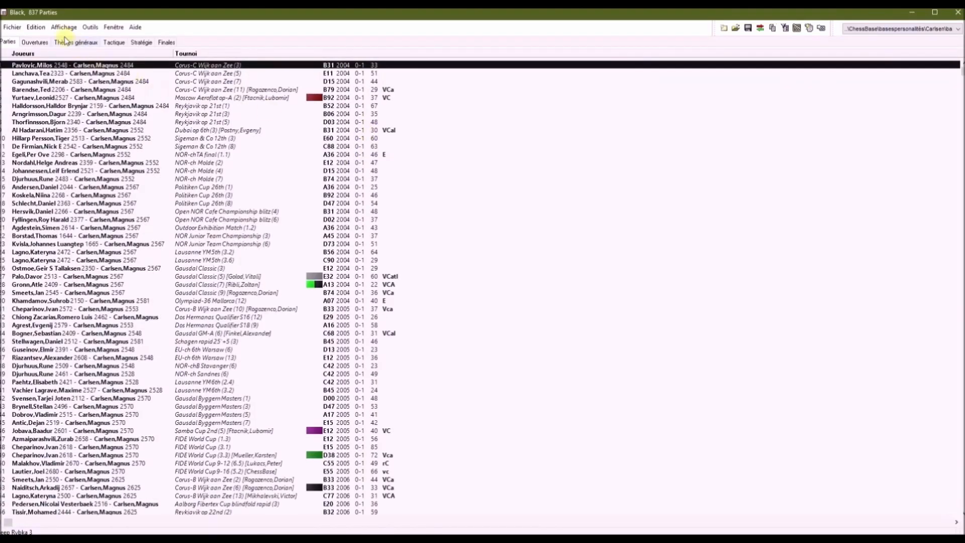
Step: Open the white database in the games list and load its first game onto the board
left_click(11, 27)
mouse_move(35, 49)
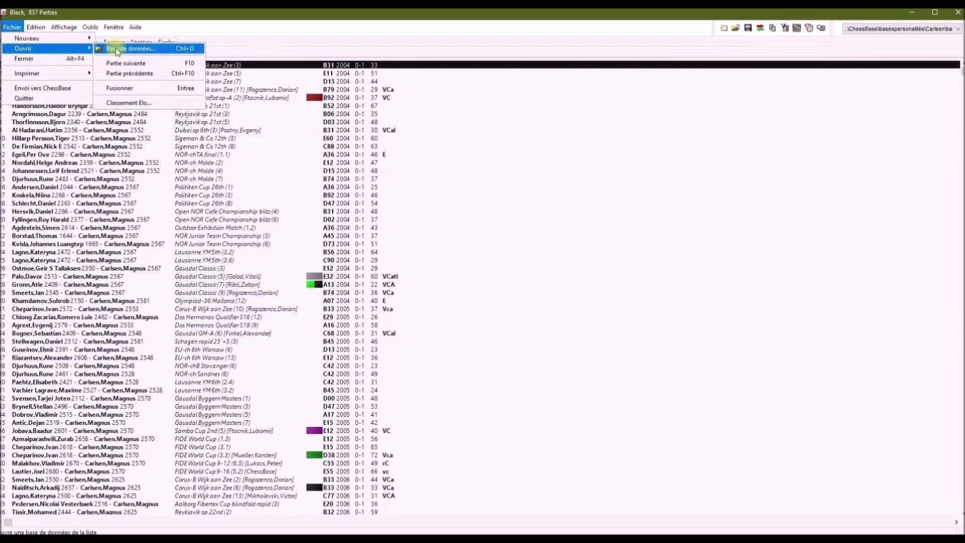
left_click(120, 47)
left_click(412, 222)
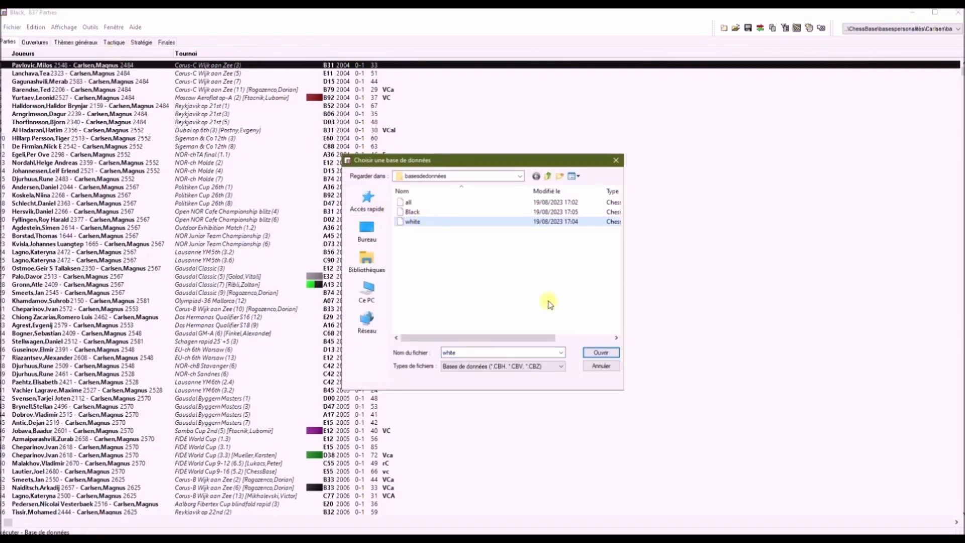
left_click(601, 352)
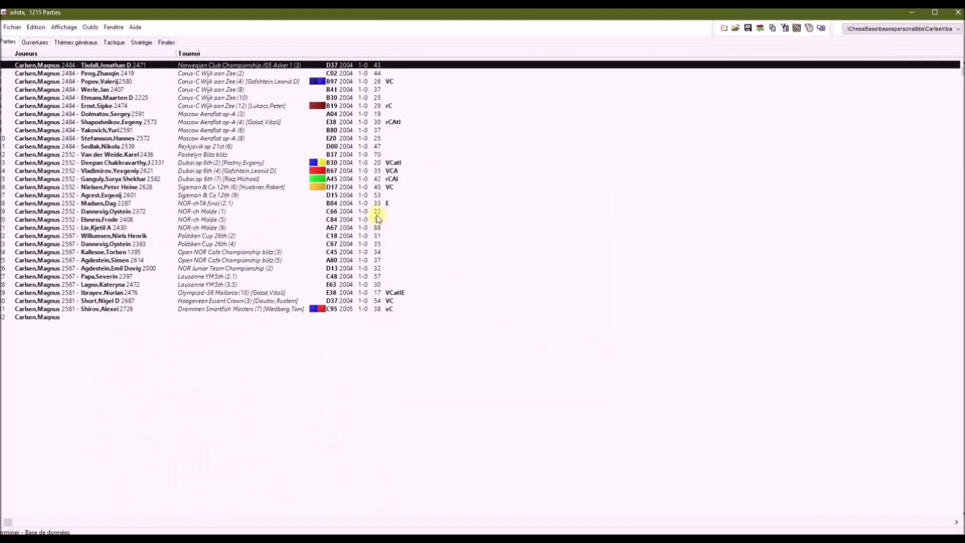
double_click(348, 64)
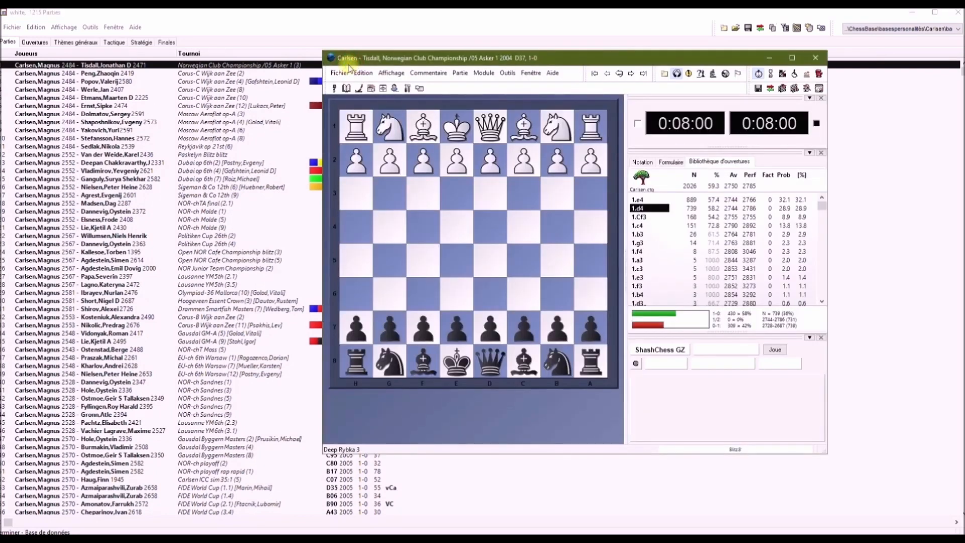
Step: Place the game window beside Chessmaster's opening book editor and flip its board so White is nearest
left_click(908, 13)
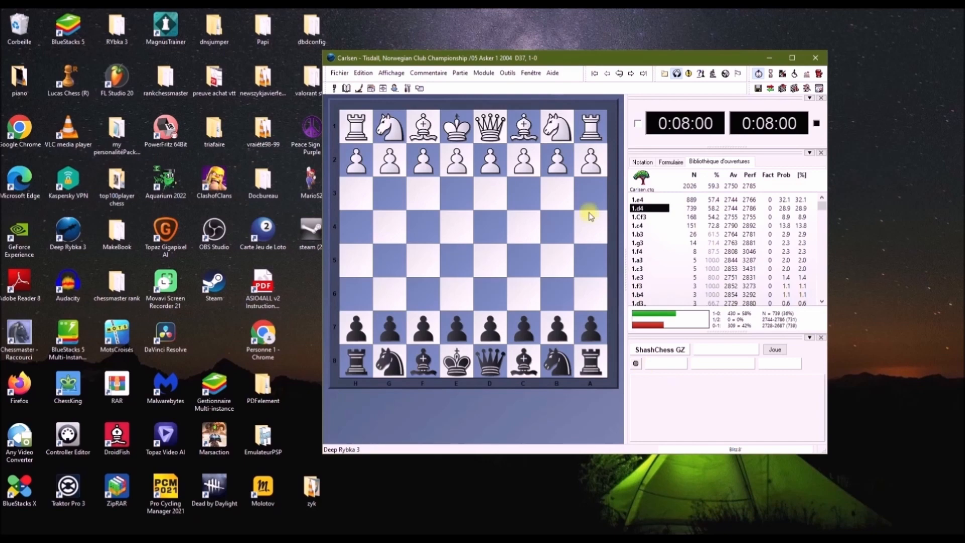
left_click_drag(538, 63, 269, 46)
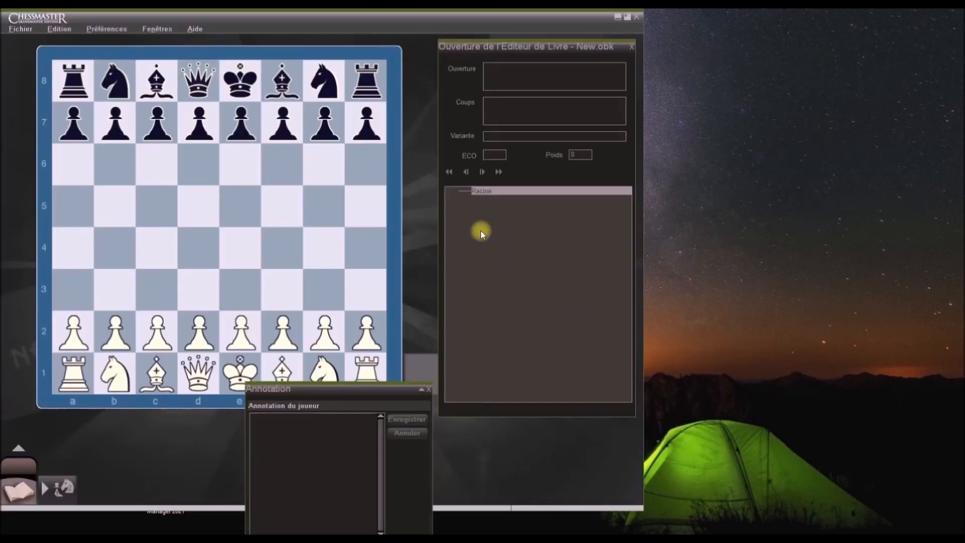
left_click(690, 538)
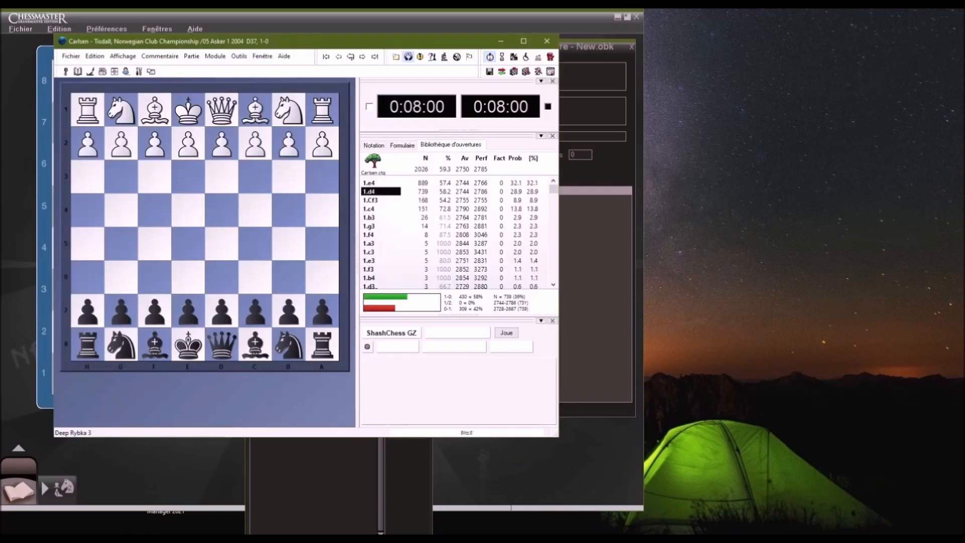
left_click_drag(322, 46, 778, 86)
left_click(863, 96)
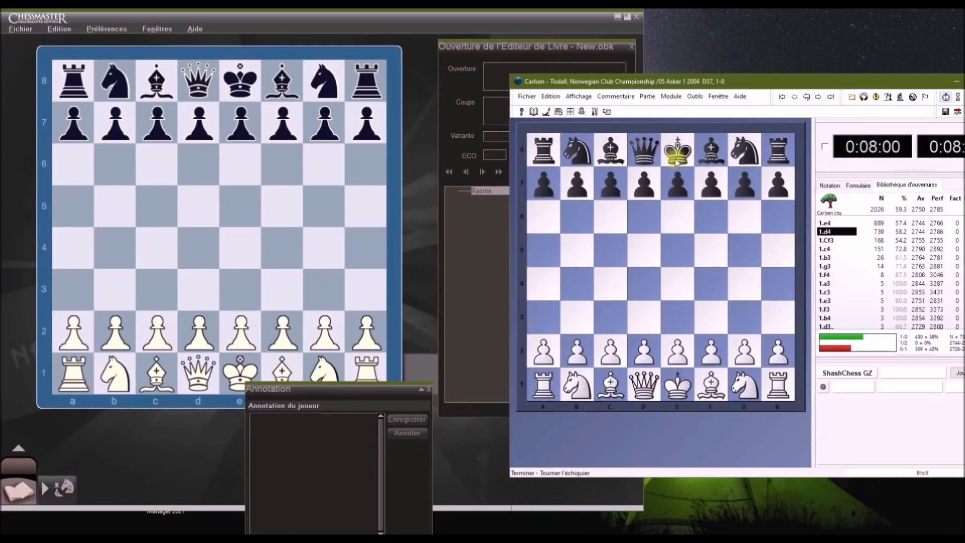
Step: Replay the game's first move, 1.d4, and add it to New.obk in Chessmaster's opening book editor with weight 100
left_click(818, 97)
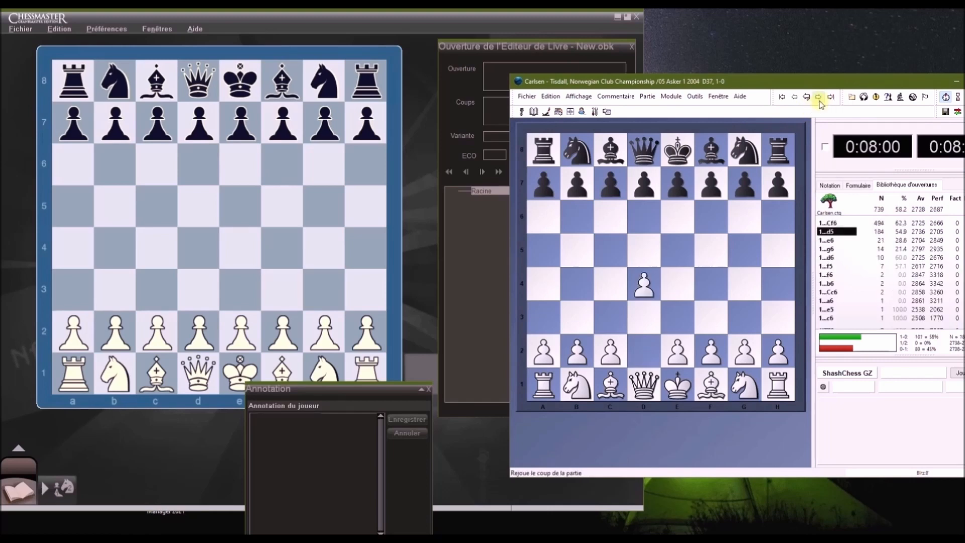
left_click_drag(205, 327, 201, 247)
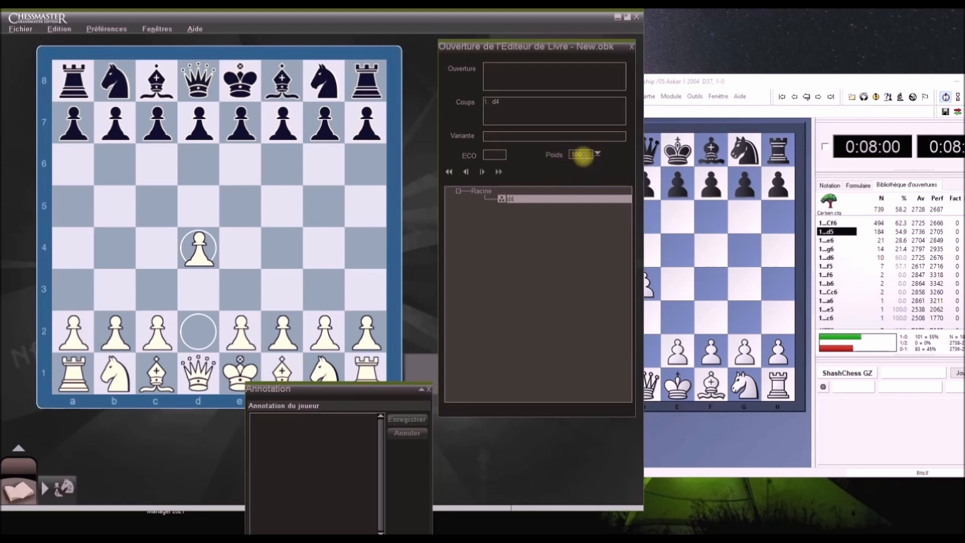
left_click(597, 153)
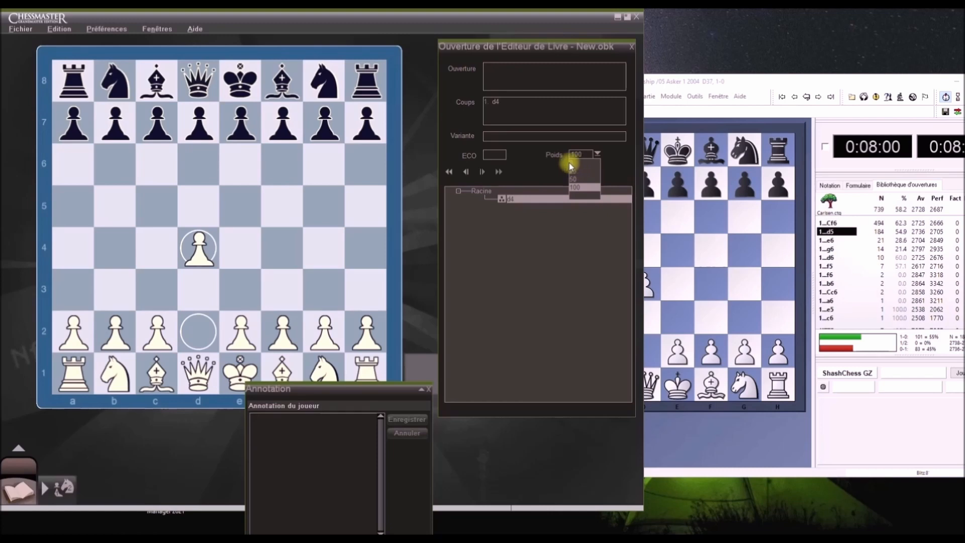
left_click(545, 159)
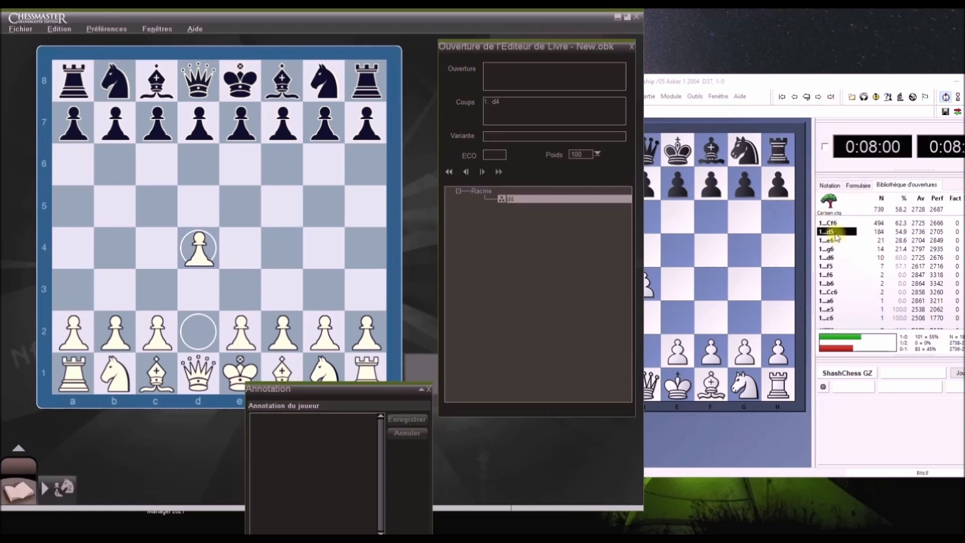
Step: Replay the game's reply 1...d5 and add it to New.obk with weight 100
left_click(812, 100)
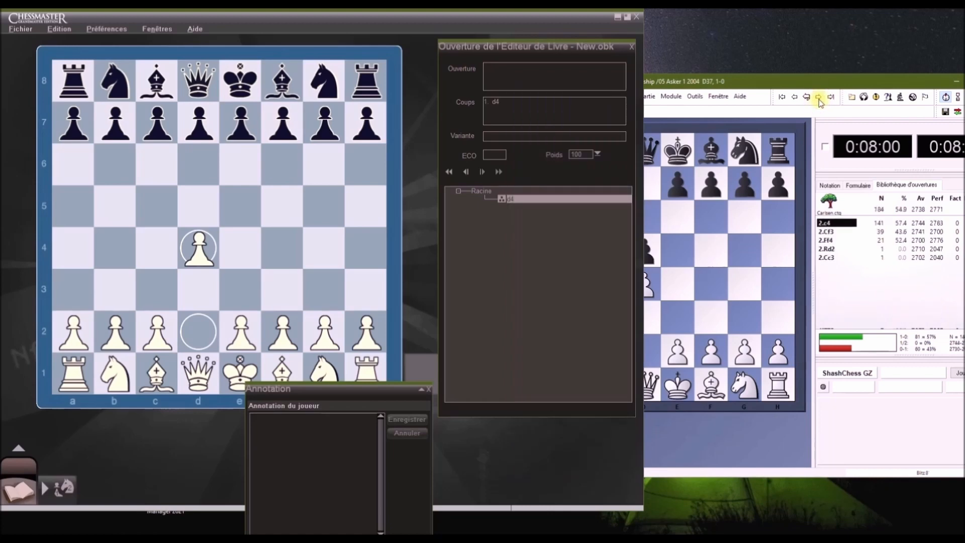
left_click_drag(198, 127, 199, 206)
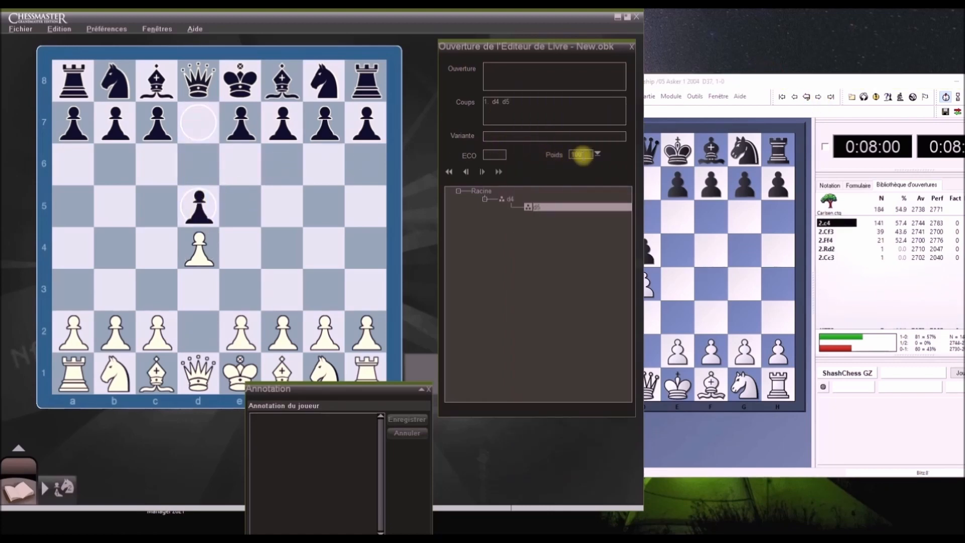
left_click(597, 154)
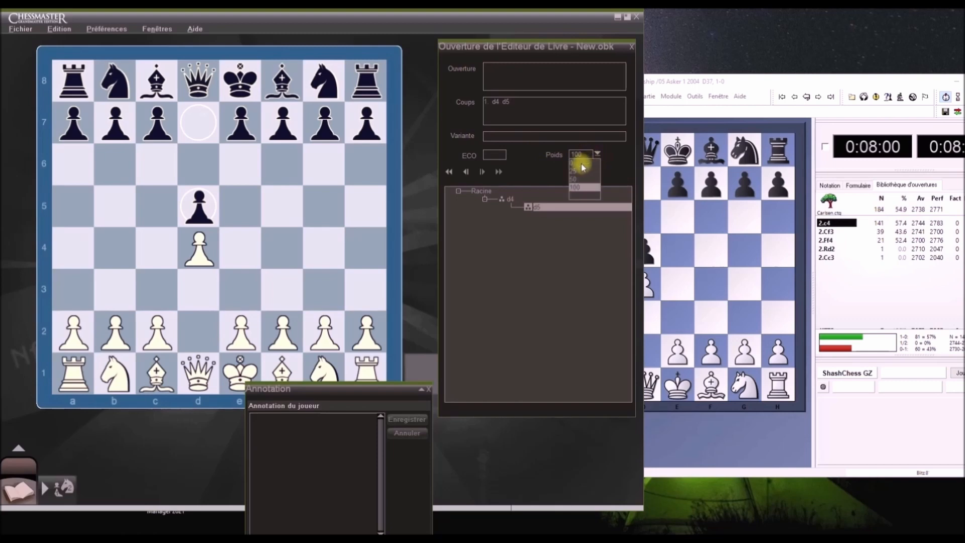
left_click(522, 162)
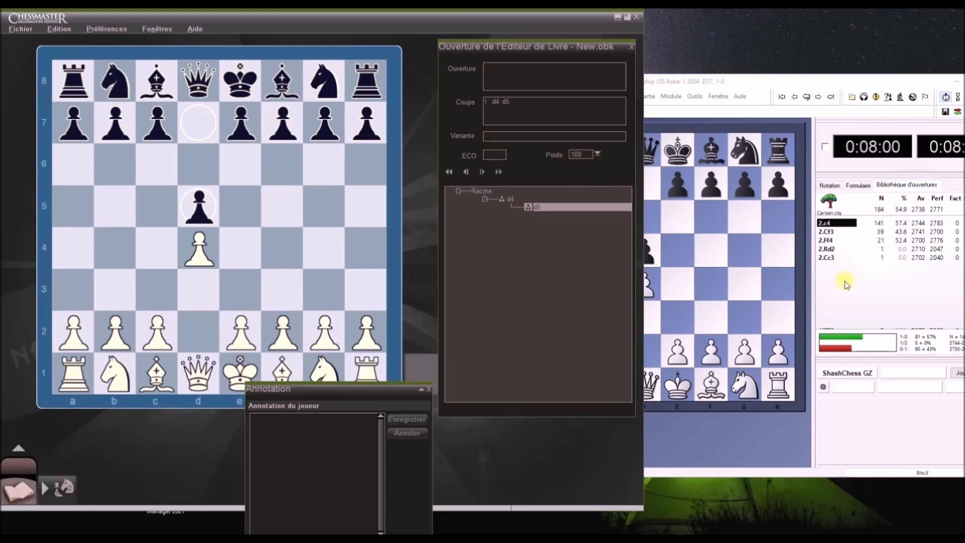
Step: Replay moves 2.c4 e6 and 3.Cc3 Cf6 of the game and enter them in the opening book line
left_click(767, 83)
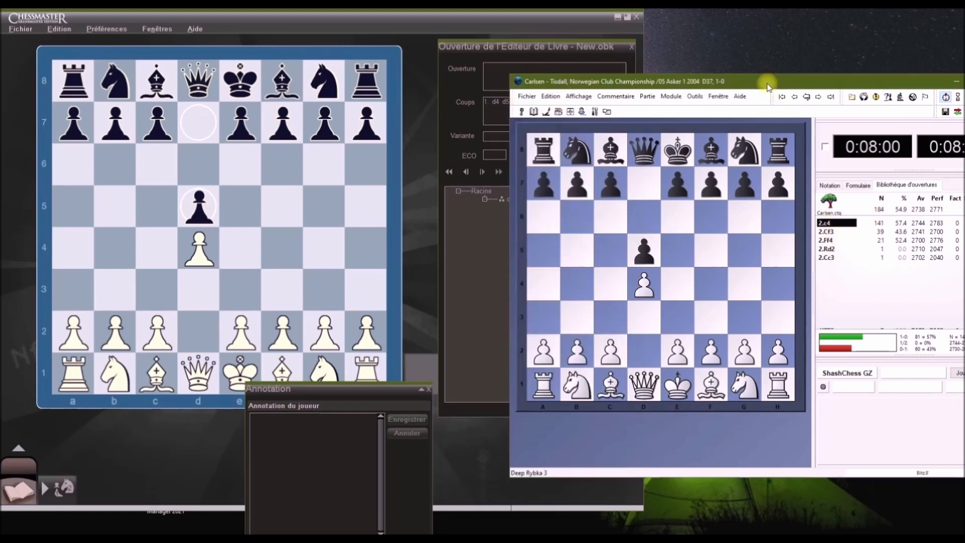
left_click(815, 98)
left_click_drag(157, 332, 169, 246)
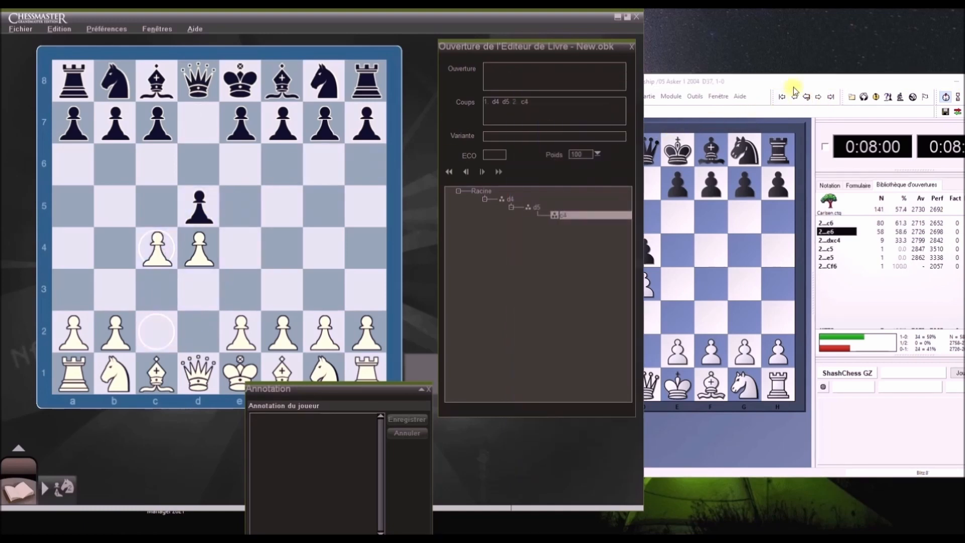
left_click(818, 99)
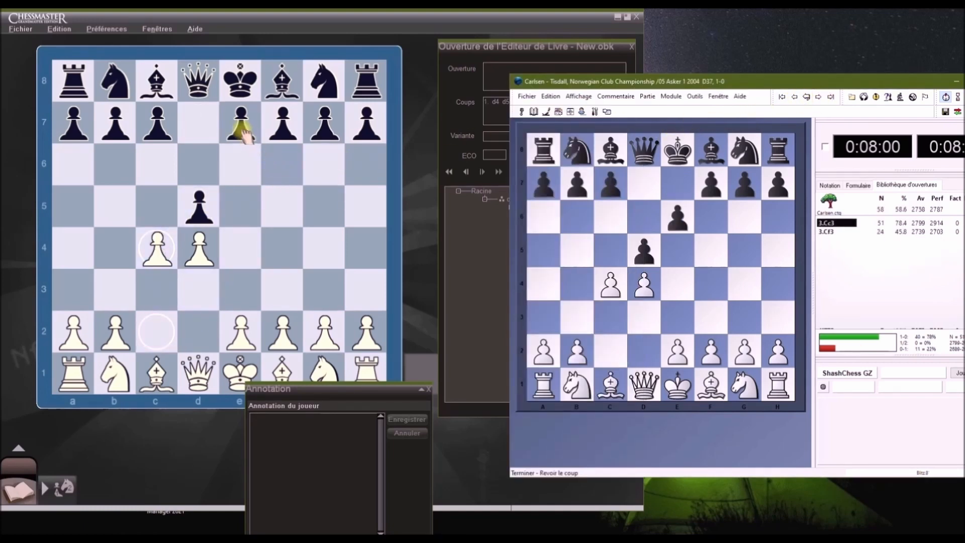
left_click_drag(241, 123, 240, 175)
left_click(818, 99)
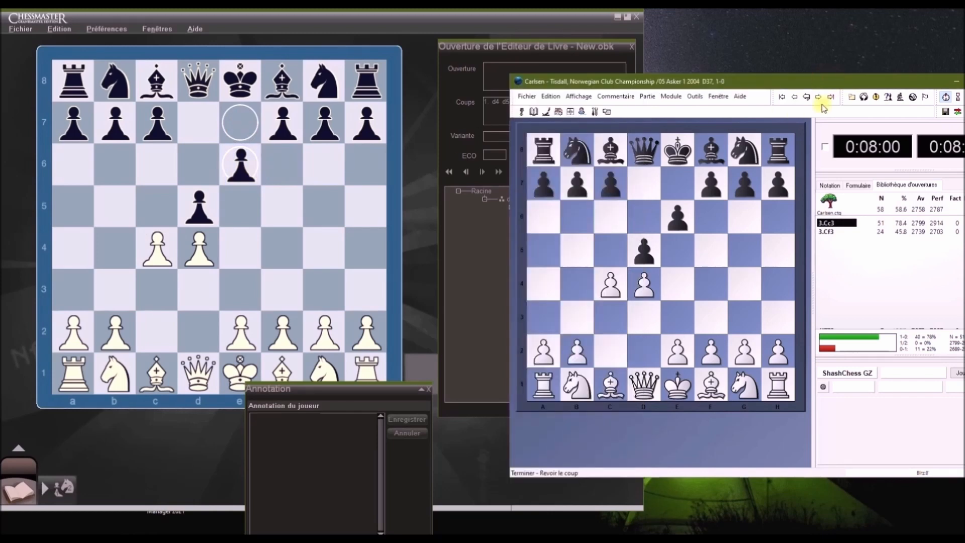
left_click(817, 99)
left_click(818, 99)
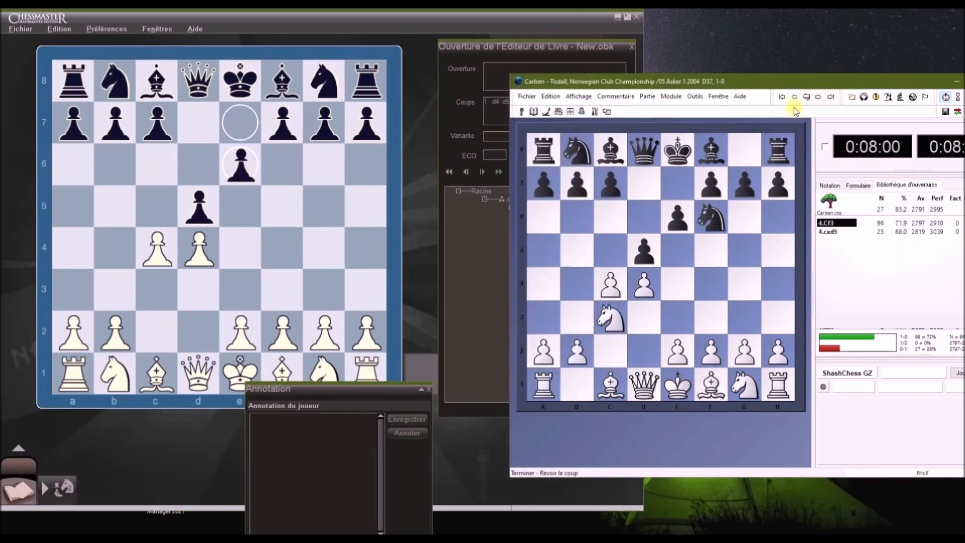
left_click_drag(115, 374, 157, 291)
left_click_drag(326, 82, 282, 165)
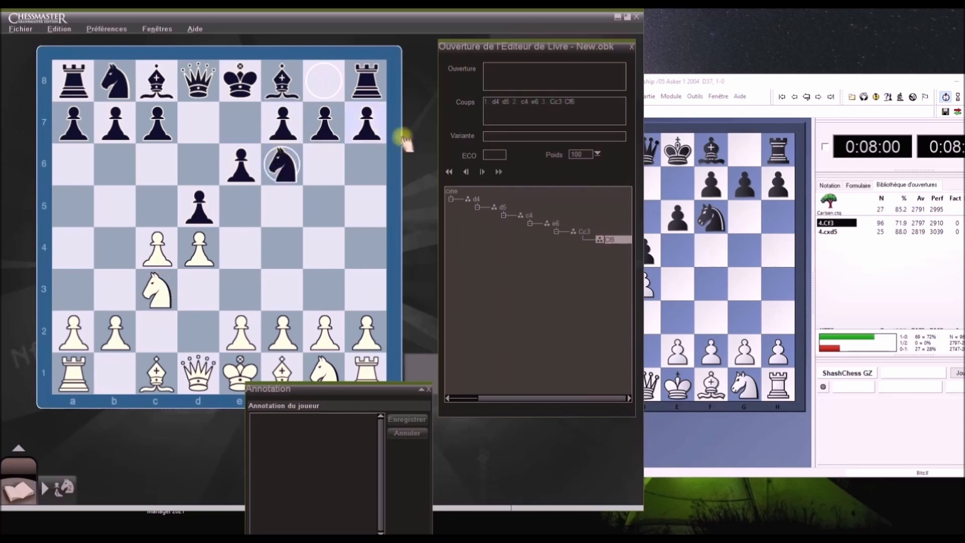
Step: Continue the opening book line with the game's moves 4.Cf3 Fe7 and 5.Ff4 O-O
left_click(818, 99)
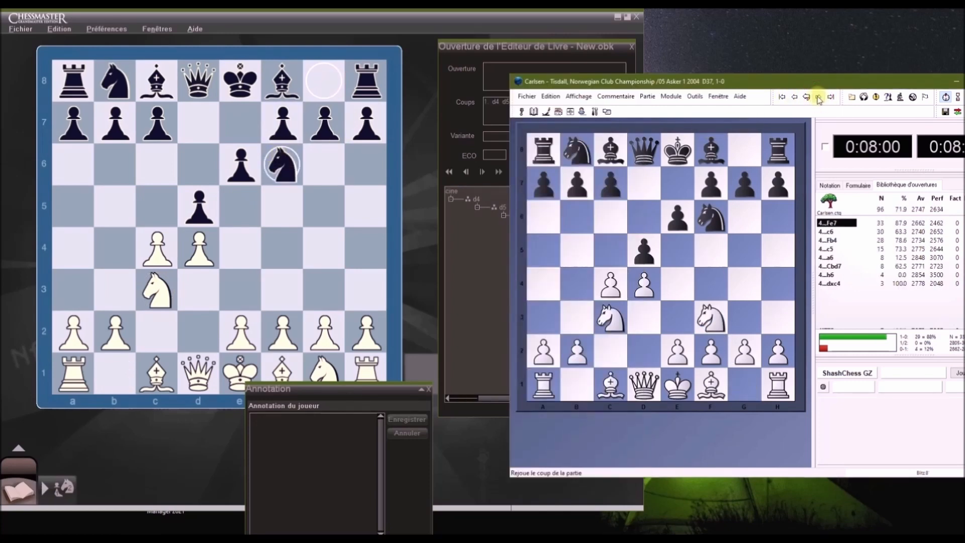
left_click(818, 99)
left_click_drag(317, 374, 282, 291)
left_click_drag(282, 80, 241, 123)
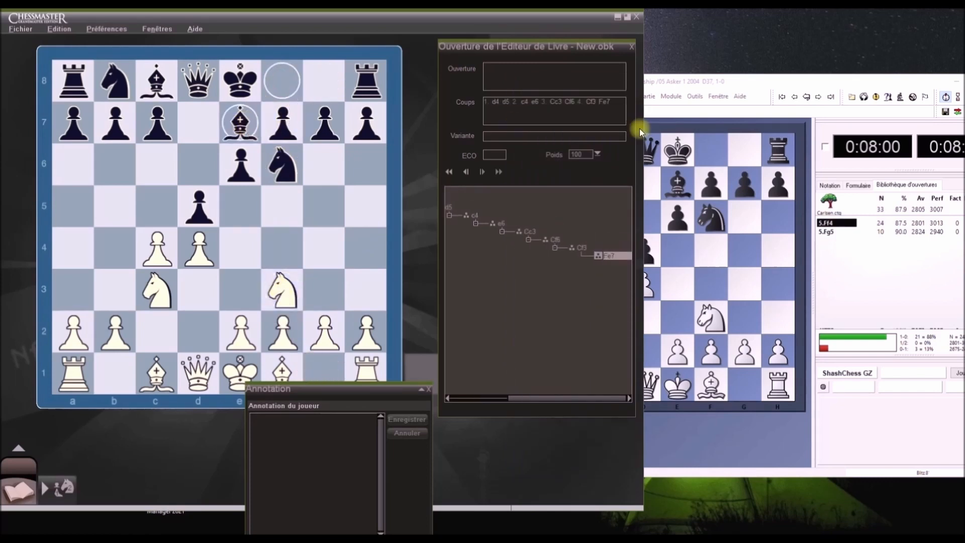
left_click(819, 99)
left_click(820, 99)
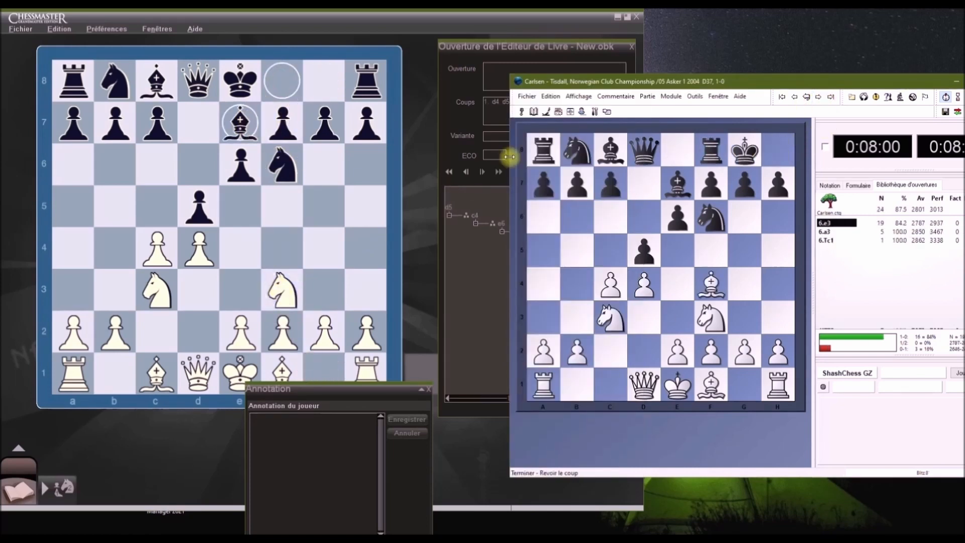
left_click_drag(156, 374, 281, 248)
left_click_drag(239, 81, 324, 81)
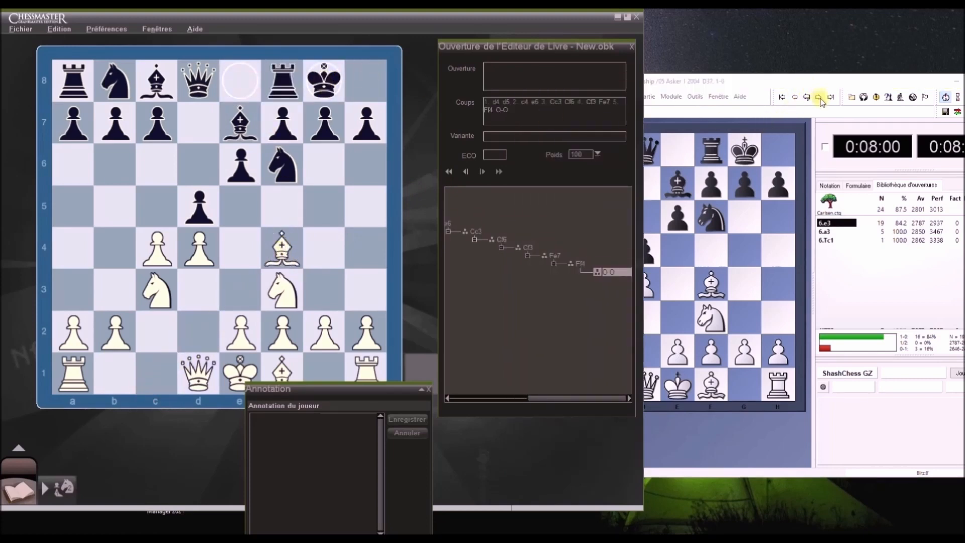
Step: Replay the game's sixth move pair and add 6.e3 c5 to the opening book line
left_click(819, 99)
left_click(819, 100)
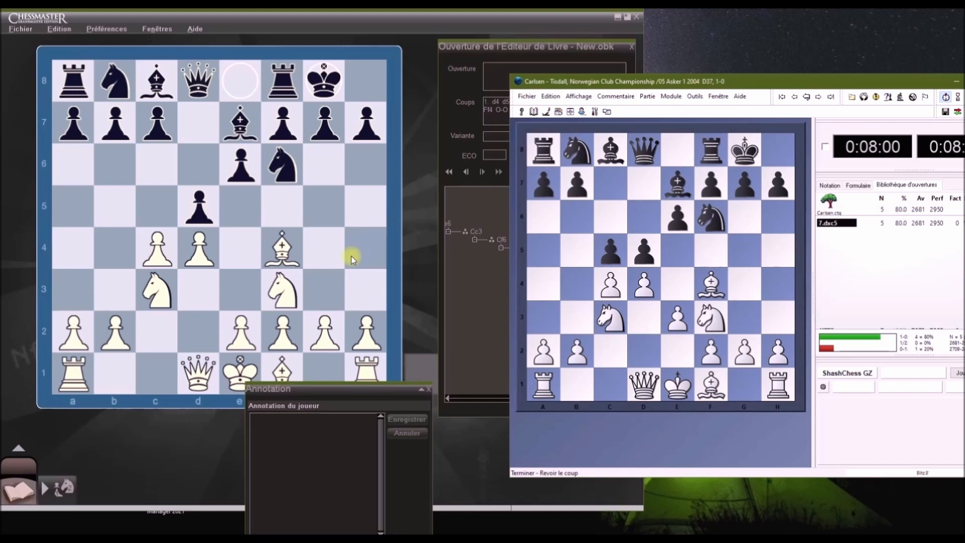
left_click_drag(248, 327, 242, 290)
left_click_drag(162, 122, 157, 206)
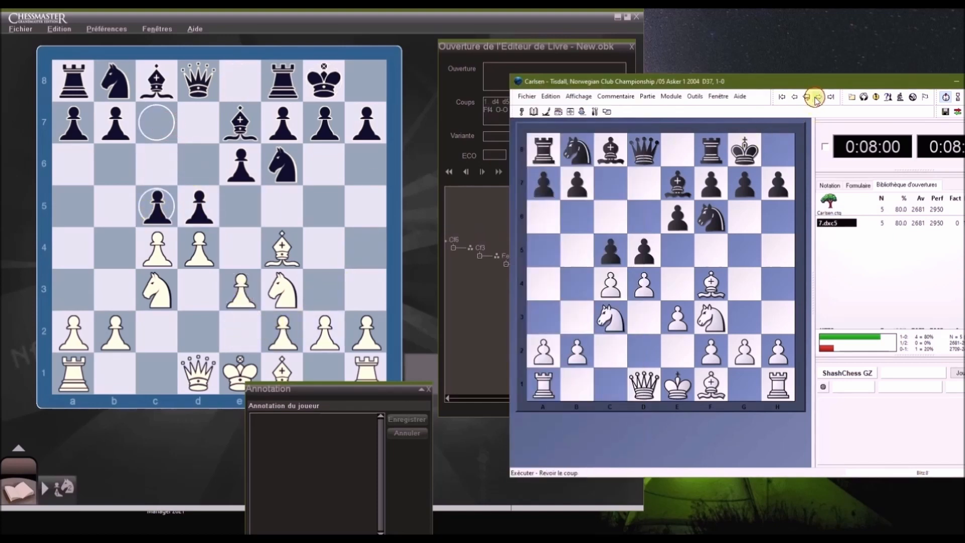
Step: Check the Carlsen book's replies after 7.dxc5 and add 7.dxc5 Fxc5 to New.obk
left_click(817, 99)
left_click(818, 99)
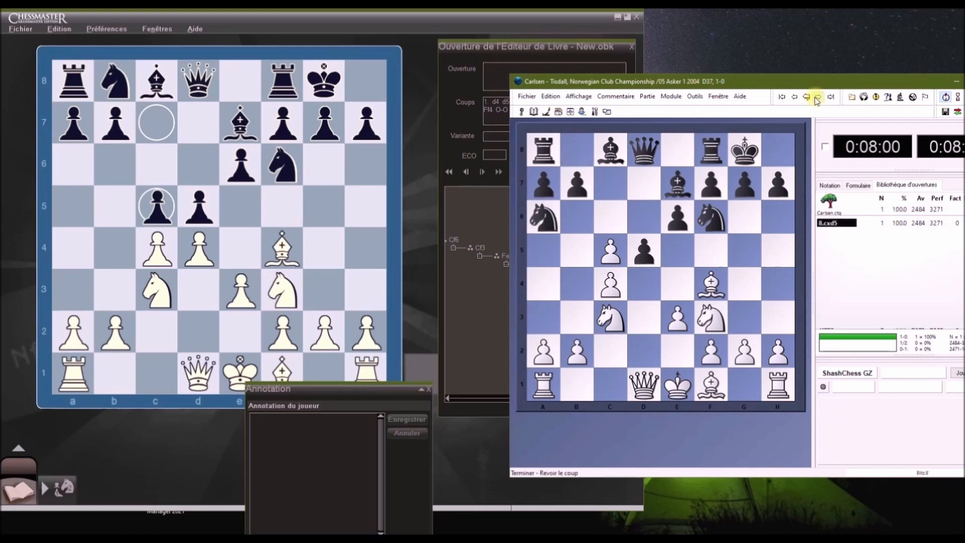
left_click(806, 97)
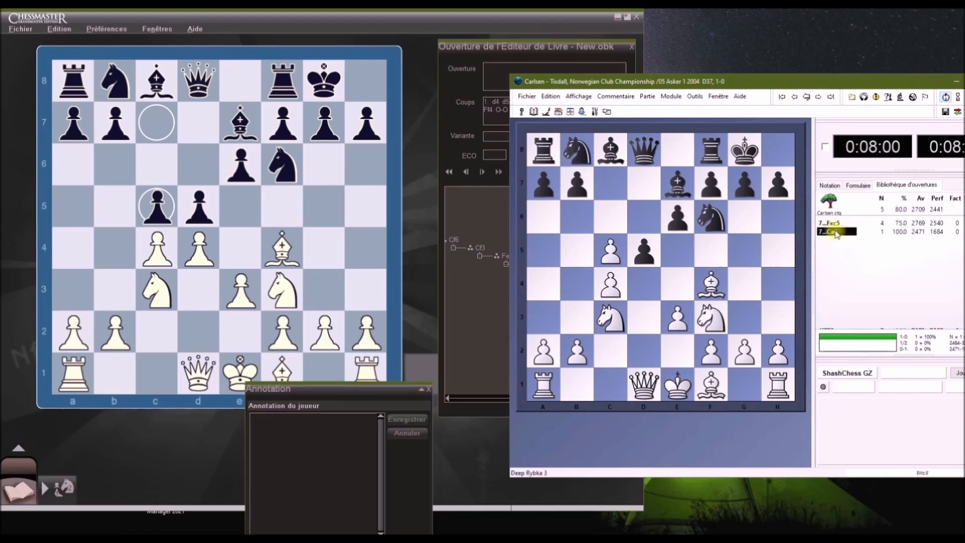
key("Up")
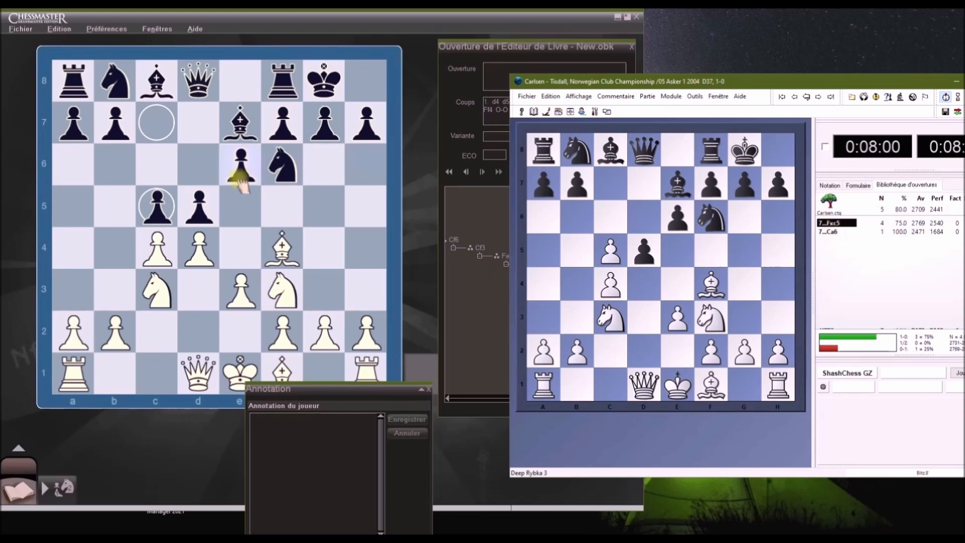
left_click_drag(199, 252, 154, 206)
left_click_drag(240, 123, 157, 206)
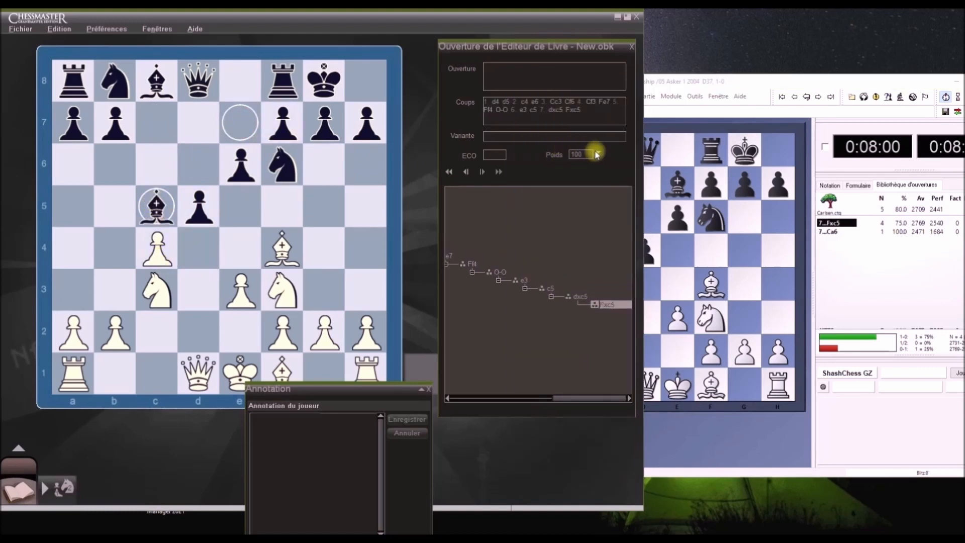
Step: Go back to 7.dxc5 in New.obk and add 7...Ca6 as an alternative reply with weight 0
left_click(470, 173)
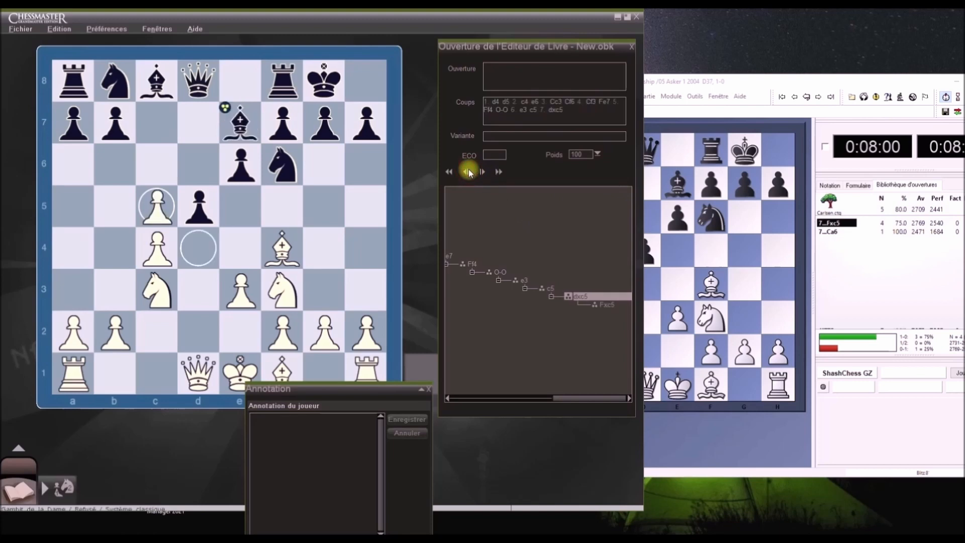
left_click_drag(115, 80, 75, 164)
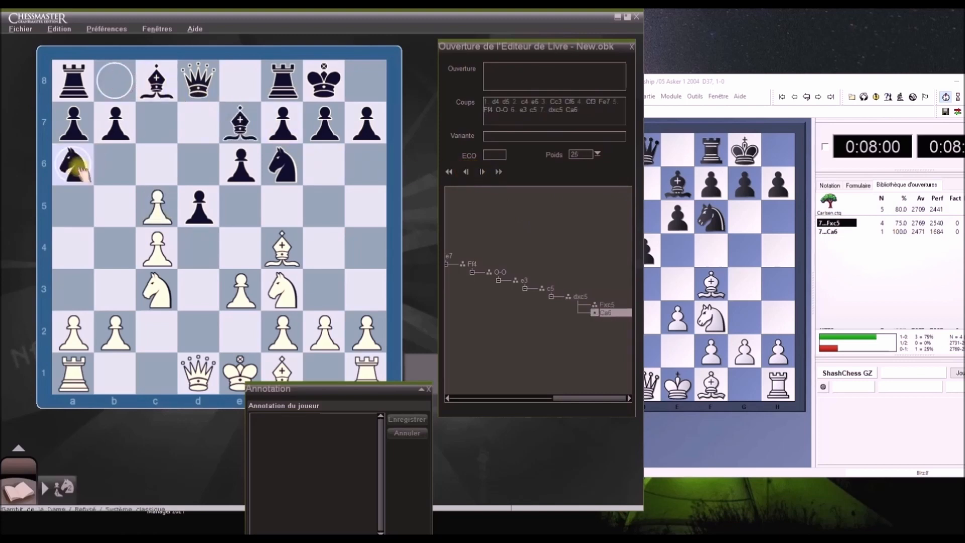
left_click(596, 155)
left_click(583, 162)
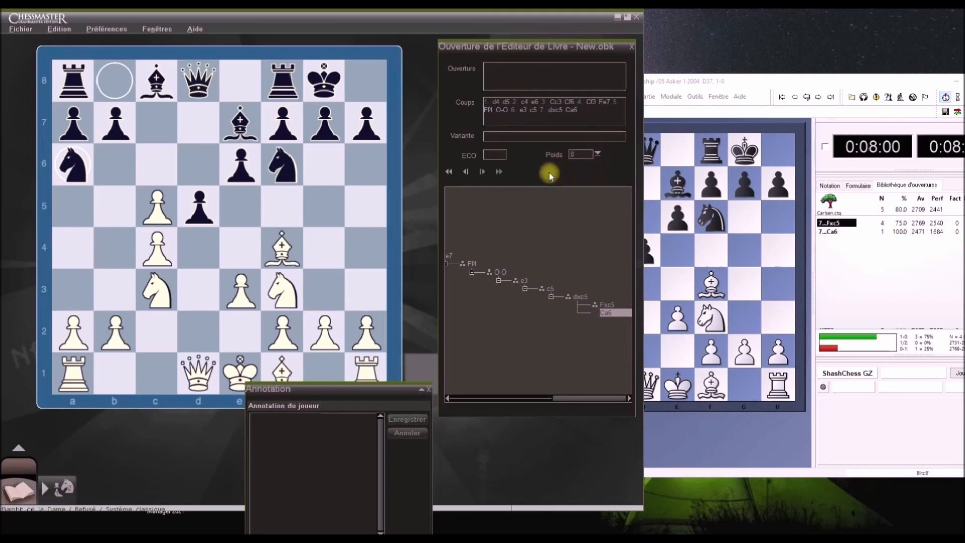
Step: Follow the game after 7...Ca6, add 8.cxd5 Cxd5 to the book line, and give 8...Cxd5 weight 0
left_click(814, 97)
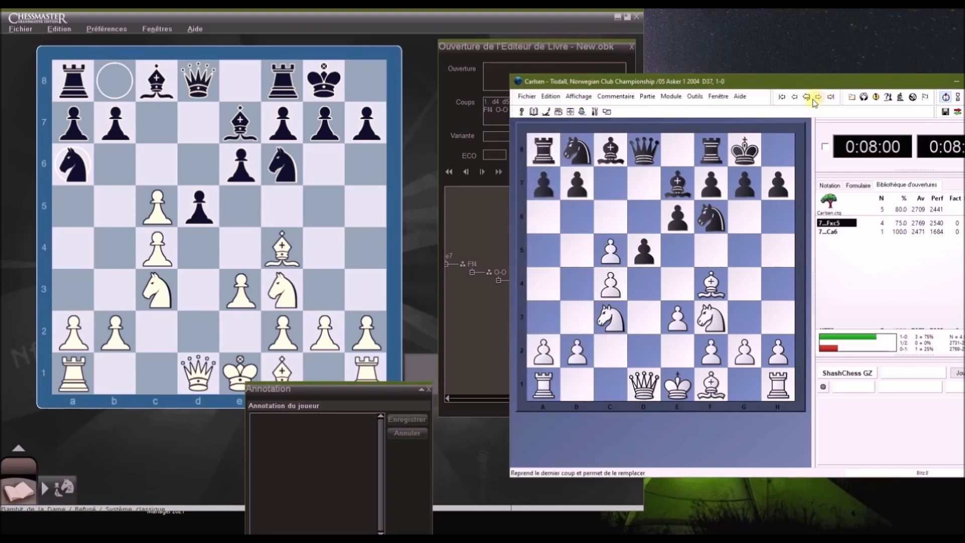
left_click(814, 99)
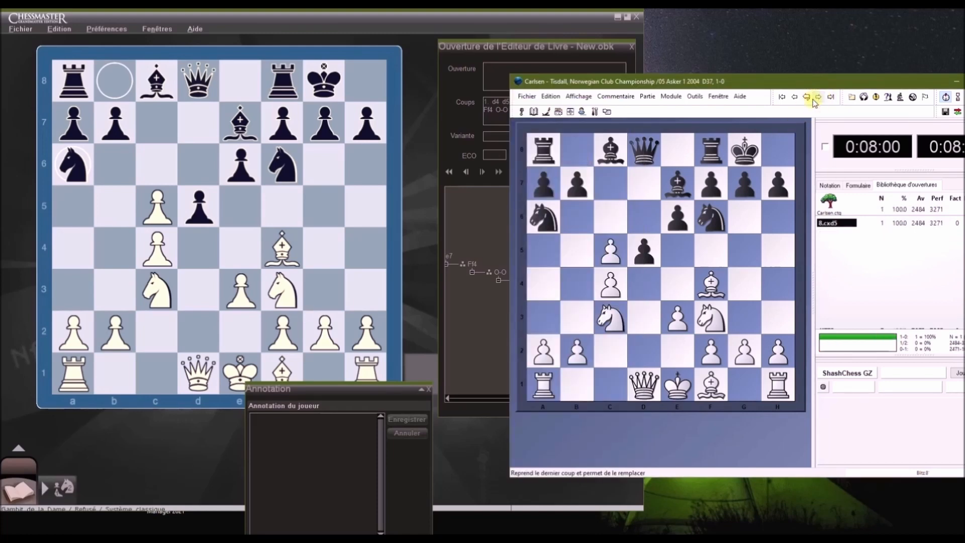
left_click(815, 100)
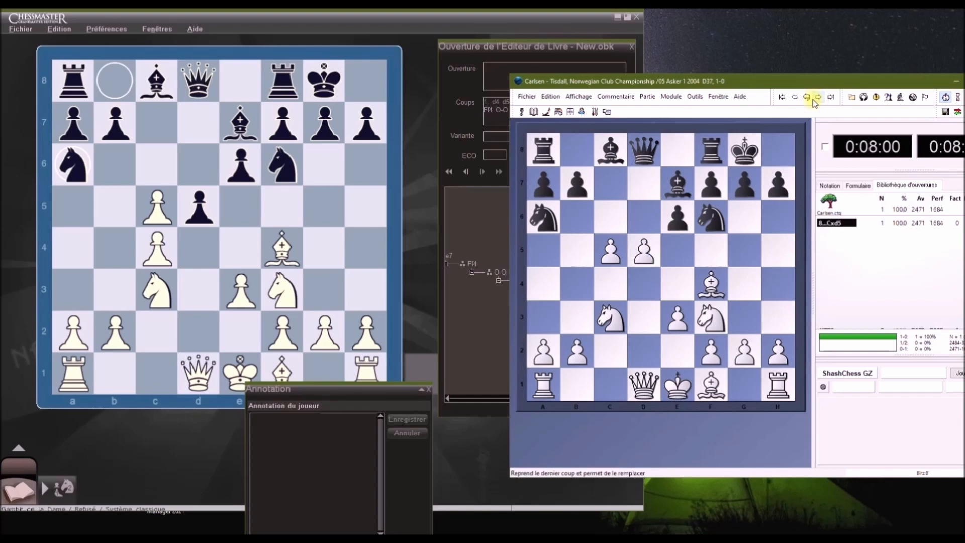
left_click_drag(157, 247, 199, 207)
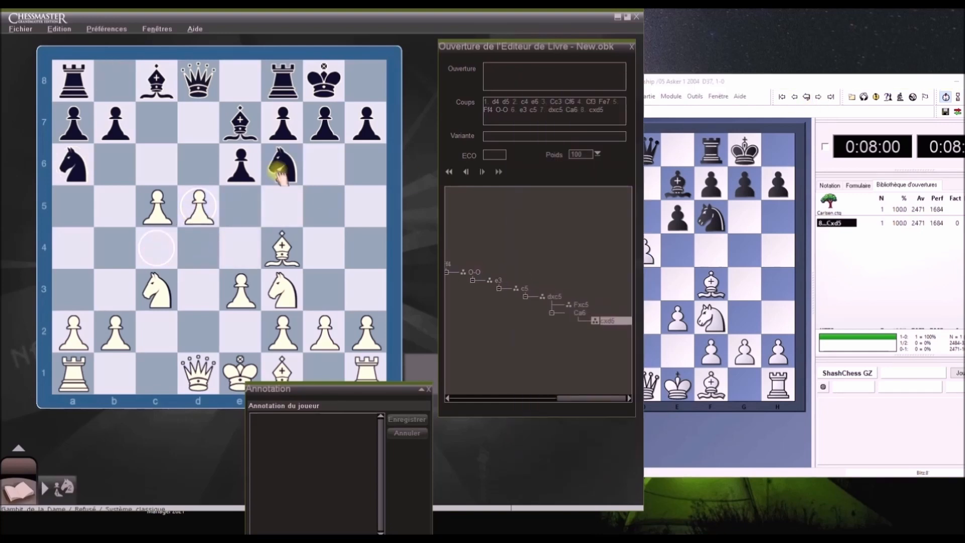
left_click(817, 100)
left_click_drag(263, 187, 198, 207)
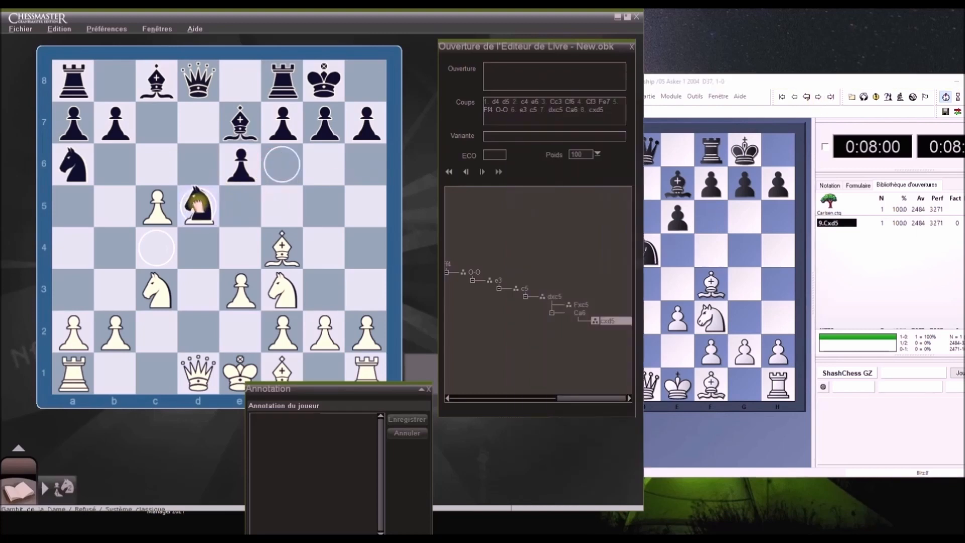
left_click(599, 155)
left_click(579, 167)
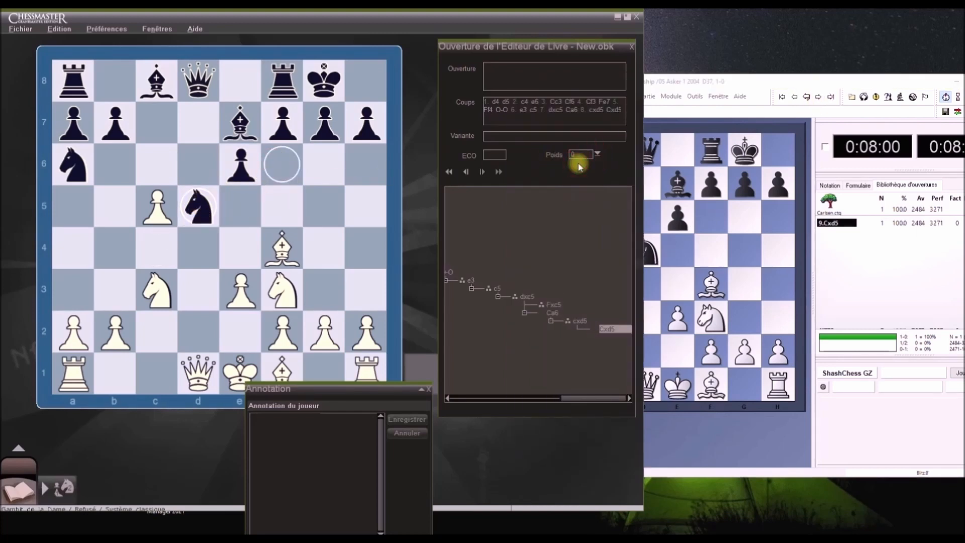
Step: Add the game's moves 9.Cxd5 exd5 to the book line and give 9...exd5 weight 0
left_click(818, 98)
left_click(818, 98)
left_click_drag(156, 289, 213, 199)
left_click(598, 153)
left_click(582, 163)
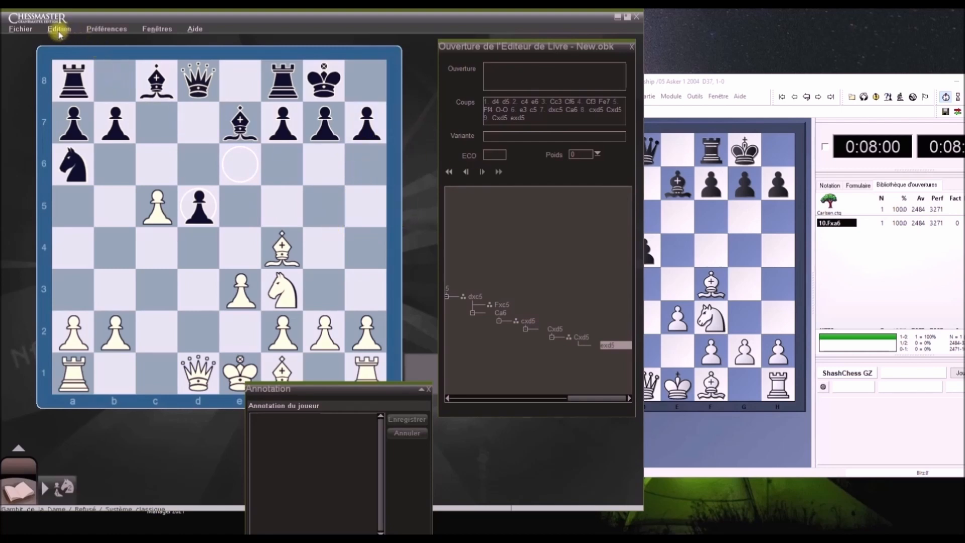
Step: Save the Chessmaster opening book as Carlsen in the Livres d'ouvertures folder
left_click(25, 32)
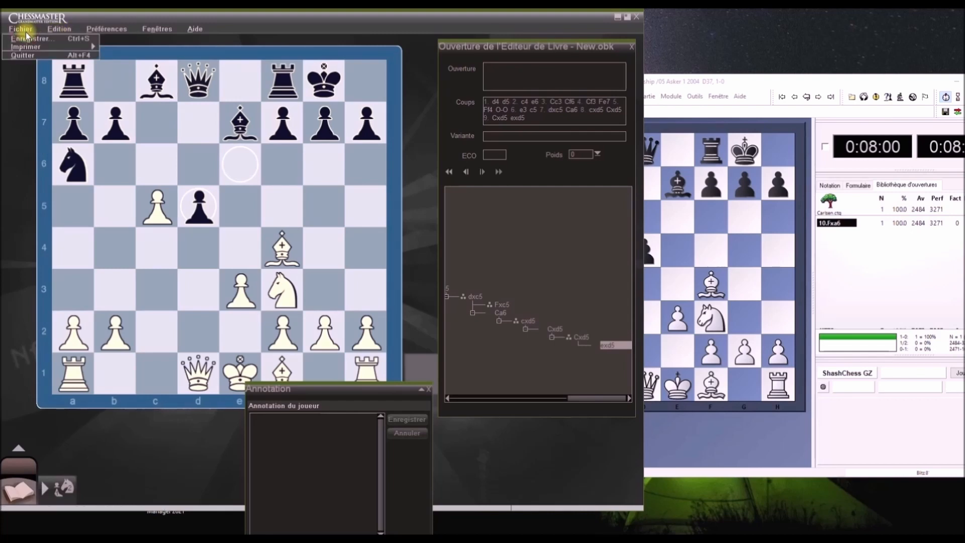
left_click(26, 31)
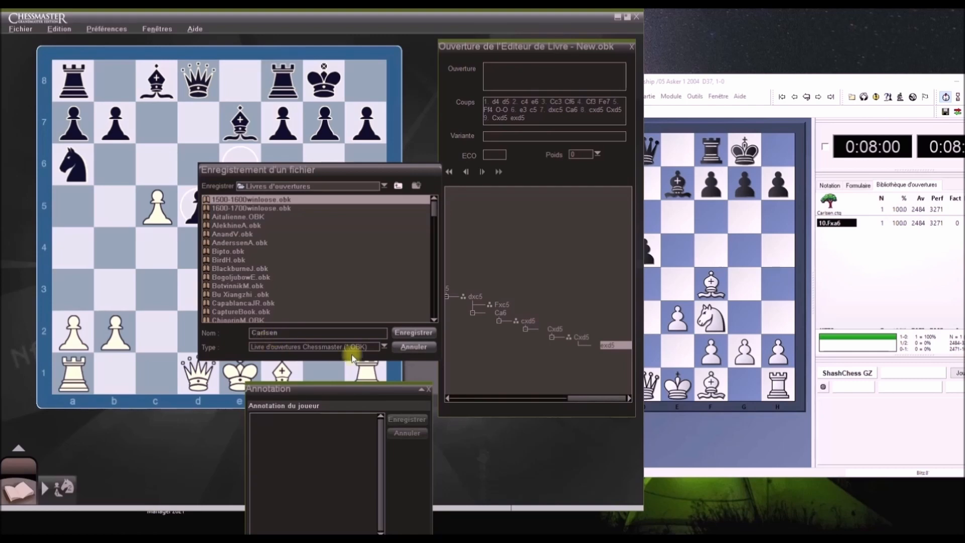
left_click(414, 334)
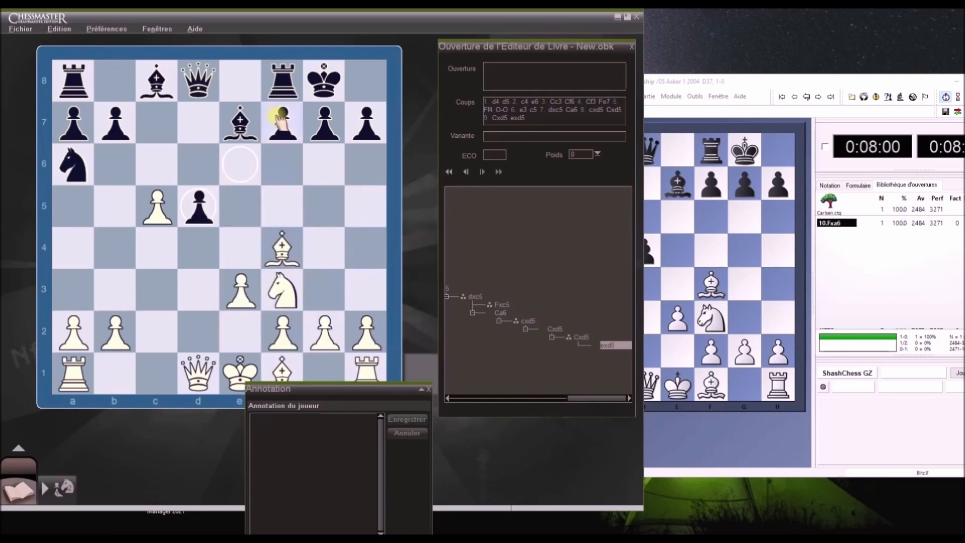
Step: Leave the opening book editor and open Chessmaster's game room
left_click(23, 465)
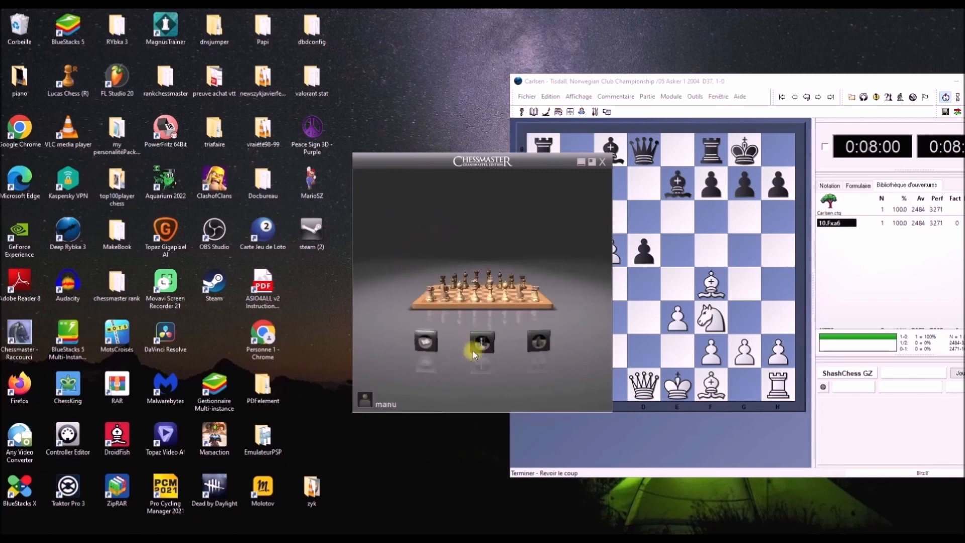
left_click(472, 345)
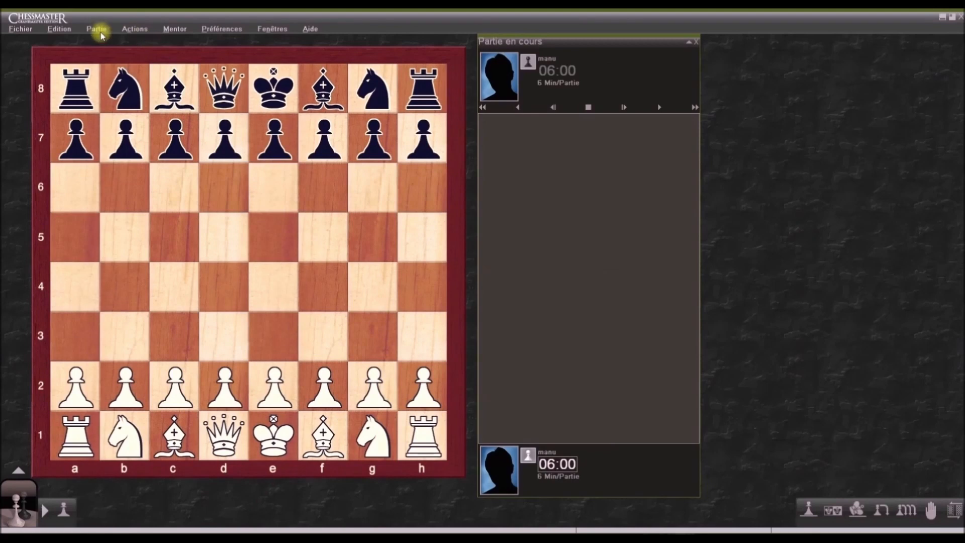
Step: Set up a new game and choose the MagnusCarlsen personality as the computer opponent
left_click(97, 29)
left_click(98, 40)
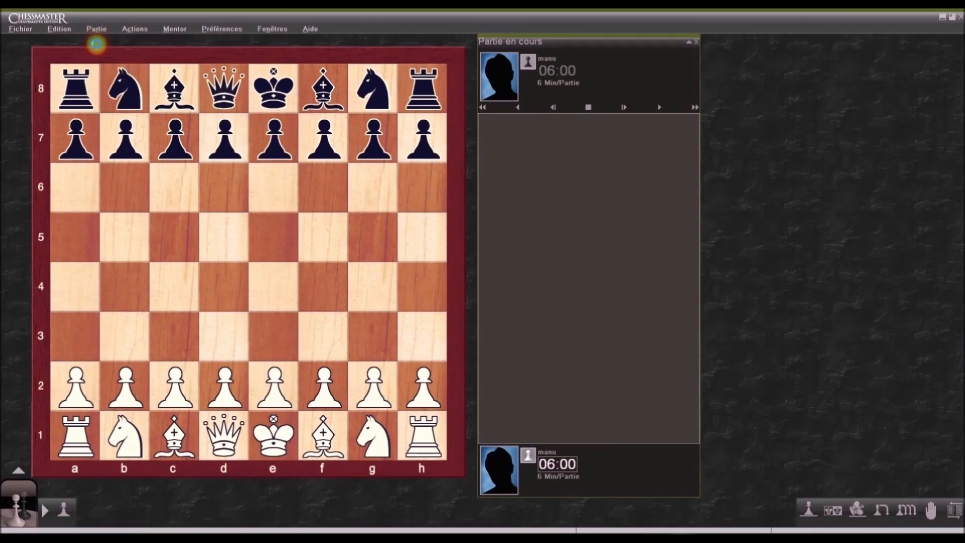
left_click(421, 359)
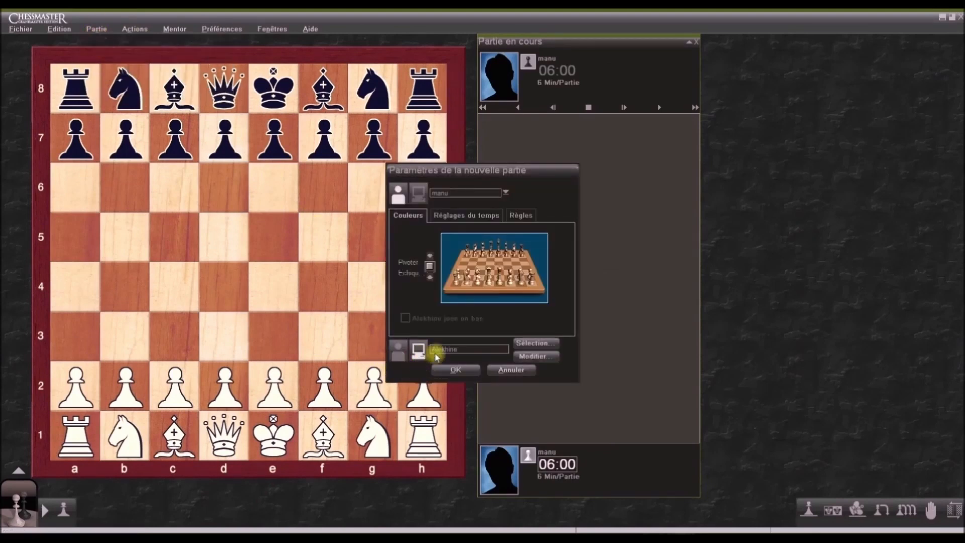
left_click(524, 341)
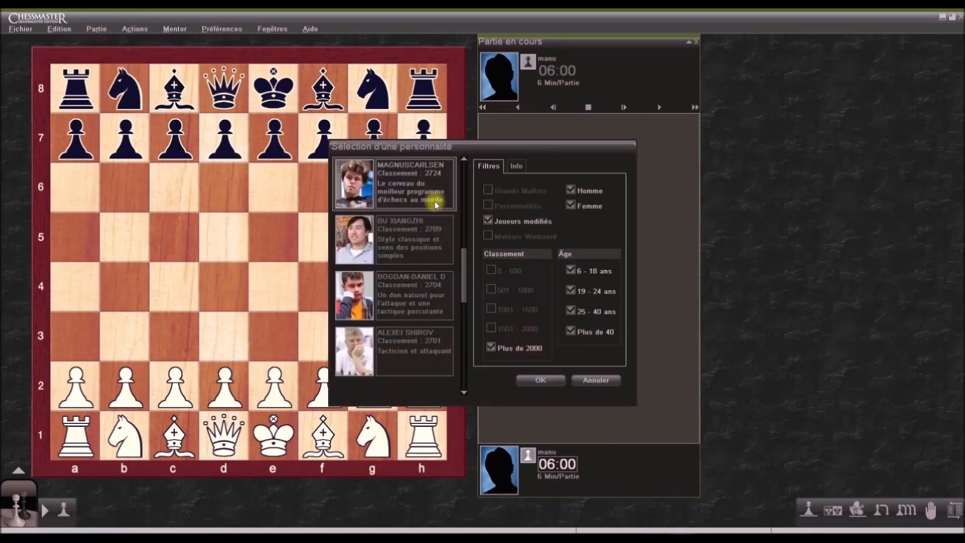
left_click(524, 378)
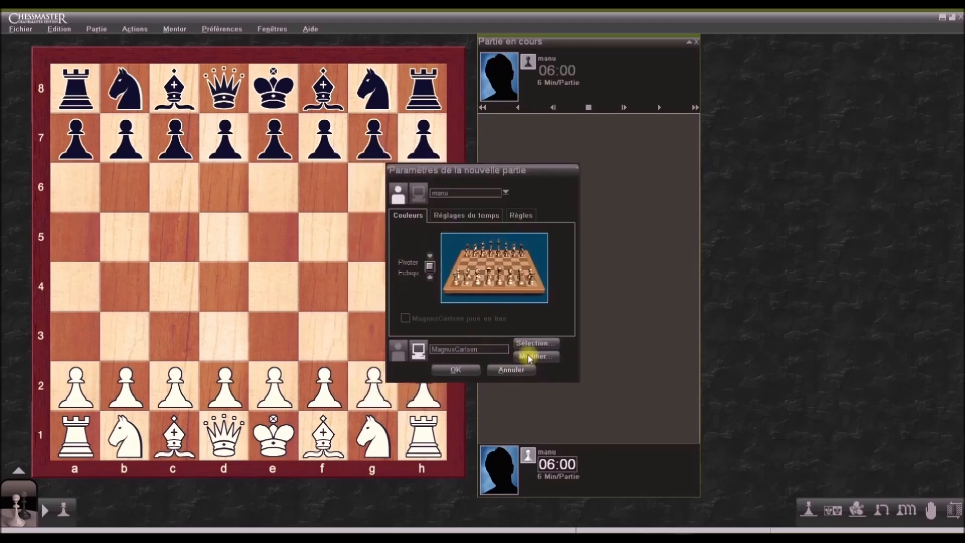
Step: Assign the Carlsen.OBK opening book to the MagnusCarlsen personality and save it, overwriting the existing personality
left_click(528, 357)
left_click(522, 205)
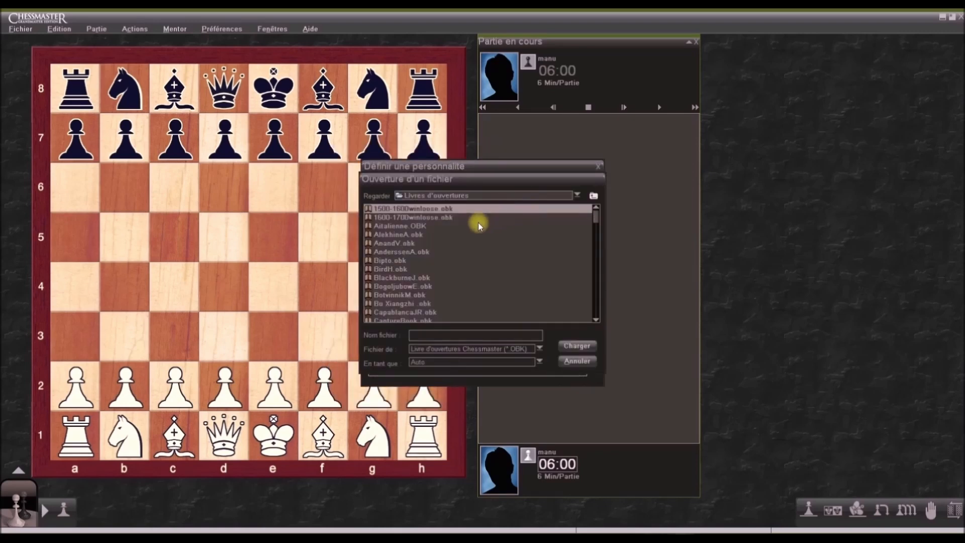
scroll(408, 271, "down", 1)
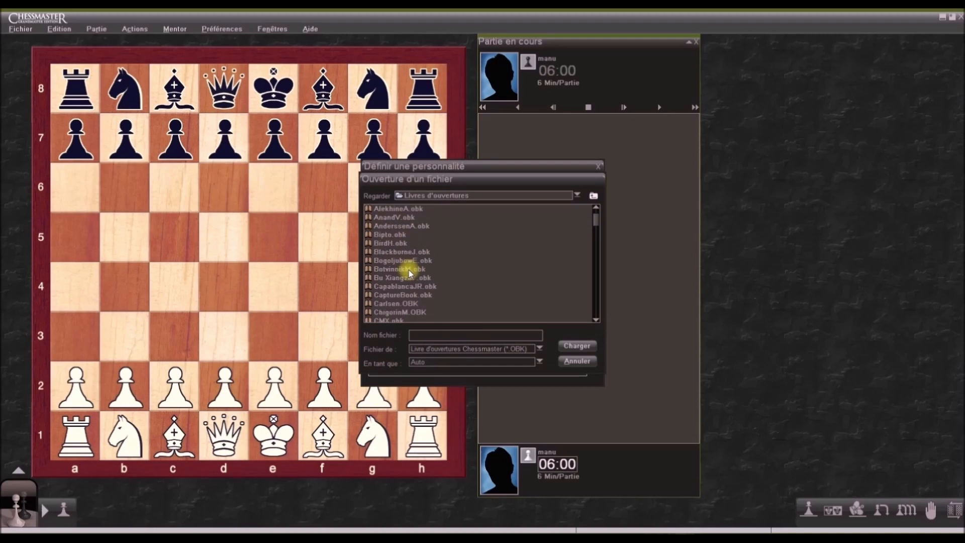
left_click(399, 304)
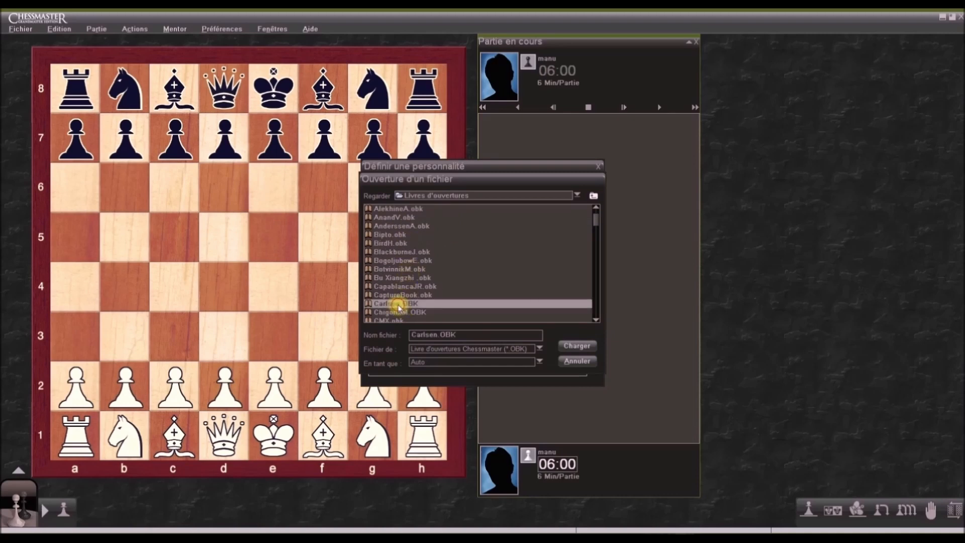
left_click(571, 347)
left_click(558, 201)
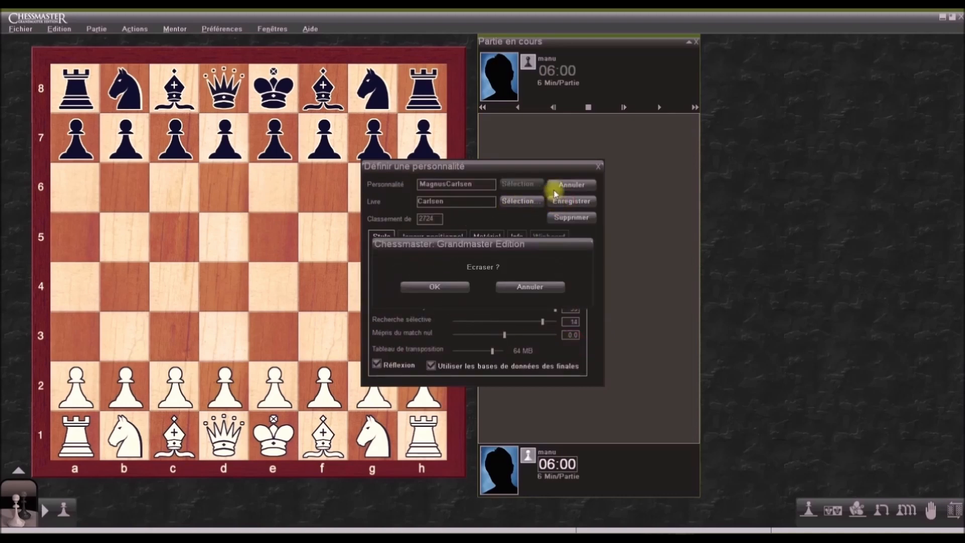
left_click(445, 287)
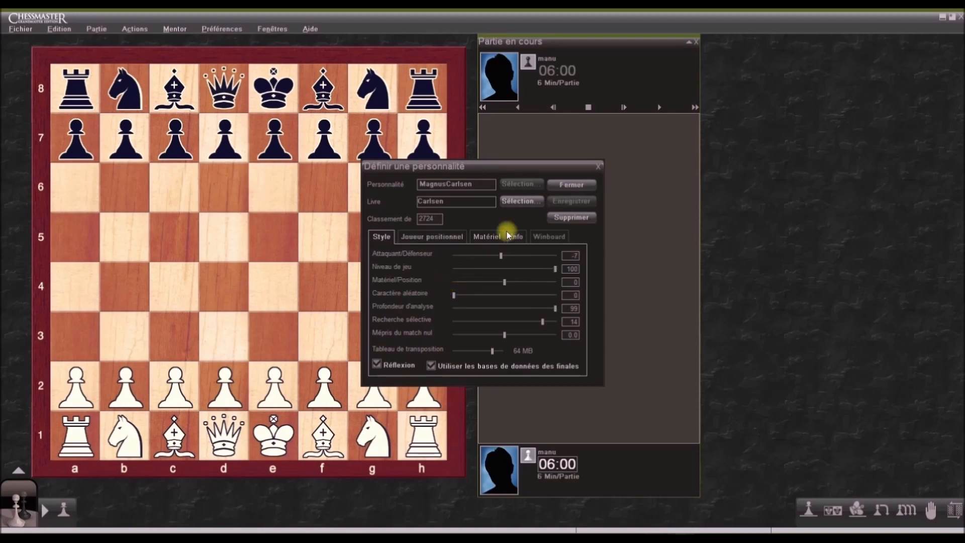
left_click(572, 185)
Step: Start the game against MagnusCarlsen and play Black's replies 1...d5, 2...e6 and 3...Cf6
left_click(448, 372)
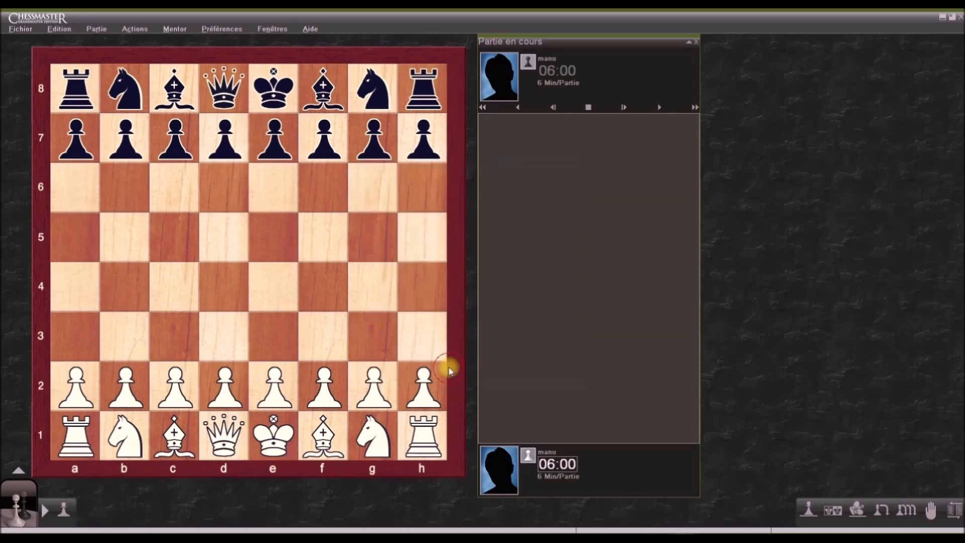
left_click_drag(241, 151, 225, 231)
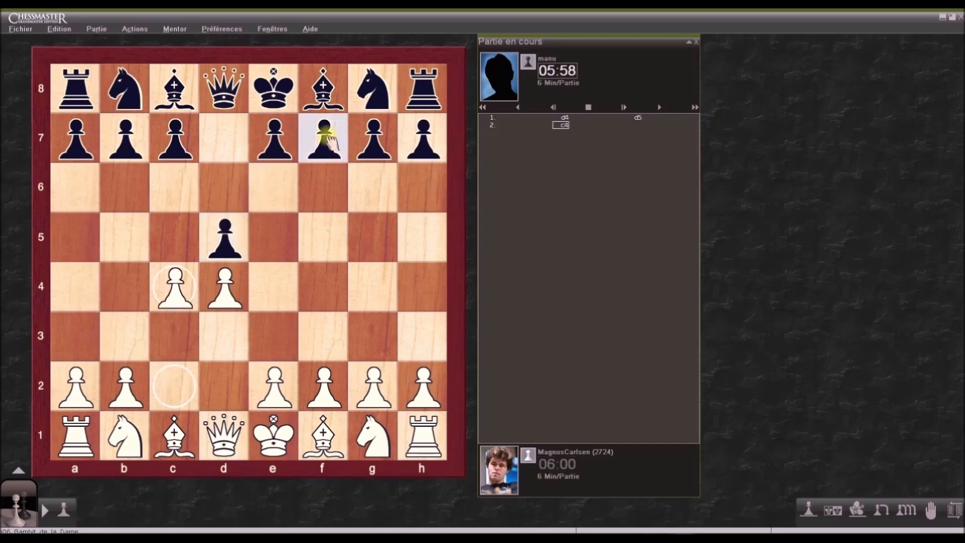
left_click_drag(276, 140, 275, 190)
left_click_drag(372, 88, 323, 187)
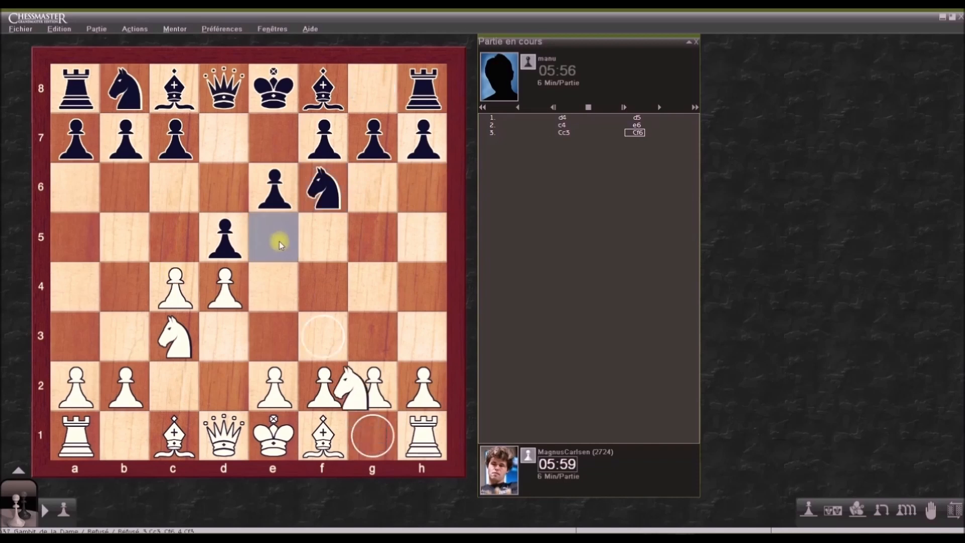
left_click_drag(176, 135, 177, 232)
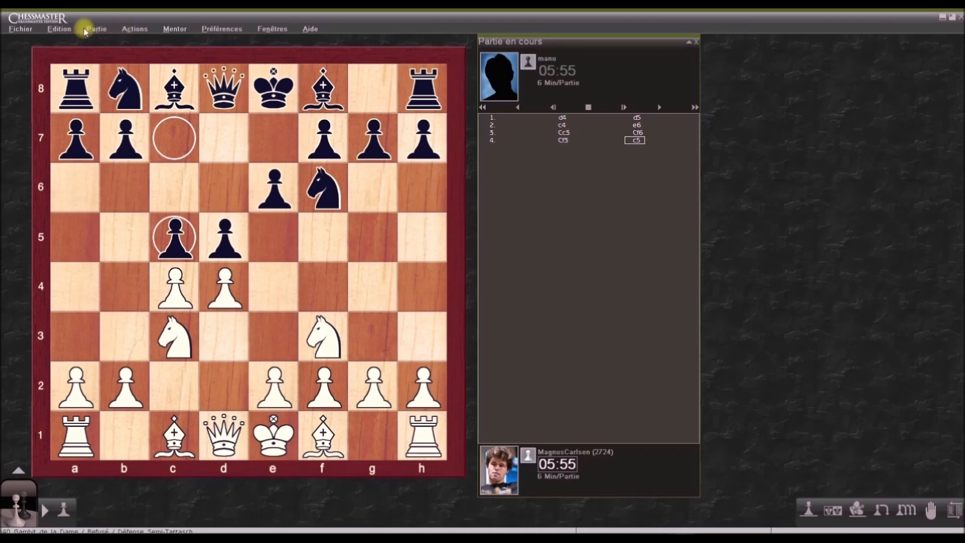
left_click(68, 32)
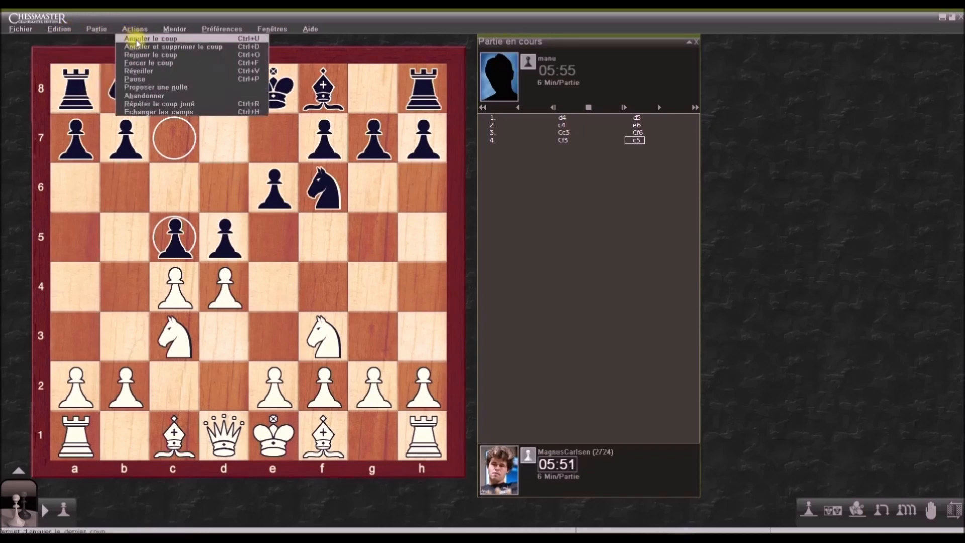
left_click(136, 39)
Step: Switch to Deep Rybka 3, replay the reference game from the start to Black's fourth move, and play 4...Fe7 in Chessmaster
left_click(684, 541)
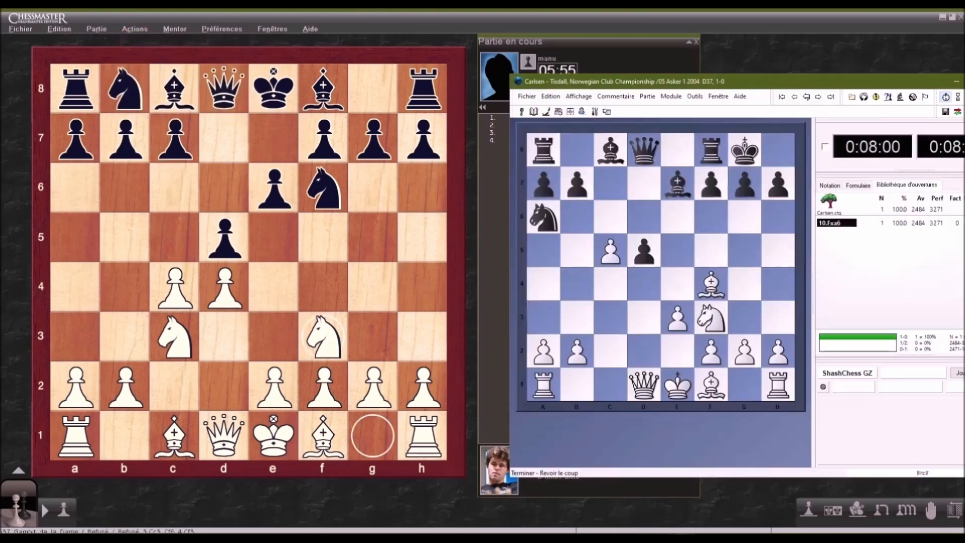
left_click(782, 96)
left_click(819, 97)
left_click(819, 97)
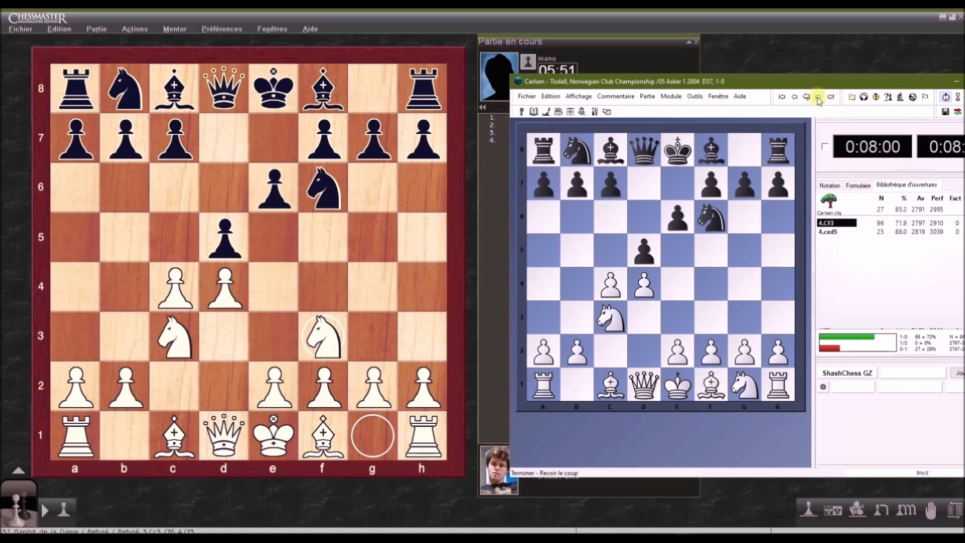
left_click(819, 97)
left_click(819, 97)
left_click(323, 88)
left_click(273, 137)
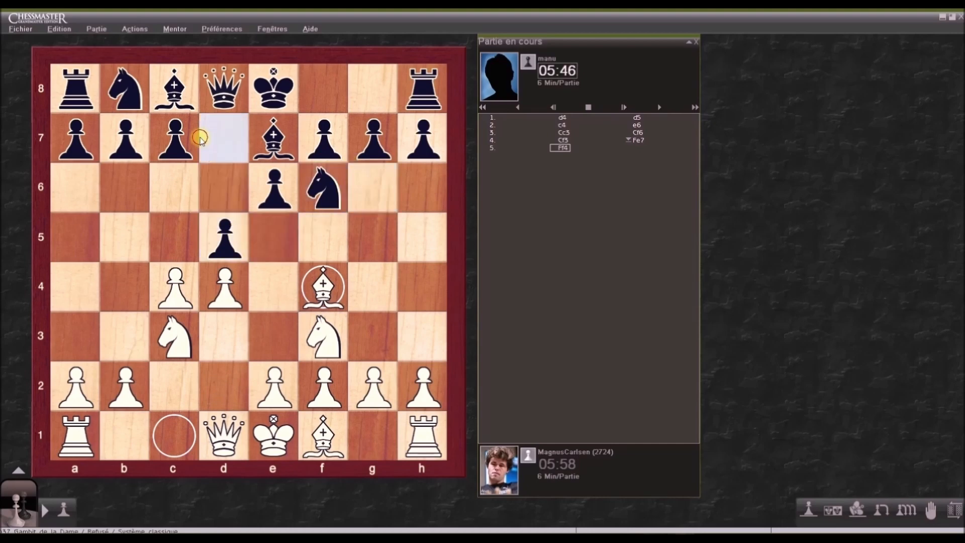
left_click(174, 138)
left_click(175, 236)
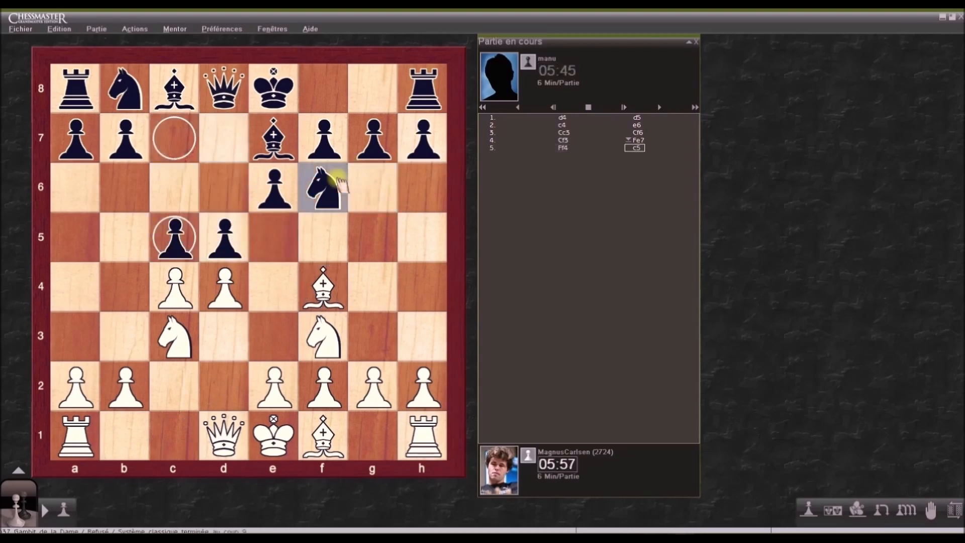
left_click(128, 29)
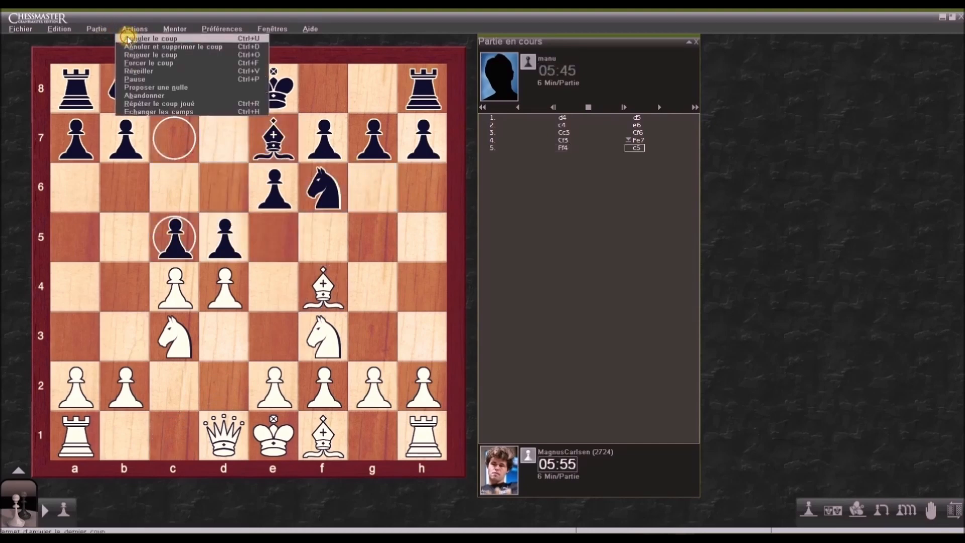
left_click(129, 39)
Step: Advance the reference game in Deep Rybka 3 to Black's sixth move and castle kingside with 5...O-O in Chessmaster
key("alt+Tab")
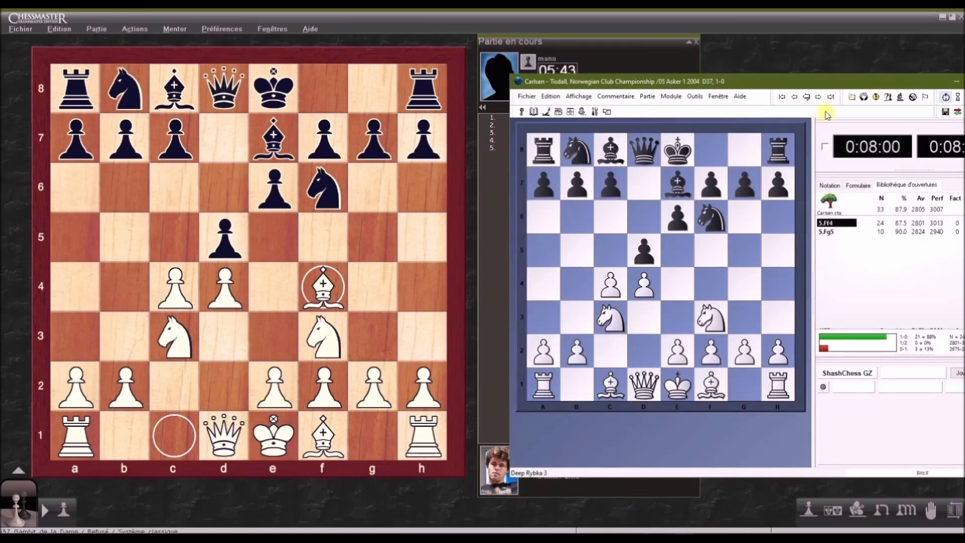
left_click(820, 97)
left_click(819, 97)
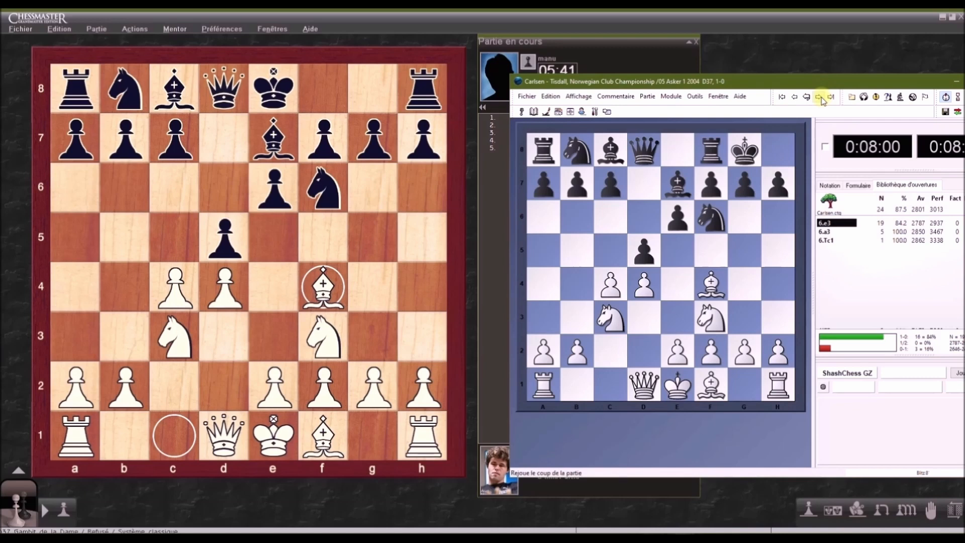
left_click(820, 97)
left_click_drag(273, 88, 372, 86)
Step: Continue the book line as Black with 6...c5, 7...Ca6, 8...Cxd5 and 9...exd5
left_click_drag(274, 385, 273, 335)
left_click_drag(173, 137, 182, 259)
left_click_drag(224, 287, 176, 249)
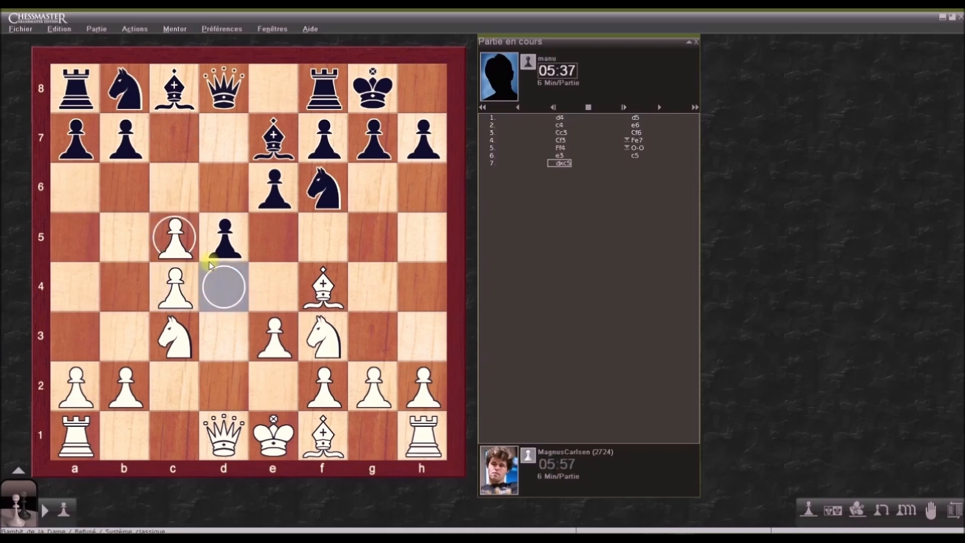
left_click_drag(125, 88, 97, 187)
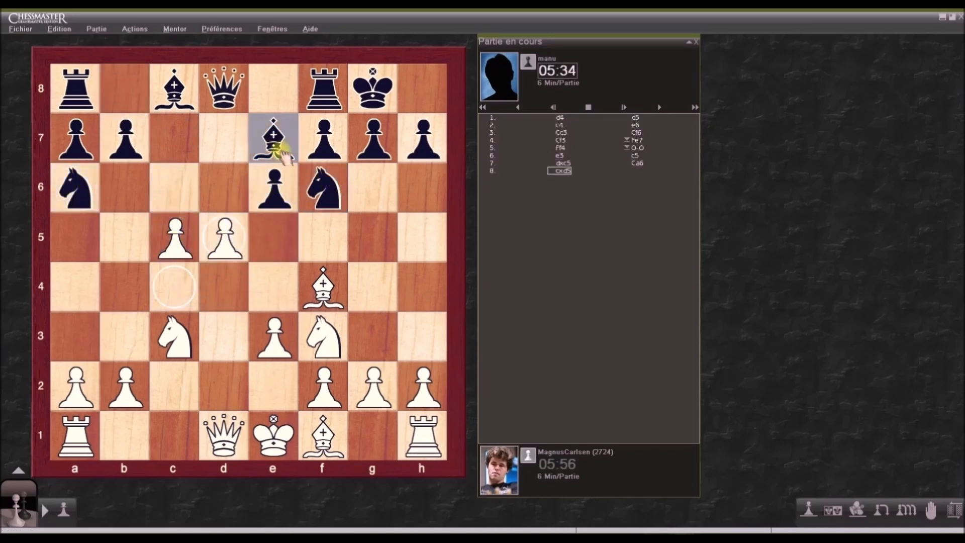
left_click_drag(323, 187, 225, 237)
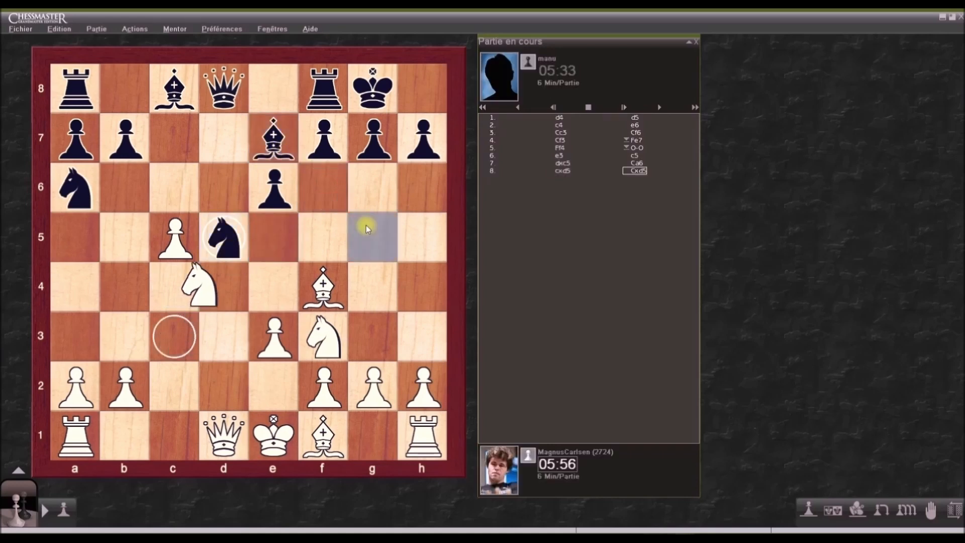
left_click_drag(284, 193, 225, 236)
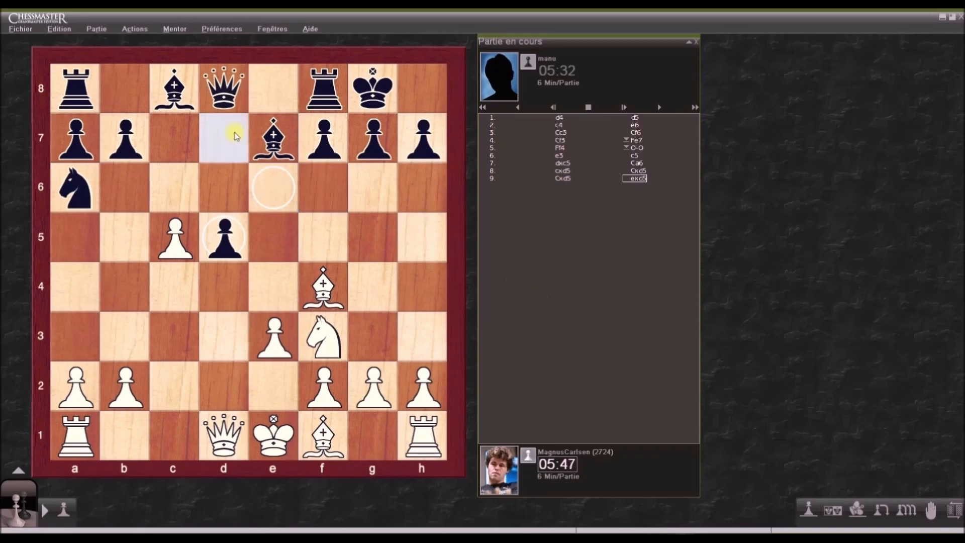
Step: Start a new game against MagnusCarlsen to reset the board, and quit Chessmaster
left_click(92, 30)
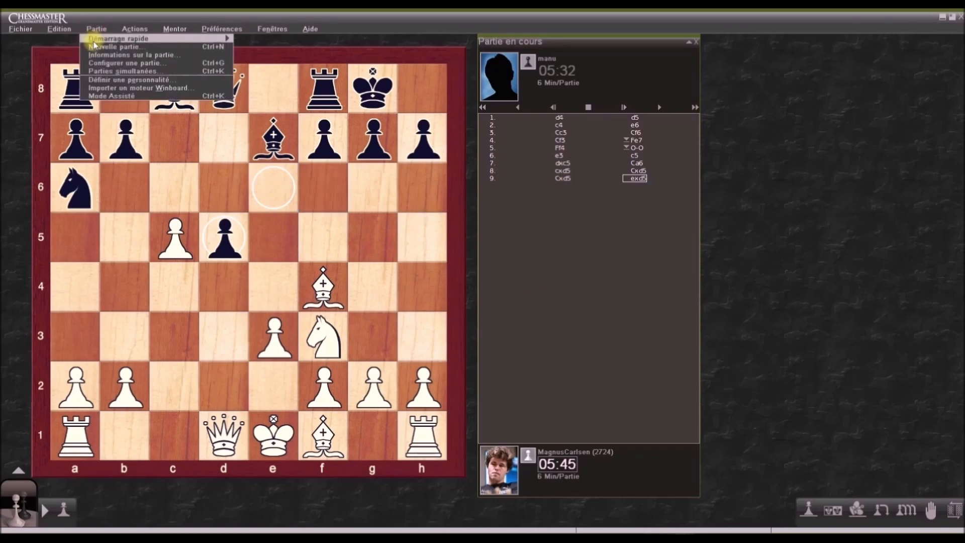
left_click(94, 46)
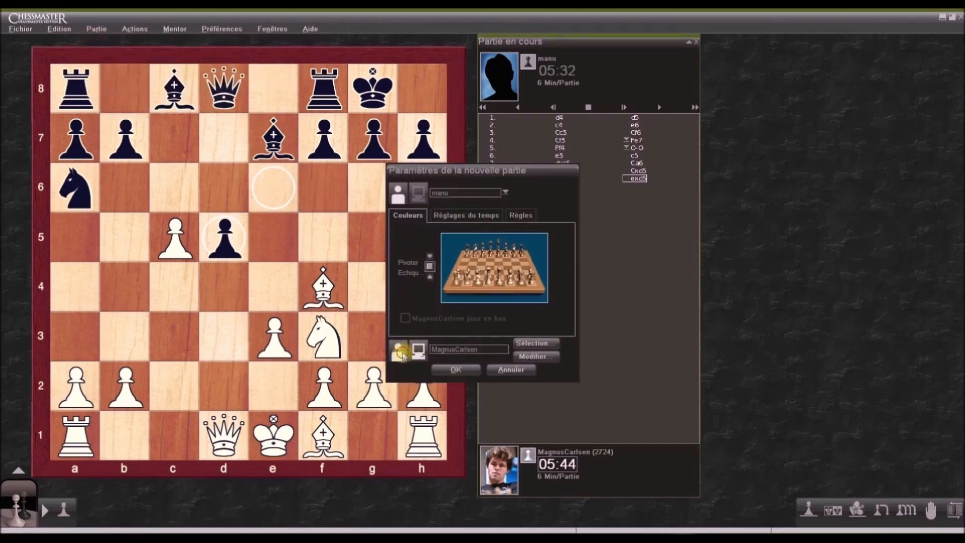
left_click(447, 370)
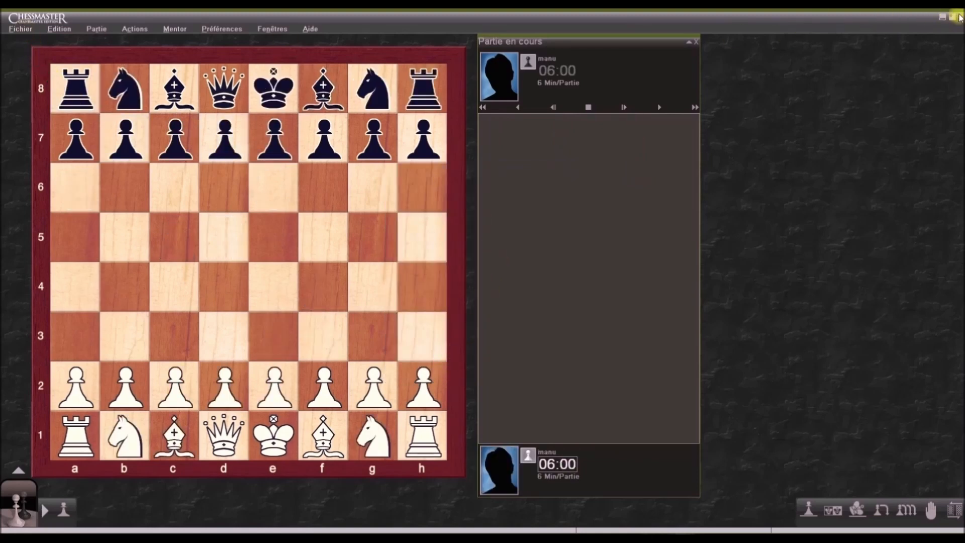
left_click(960, 16)
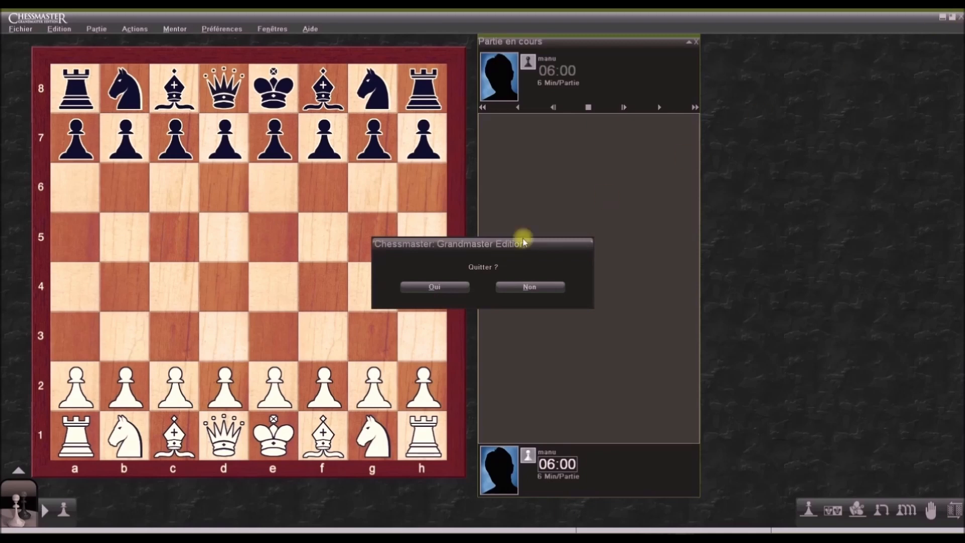
left_click(444, 287)
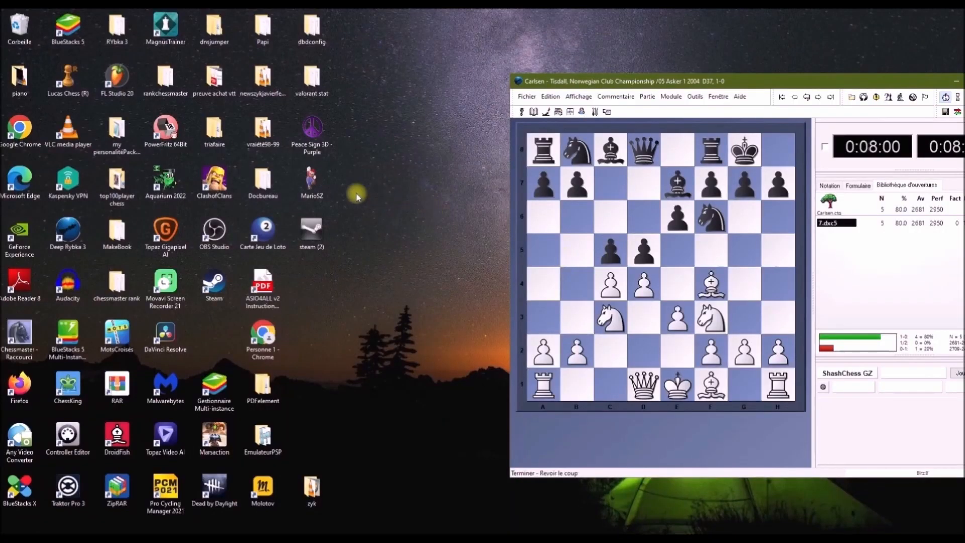
Step: Open the Personnalités folder inside my personalitéPackA chessmaster 2022 from the desktop and browse its personality and picture files
double_click(104, 132)
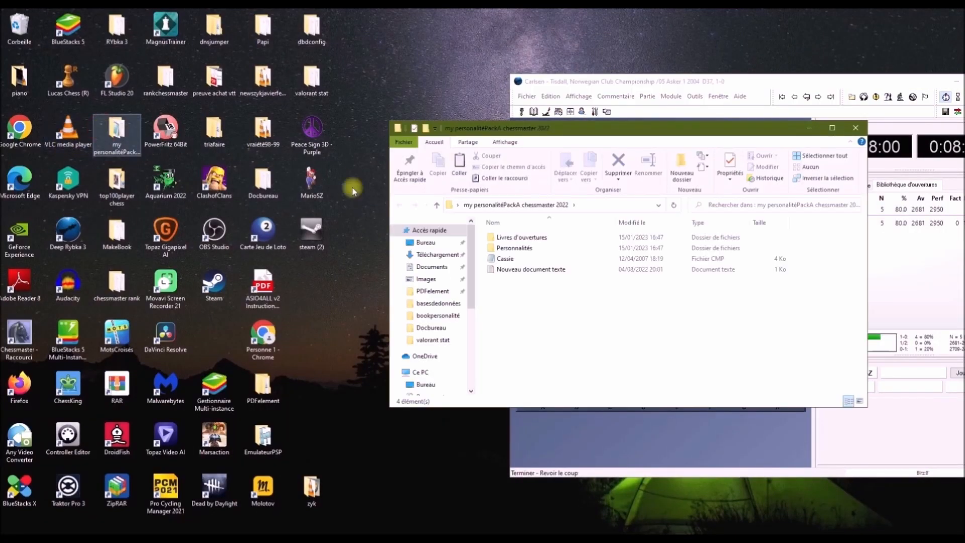
left_click(527, 248)
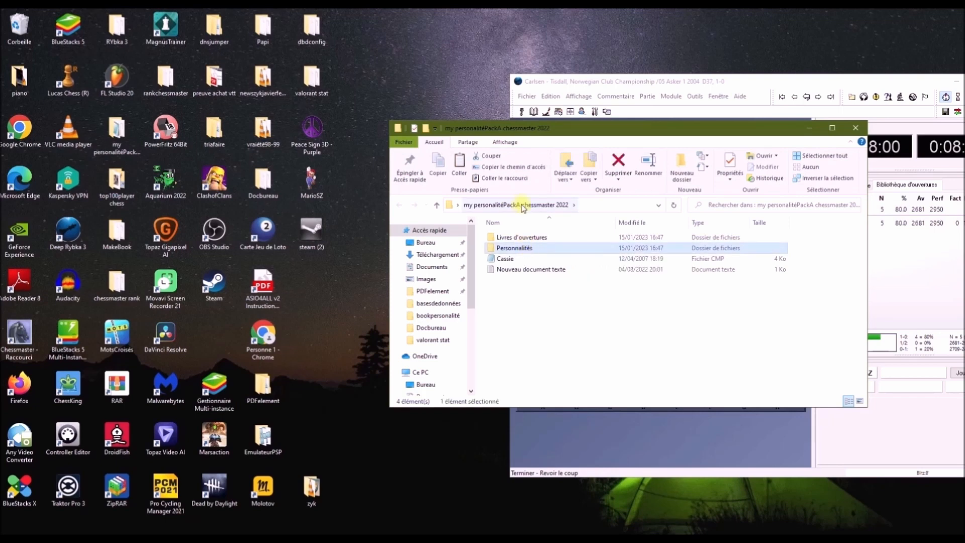
double_click(537, 249)
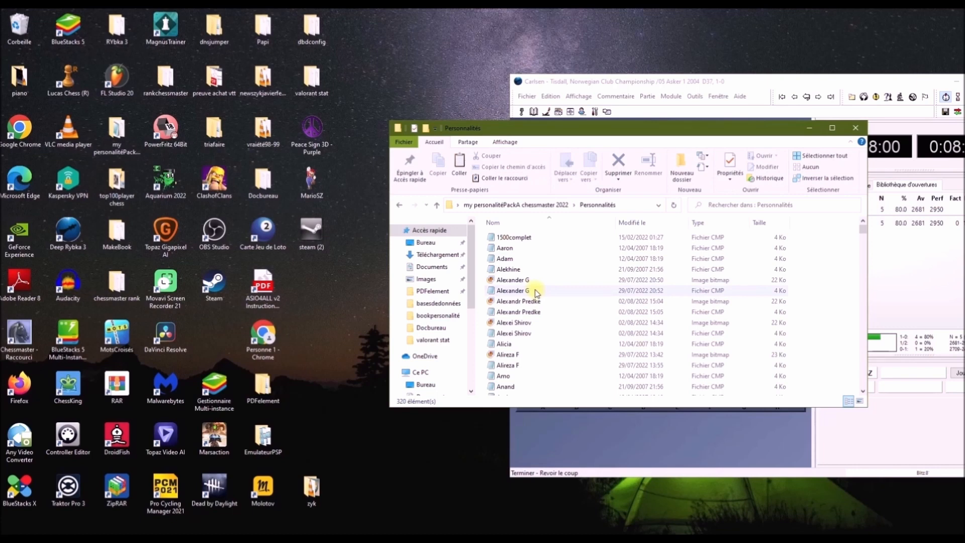
left_click(535, 290)
left_click(538, 302)
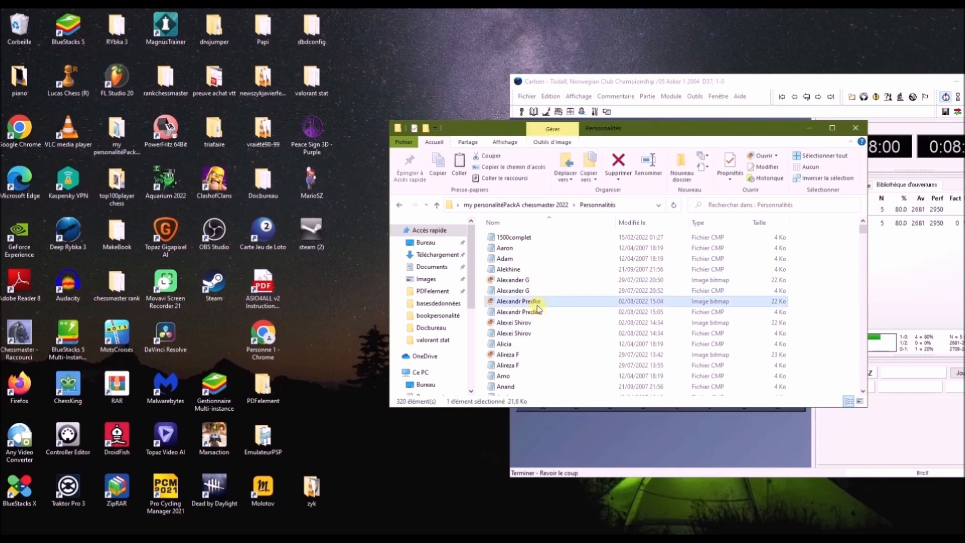
scroll(538, 308, "down", 2)
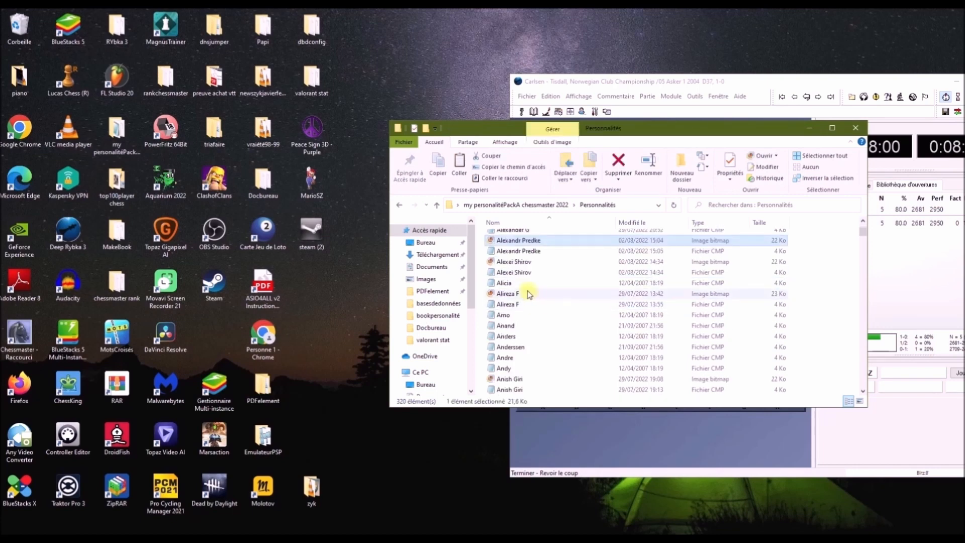
Step: Copy the CarlsenMagnus bitmap and CMP files from the personality pack's Personnalités folder
left_click(529, 294)
scroll(530, 301, "down", 1)
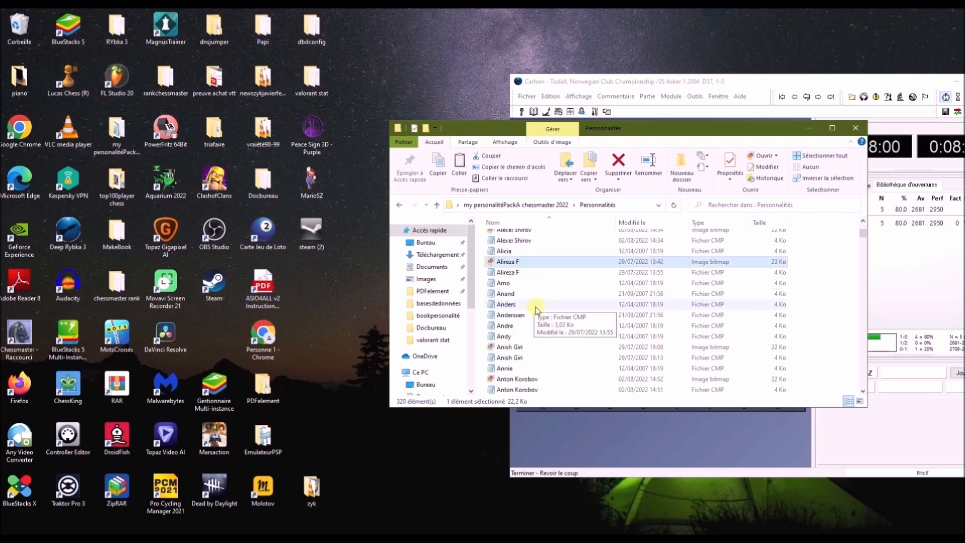
left_click(530, 347)
scroll(530, 346, "down", 2)
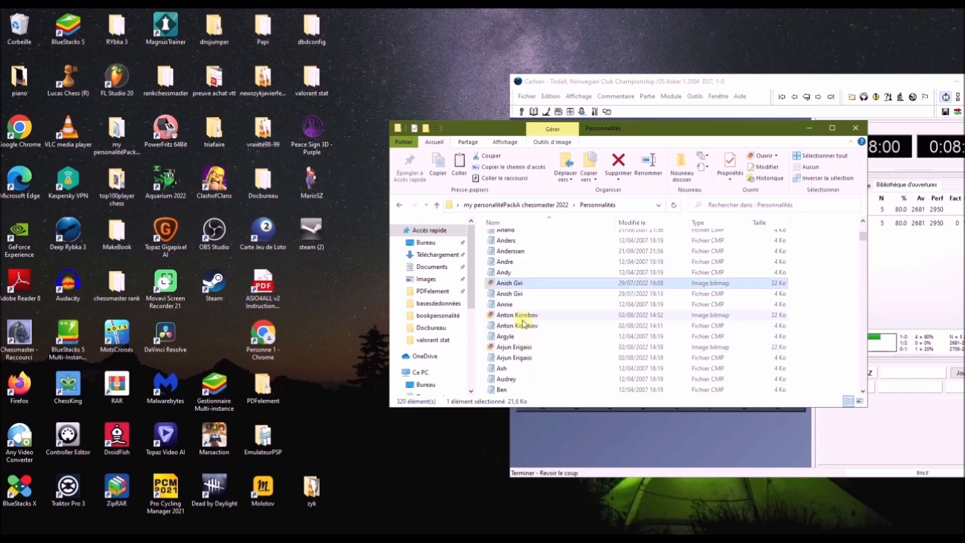
scroll(532, 348, "down", 5)
scroll(542, 342, "down", 1)
left_click(542, 337)
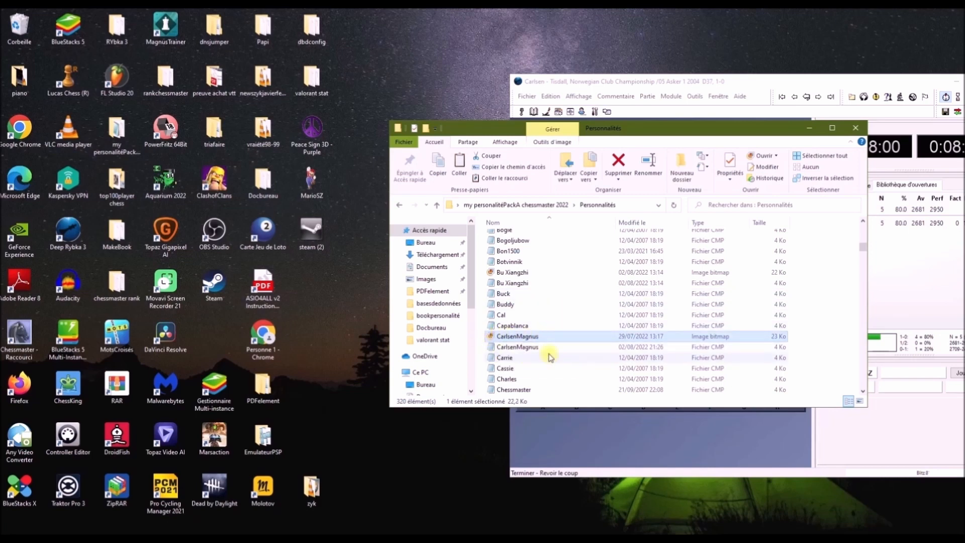
left_click(480, 337)
left_click(482, 347, "ctrl")
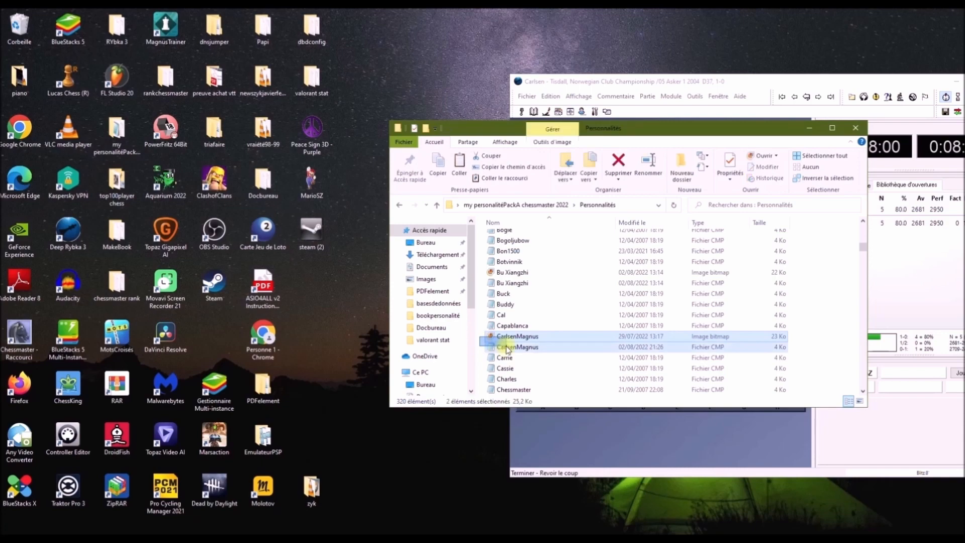
right_click(509, 345)
left_click(533, 285)
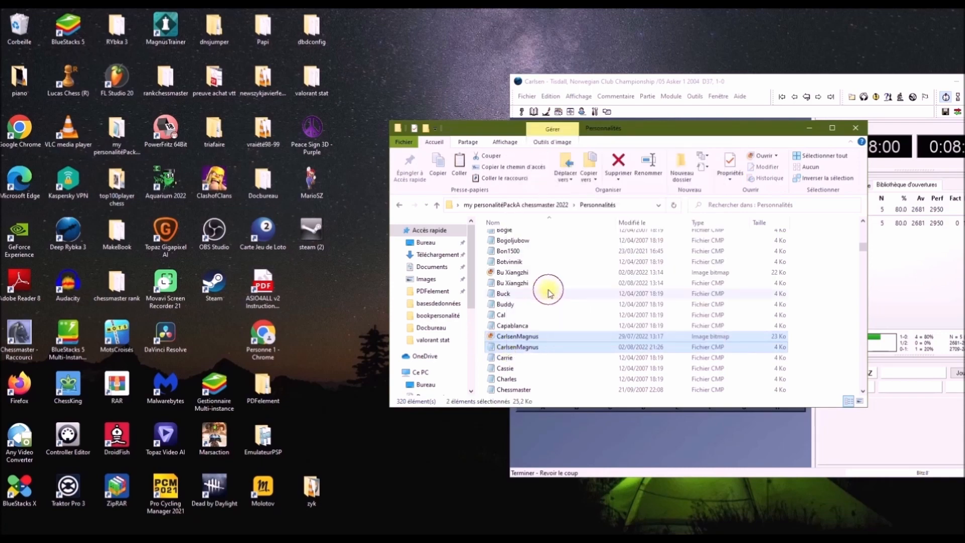
Step: Open the file location of the desktop's Chessmaster shortcut and go to its Data\Personnalités folder
right_click(33, 336)
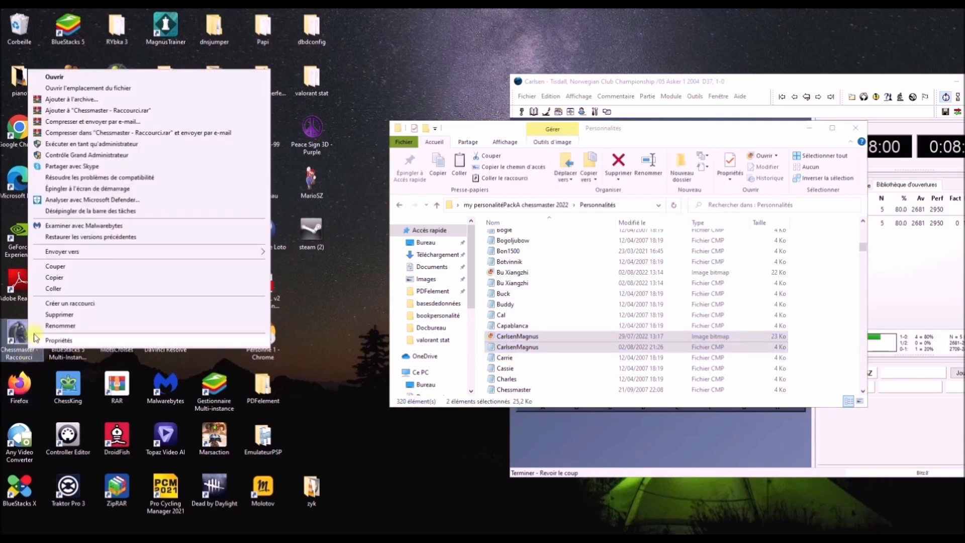
left_click(86, 88)
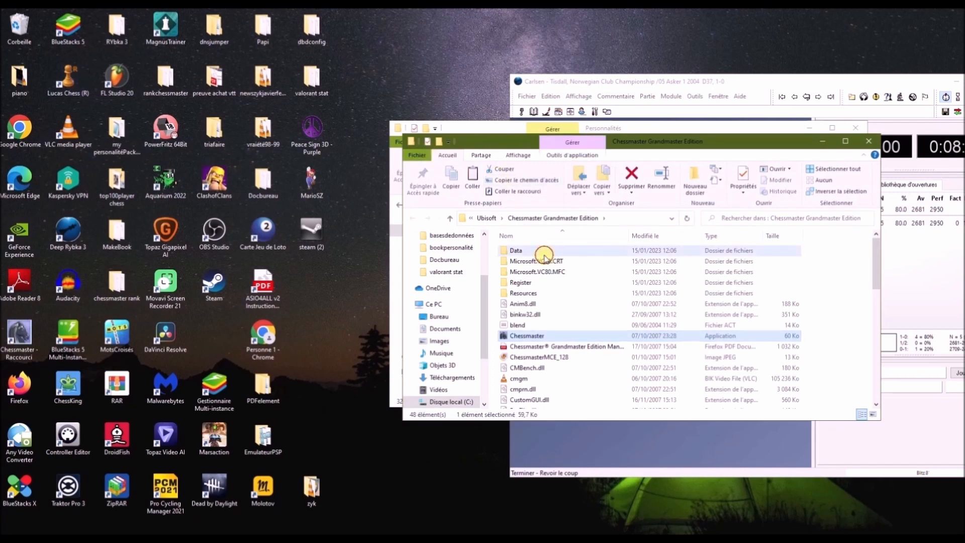
double_click(519, 251)
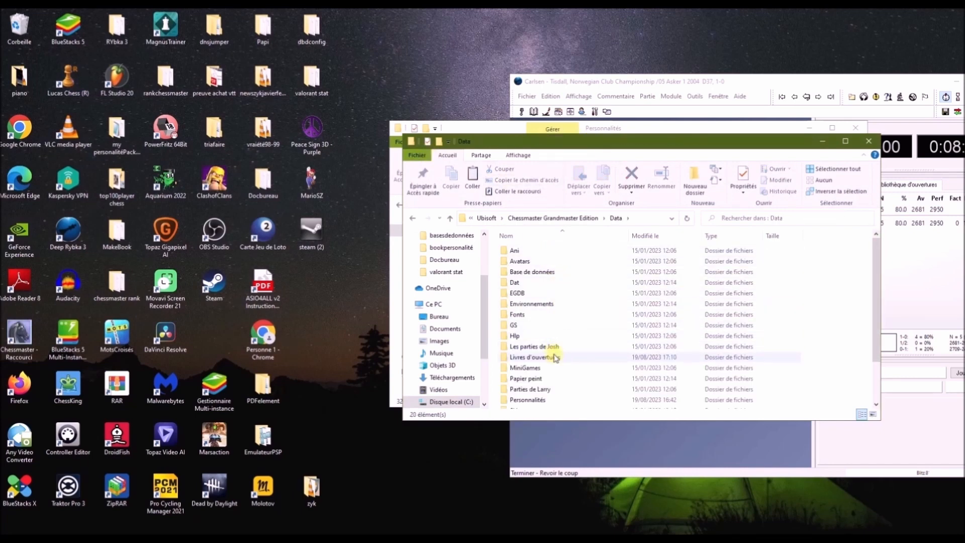
double_click(539, 398)
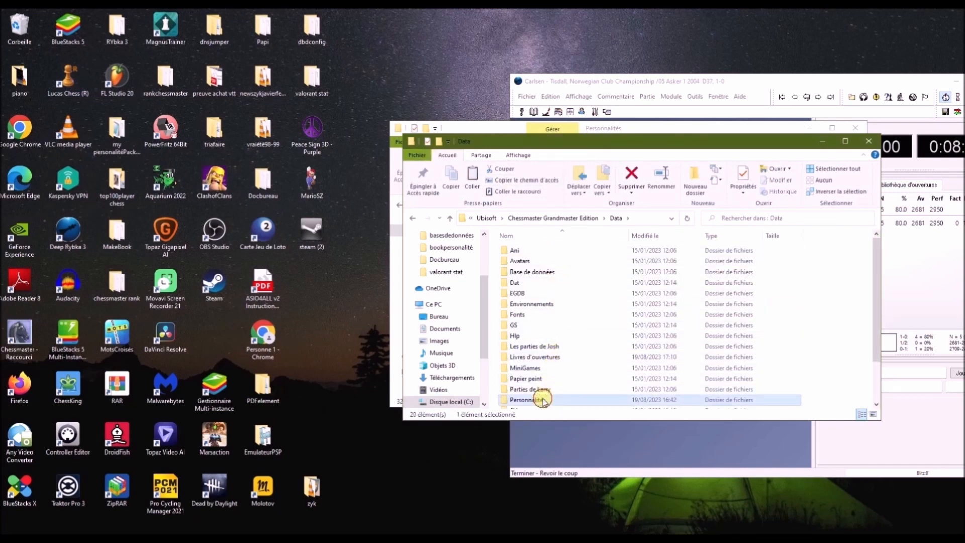
Step: Delete the MAGNUSCARLSEN bitmap and the MagnusCarlsen CMP file from Chessmaster's Personnalités folder
scroll(557, 306, "down", 6)
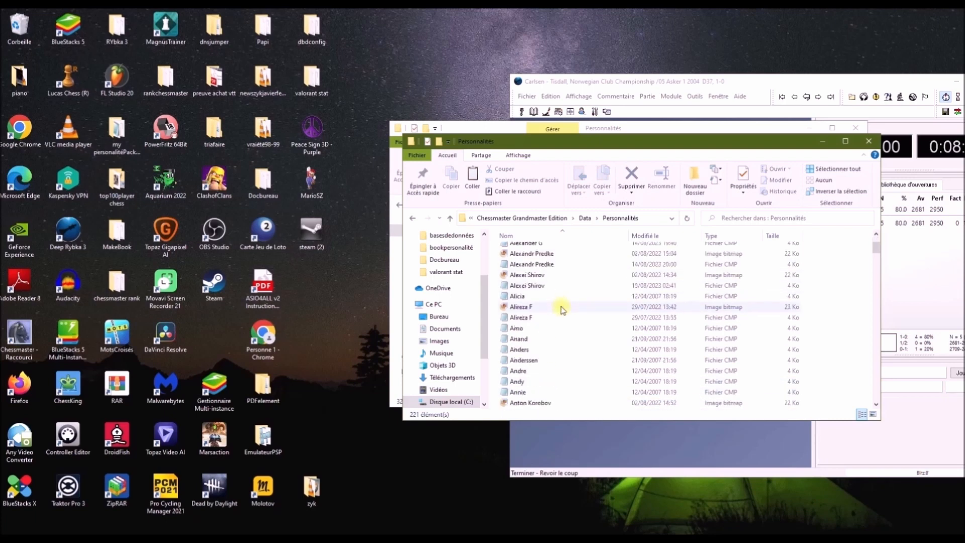
scroll(561, 309, "down", 15)
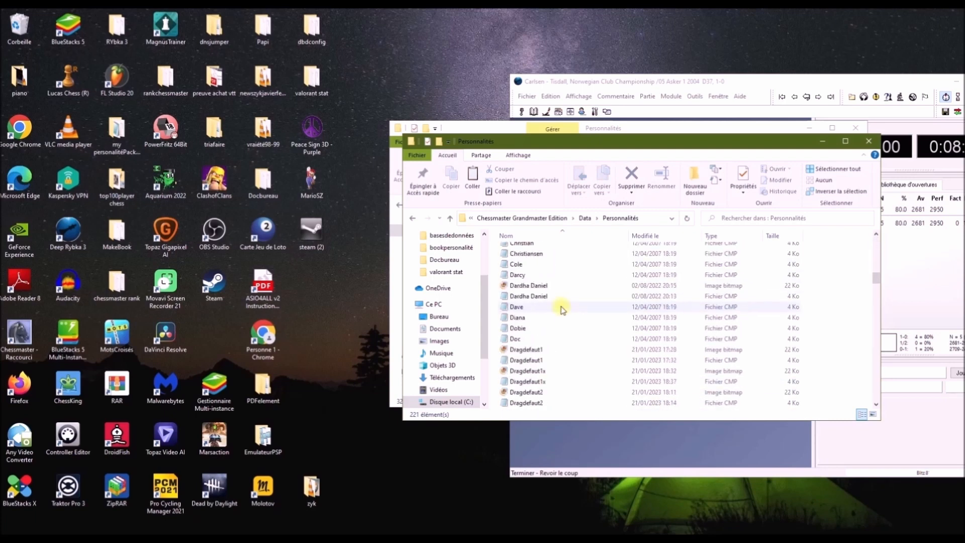
scroll(561, 309, "up", 1)
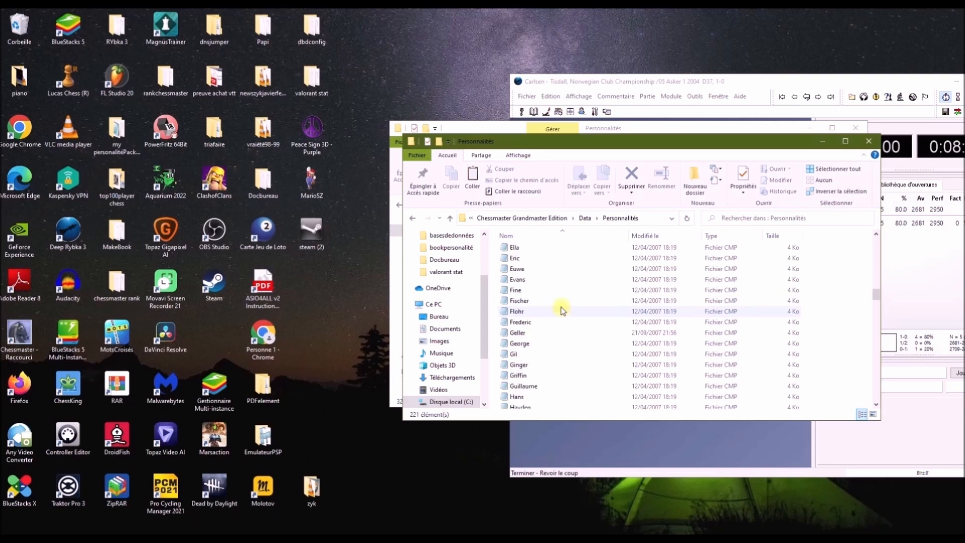
scroll(561, 309, "down", 15)
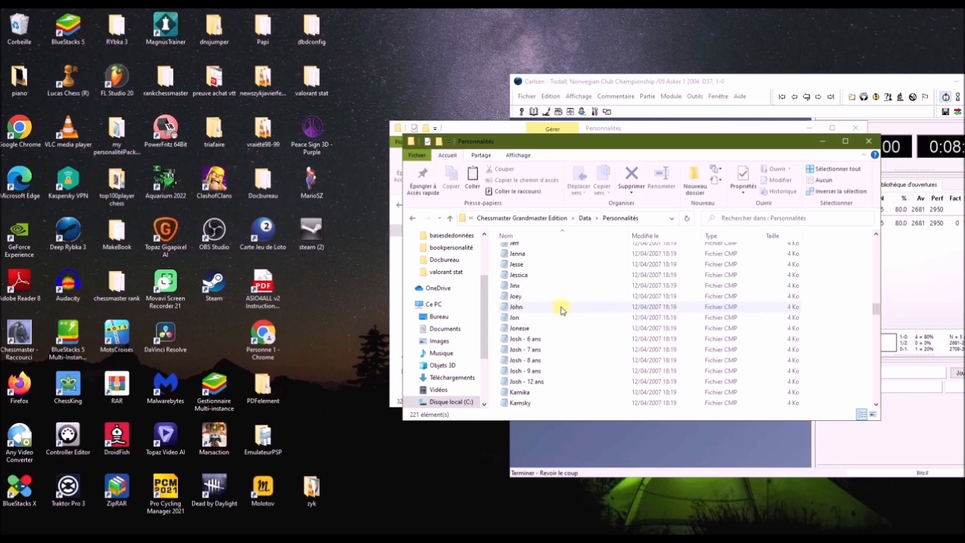
scroll(562, 310, "down", 9)
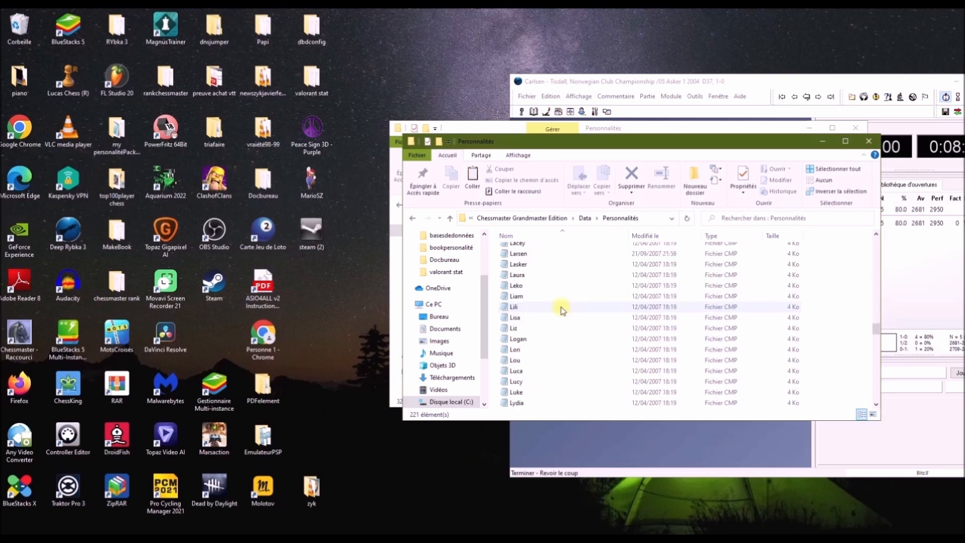
left_click(551, 317)
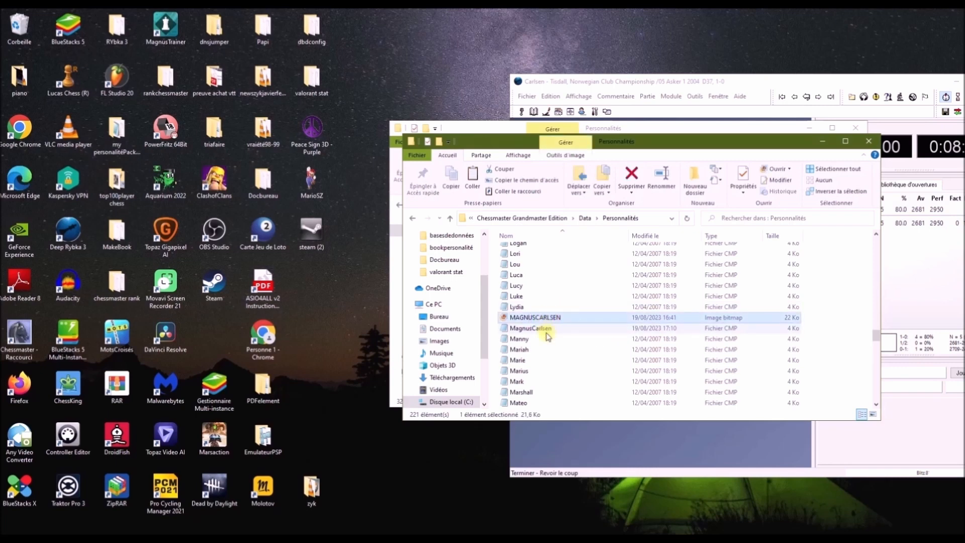
left_click(547, 329, "ctrl")
key("Delete")
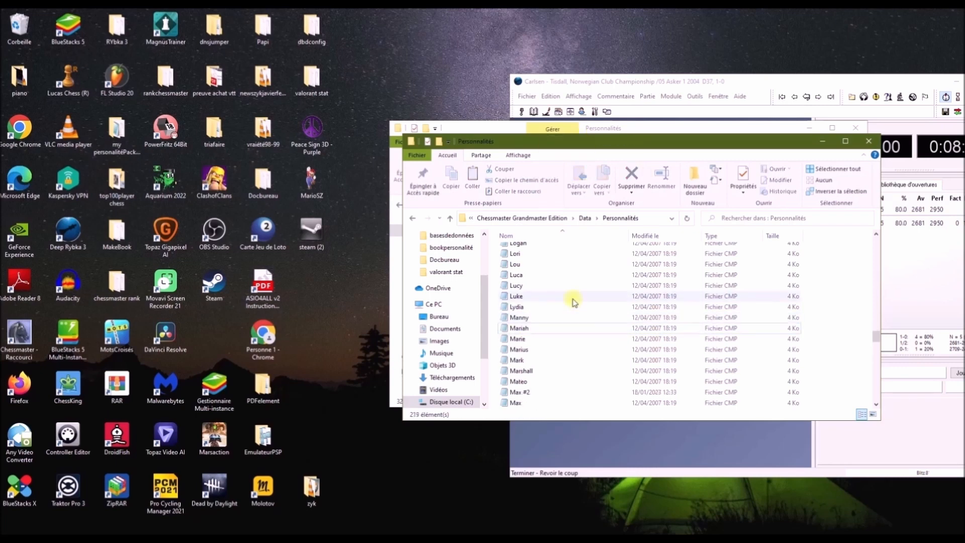
Step: Paste the copied CarlsenMagnus files into Chessmaster's Personnalités folder and minimize its window
right_click(572, 287)
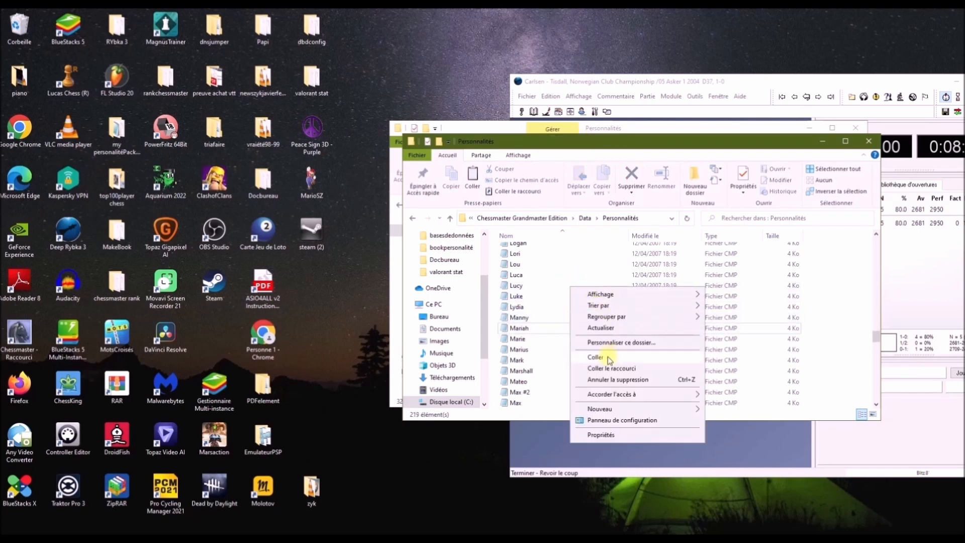
left_click(585, 352)
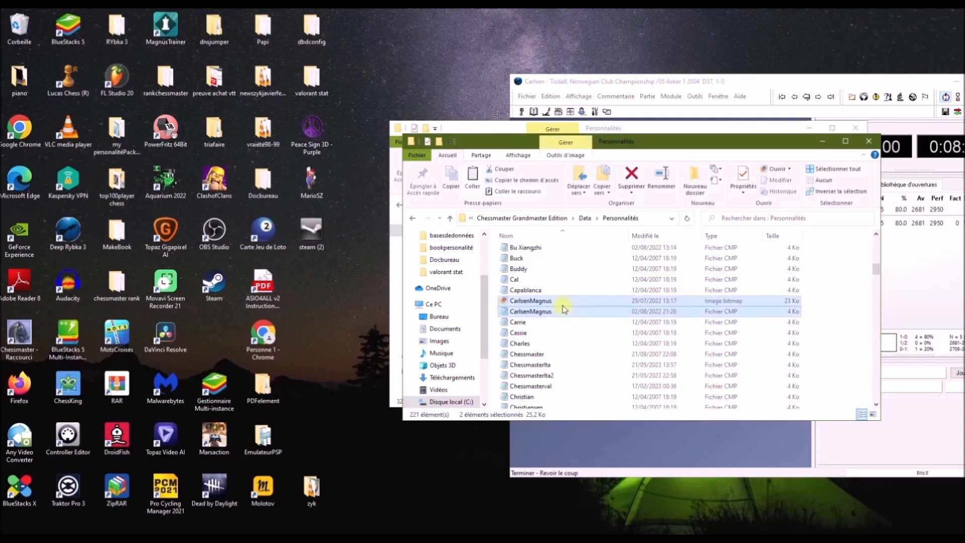
left_click(823, 145)
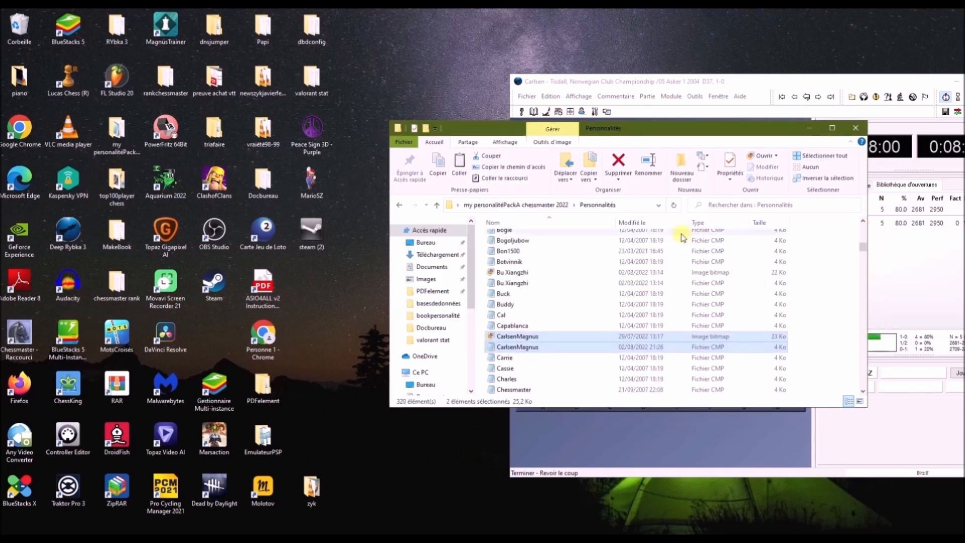
Step: Copy Carlsen2022.obk from the personality pack's Livres d'ouvertures folder
left_click(401, 205)
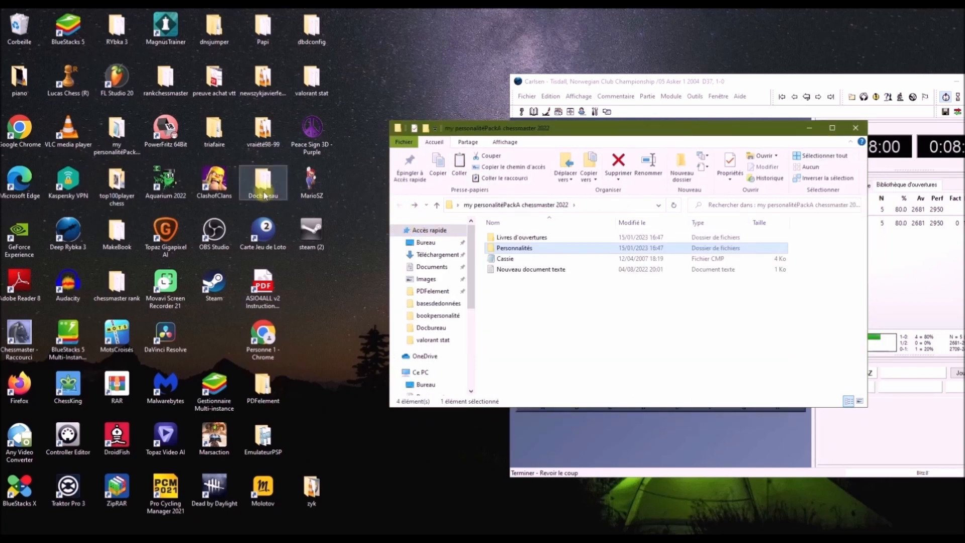
left_click(534, 239)
double_click(534, 239)
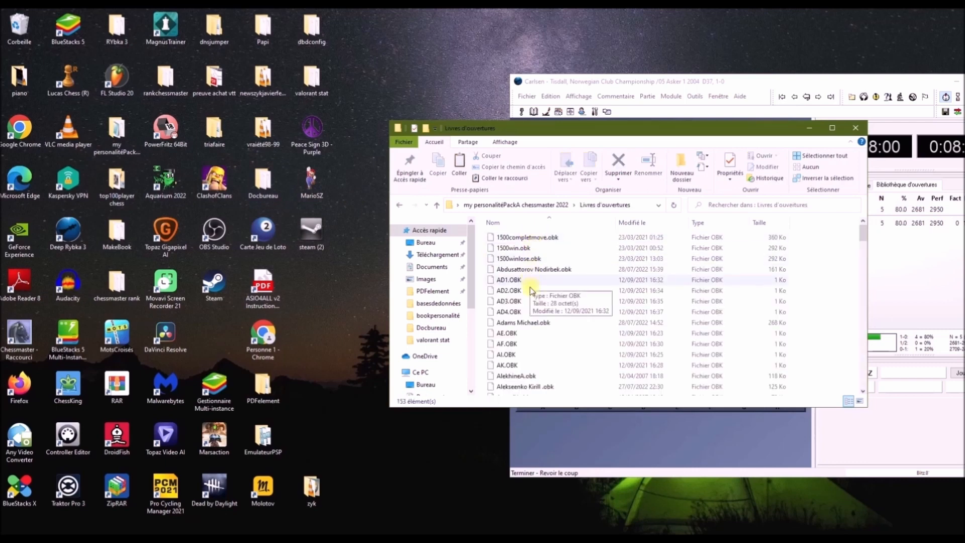
scroll(533, 325, "down", 10)
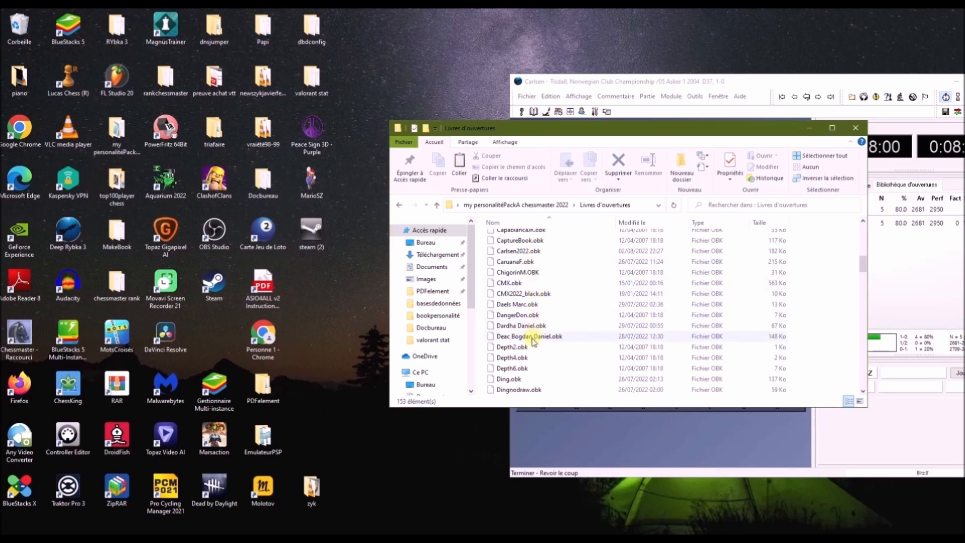
scroll(533, 336, "up", 2)
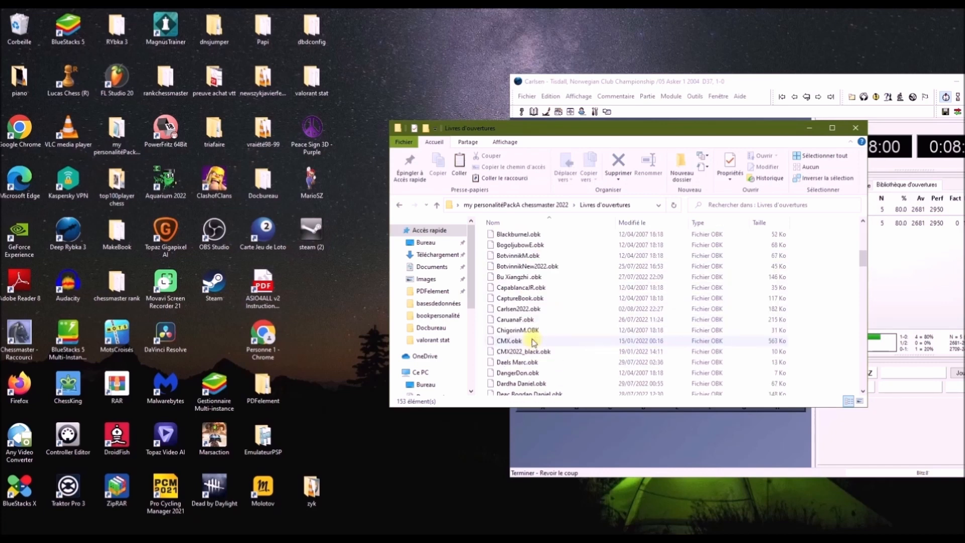
right_click(534, 308)
left_click(556, 250)
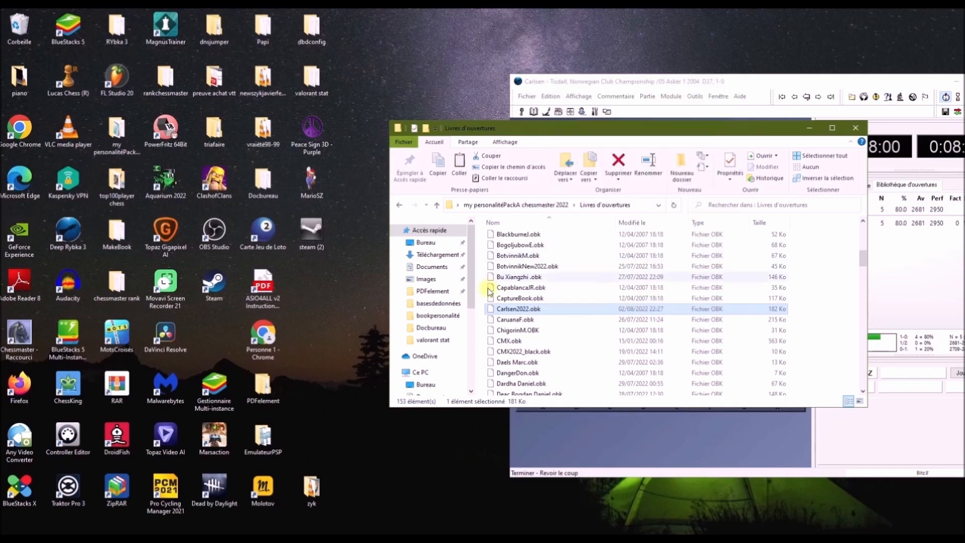
Step: Paste Carlsen2022.obk into Chessmaster's Data\Livres d'ouvertures folder and minimize both folder windows
mouse_move(363, 539)
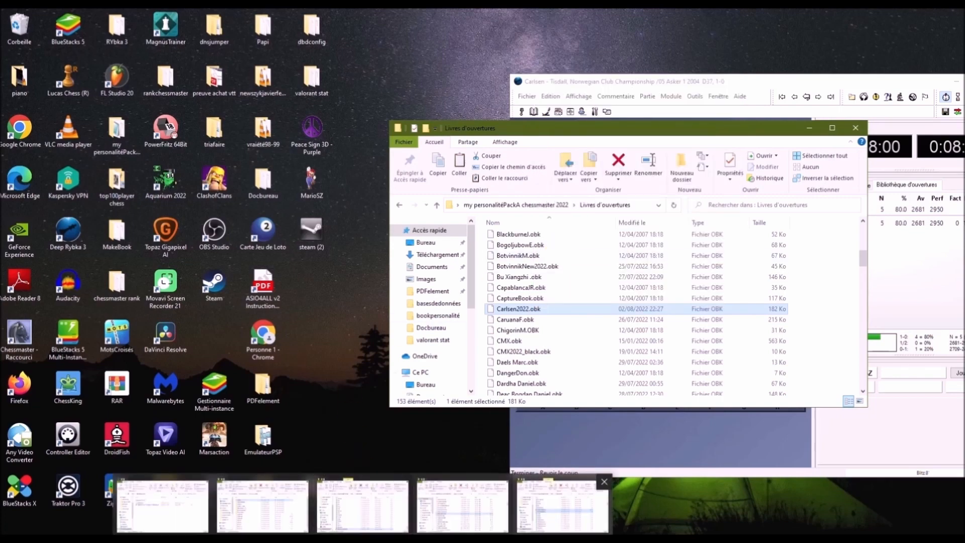
left_click(563, 507)
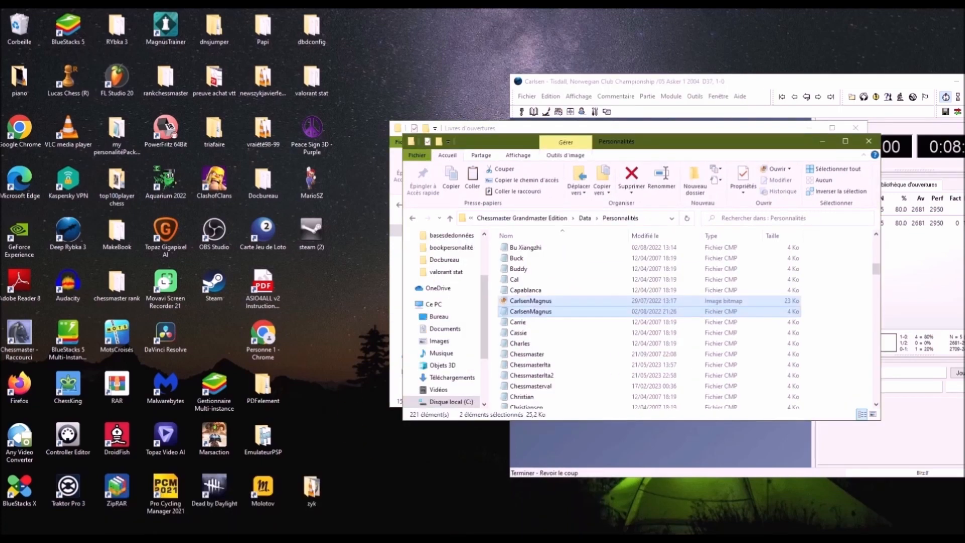
left_click(585, 217)
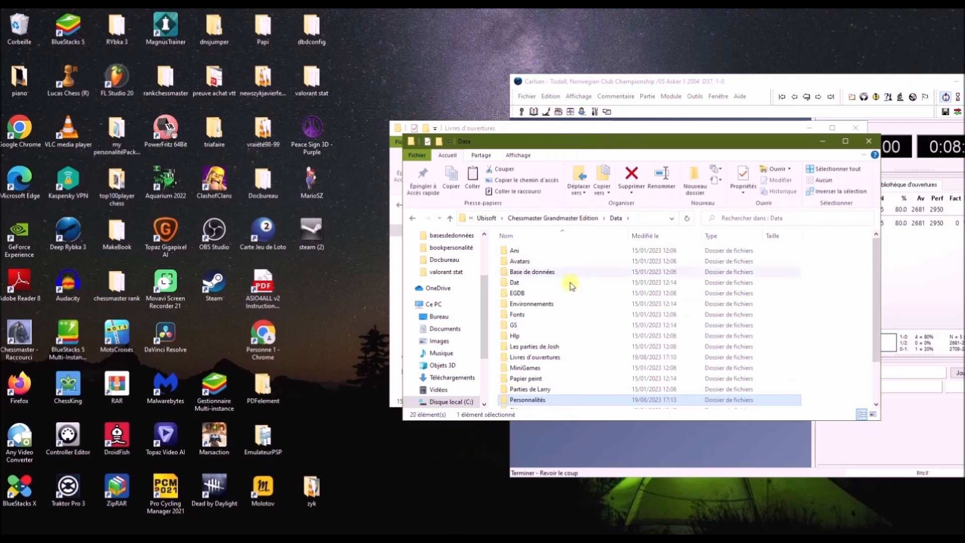
double_click(558, 357)
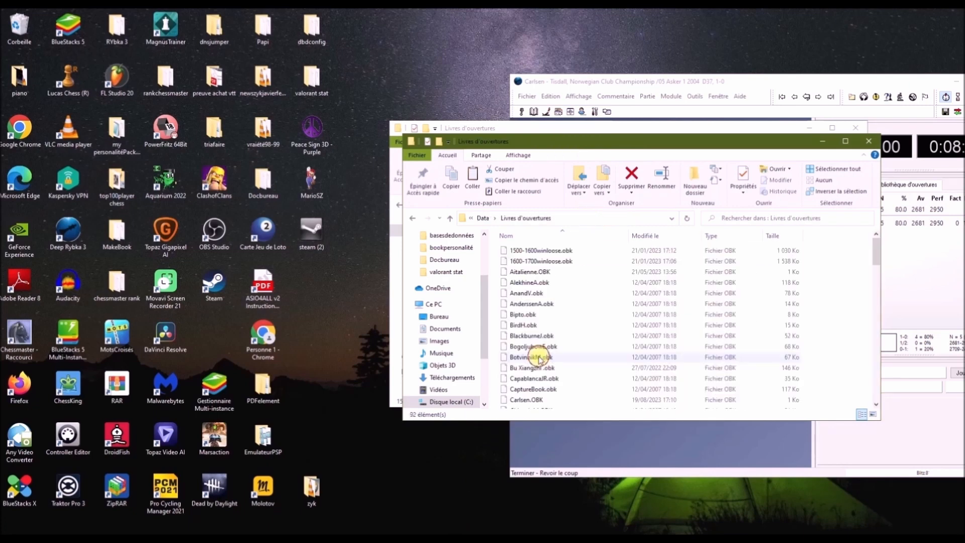
right_click(594, 306)
left_click(627, 371)
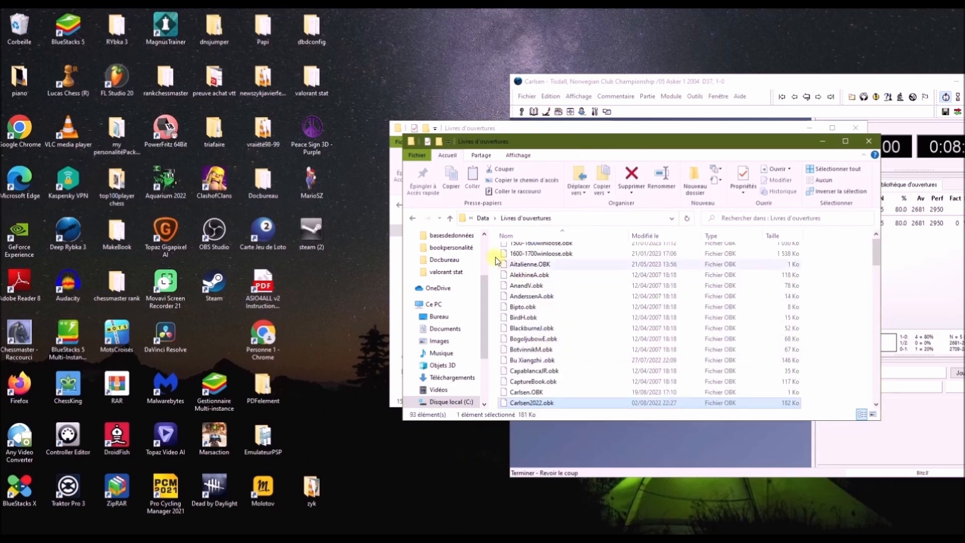
left_click(413, 218)
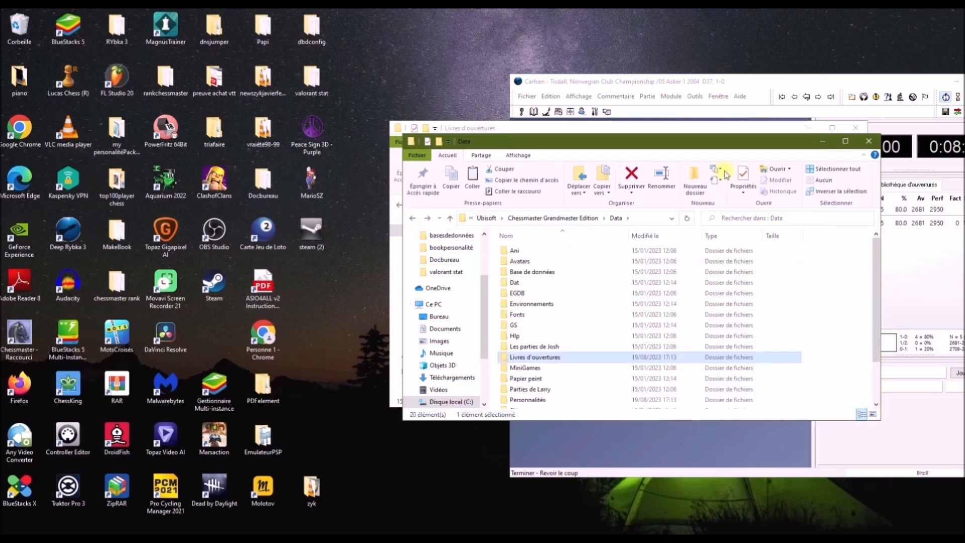
left_click(823, 141)
left_click(810, 129)
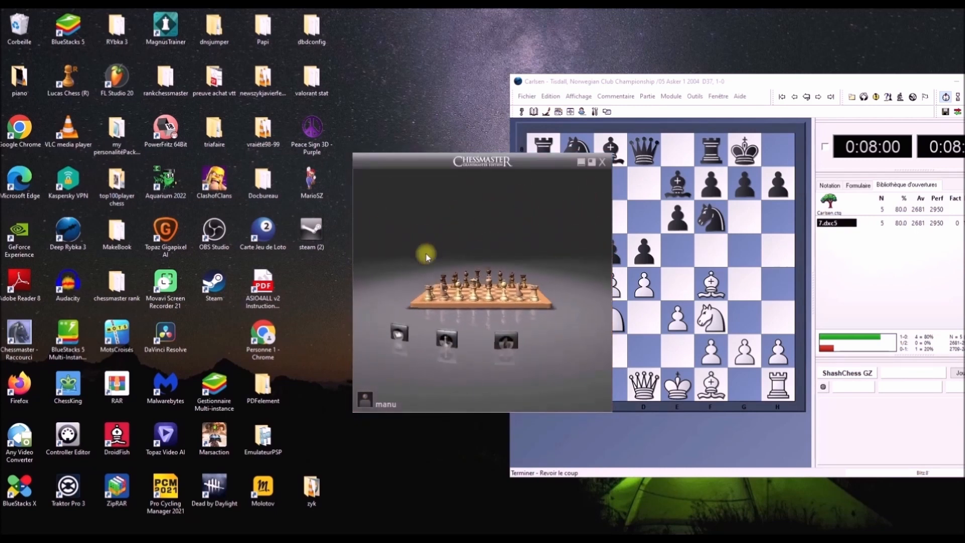
Step: Set up a new game in Chessmaster with the CarlsenMagnus personality as the computer opponent
left_click(453, 346)
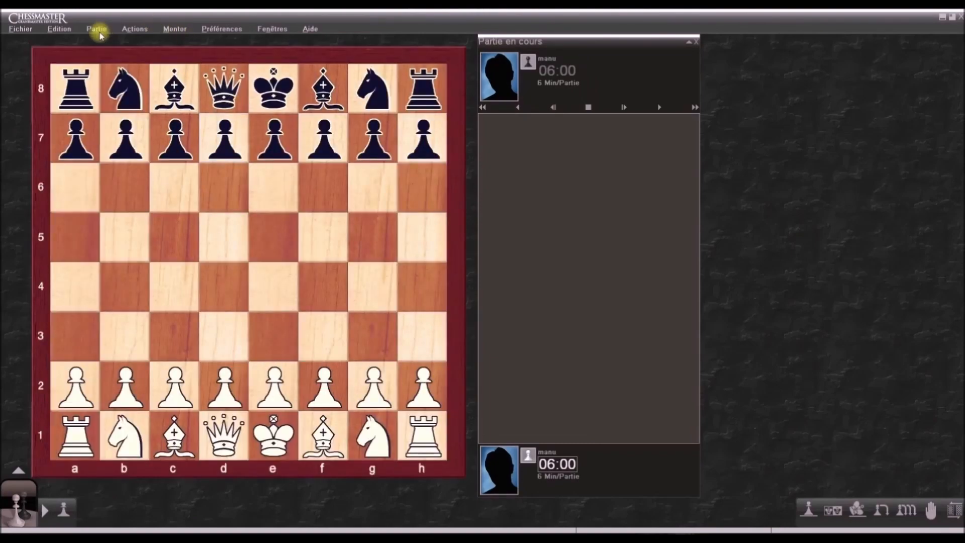
left_click(97, 30)
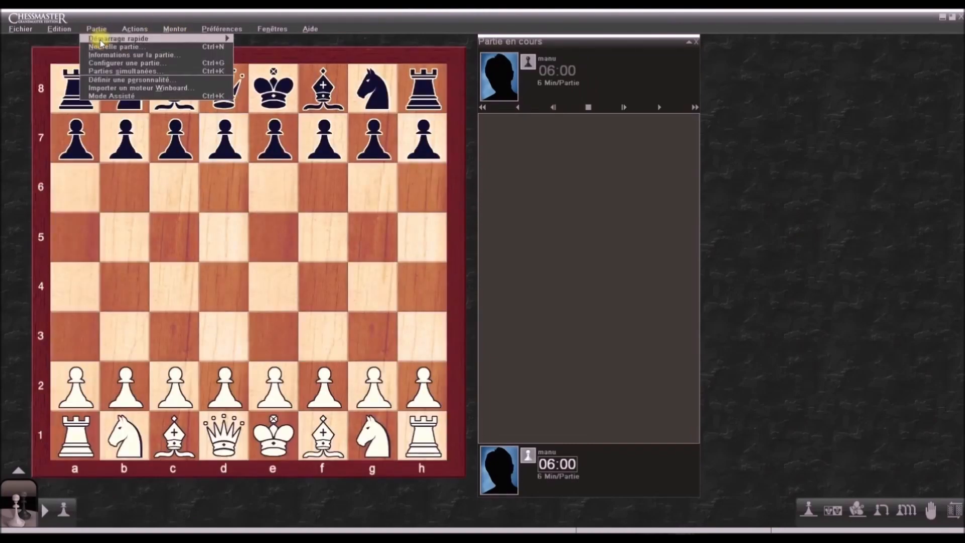
left_click(101, 47)
left_click(422, 354)
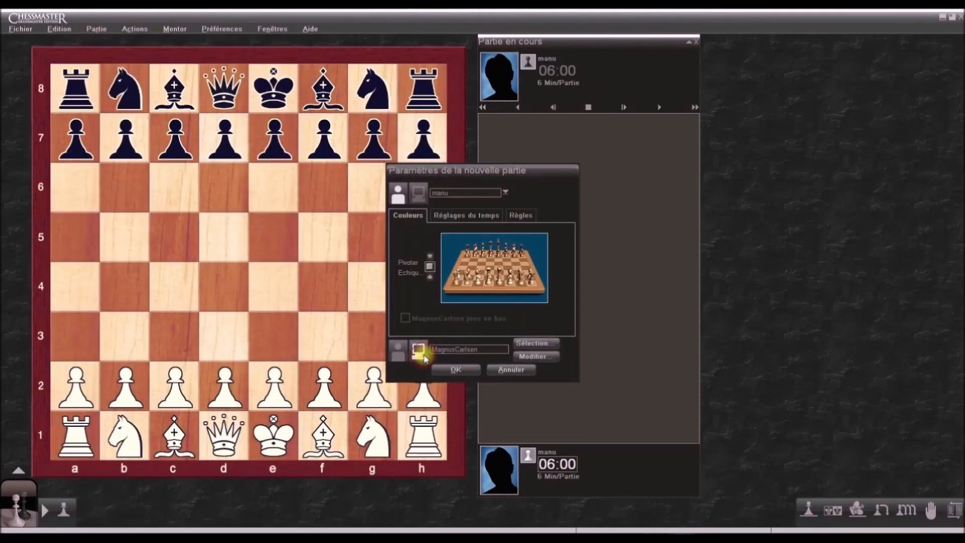
left_click(520, 343)
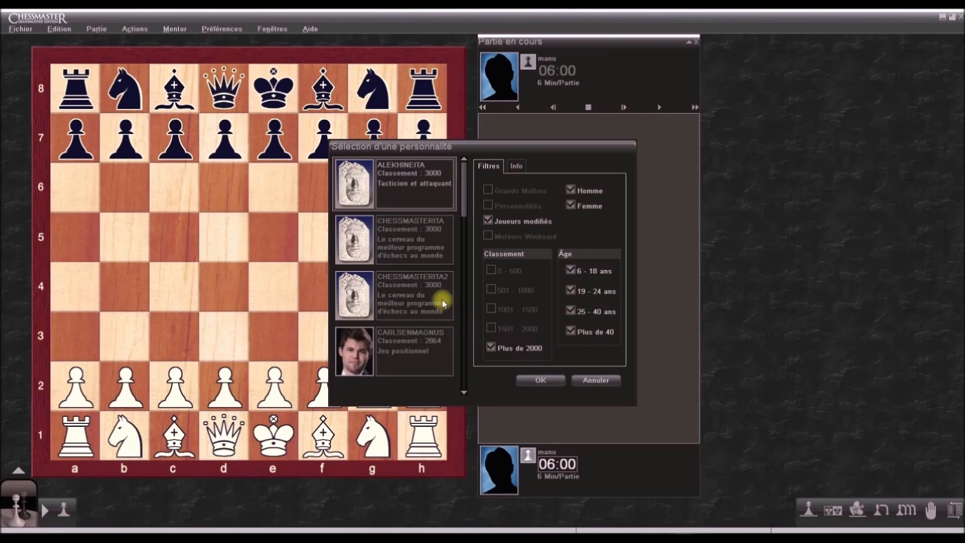
left_click(423, 358)
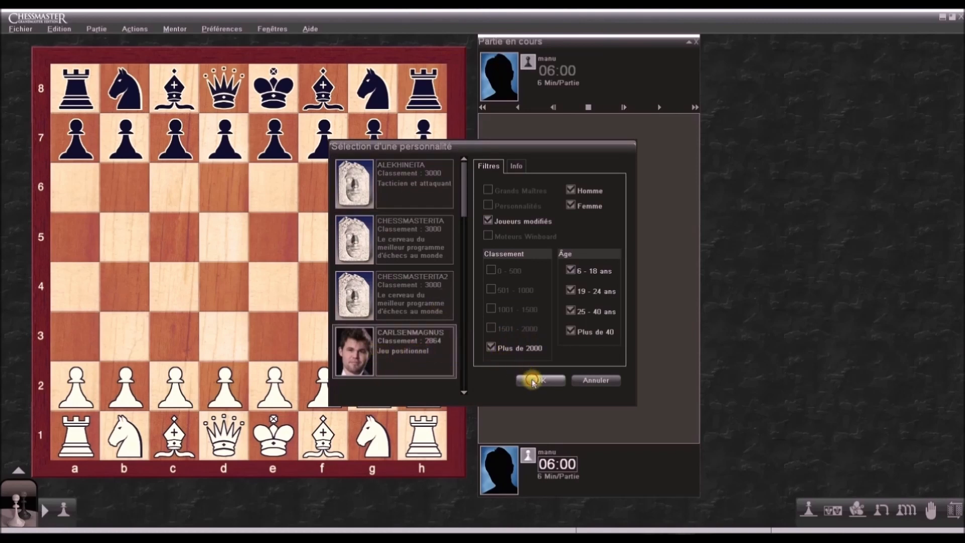
left_click(528, 379)
Step: Review CarlsenMagnus's assigned book and its style, positional and material settings, and leave the new-game setup without starting a game
left_click(535, 357)
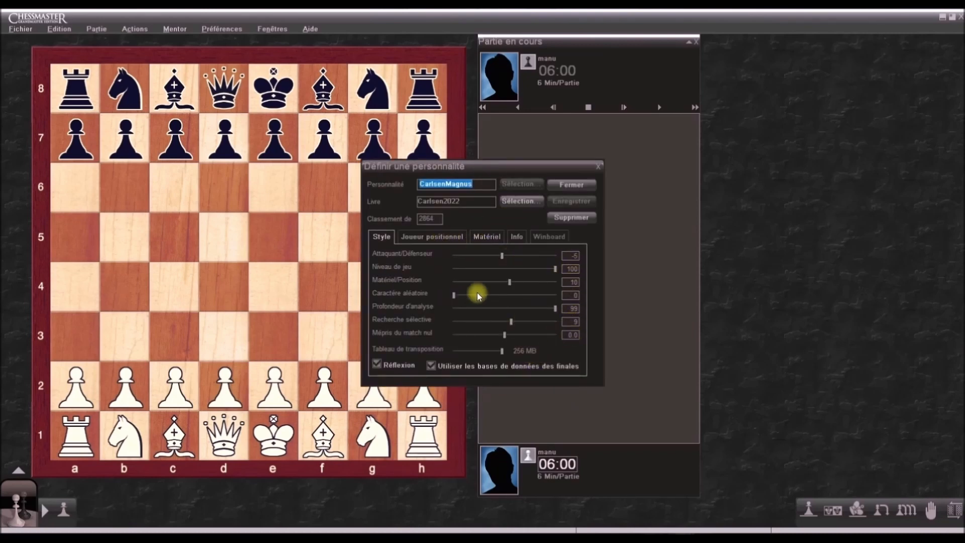
left_click(437, 241)
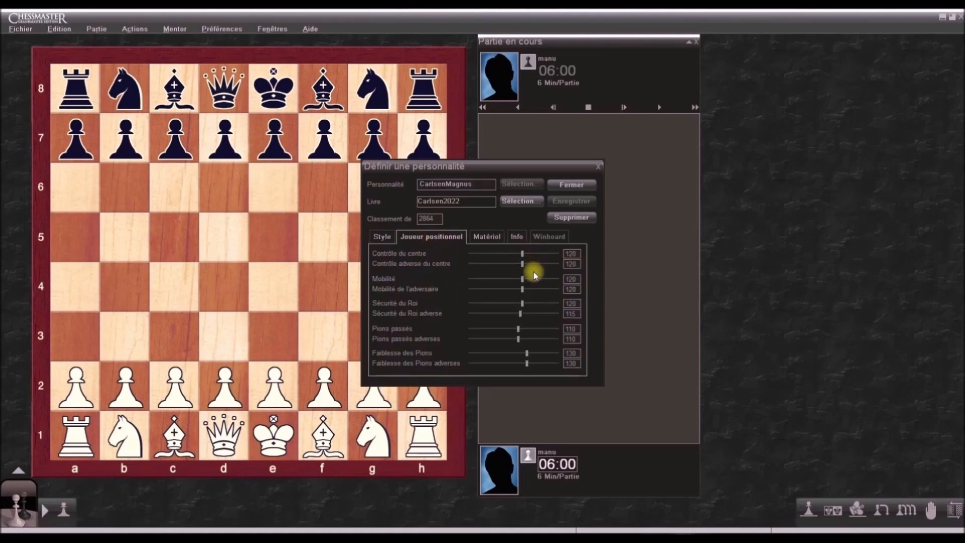
left_click(484, 239)
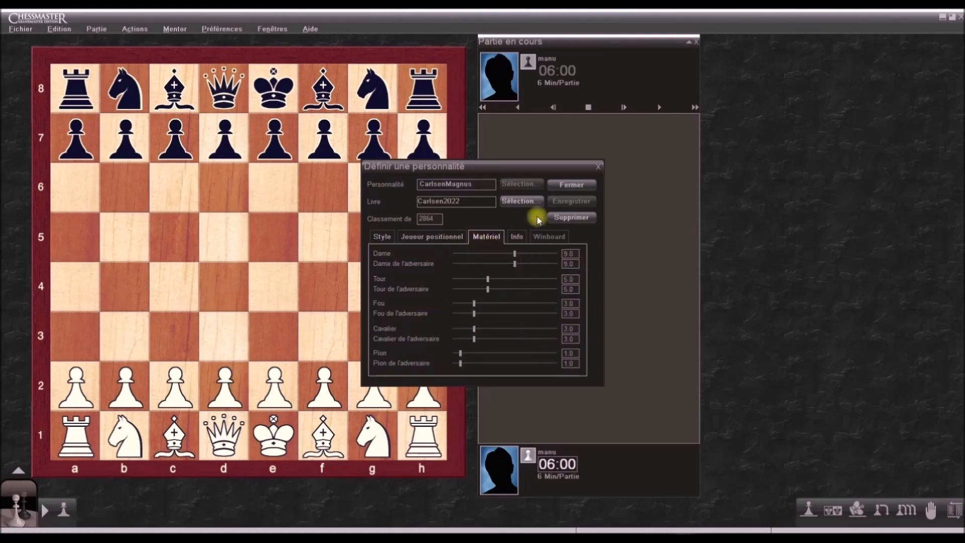
left_click(571, 185)
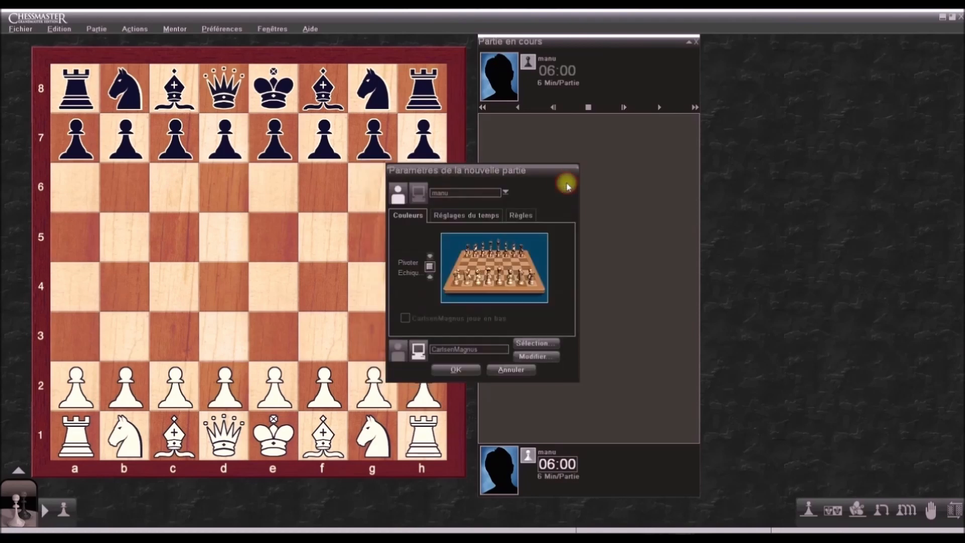
left_click(511, 371)
Step: Return to Chessmaster's start screen and load Carlsen2022.obk in the opening book editor
left_click(18, 502)
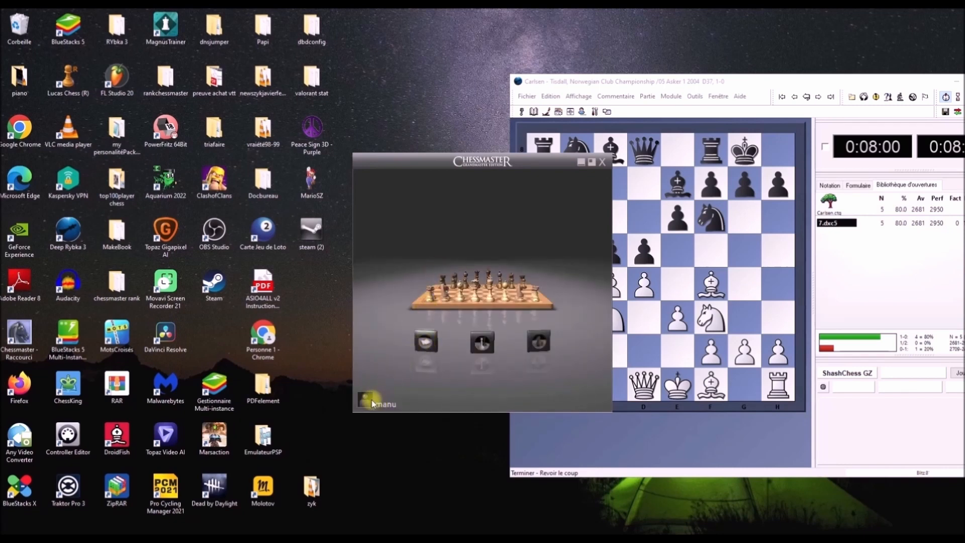
mouse_move(426, 345)
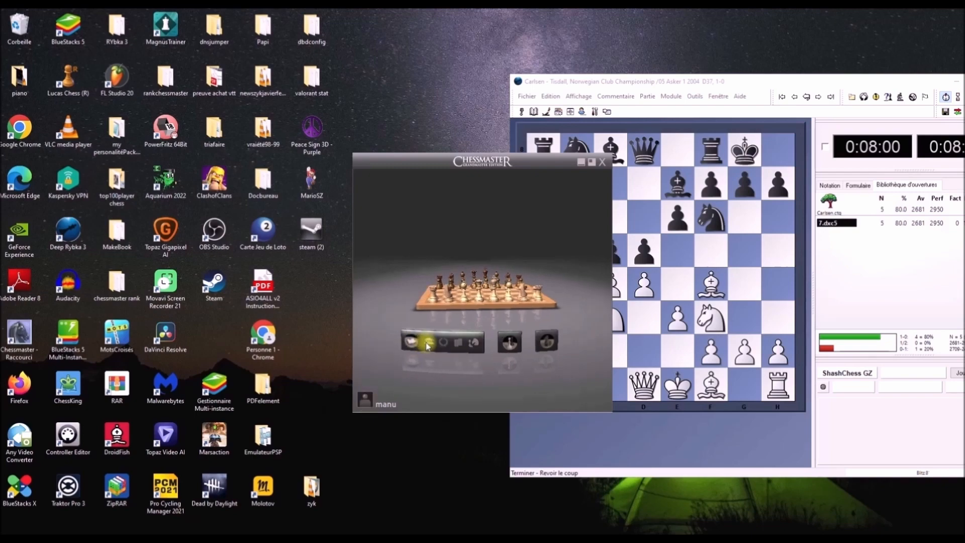
left_click(473, 346)
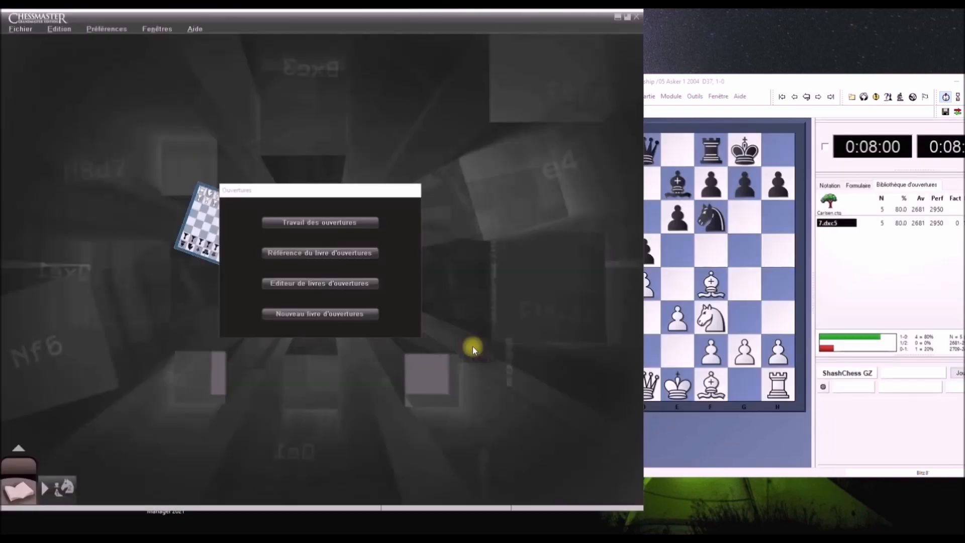
left_click(299, 280)
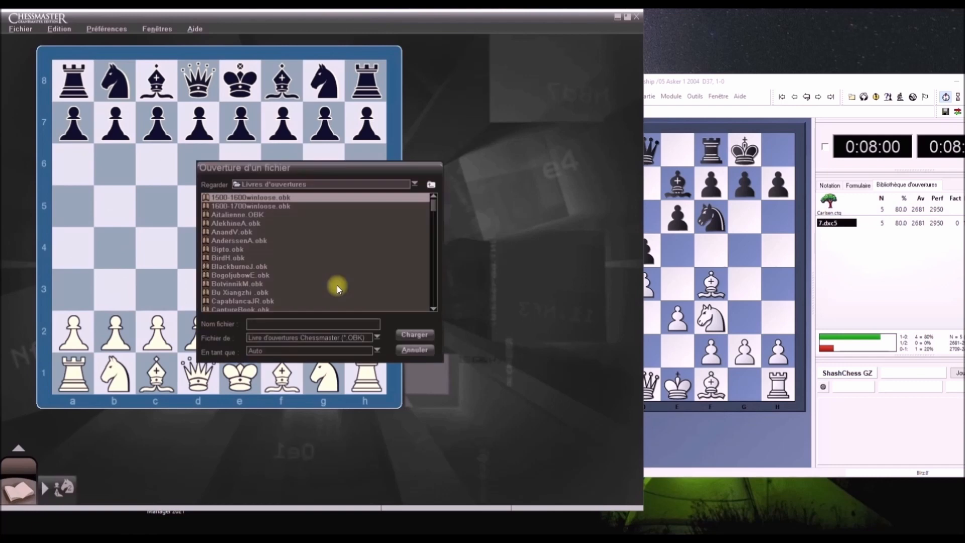
left_click_drag(432, 207, 432, 220)
left_click(264, 225)
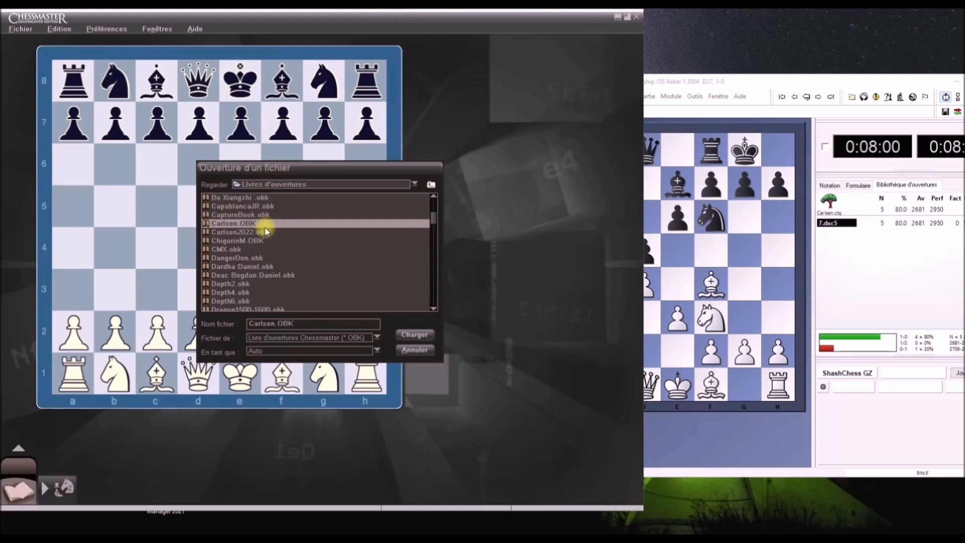
left_click(262, 232)
left_click(416, 335)
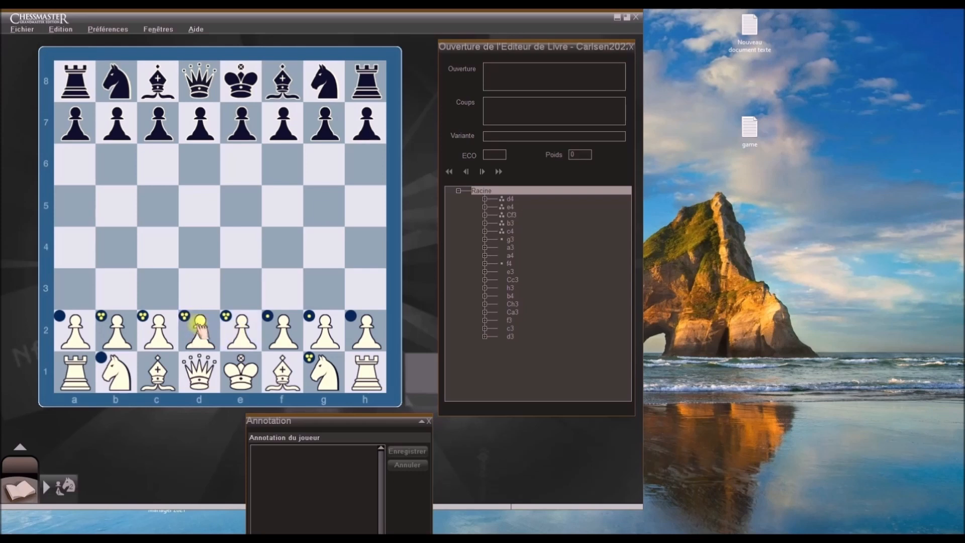
Step: Play Ca3 from the book's starting position, set its weight to 100 and take the move back
left_click(580, 154)
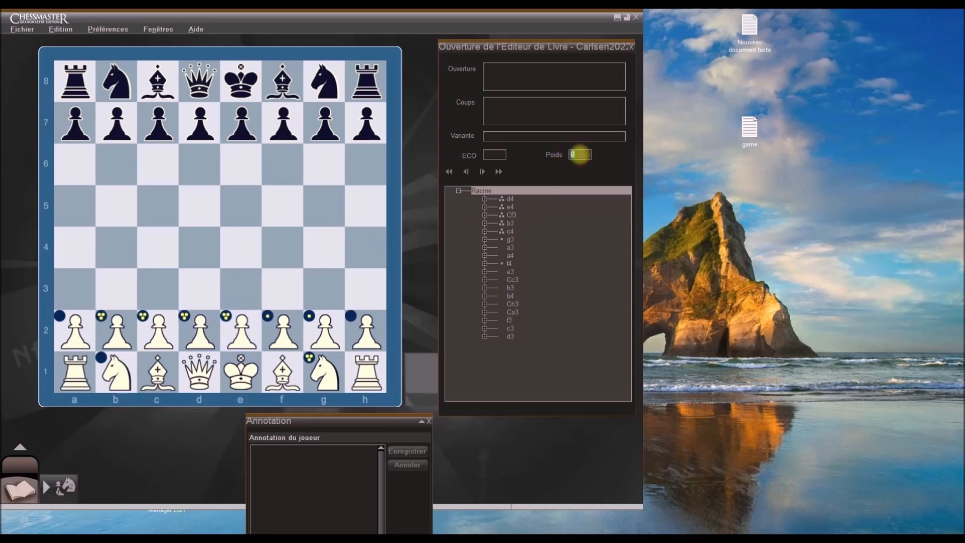
left_click_drag(116, 372, 78, 284)
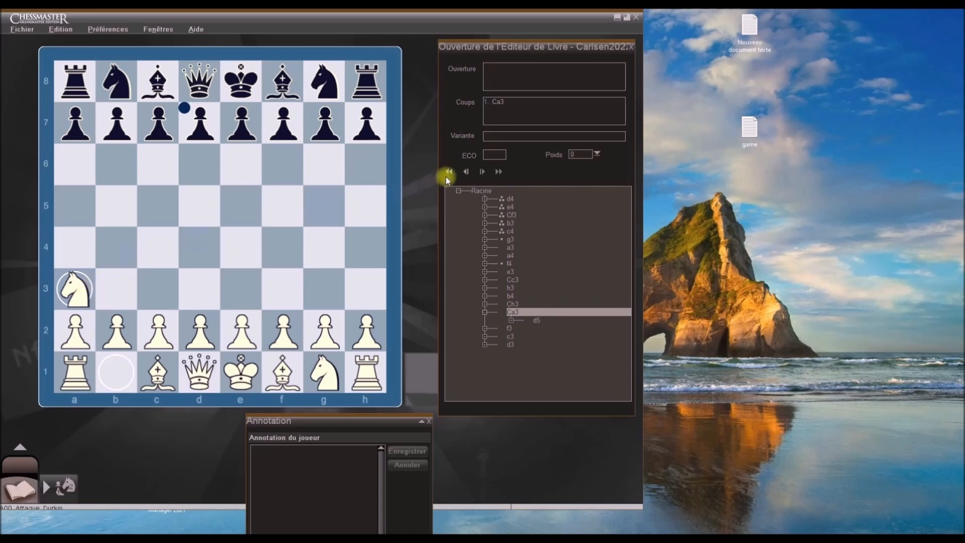
left_click(465, 173)
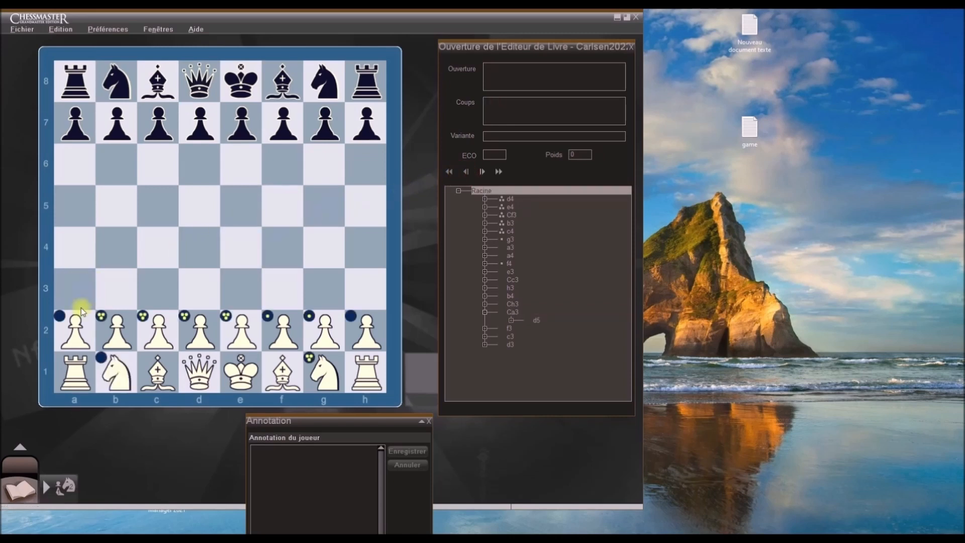
left_click_drag(116, 372, 74, 297)
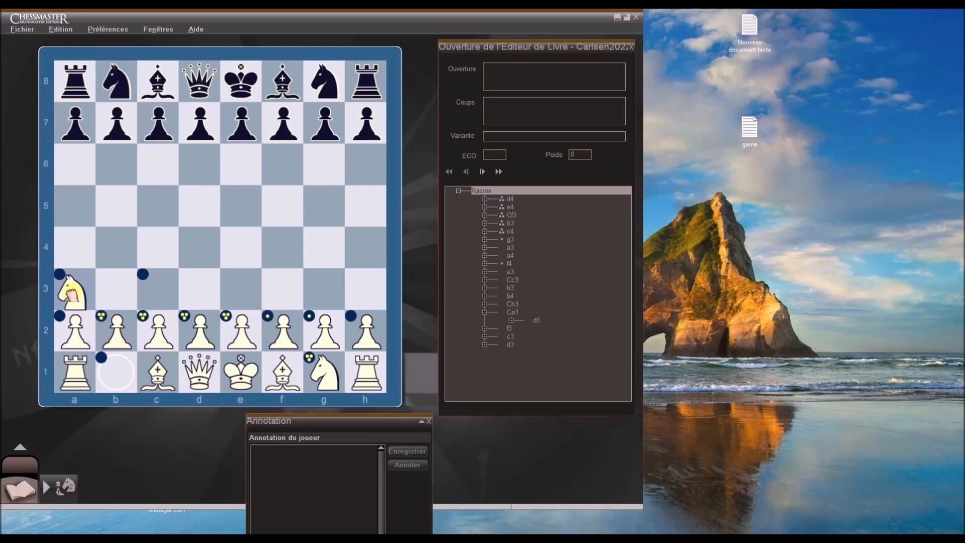
left_click_drag(75, 294, 75, 290)
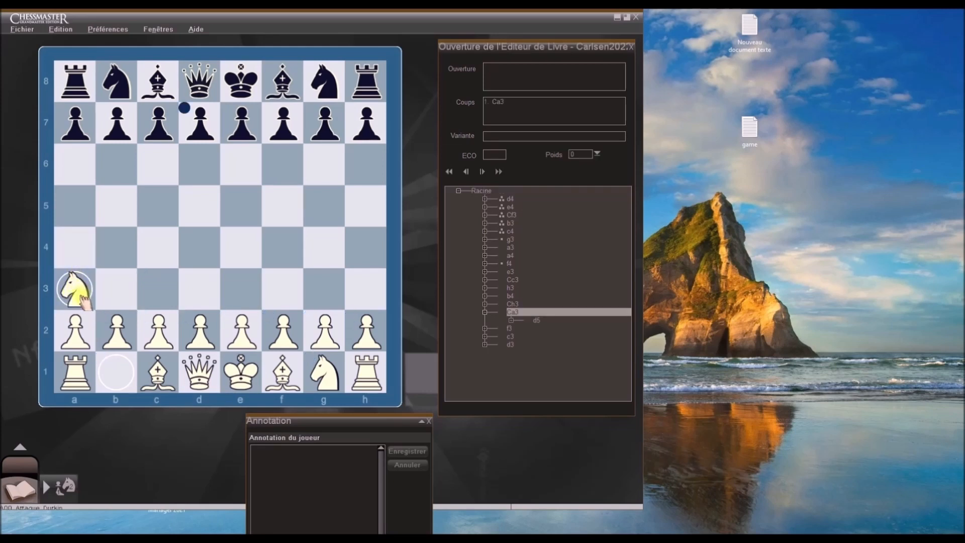
left_click(596, 154)
left_click(576, 187)
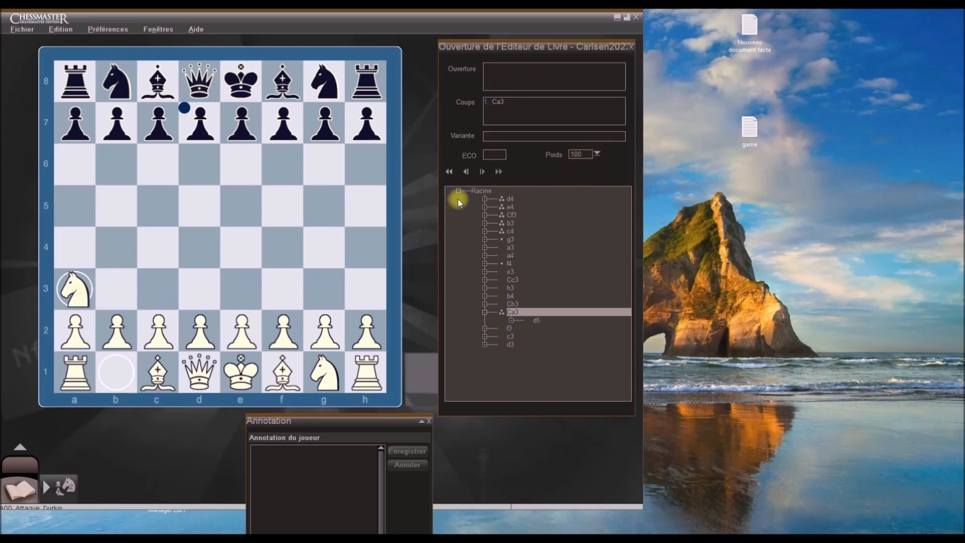
left_click(467, 171)
Step: Replay Ca3 in the book, set its weight to 0 and return to the starting position
left_click_drag(116, 372, 76, 292)
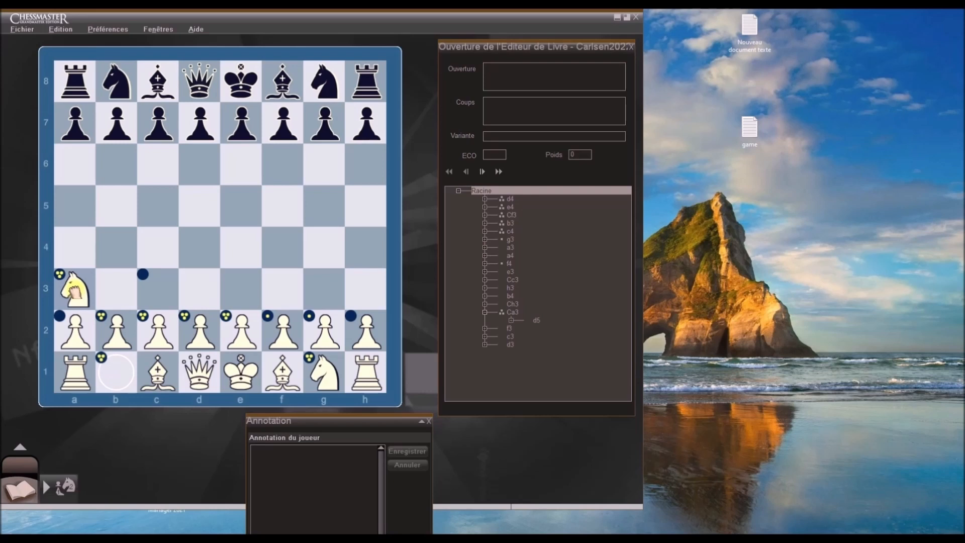
left_click_drag(75, 290, 74, 290)
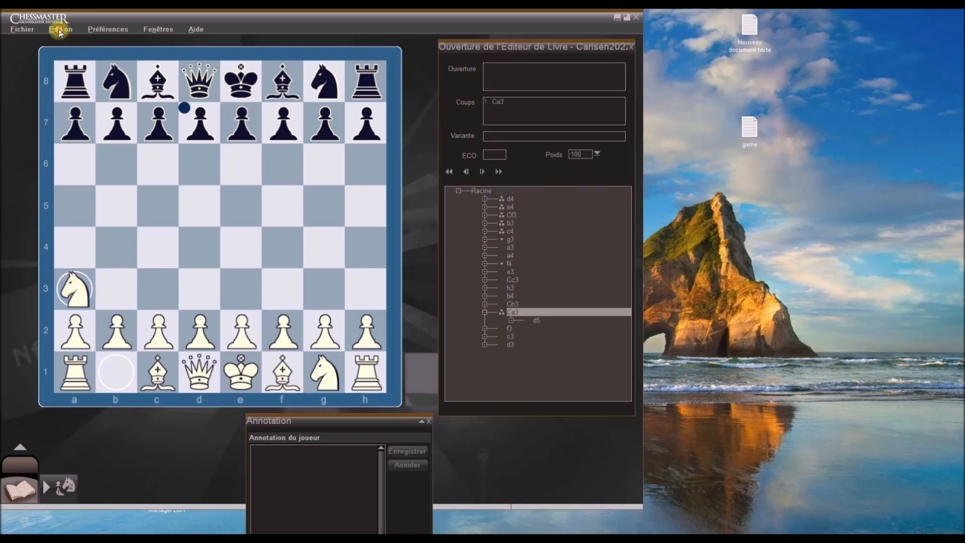
left_click(23, 29)
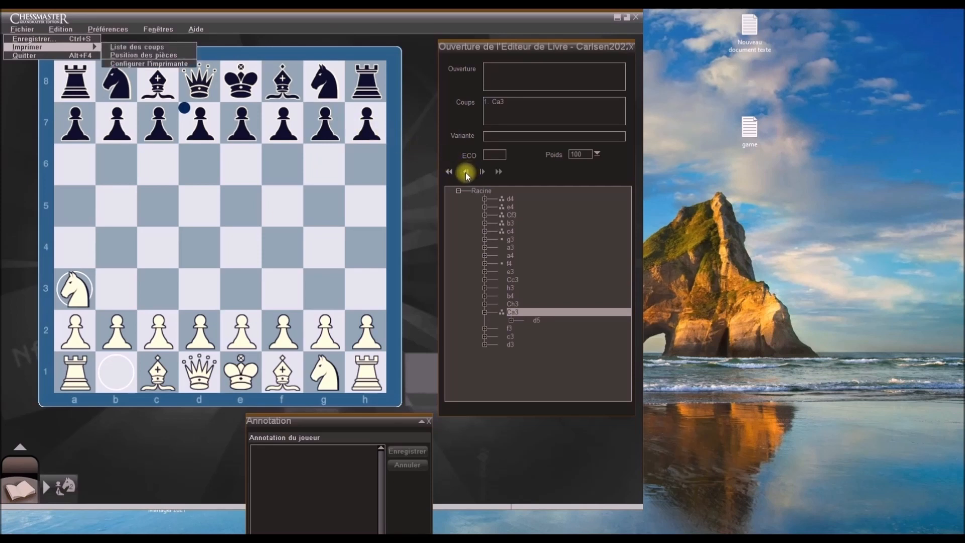
left_click(597, 159)
left_click(584, 164)
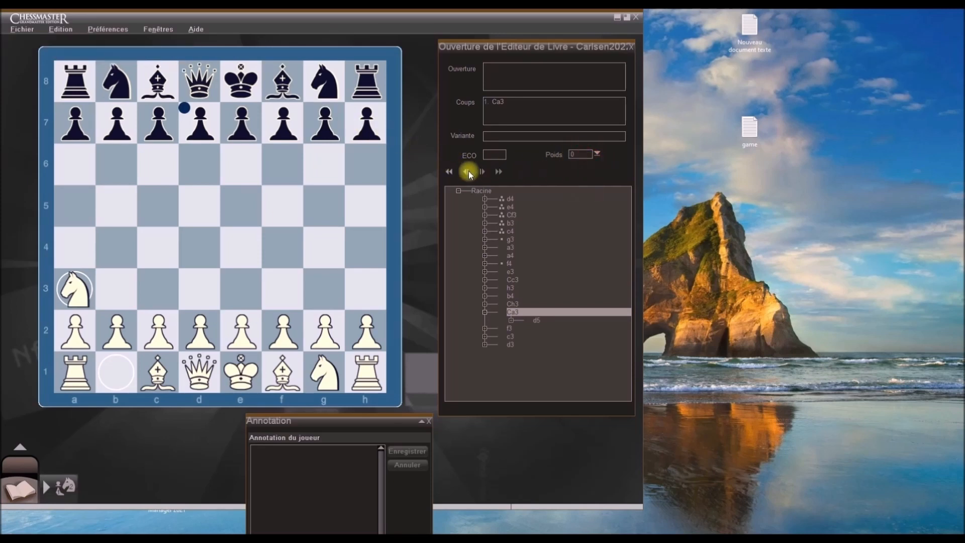
left_click(466, 172)
Step: Play f4 from the book's starting position, inspect its weight options without changing them and take the move back
mouse_move(113, 369)
left_mouse_down()
mouse_move(79, 276)
mouse_move(98, 362)
mouse_move(113, 371)
left_mouse_up()
mouse_move(114, 326)
left_mouse_down()
mouse_move(108, 285)
mouse_move(121, 282)
mouse_move(118, 336)
left_mouse_up()
mouse_move(202, 334)
left_mouse_down()
mouse_move(200, 249)
mouse_move(197, 332)
left_mouse_up()
mouse_move(274, 327)
left_mouse_down()
mouse_move(282, 252)
mouse_move(271, 332)
left_mouse_up()
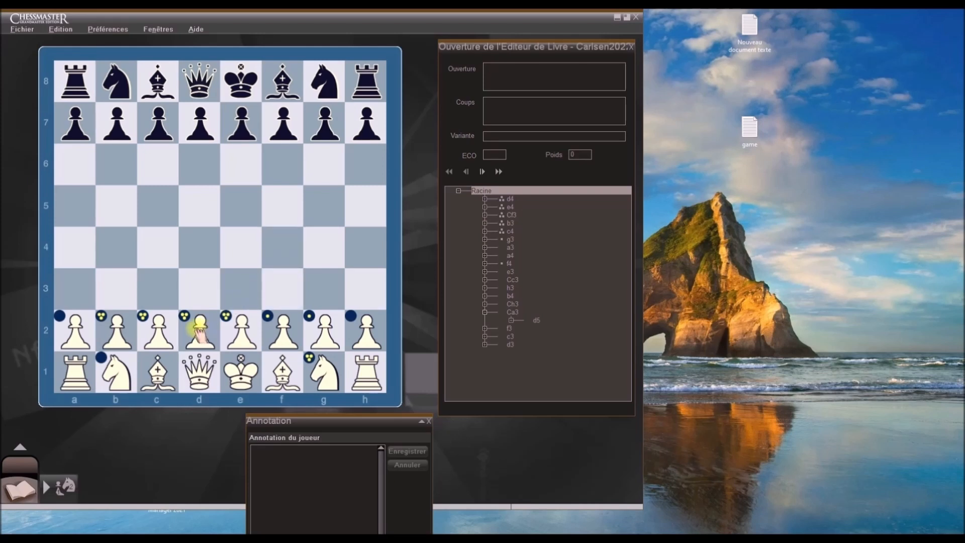
left_click_drag(274, 332, 282, 248)
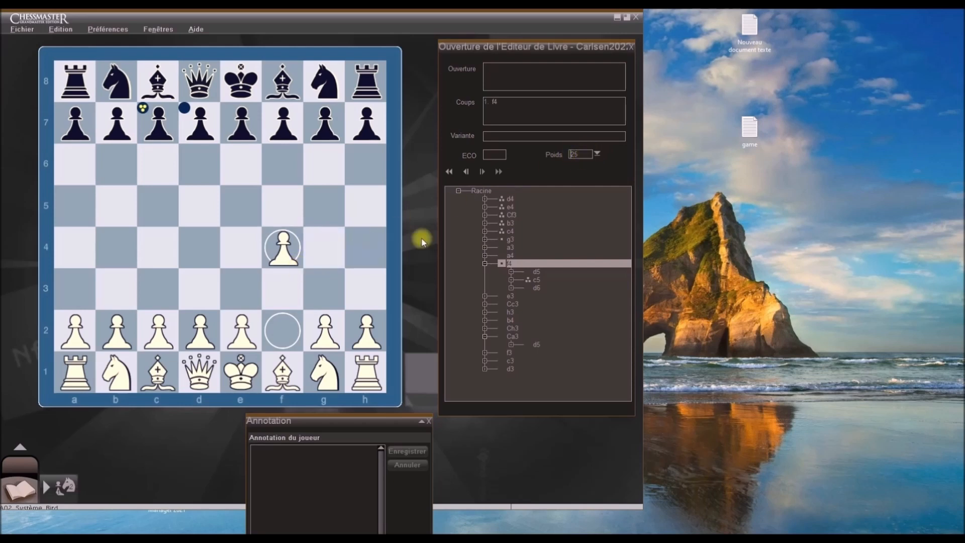
left_click(596, 153)
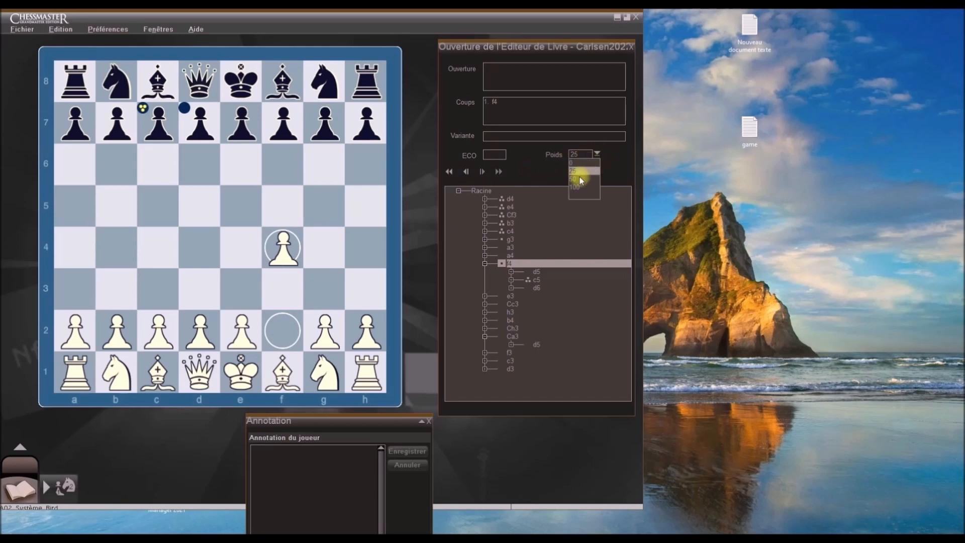
left_click(598, 152)
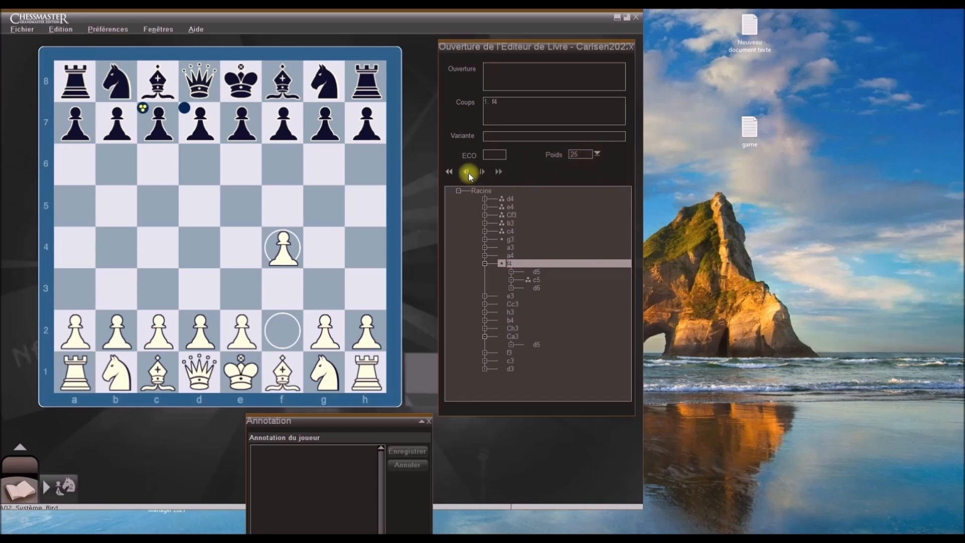
left_click(467, 172)
Step: Walk through the book line 1. d4 d5 2. c4 e6 3. Cc3 Cf6 4. cxd5 exd5 on the board
left_click_drag(200, 330, 199, 248)
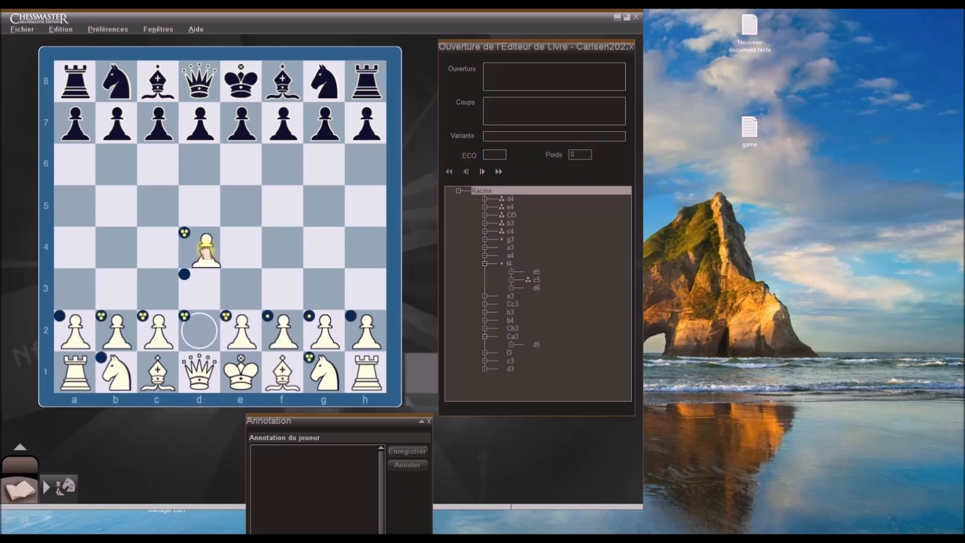
left_click_drag(211, 128, 200, 206)
left_click_drag(167, 318, 157, 247)
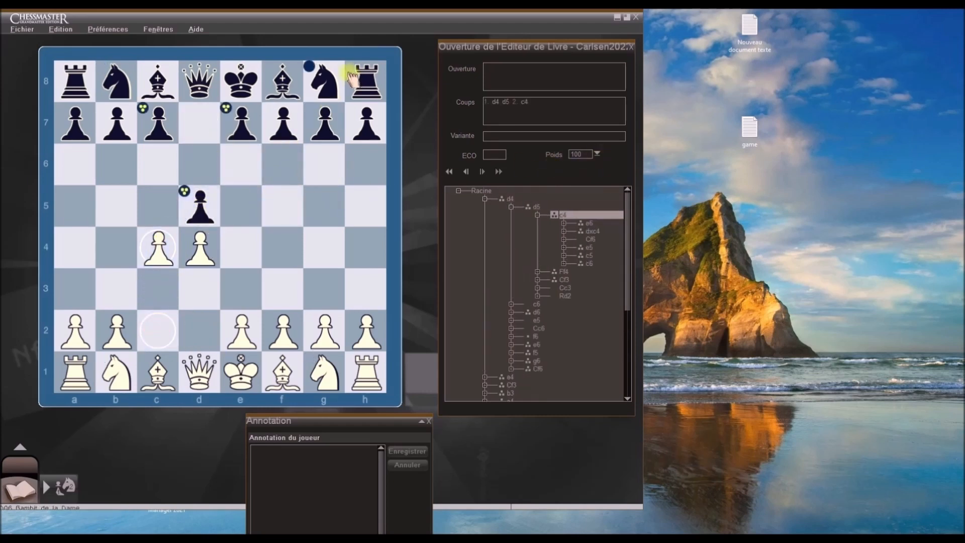
left_click_drag(241, 120, 237, 168)
left_click_drag(115, 372, 176, 279)
left_click_drag(321, 83, 280, 171)
left_click_drag(157, 248, 201, 206)
left_click_drag(234, 173, 200, 204)
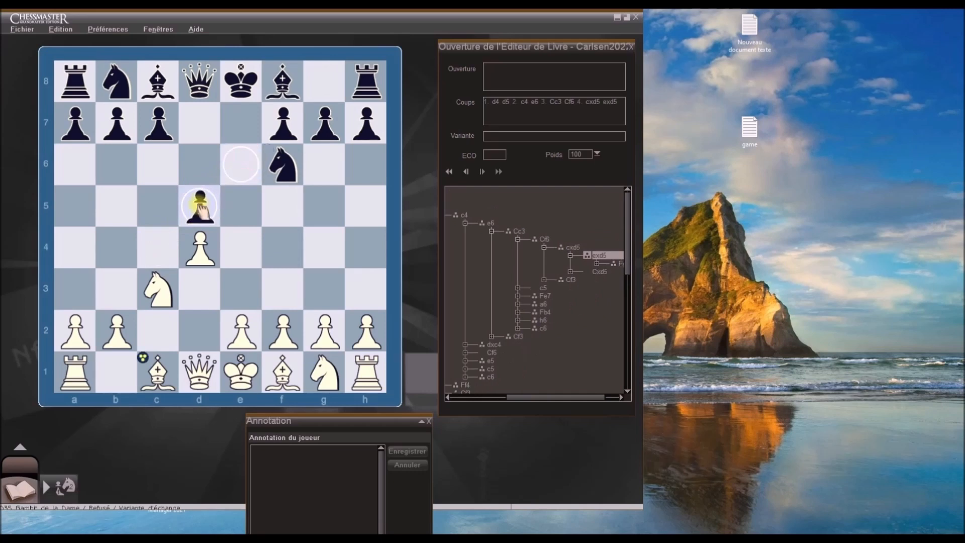
Step: Continue the book line with 5. Fg5 c6 6. e3 Fe7 7. Fd3 Cbd7 8. Cge2
left_click_drag(158, 372, 317, 210)
left_click_drag(148, 123, 158, 163)
left_click_drag(232, 326, 240, 287)
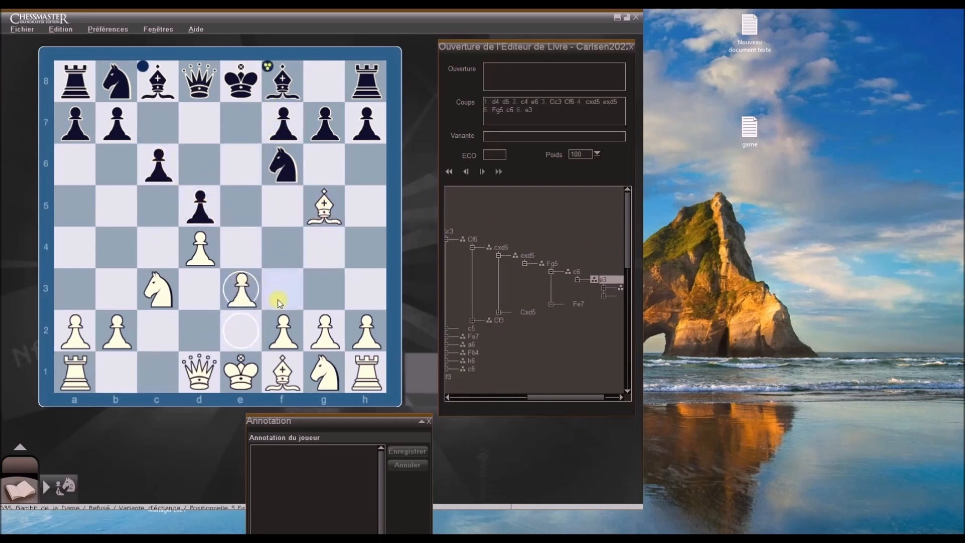
left_click_drag(282, 83, 241, 123)
left_click_drag(281, 372, 199, 287)
left_click_drag(116, 80, 199, 123)
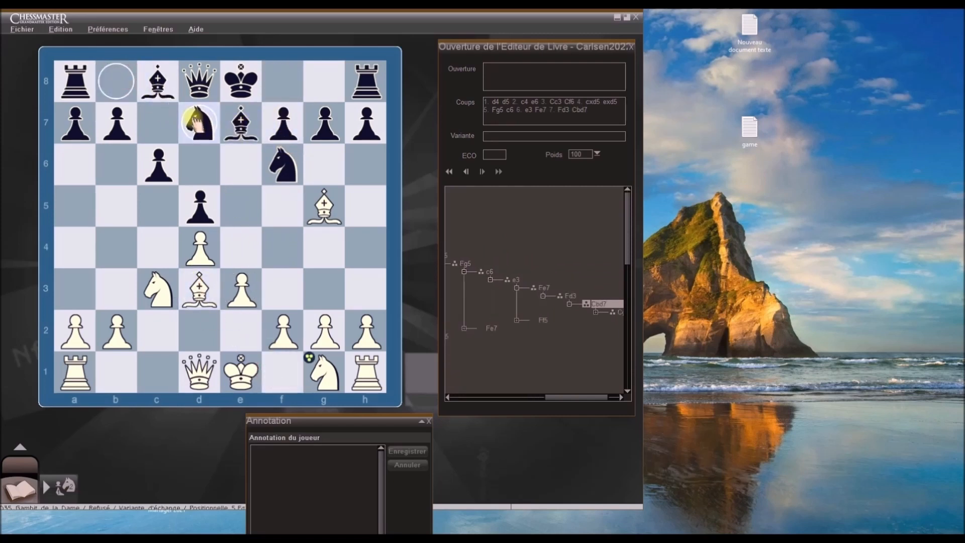
left_click_drag(325, 372, 241, 329)
mouse_move(280, 157)
left_mouse_down()
mouse_move(360, 206)
mouse_move(312, 190)
mouse_move(281, 164)
left_mouse_up()
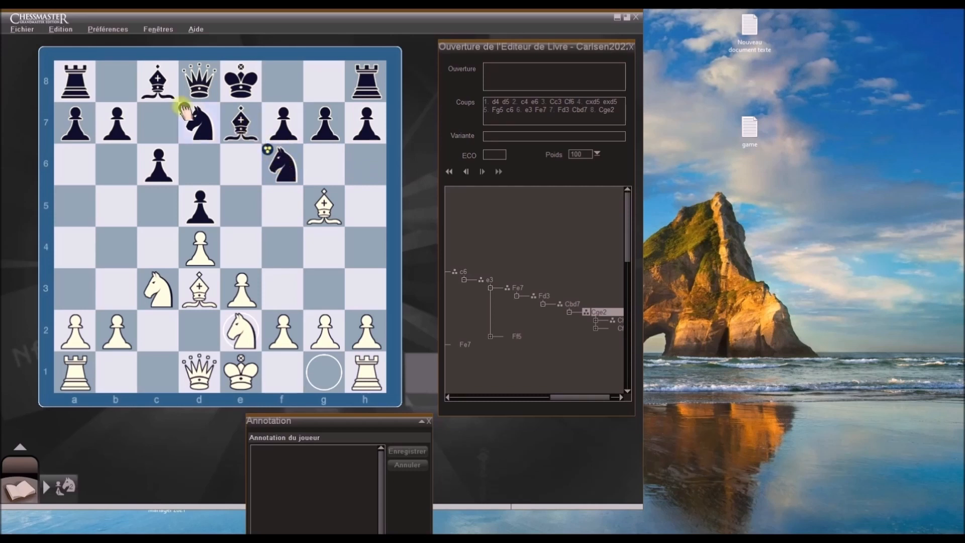
Step: Continue the book line on the board with 8... Cf8 9. O-O Ce6 10. Fh4 O-O
left_click_drag(201, 131, 282, 83)
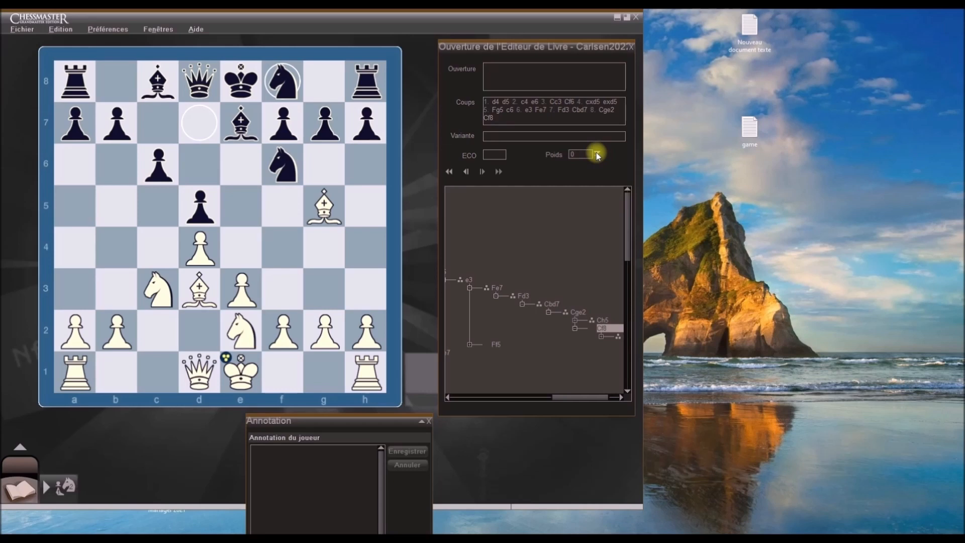
left_click_drag(240, 373, 323, 373)
left_click_drag(284, 88, 242, 164)
left_click_drag(324, 205, 366, 247)
left_click_drag(241, 81, 323, 81)
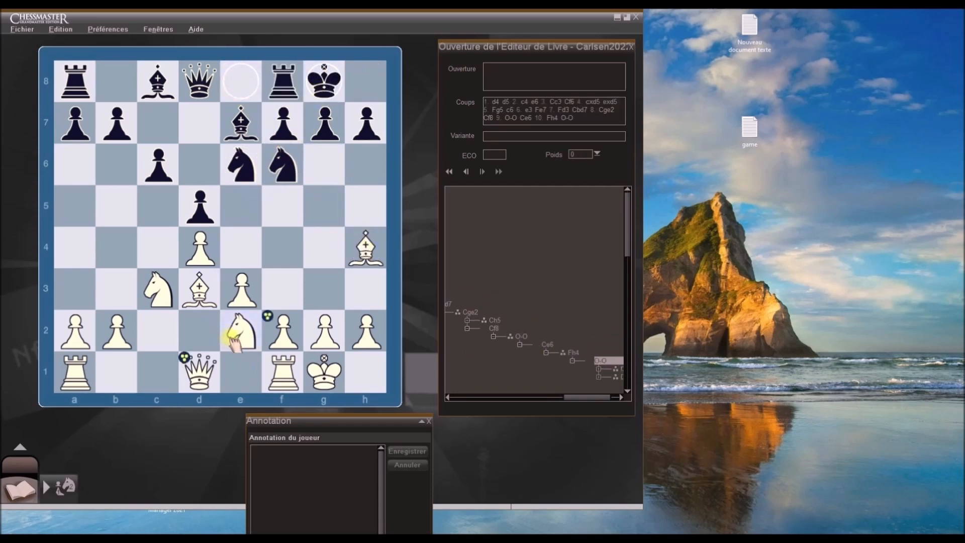
Step: Extend the book line with 11. Dc2 g6 12. f3 b6 13. Tad1 Fb7
left_click_drag(199, 372, 157, 329)
left_click_drag(325, 123, 324, 167)
left_click_drag(283, 329, 283, 289)
left_click_drag(126, 126, 117, 161)
mouse_move(70, 327)
left_mouse_down()
mouse_move(73, 299)
mouse_move(74, 327)
left_mouse_up()
left_click_drag(74, 372, 198, 372)
left_click_drag(157, 81, 116, 123)
Step: Follow the book line through 14. Rh1 Tc8 15. Dd2 and review the latest moves in the move list
left_click_drag(331, 354, 366, 372)
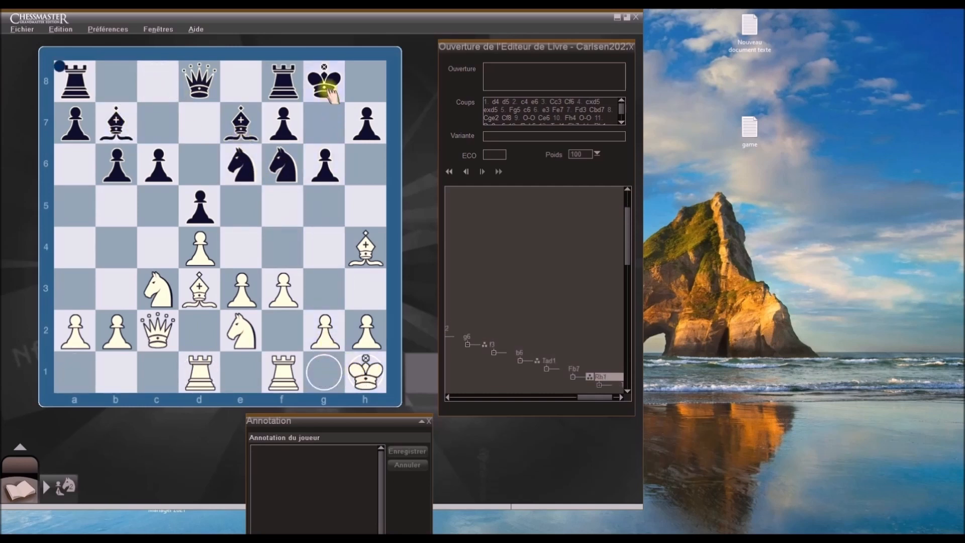
left_click_drag(70, 88, 156, 82)
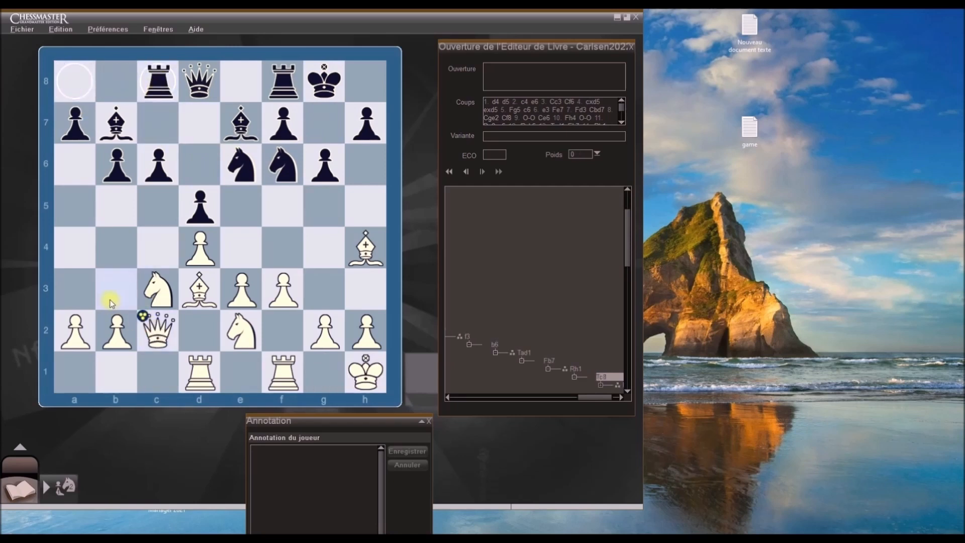
left_click_drag(151, 327, 199, 332)
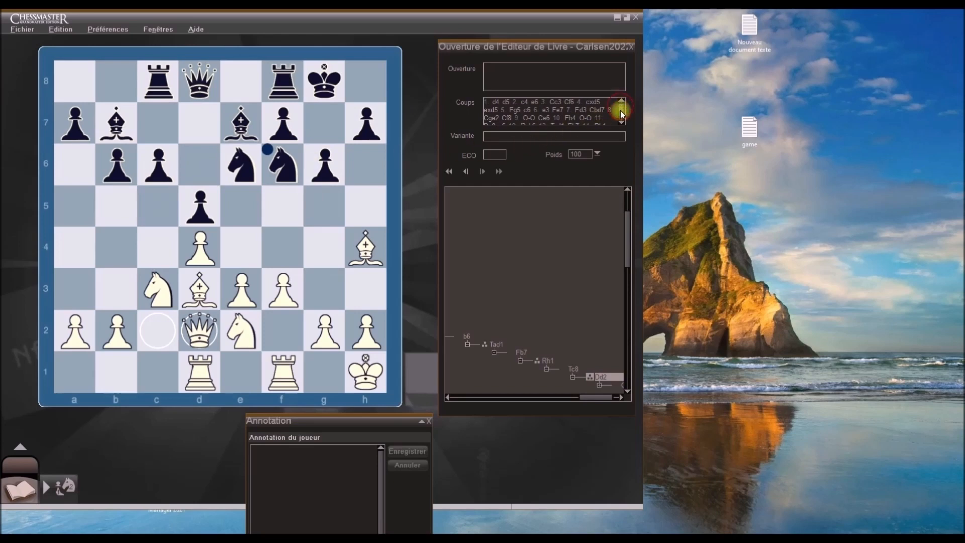
left_click_drag(620, 110, 622, 118)
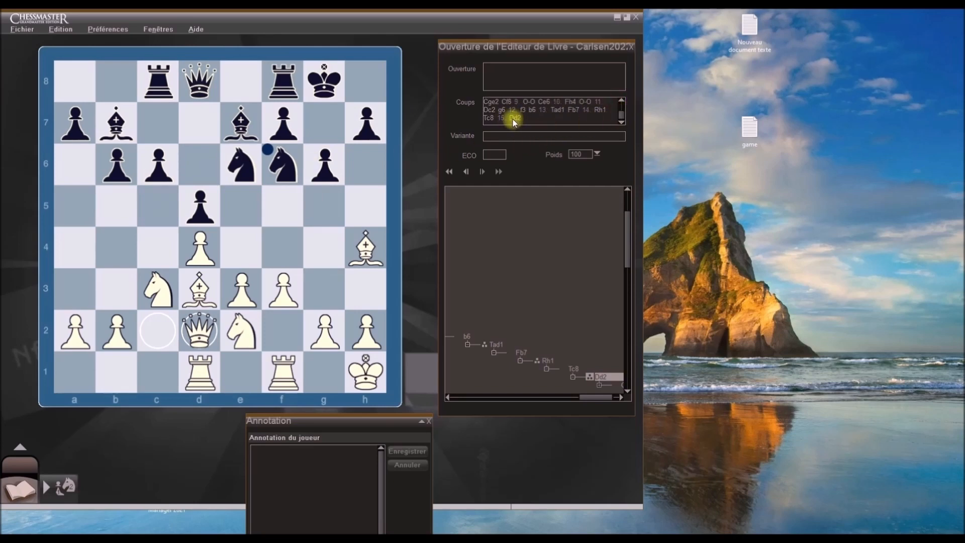